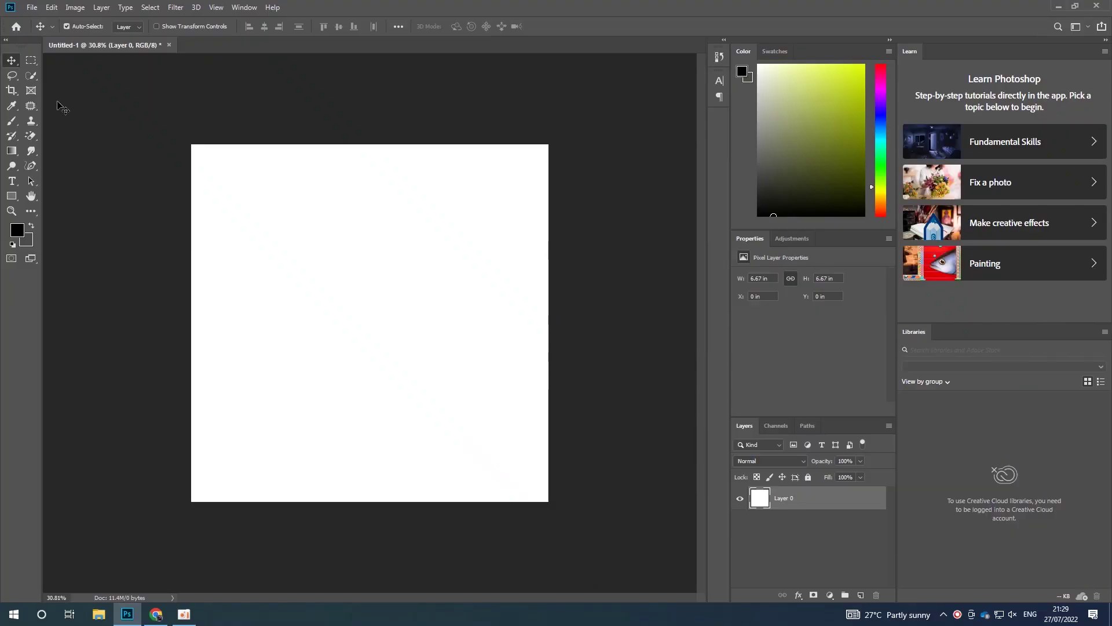
Step: Open the File menu while the blank Untitled-1 document is showing
click(32, 7)
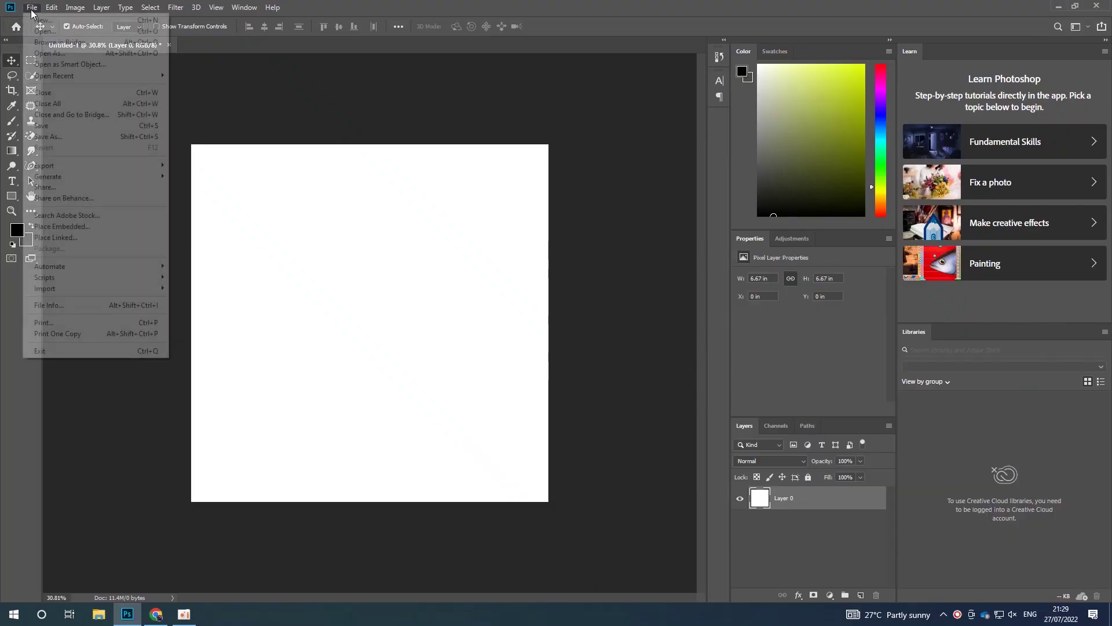
Step: Create Untitled-2, a 2000 × 2000 px, 300 ppi document with a white background
click(36, 18)
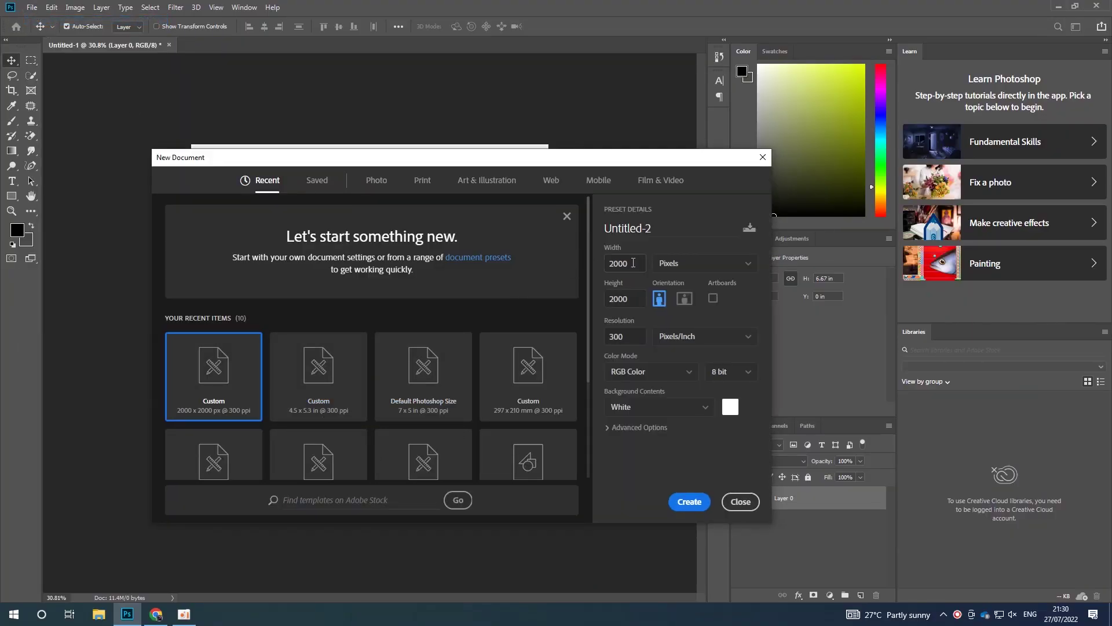
click(631, 299)
click(695, 501)
scroll(326, 261, up, 3)
scroll(323, 273, down, 2)
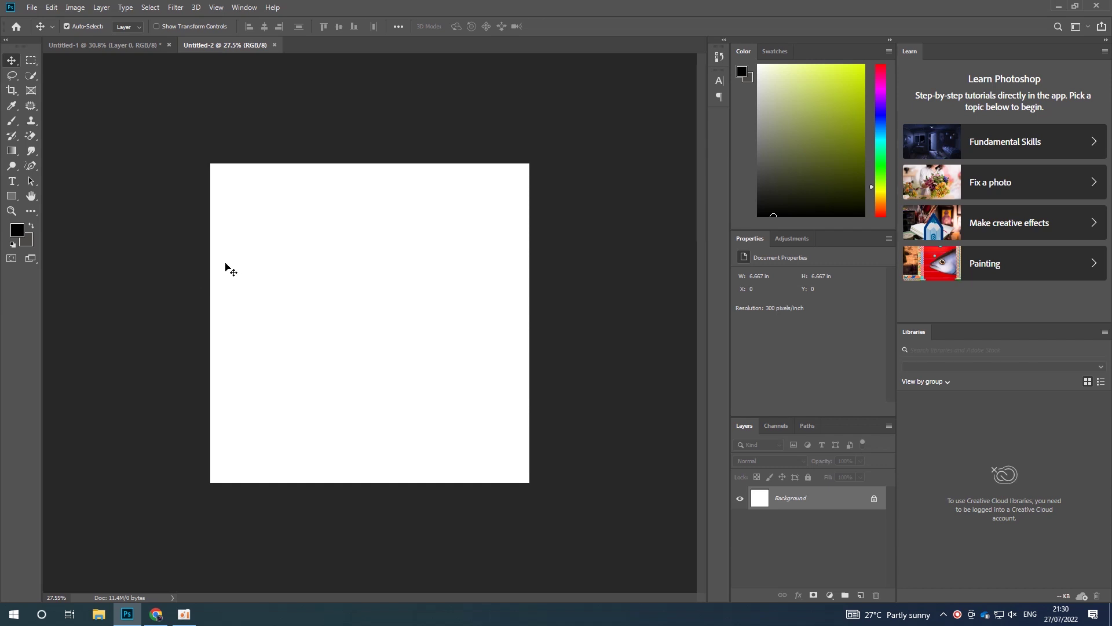
click(32, 8)
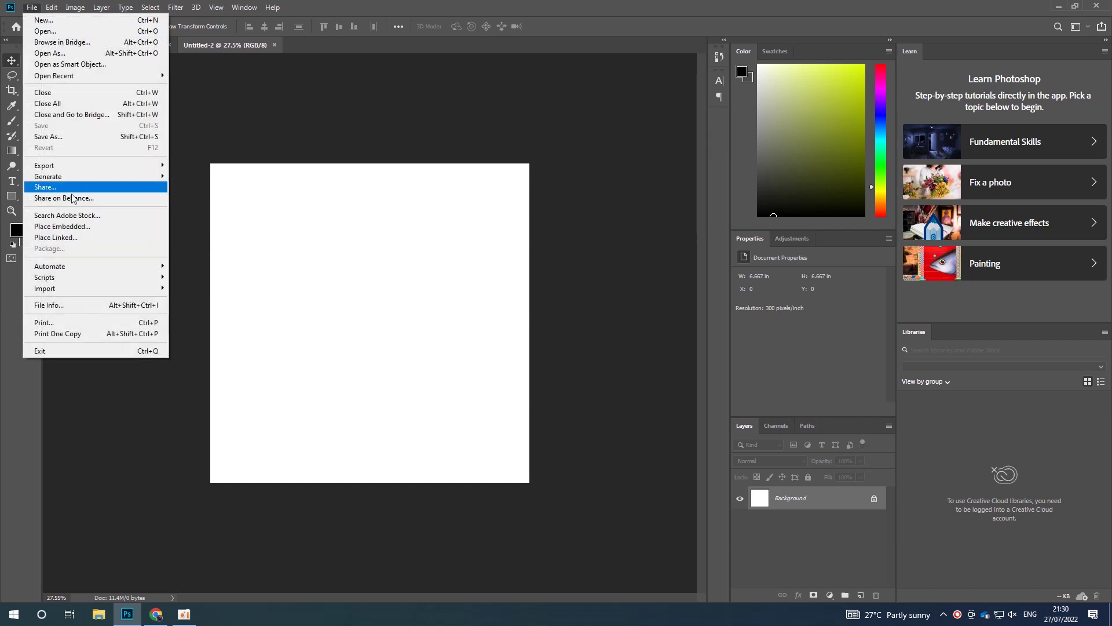
Step: Embed palm-field photo 12 and enlarge it to fill the square canvas
click(81, 226)
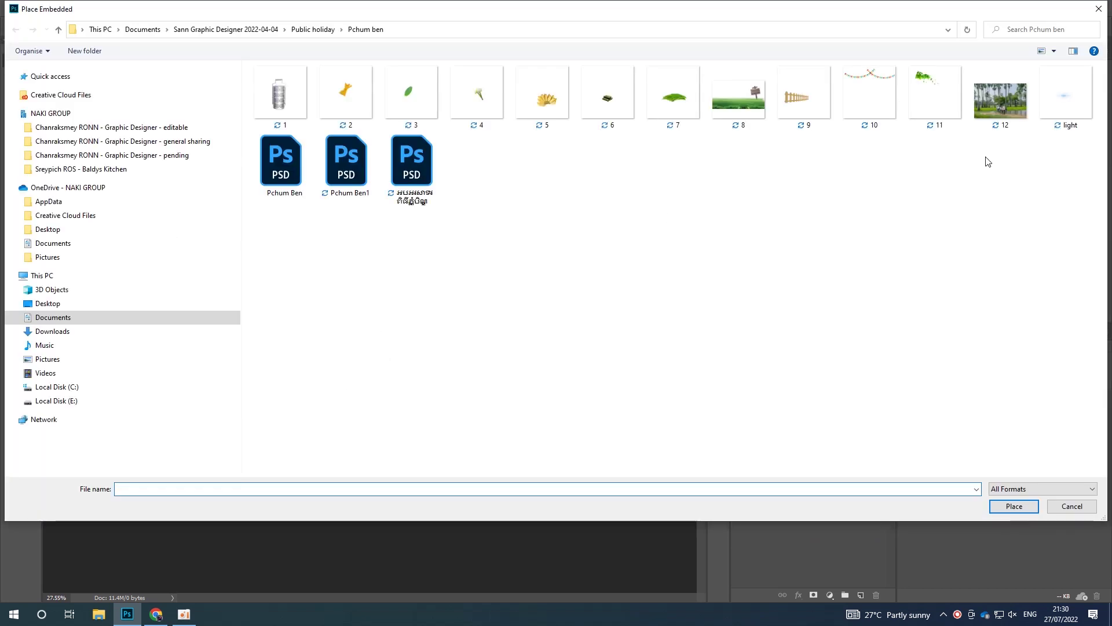
double_click(993, 107)
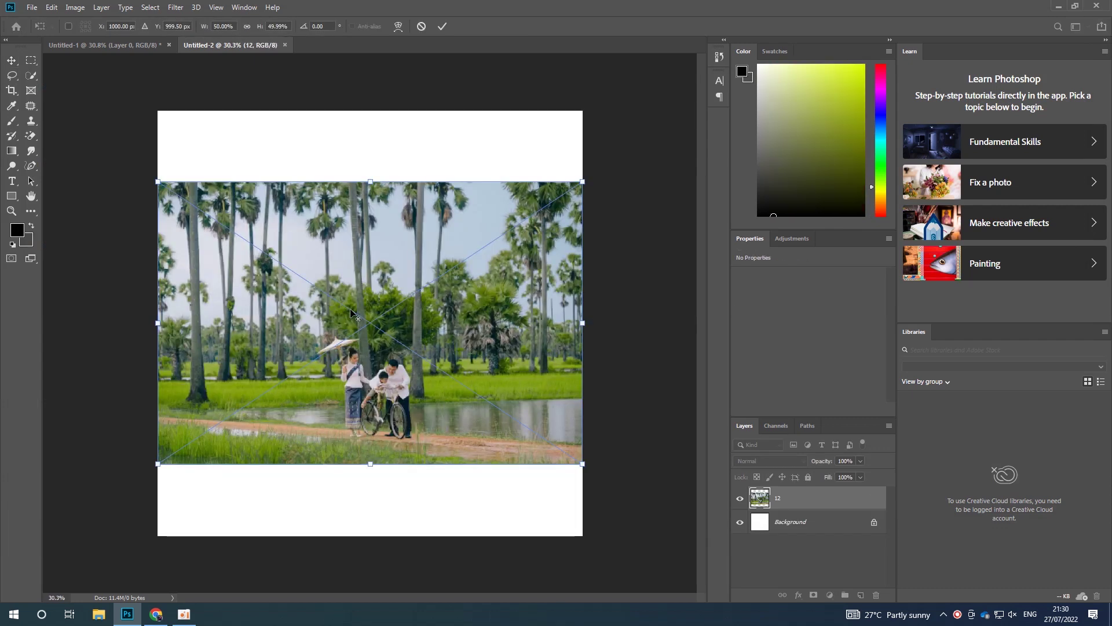
drag(521, 420, 485, 353)
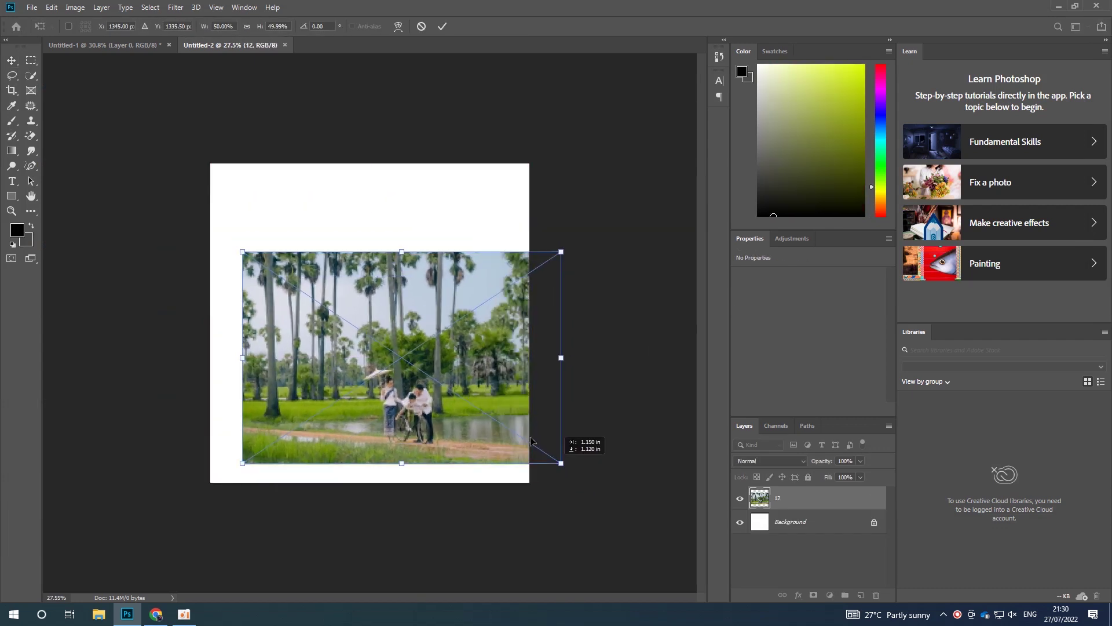
mouse_move(495, 366)
mouse_down()
mouse_move(526, 494)
mouse_move(608, 486)
mouse_up()
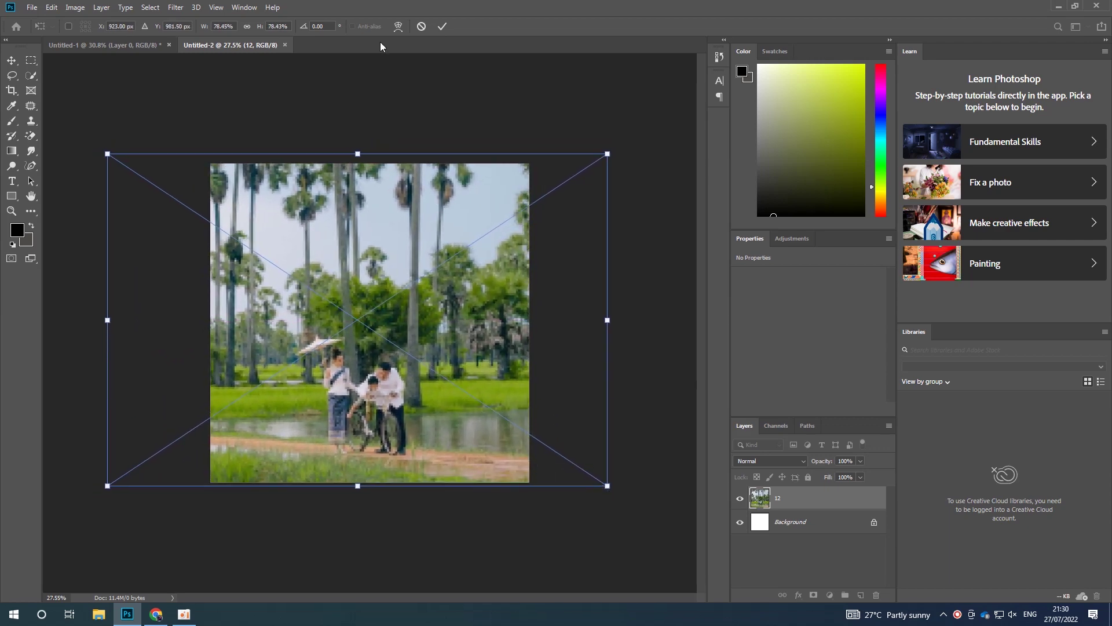
click(443, 25)
scroll(346, 346, up, 5)
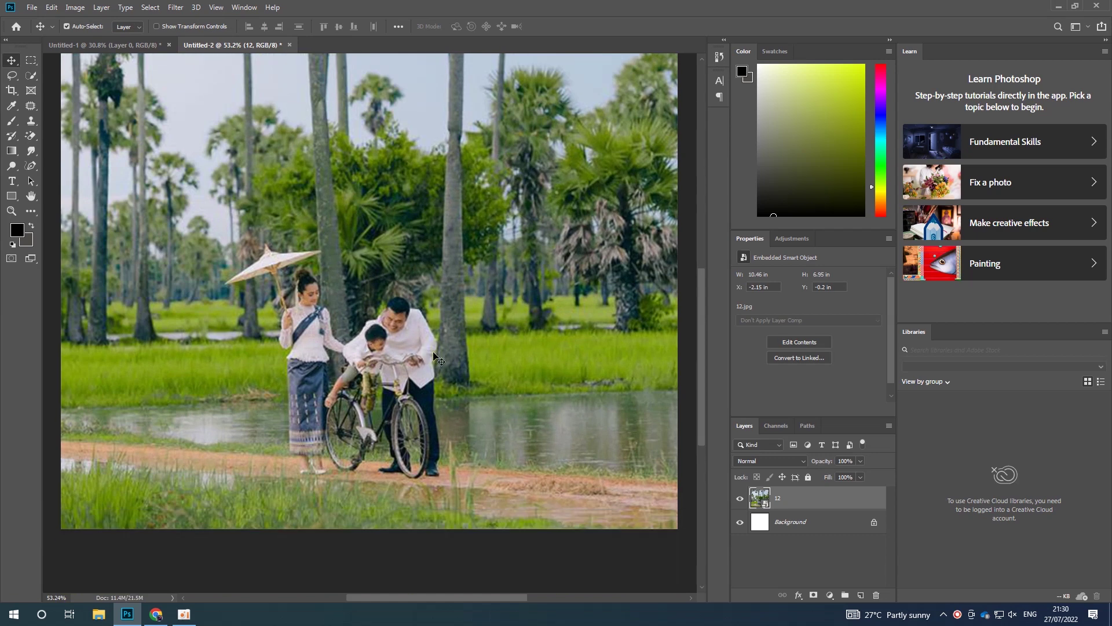
Step: Rasterize layer 12 and patch out the family with the bicycle using nearby grass and water
click(31, 106)
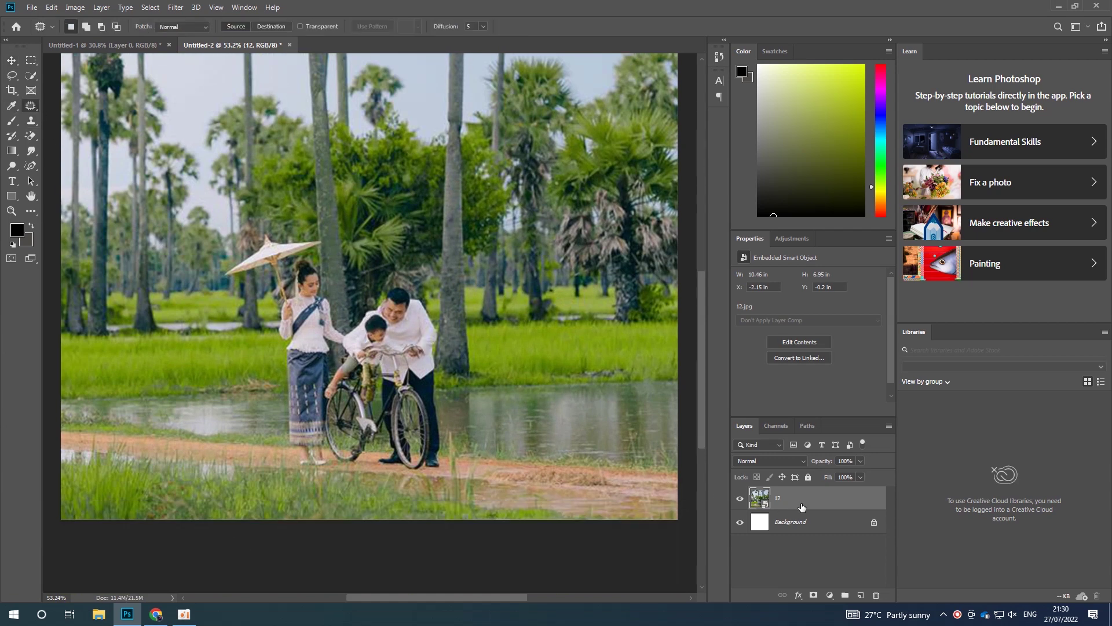
right_click(799, 506)
click(834, 217)
scroll(444, 419, up, 2)
drag(478, 404, 362, 378)
drag(444, 514, 429, 510)
drag(394, 443, 559, 491)
key(ctrl+d)
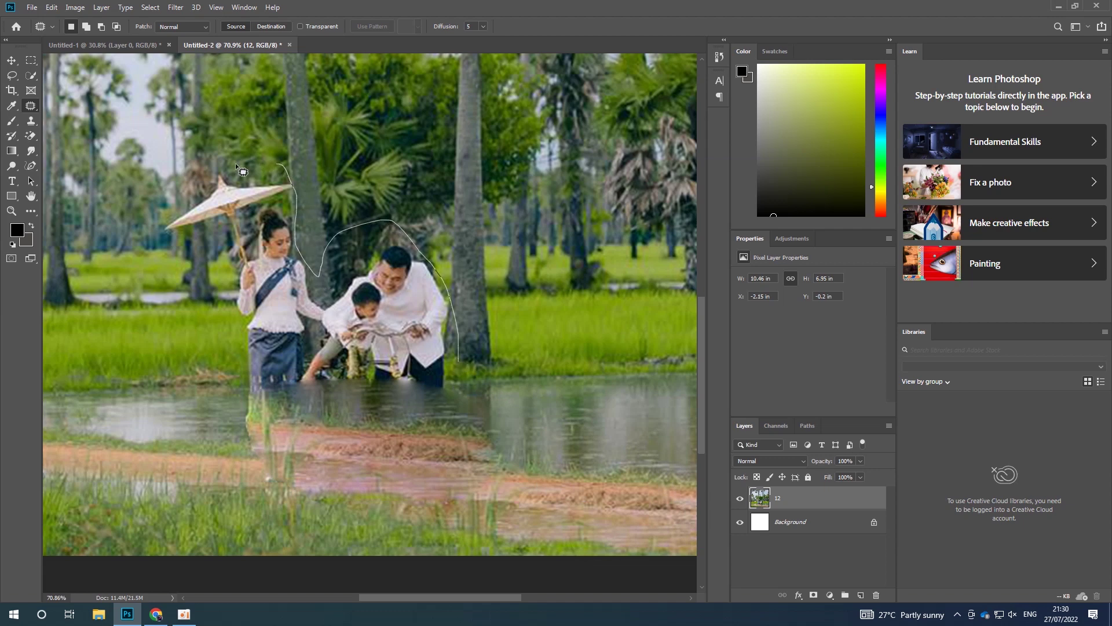
Step: Patch the remaining figures and the pink smudge on the path with grass and water
drag(456, 385, 458, 389)
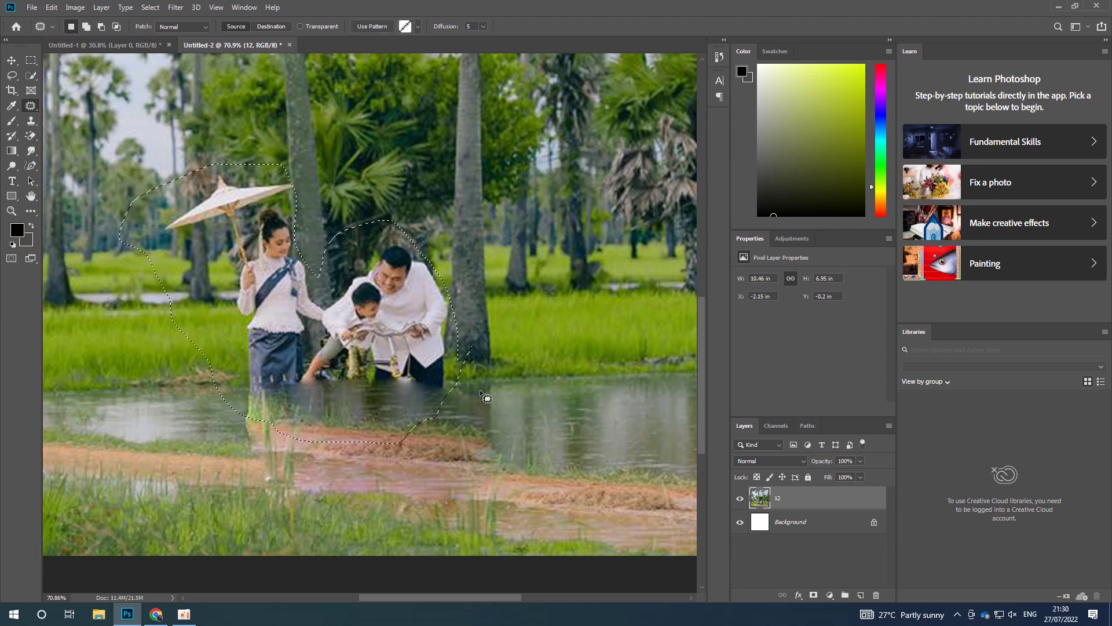
scroll(457, 390, down, 2)
mouse_move(371, 440)
mouse_down()
mouse_move(298, 463)
mouse_move(386, 450)
mouse_up()
key(ctrl+d)
scroll(439, 493, up, 1)
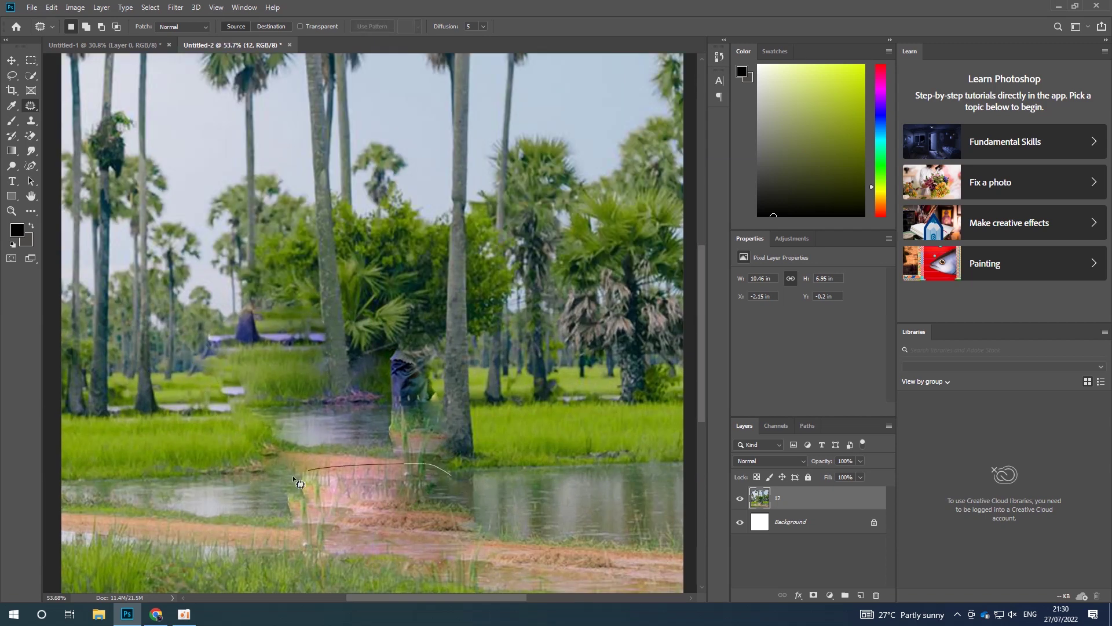
drag(400, 579, 416, 578)
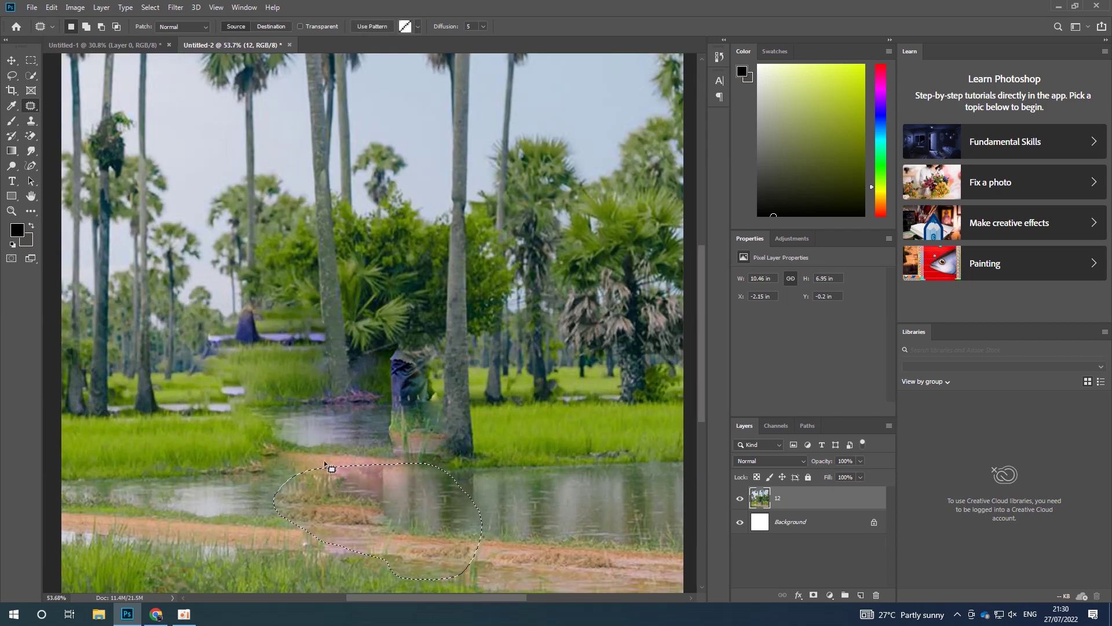
drag(354, 465, 527, 459)
key(ctrl+d)
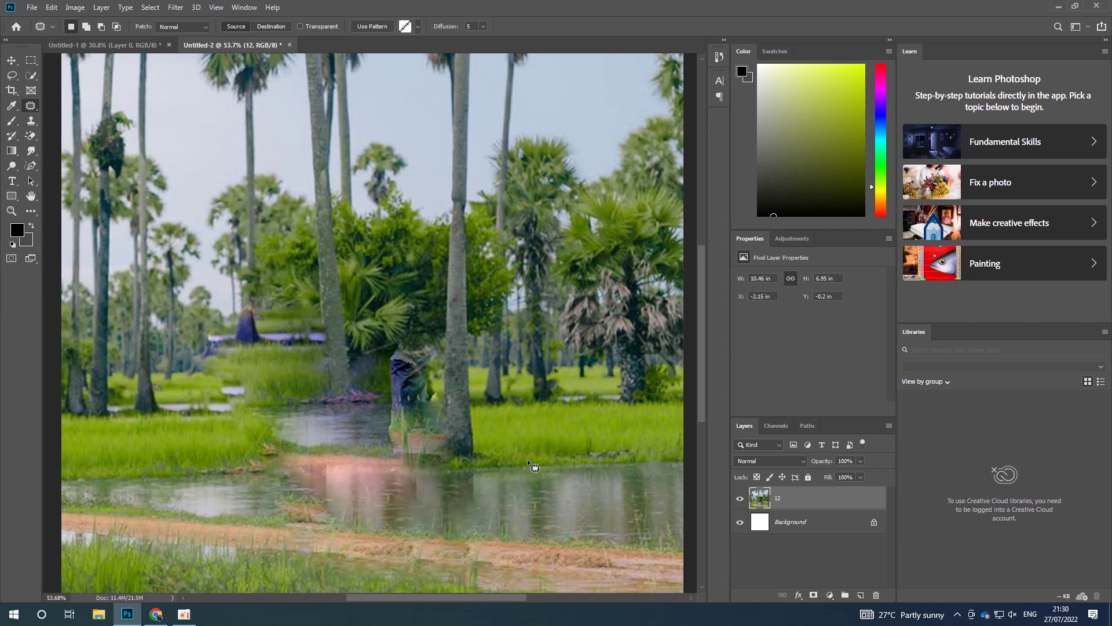
Step: Patch out the figure beside the tree with surrounding scenery
drag(438, 409, 404, 331)
drag(412, 382, 498, 383)
scroll(416, 383, down, 2)
scroll(365, 422, up, 1)
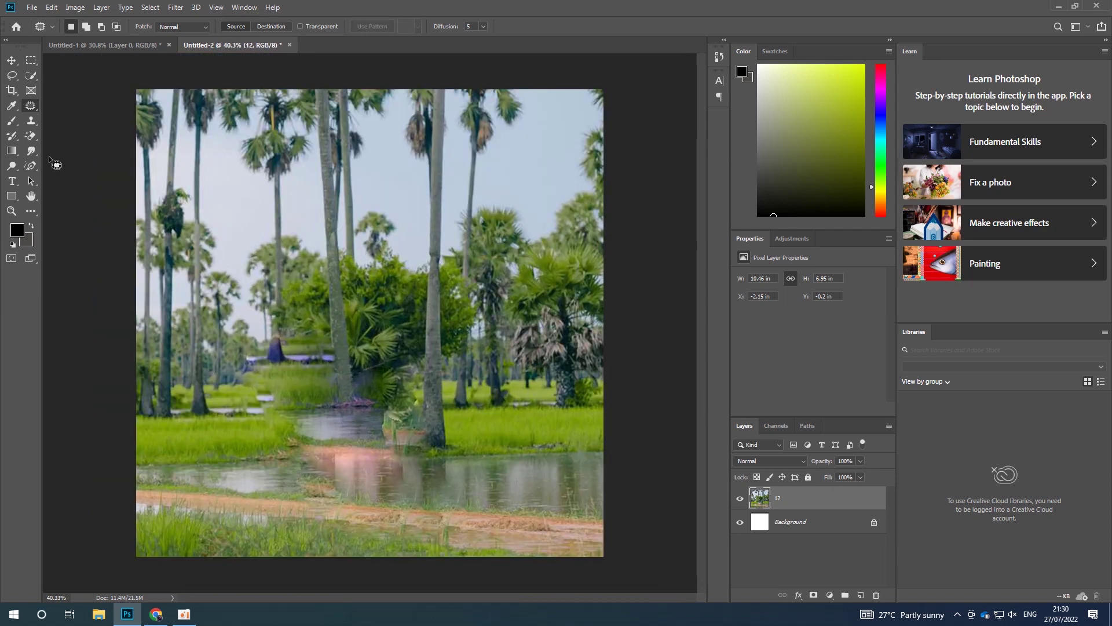
click(175, 7)
mouse_move(193, 149)
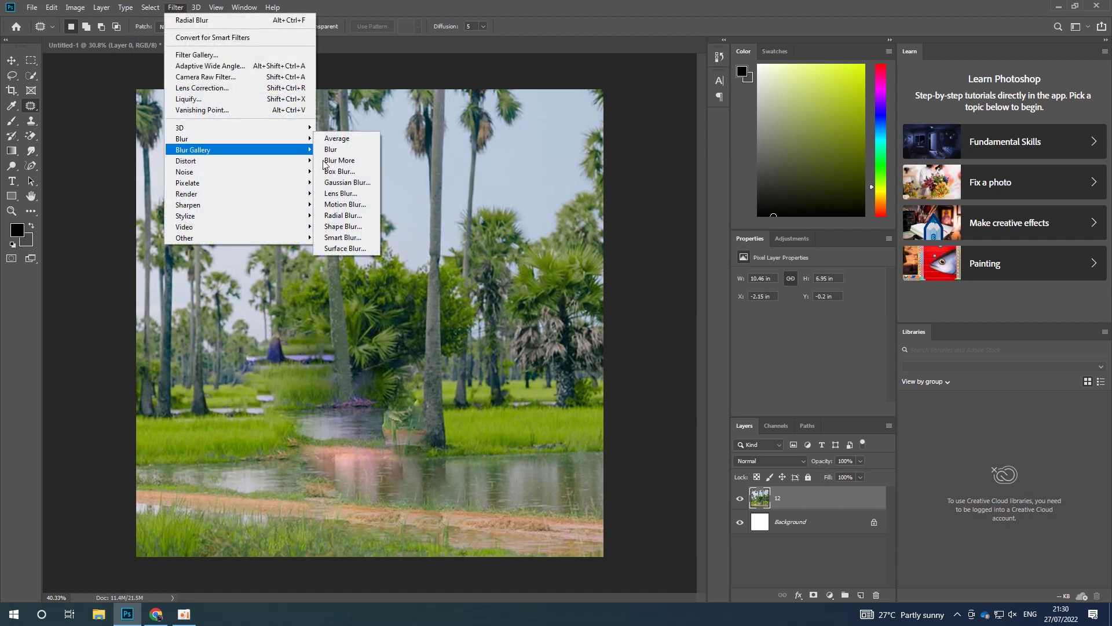
Step: Apply a Zoom radial blur, amount 10, to the palm-field layer 12
click(343, 216)
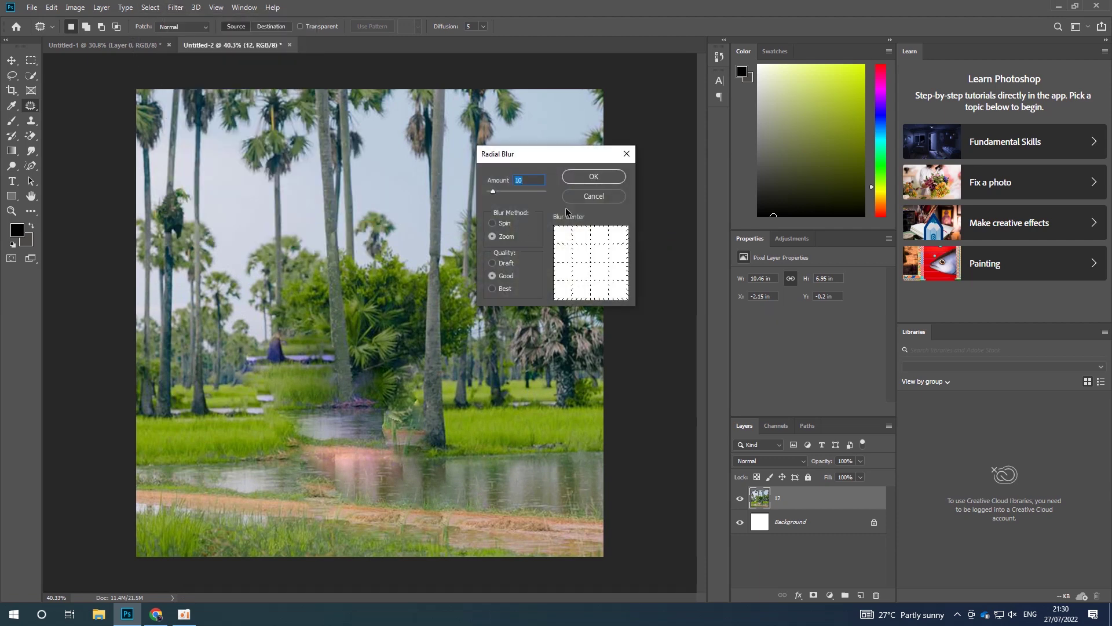
click(599, 179)
scroll(352, 377, down, 3)
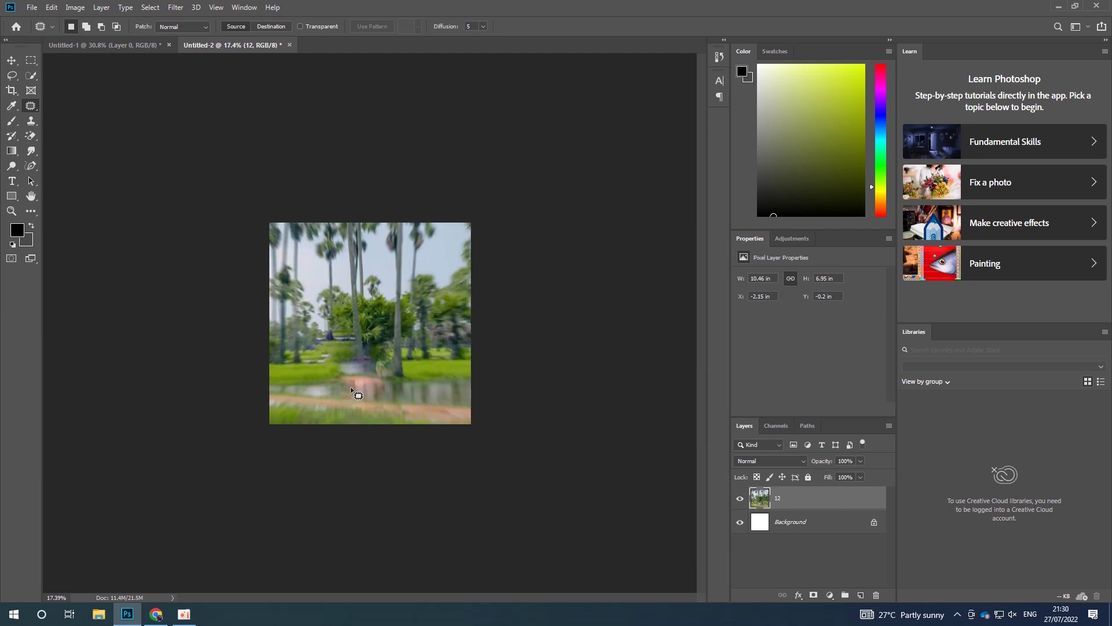
scroll(352, 376, up, 2)
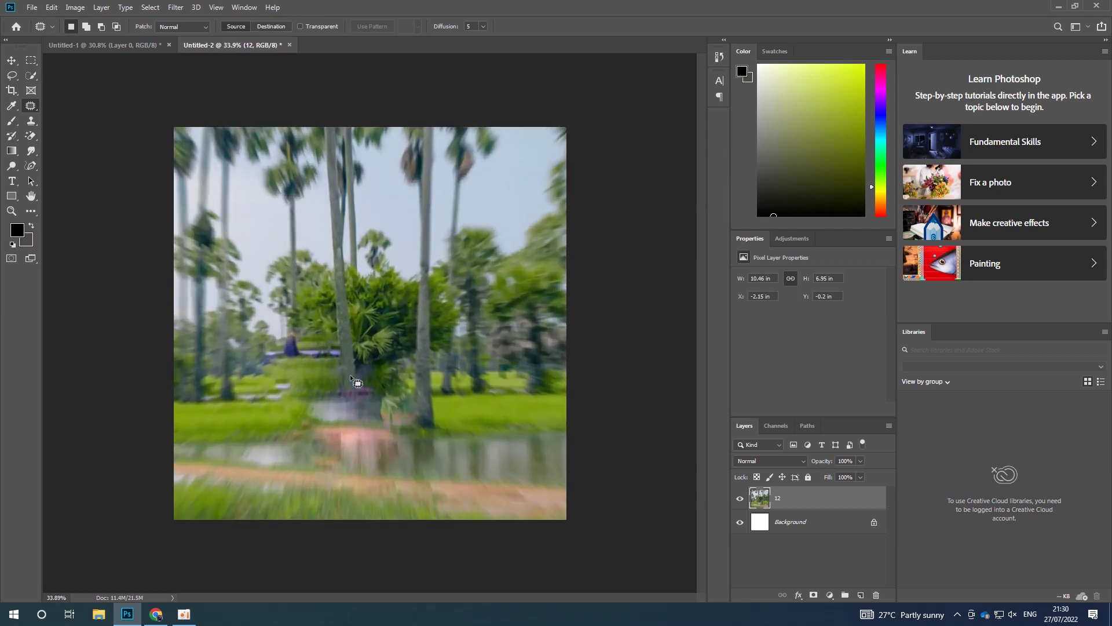
click(32, 7)
click(86, 224)
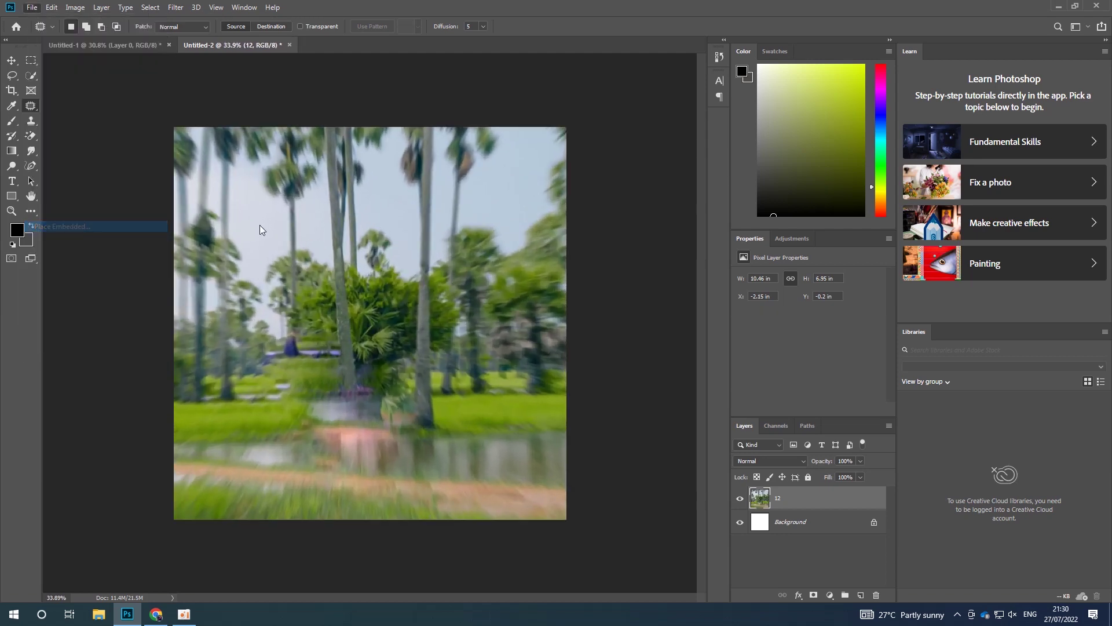
Step: Place grass-and-sign image 8 near the bottom and warp it into an upward arc
double_click(739, 95)
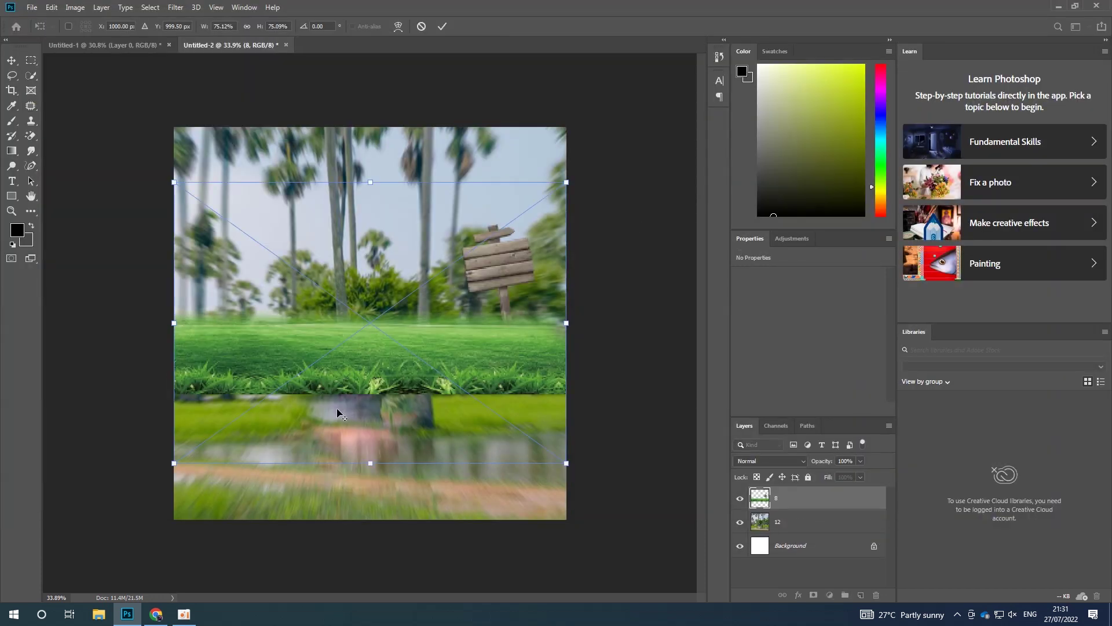
drag(347, 404, 370, 475)
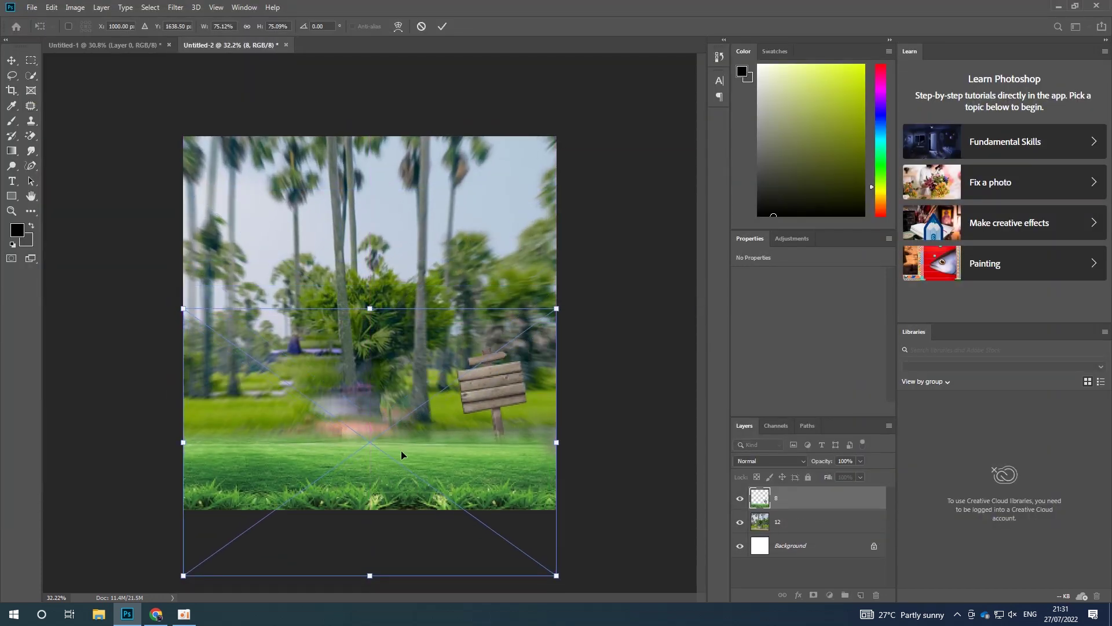
scroll(367, 471, down, 1)
right_click(359, 475)
click(382, 395)
scroll(365, 464, up, 3)
drag(366, 508, 367, 474)
scroll(363, 487, down, 1)
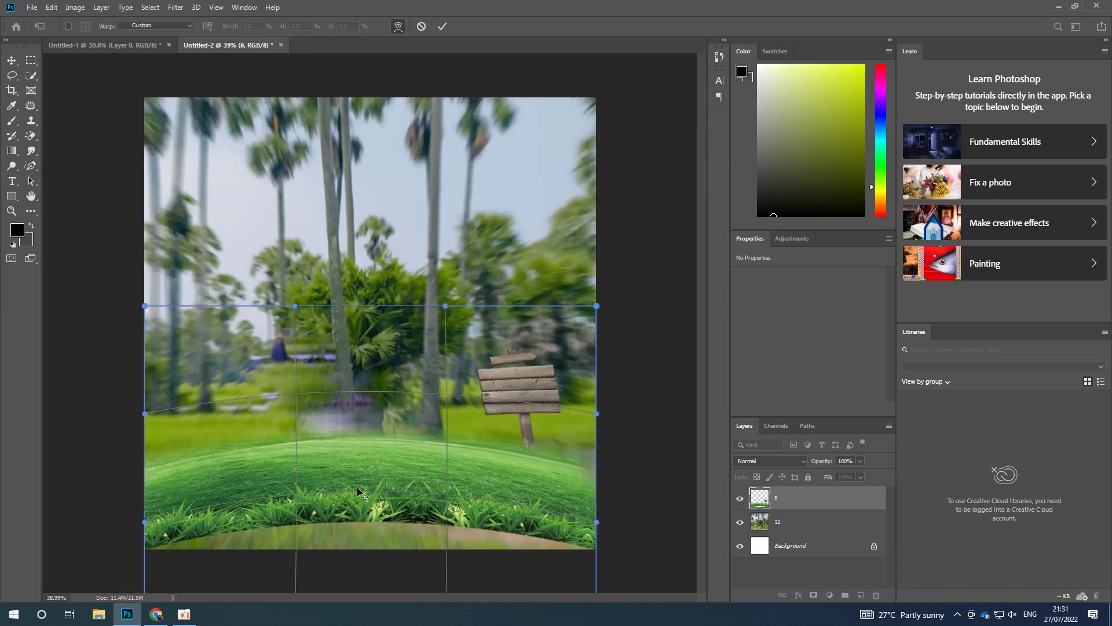
click(442, 26)
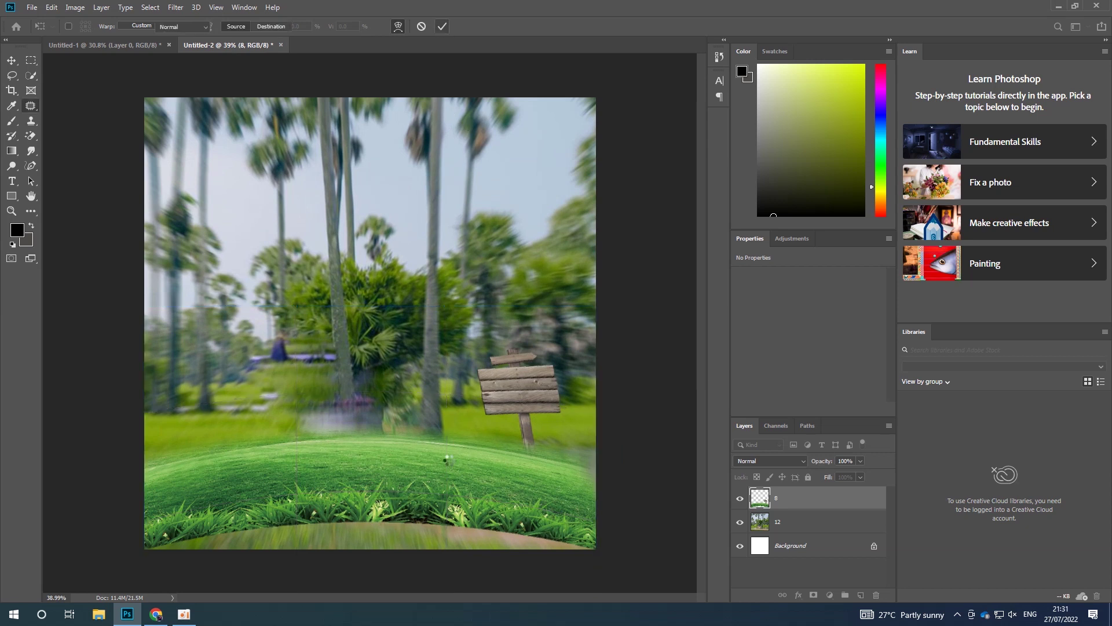
Step: Move layer 8 lower and stretch it across the full canvas width
click(12, 61)
drag(413, 489, 413, 524)
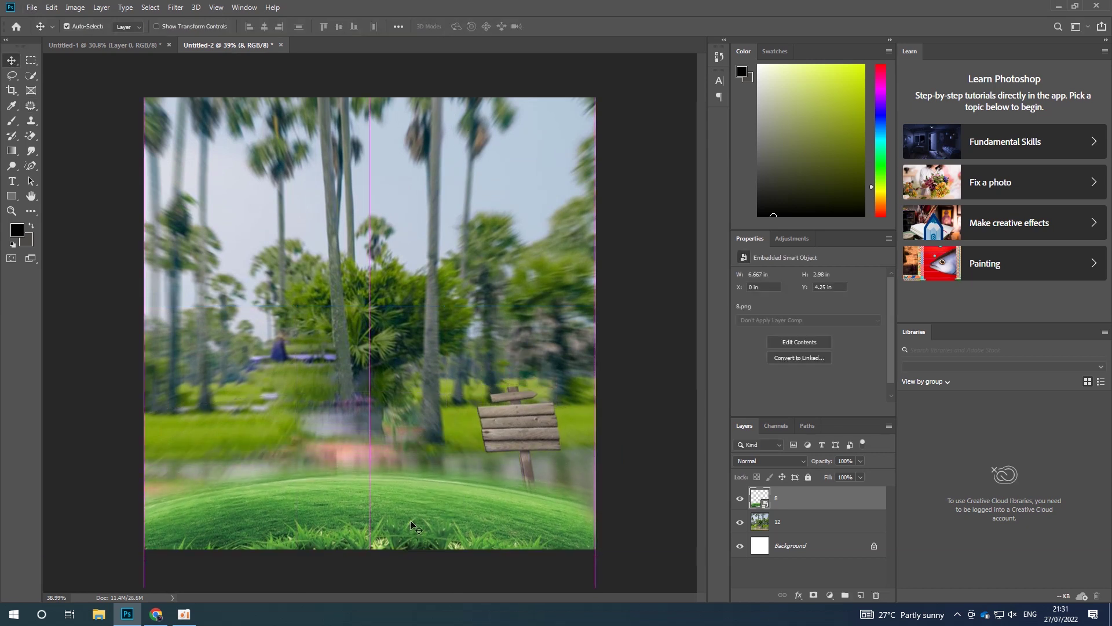
key(ctrl+t)
key(ctrl+minus)
key(ctrl+minus)
key(ctrl+minus)
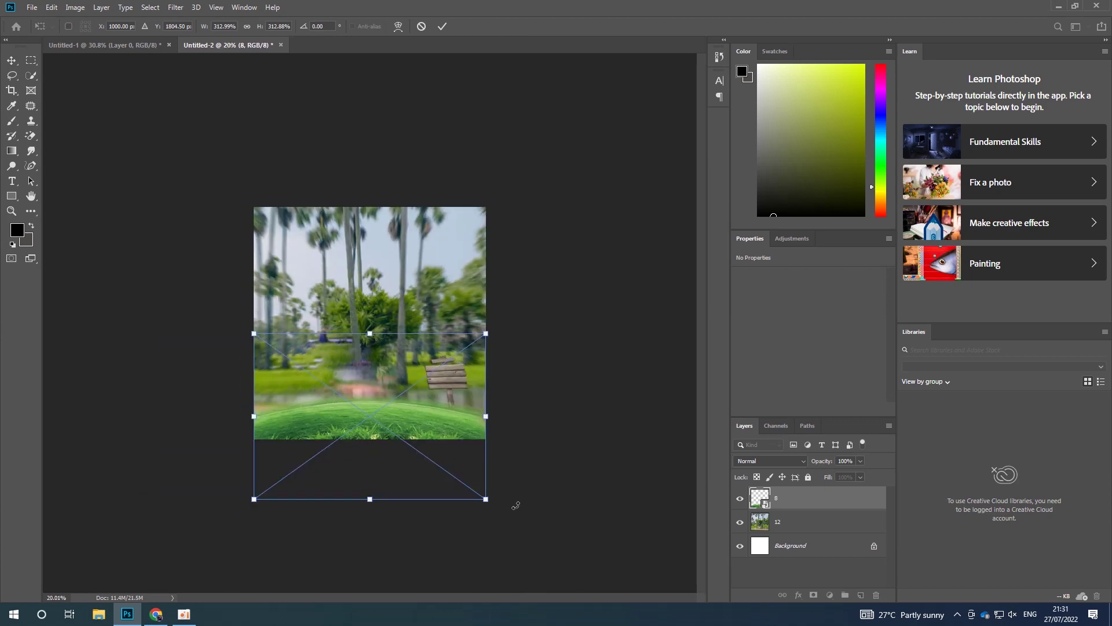
drag(486, 499, 506, 514)
key(ctrl+plus)
key(ctrl+plus)
drag(391, 489, 369, 495)
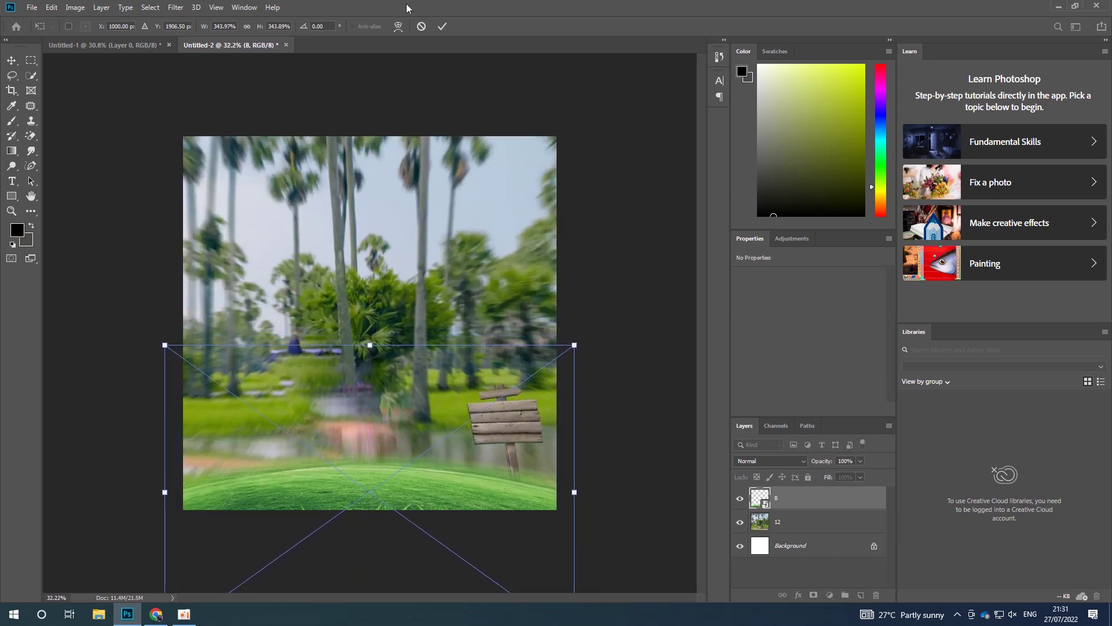
click(442, 27)
scroll(475, 467, up, 2)
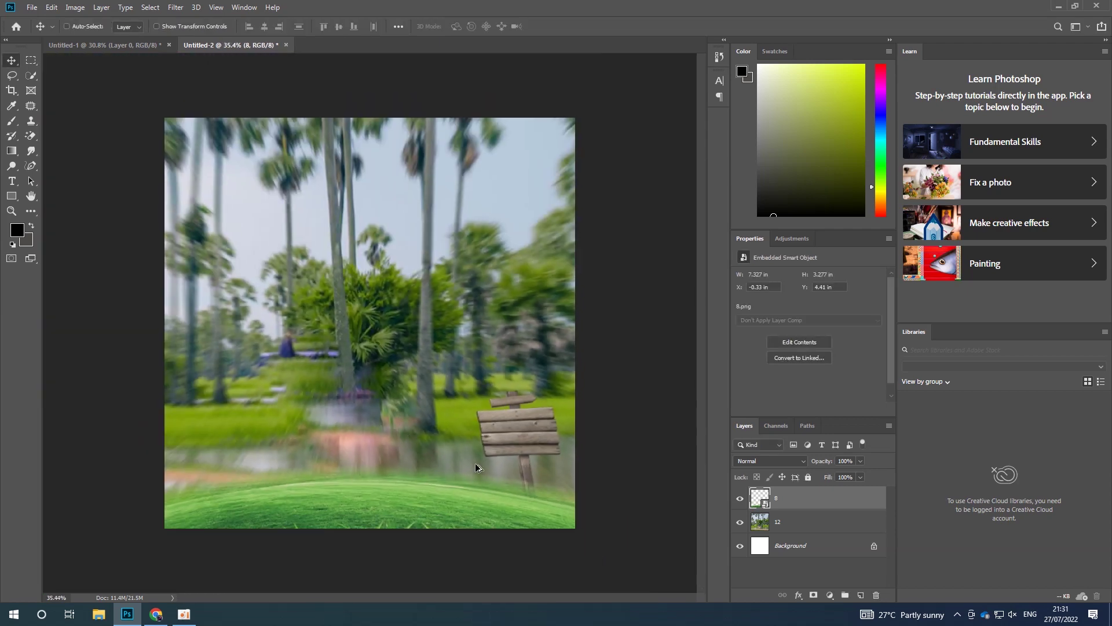
click(11, 75)
scroll(446, 383, up, 5)
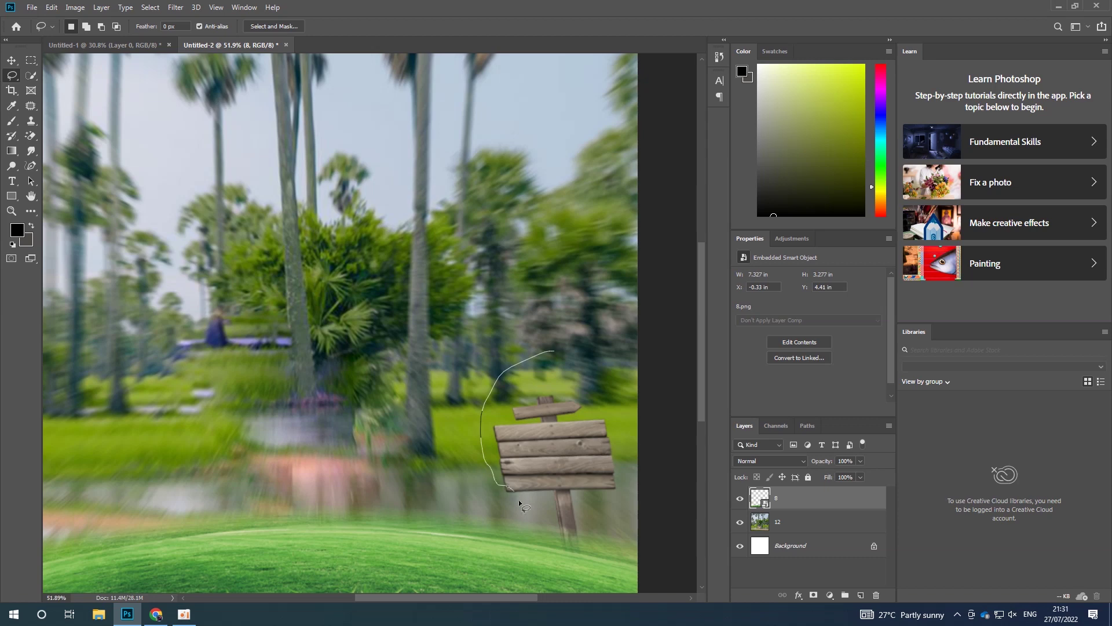
Step: Lasso the wooden signboard, rasterize layer 8 and delete the sign, leaving only the grass hill
click(571, 311)
drag(671, 459, 584, 314)
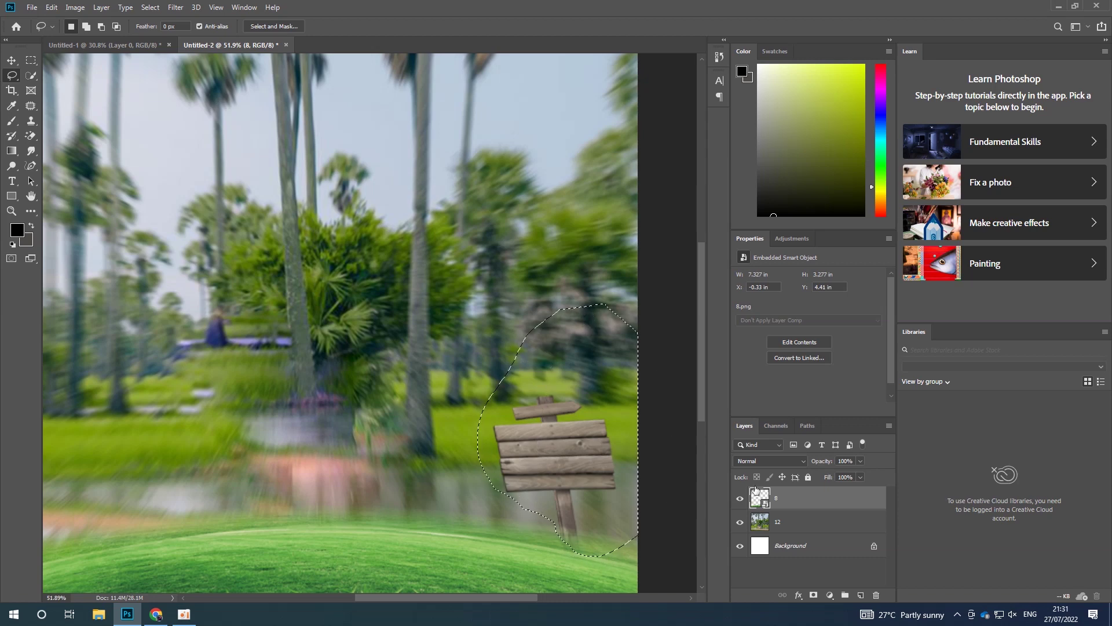
right_click(791, 501)
click(822, 210)
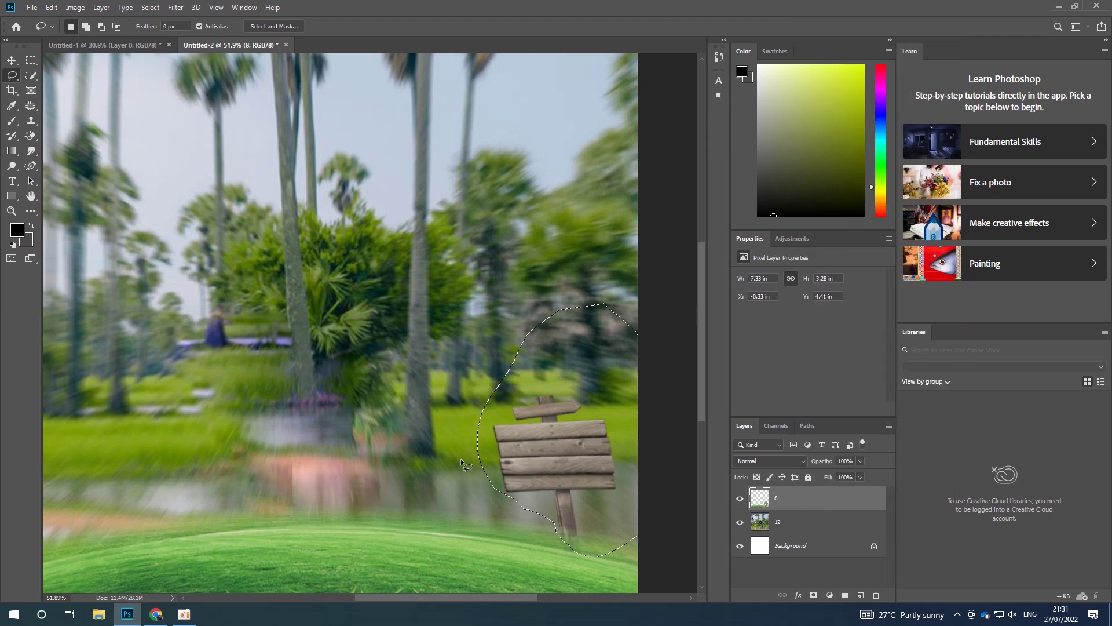
key(Delete)
key(ctrl+d)
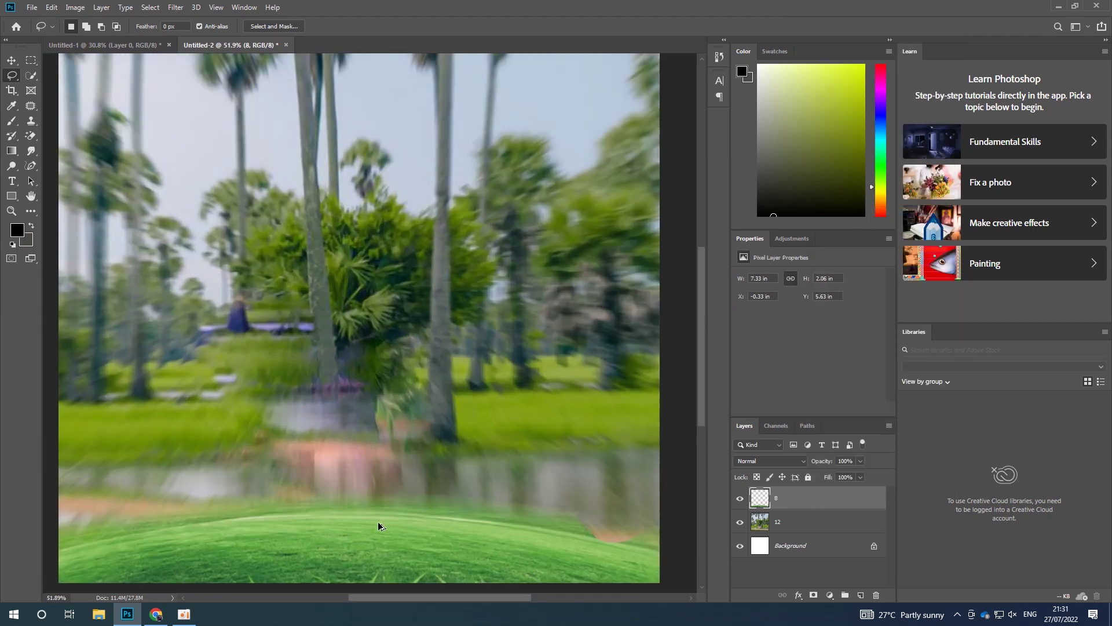
scroll(621, 447, down, 2)
scroll(298, 502, up, 2)
scroll(589, 467, down, 2)
scroll(294, 526, up, 2)
scroll(294, 525, down, 1)
scroll(390, 459, down, 2)
scroll(390, 460, up, 3)
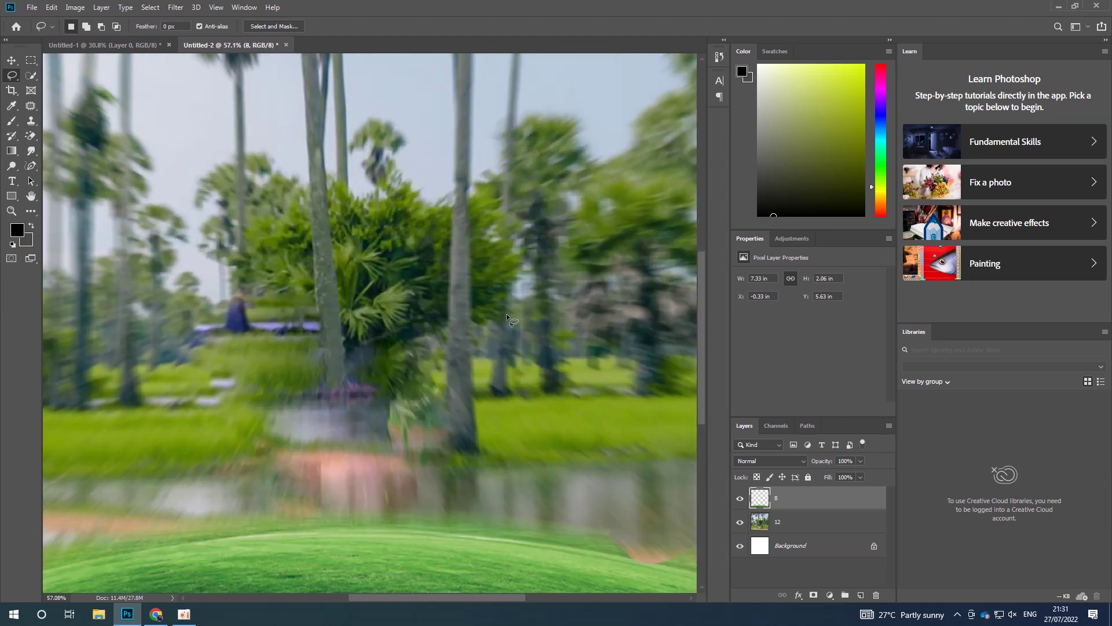
scroll(508, 318, down, 3)
click(11, 60)
scroll(370, 180, down, 2)
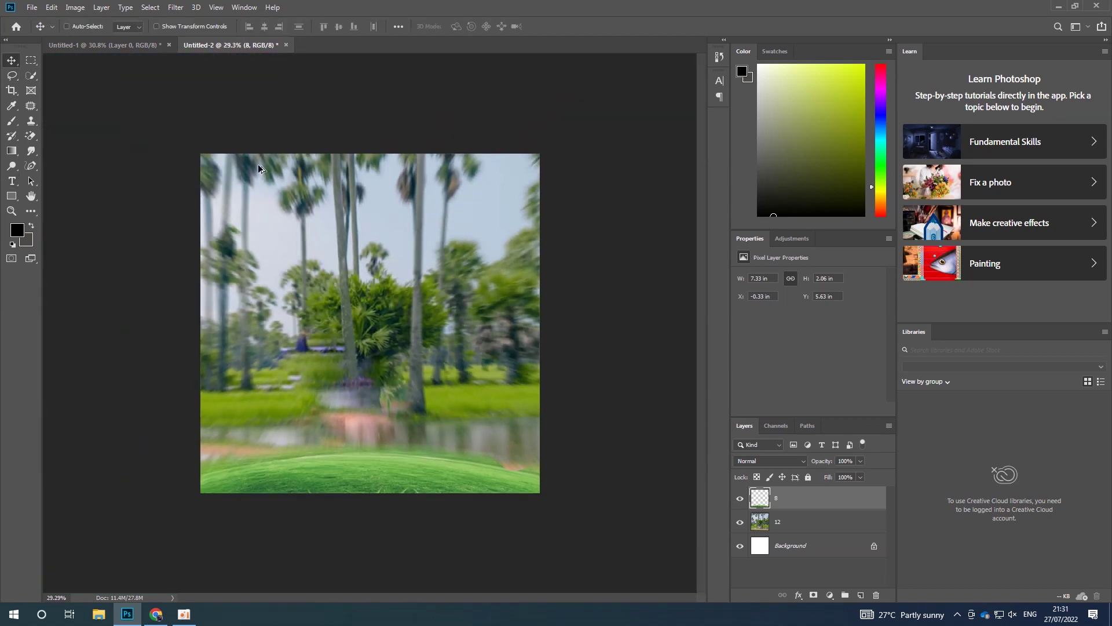
click(31, 7)
Step: Embed the fence image as layer 9 at the lower left, below grass layer 8
click(82, 230)
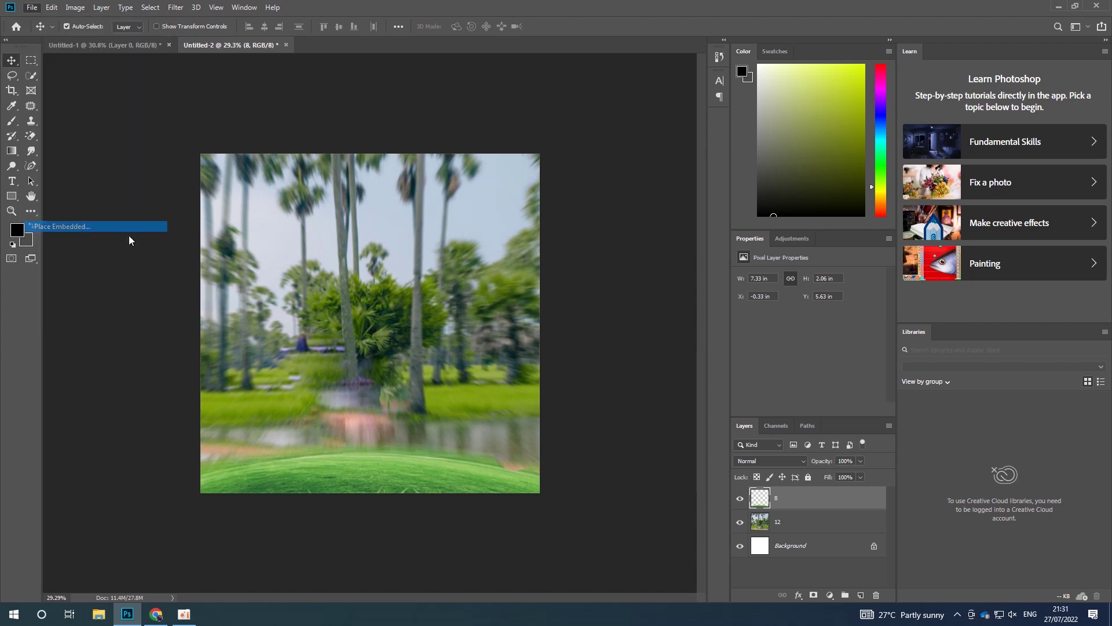
double_click(809, 99)
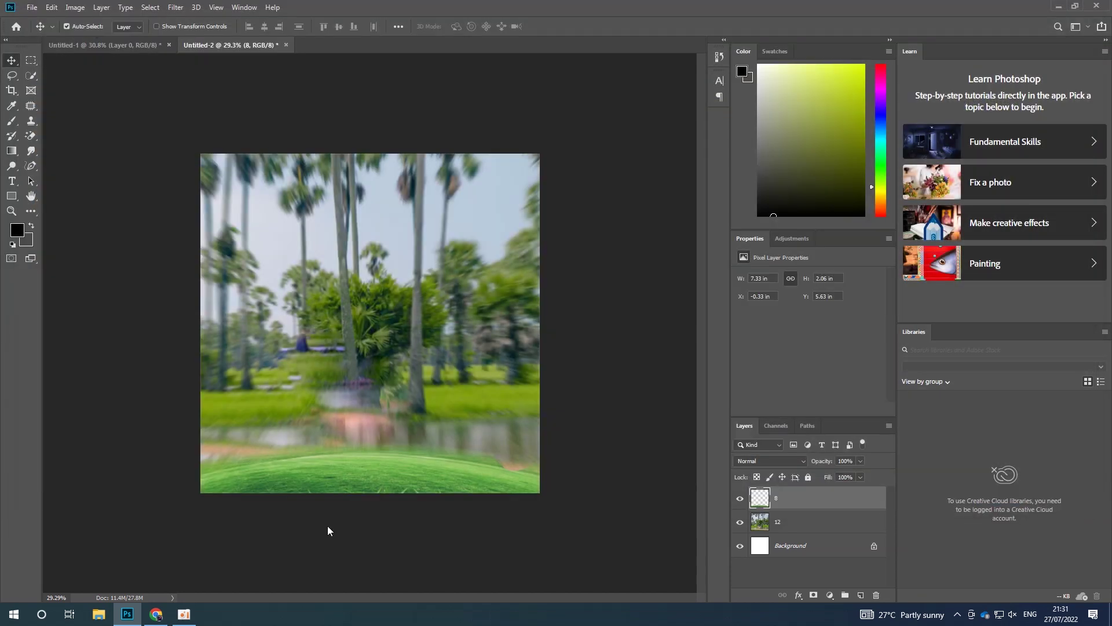
scroll(300, 470, up, 2)
drag(331, 402, 236, 509)
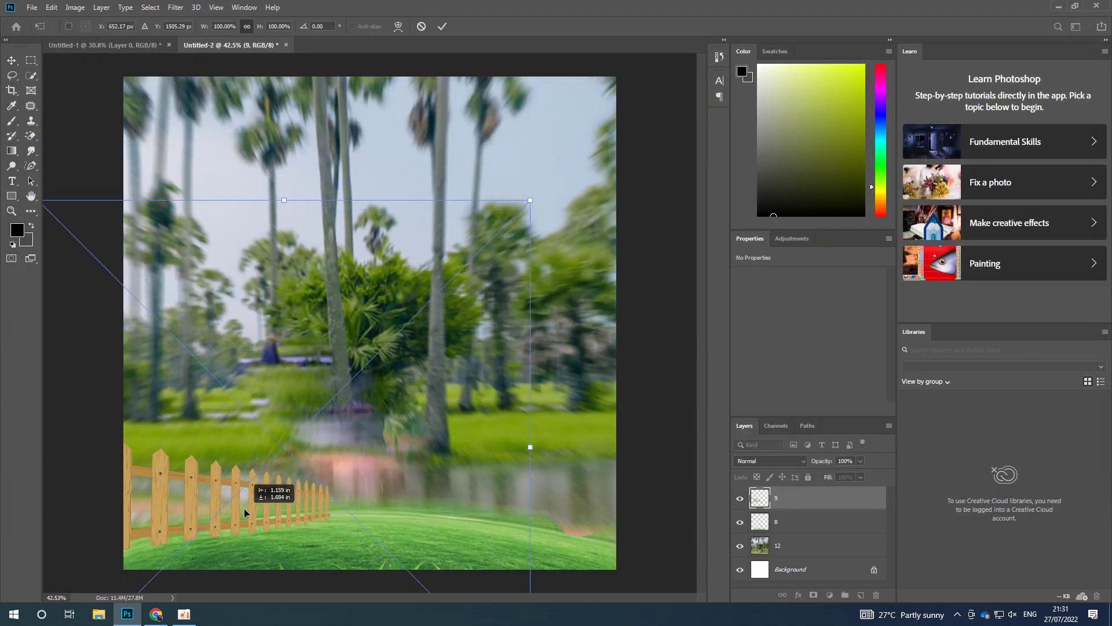
scroll(235, 510, down, 1)
scroll(256, 506, up, 2)
drag(193, 491, 211, 488)
scroll(208, 488, down, 1)
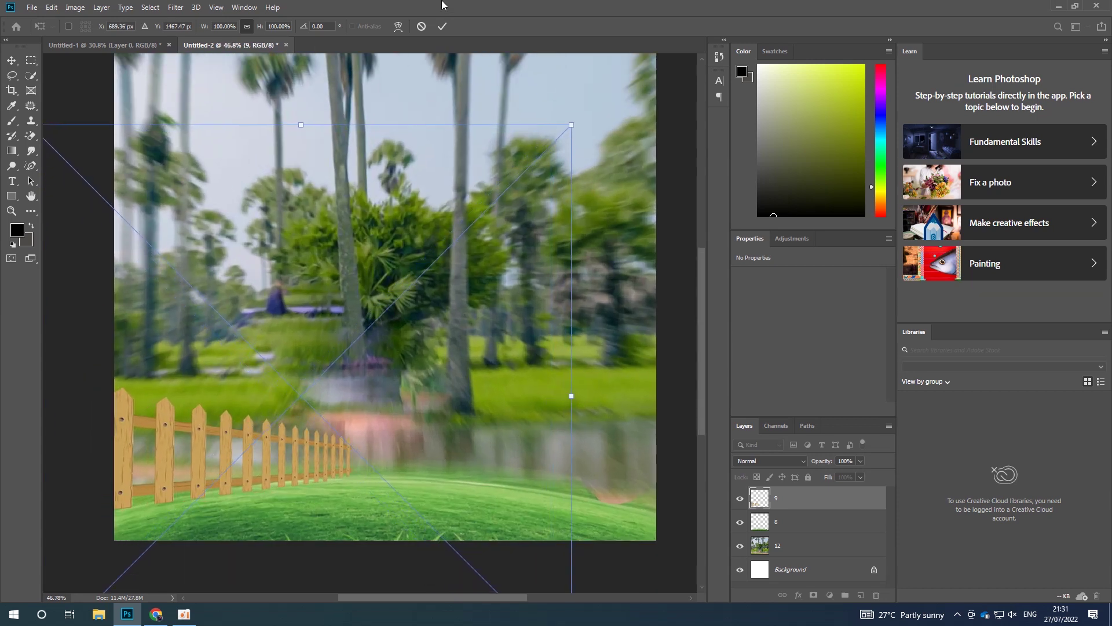
click(443, 26)
scroll(258, 381, up, 3)
drag(257, 380, 228, 366)
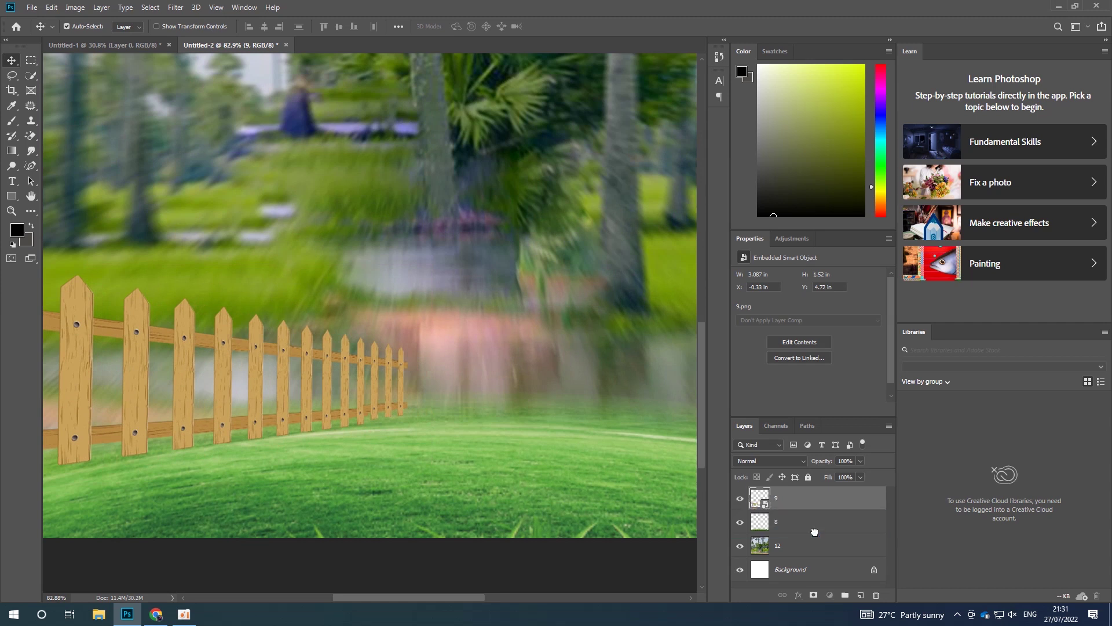
drag(827, 508, 817, 533)
scroll(277, 413, down, 2)
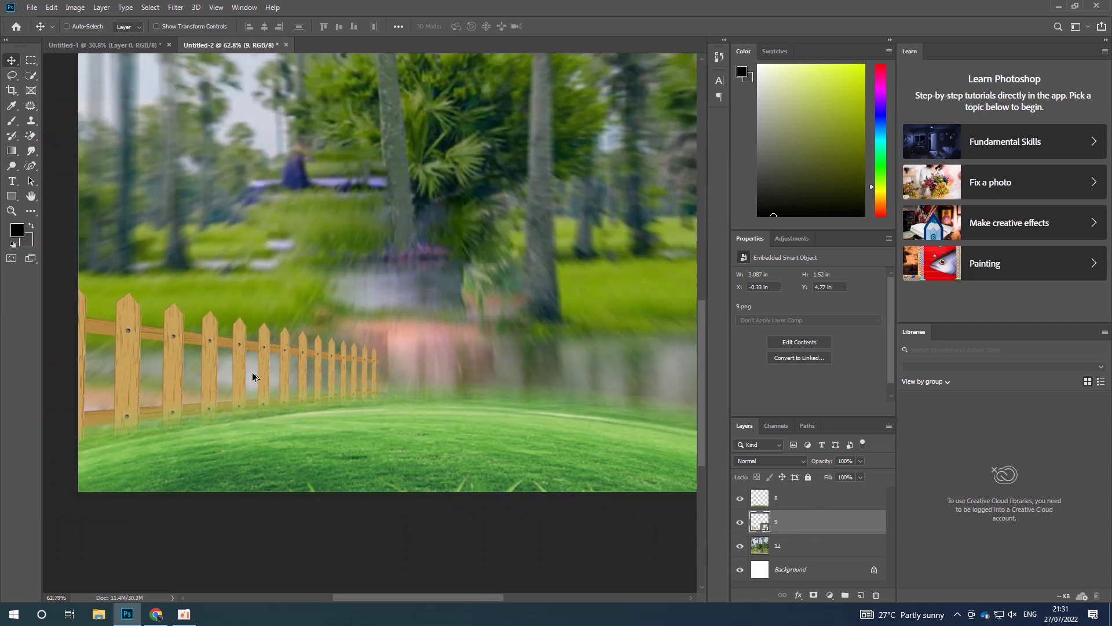
Step: Duplicate the fence, flip the copy horizontally and position it at the right edge
drag(244, 363, 542, 371)
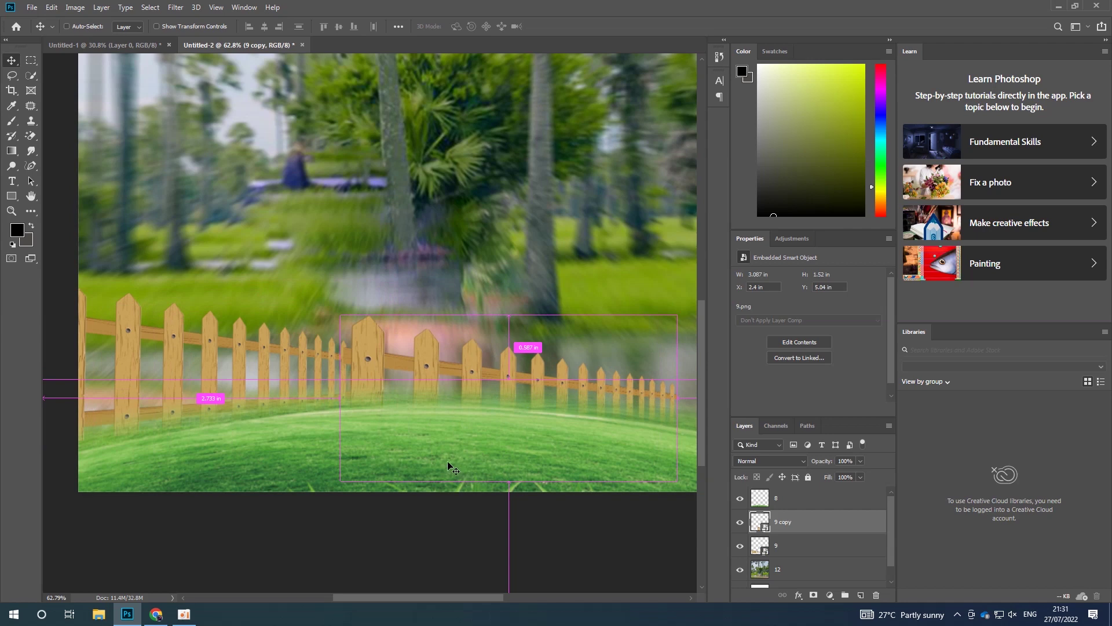
key(ctrl+t)
right_click(454, 375)
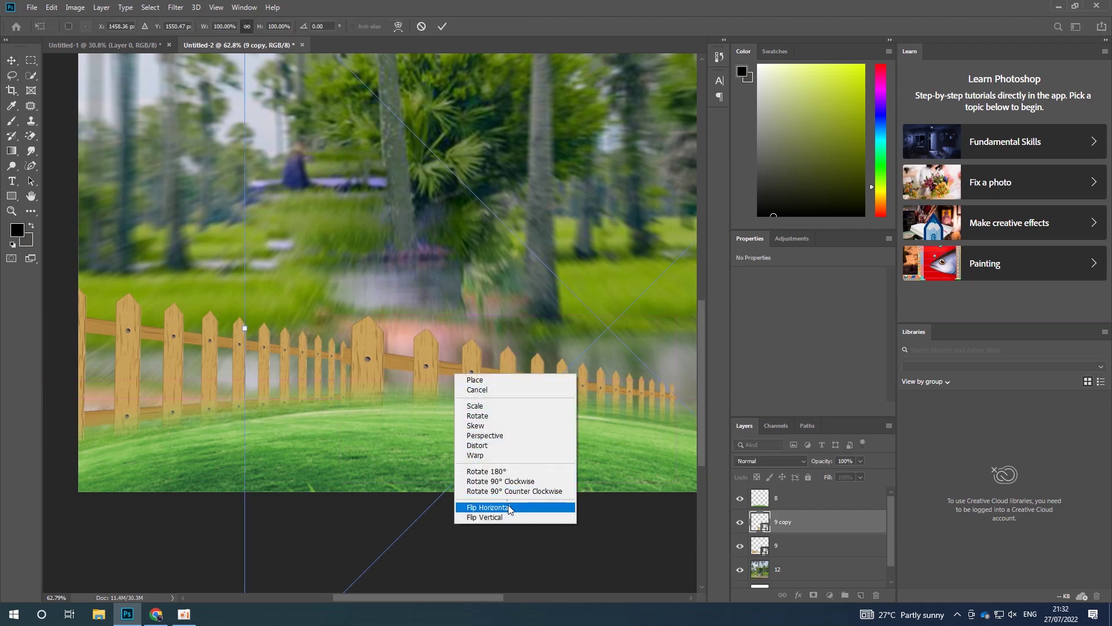
click(480, 504)
scroll(395, 377, down, 3)
scroll(497, 473, up, 2)
scroll(534, 480, down, 3)
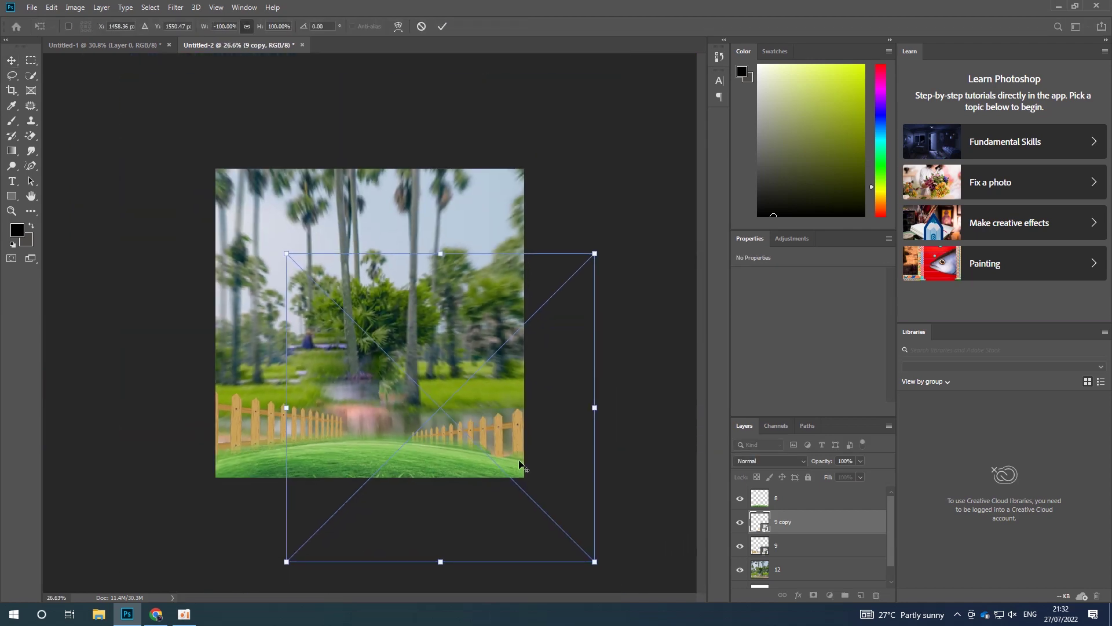
drag(513, 436, 500, 419)
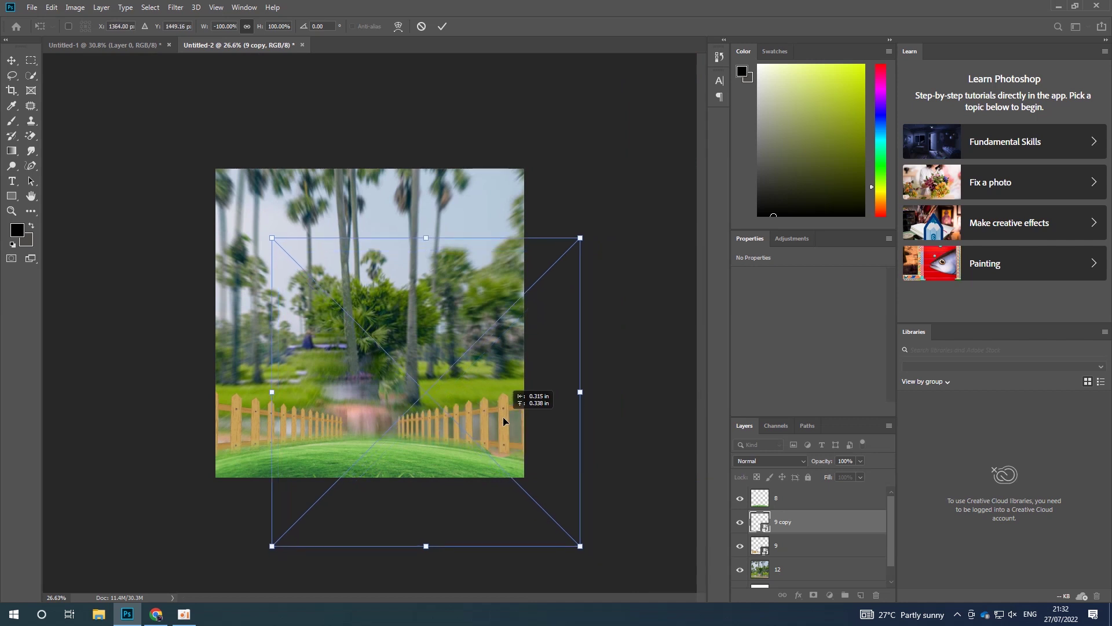
drag(499, 416, 502, 425)
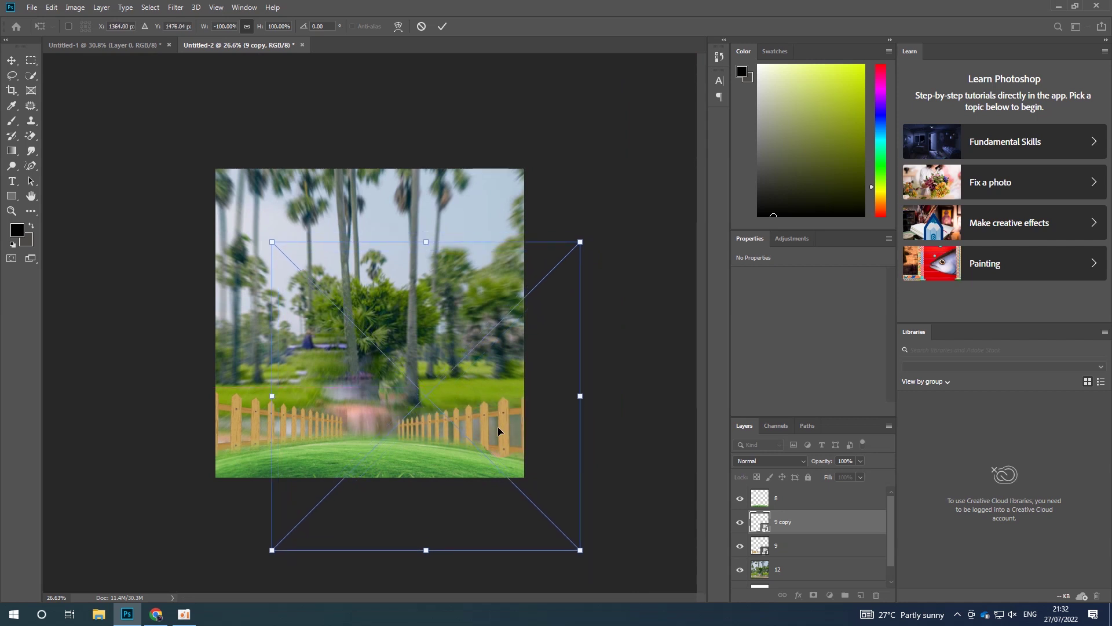
click(442, 26)
scroll(371, 324, up, 4)
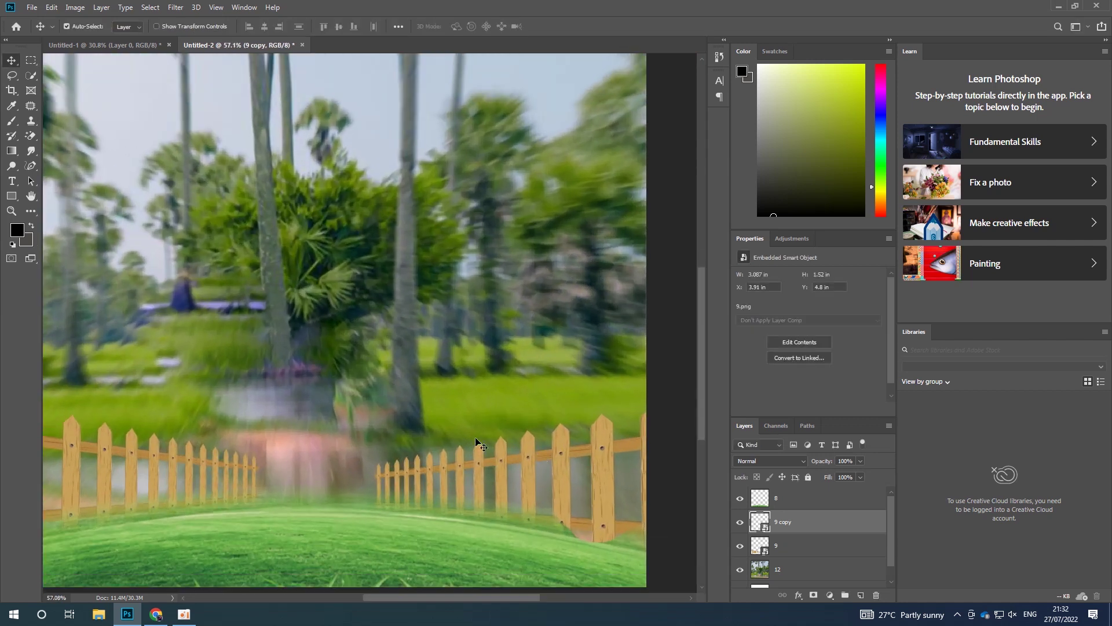
click(12, 120)
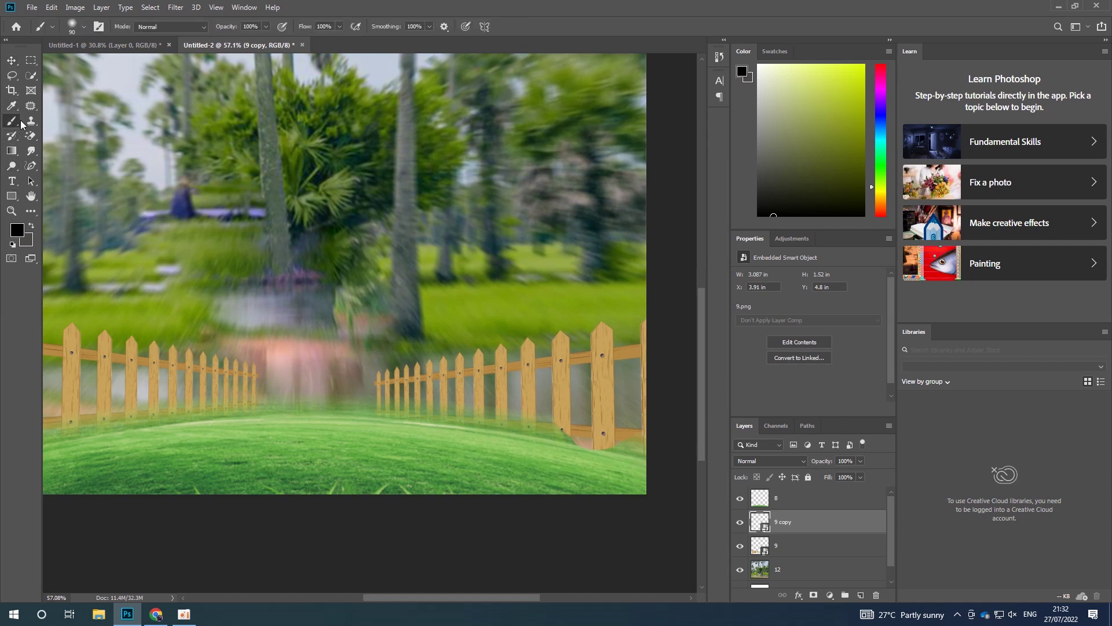
Step: Add layer masks to the 9 copy fence layer and grass layer 8
click(813, 595)
click(765, 502)
click(814, 595)
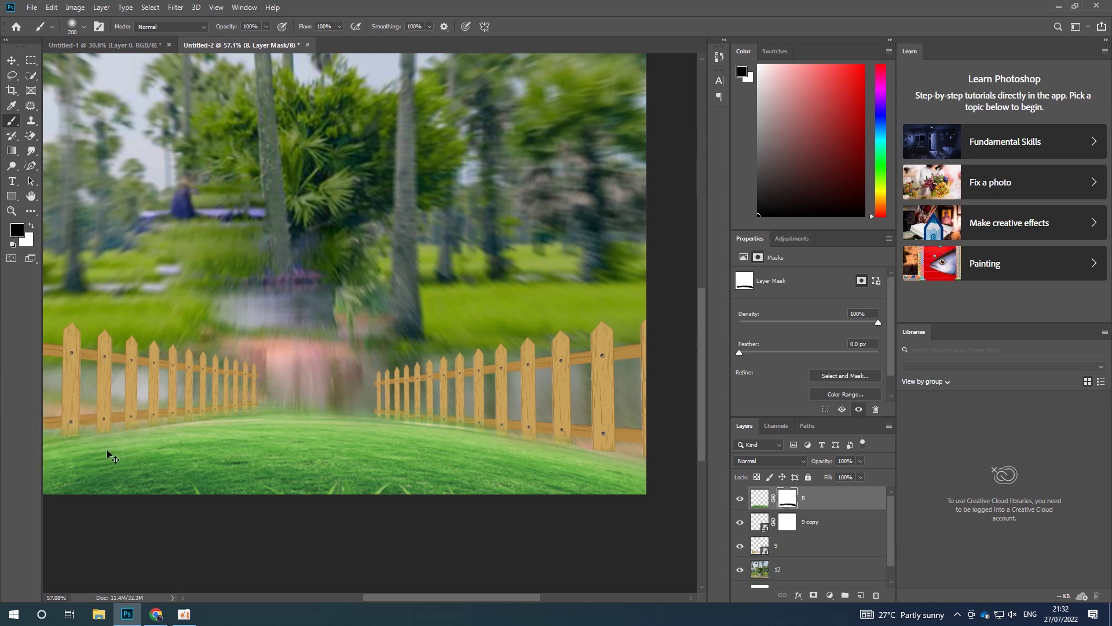
key(ctrl+2)
scroll(164, 405, up, 2)
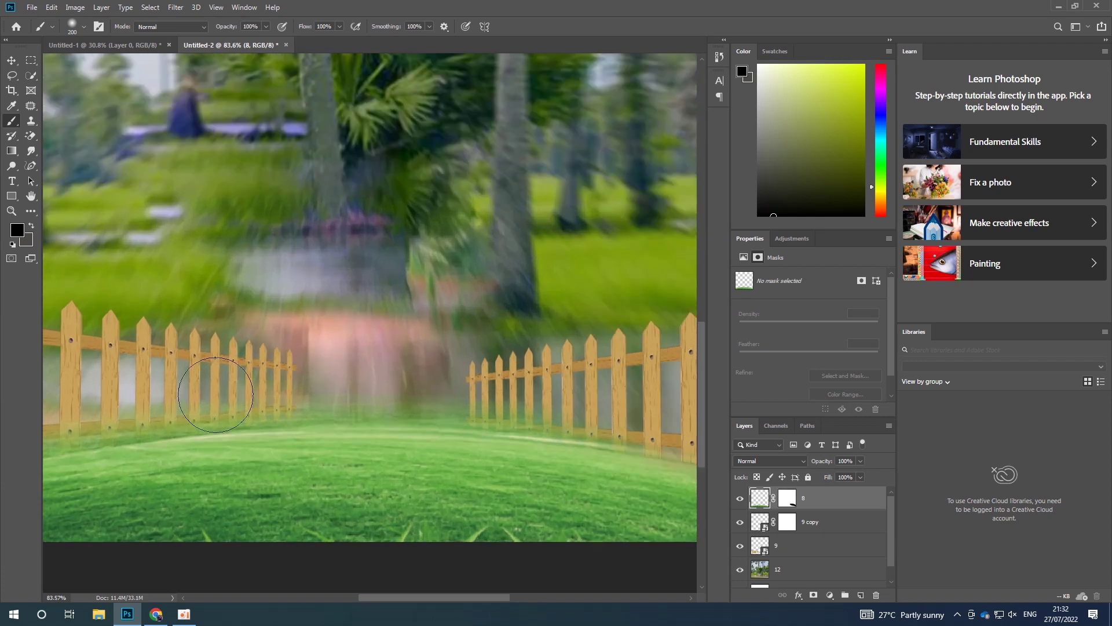
scroll(284, 370, down, 3)
Step: Undo a stray black stroke across the left fence and reselect the layer 8 mask
drag(284, 370, 73, 404)
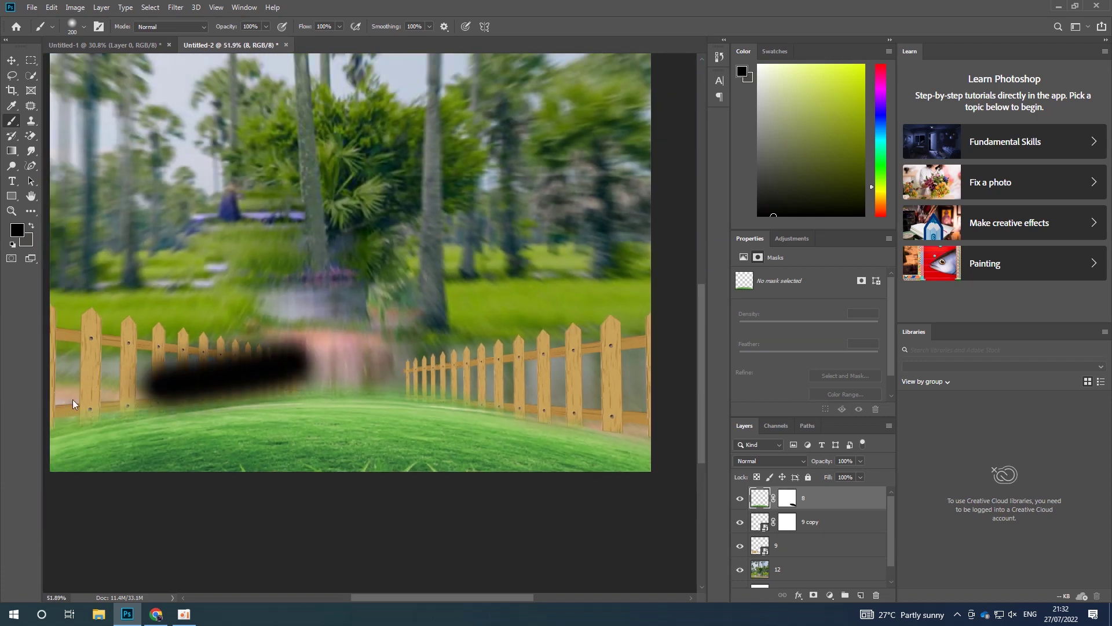
key(ctrl+z)
click(787, 497)
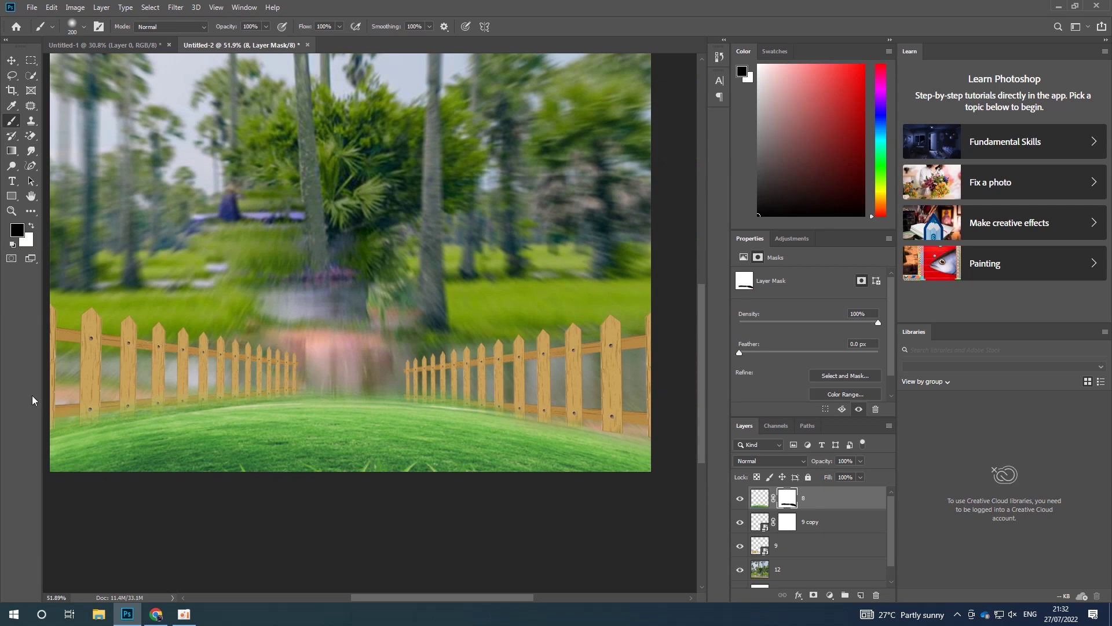
scroll(313, 422, down, 3)
scroll(313, 423, up, 4)
scroll(323, 422, down, 4)
scroll(268, 426, up, 3)
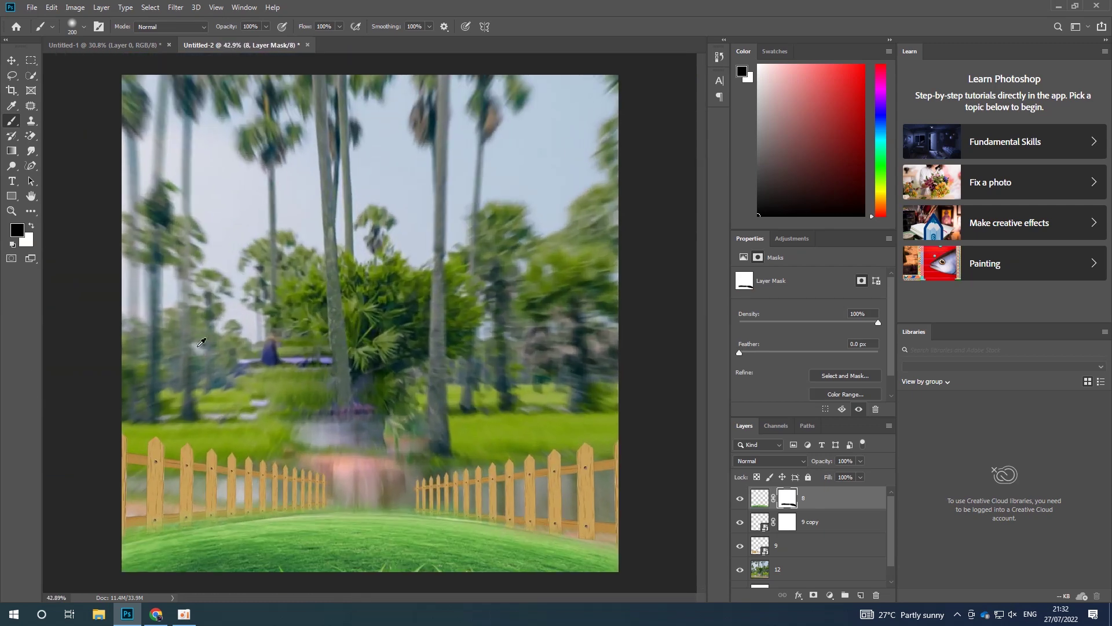
click(11, 60)
key(ctrl+t)
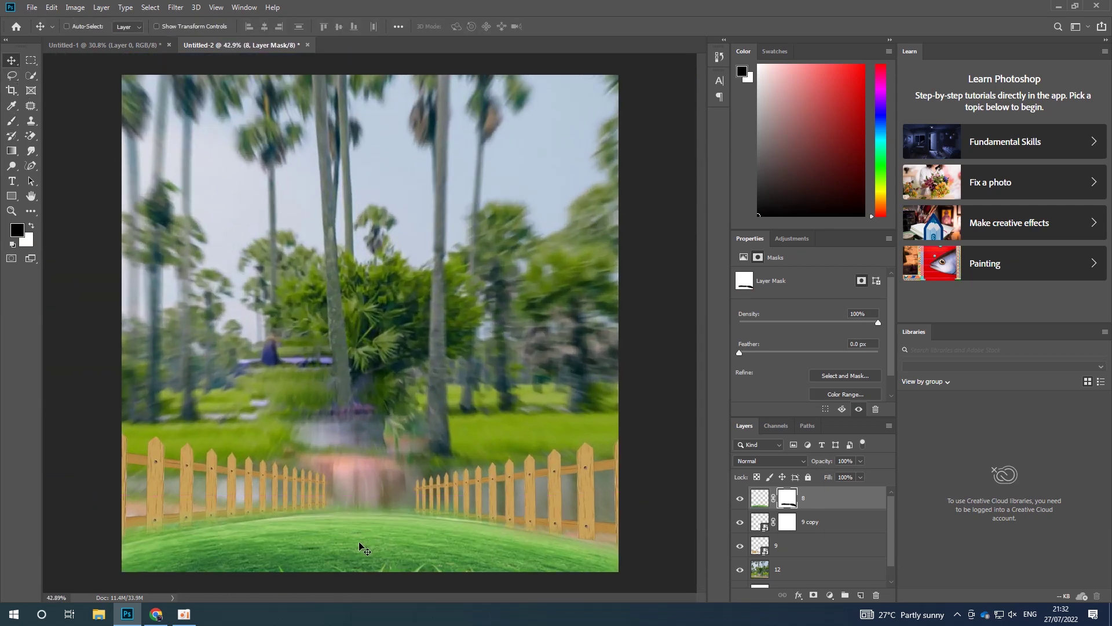
Step: Warp grass mound layer 8 so its curve rises higher over the fence bottoms
right_click(380, 519)
click(410, 433)
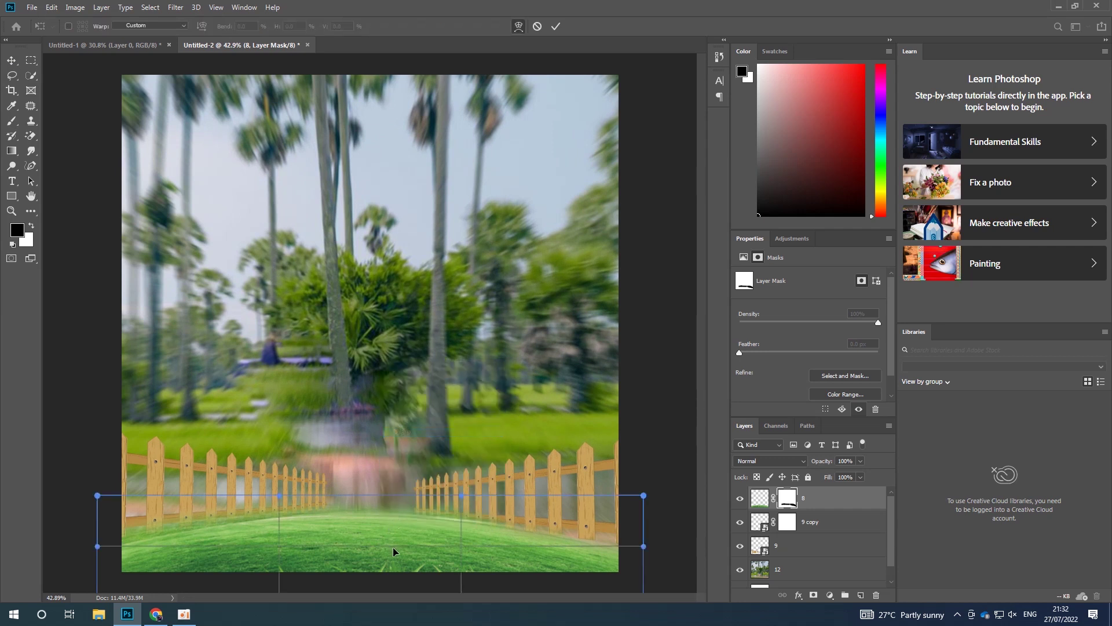
drag(393, 546, 396, 495)
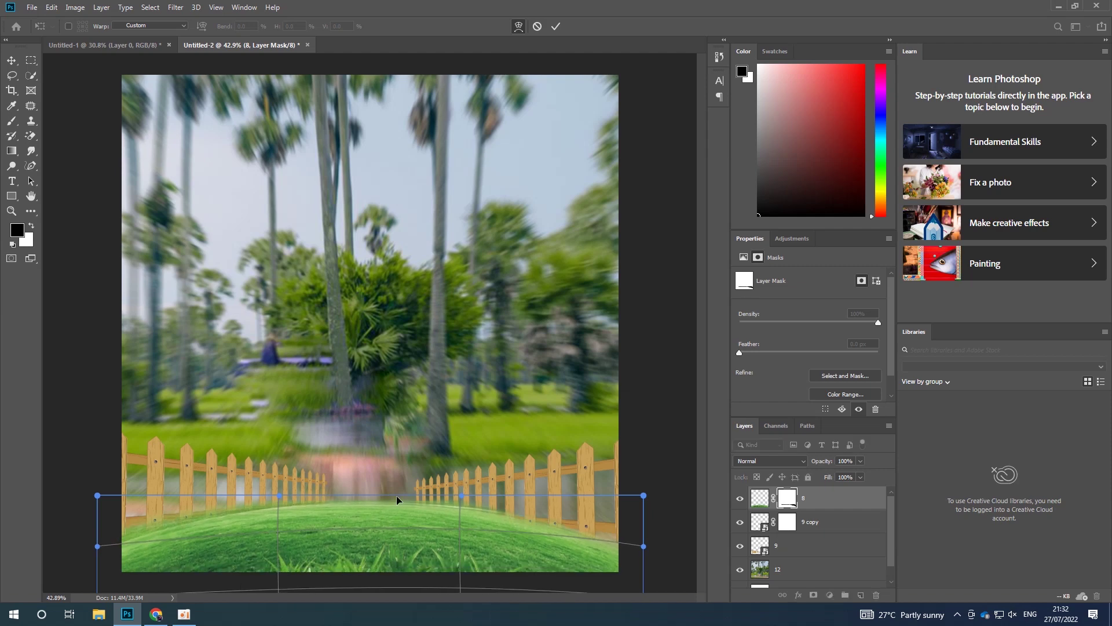
click(552, 28)
Step: Nudge the warped grass mound slightly up and left into place
scroll(365, 516, up, 3)
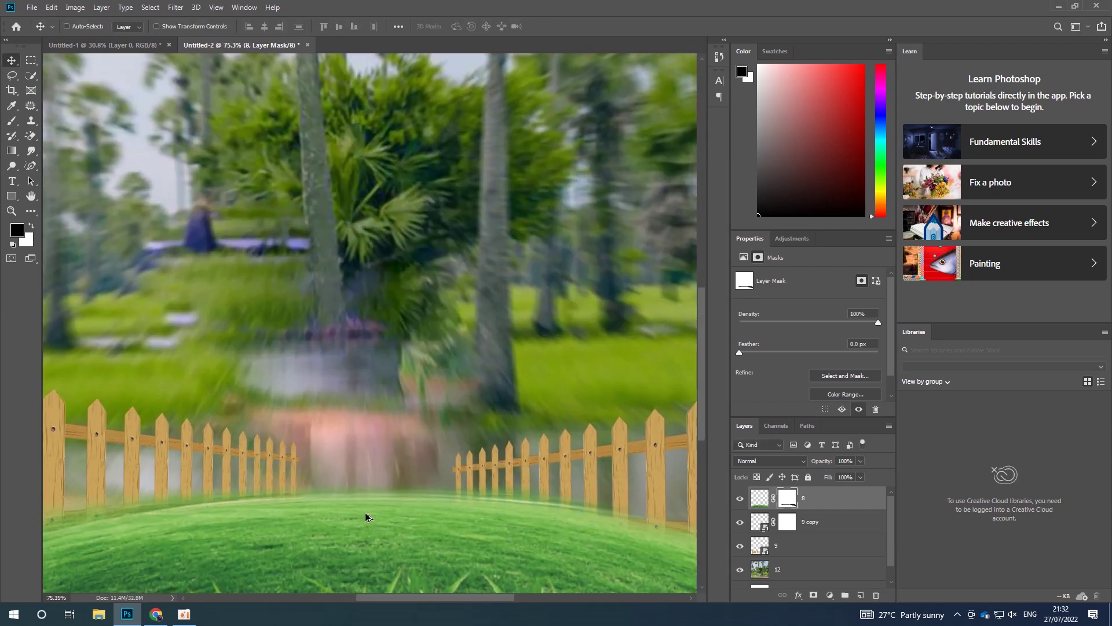
scroll(367, 464, down, 3)
scroll(379, 466, down, 2)
scroll(382, 463, down, 3)
scroll(348, 342, down, 1)
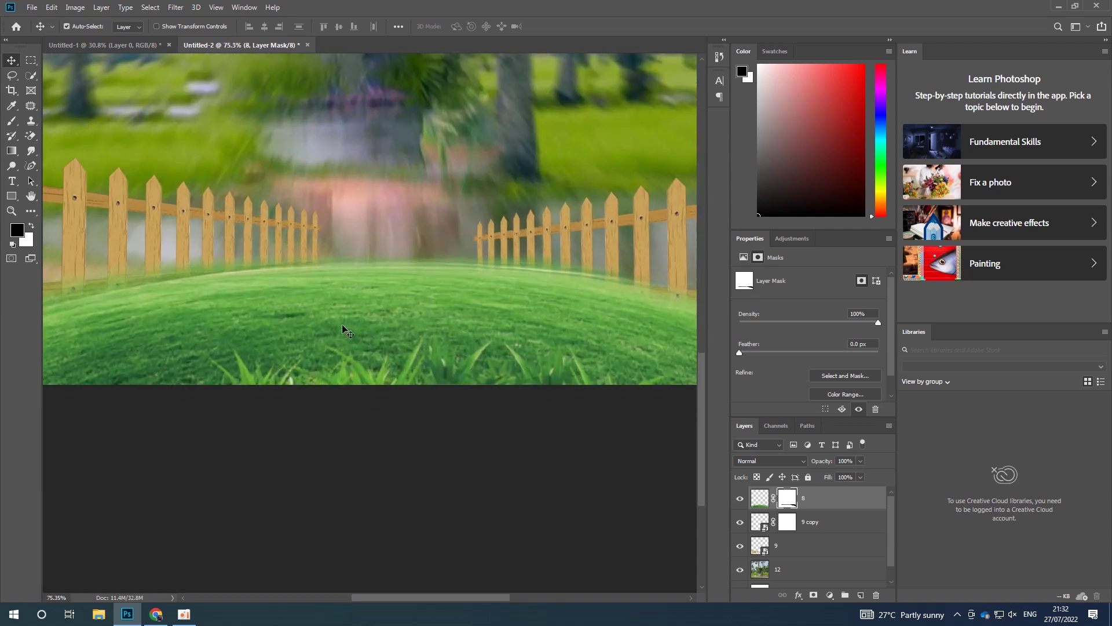
scroll(342, 339, down, 2)
scroll(343, 327, down, 2)
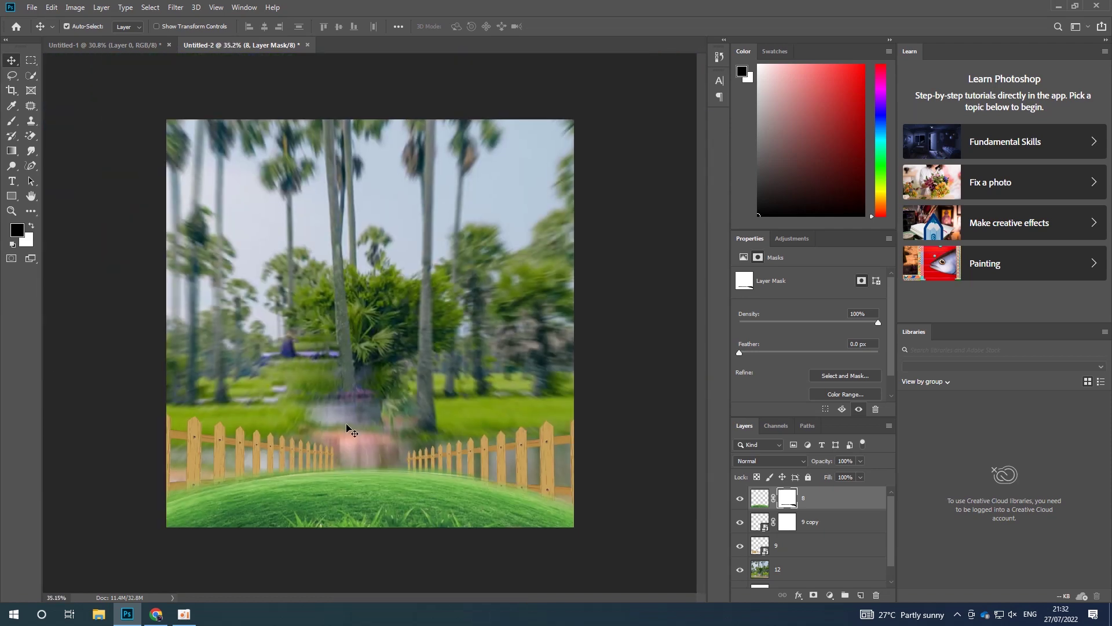
scroll(347, 428, up, 2)
scroll(293, 188, down, 3)
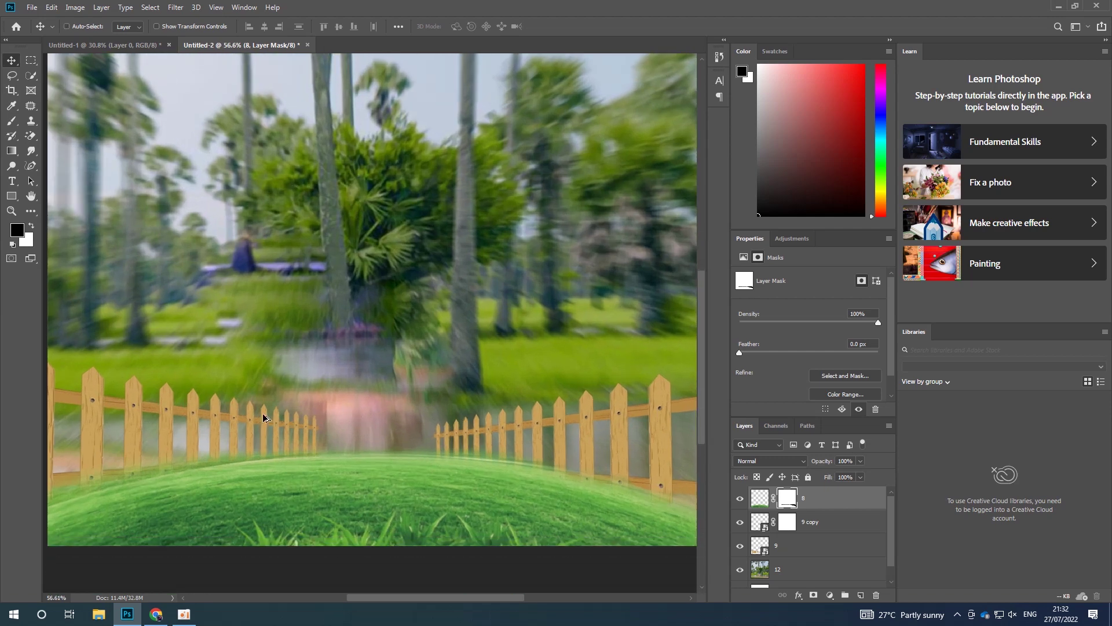
scroll(263, 417, down, 2)
scroll(304, 492, up, 1)
drag(337, 521, 333, 518)
scroll(333, 517, up, 1)
scroll(336, 512, up, 1)
scroll(339, 504, down, 1)
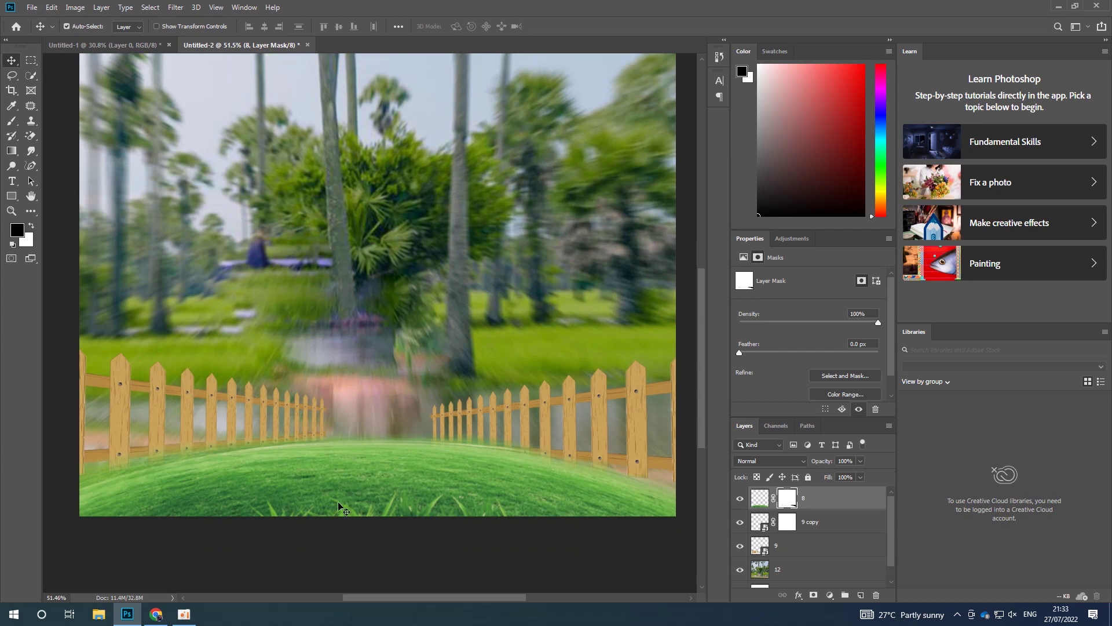
click(32, 7)
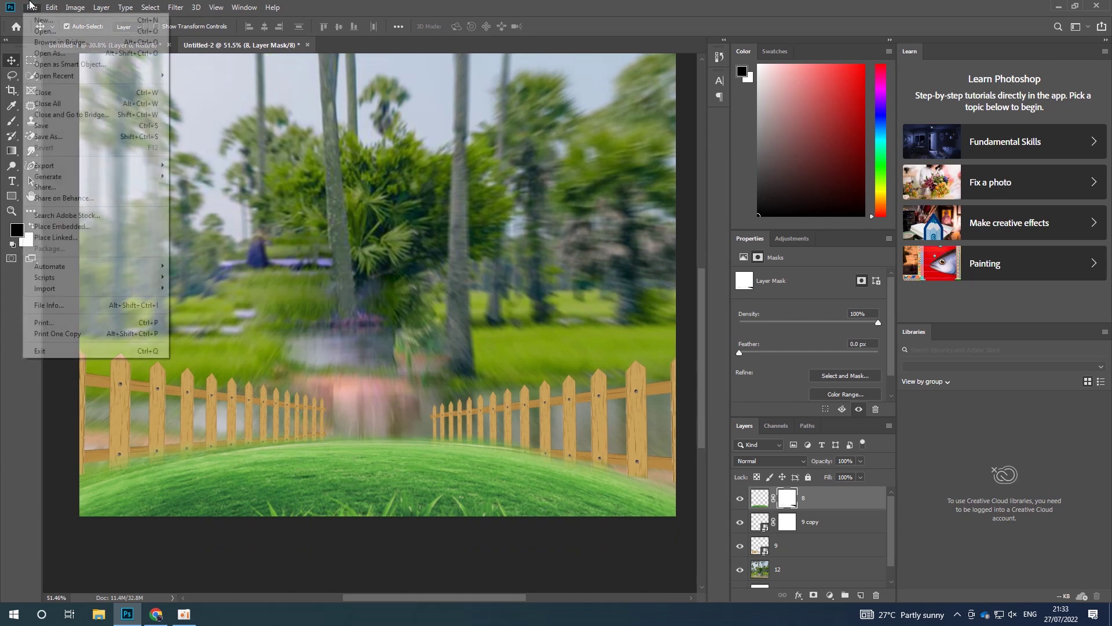
Step: Embed banana-leaf image 7.png, move it onto the grass and scale it to 84.44%
click(78, 229)
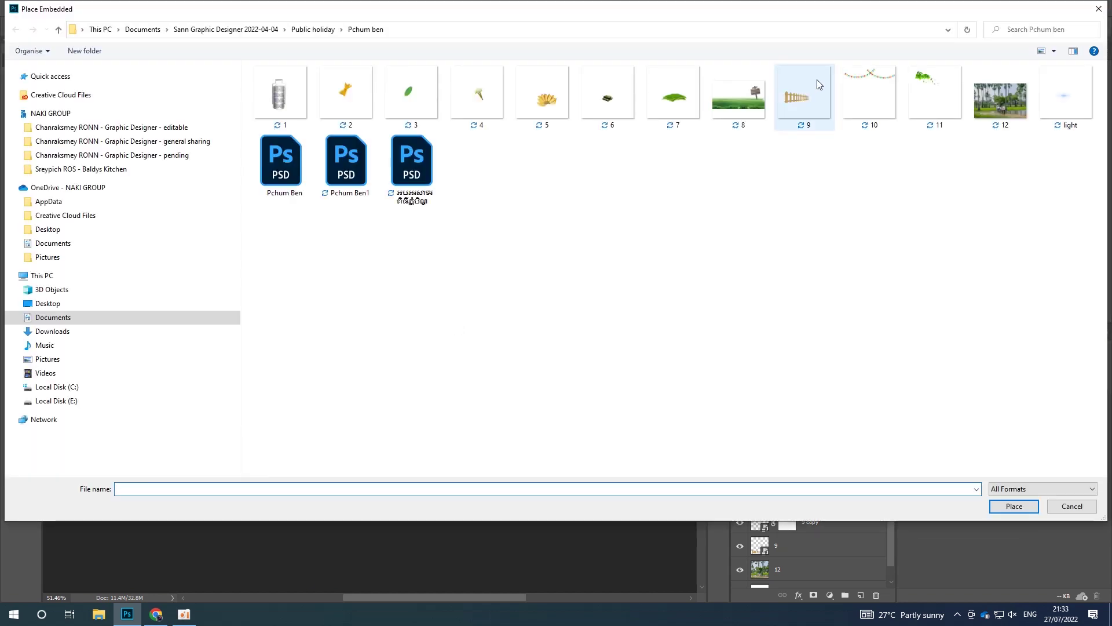
double_click(739, 95)
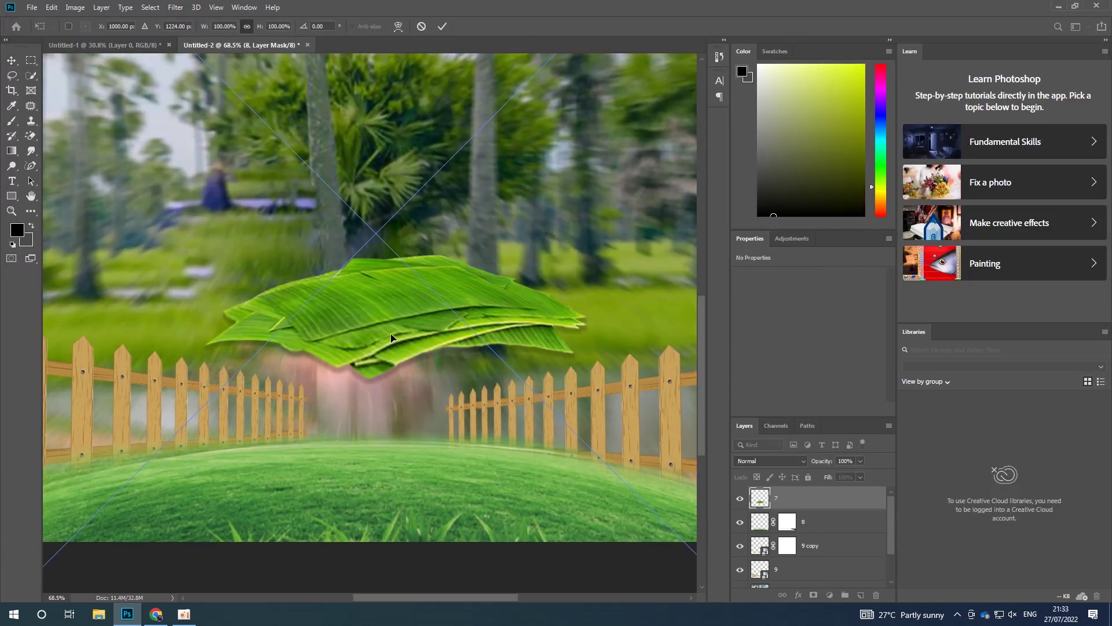
drag(391, 337, 376, 496)
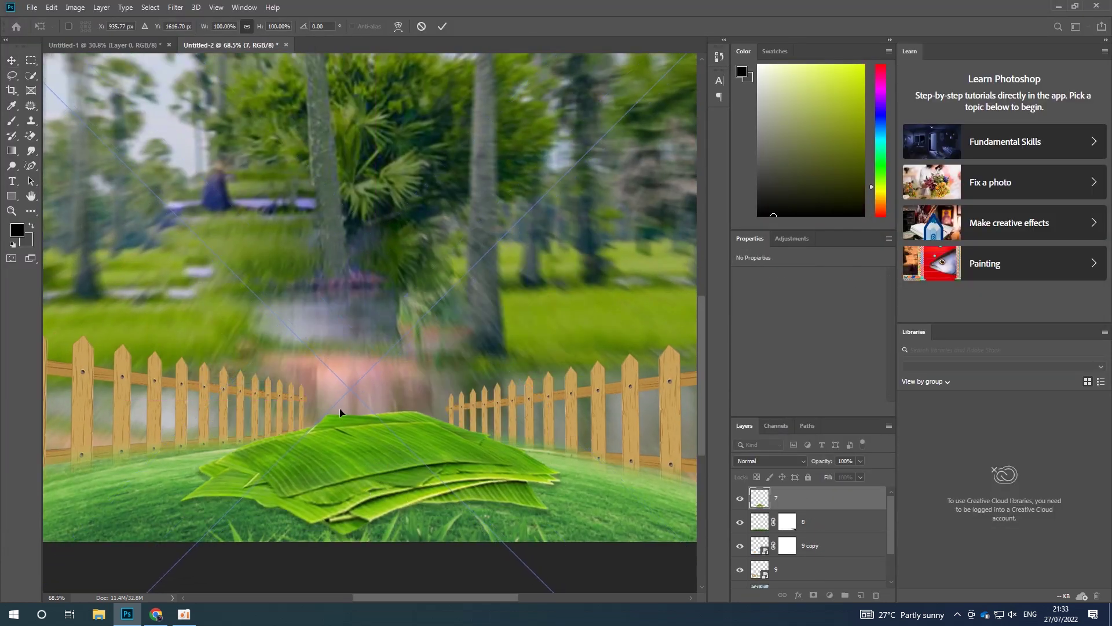
alt+scroll(512, 486, down, 2)
alt+scroll(513, 486, down, 2)
alt+scroll(512, 485, down, 2)
drag(488, 527, 467, 510)
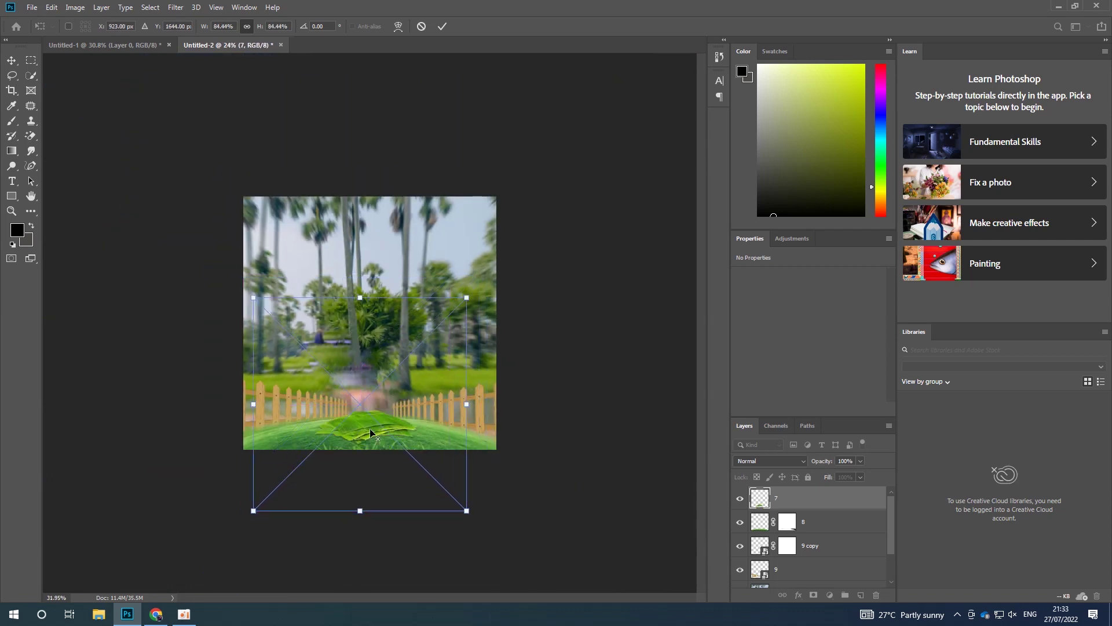
alt+scroll(371, 377, up, 3)
alt+scroll(369, 499, up, 2)
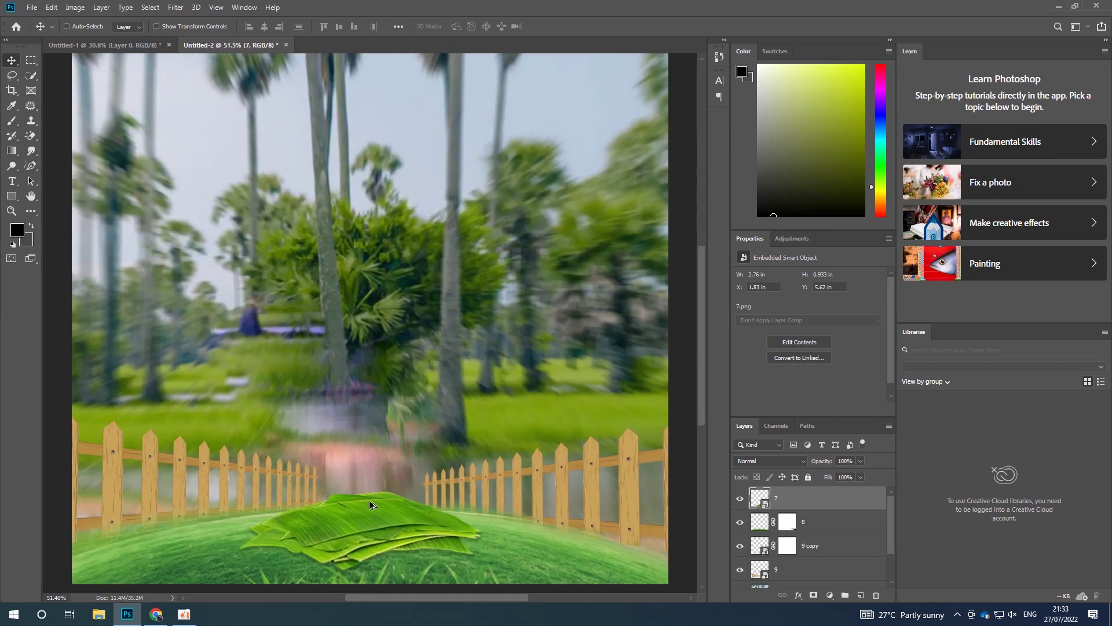
Step: Warp banana-leaf layer 7: bulge the middle up and pull both sides down along the mound
right_click(359, 509)
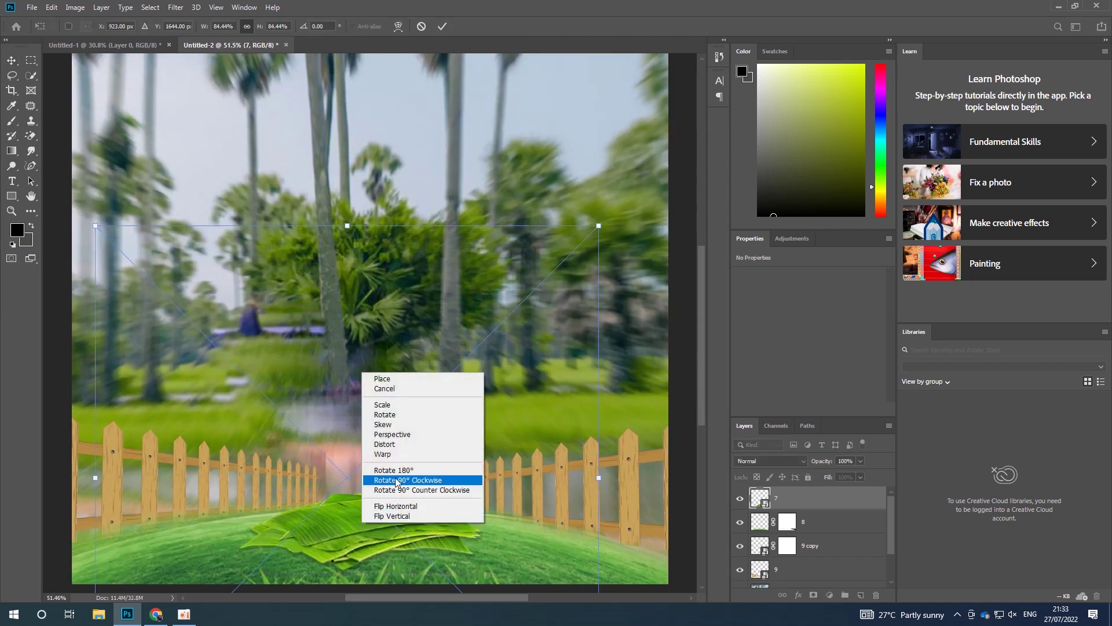
click(399, 457)
drag(370, 514, 373, 495)
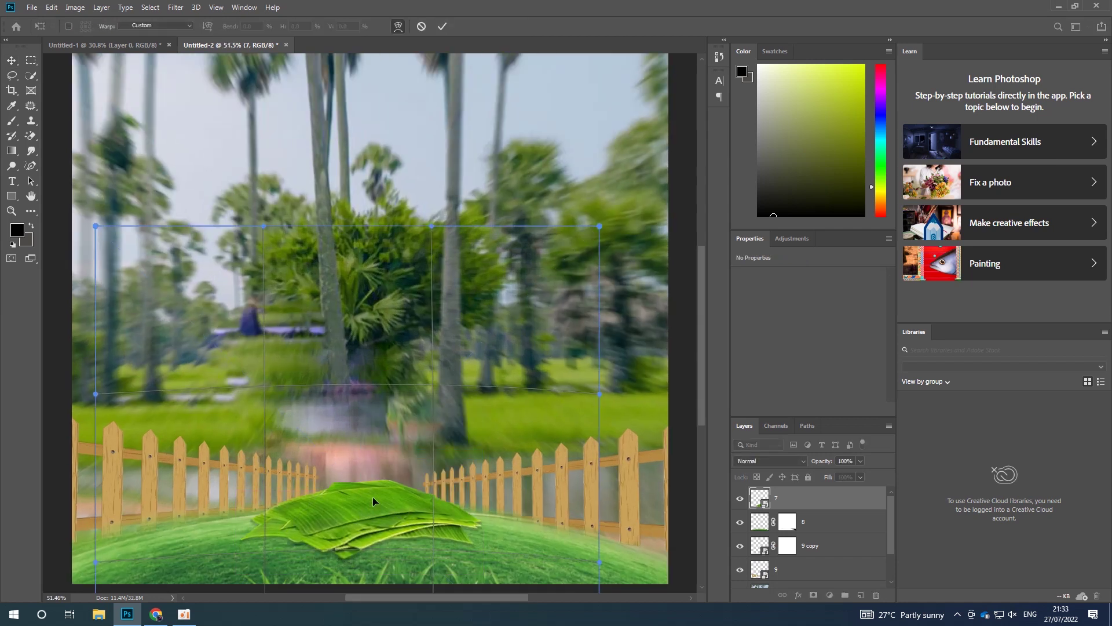
drag(602, 394, 596, 428)
drag(95, 394, 99, 424)
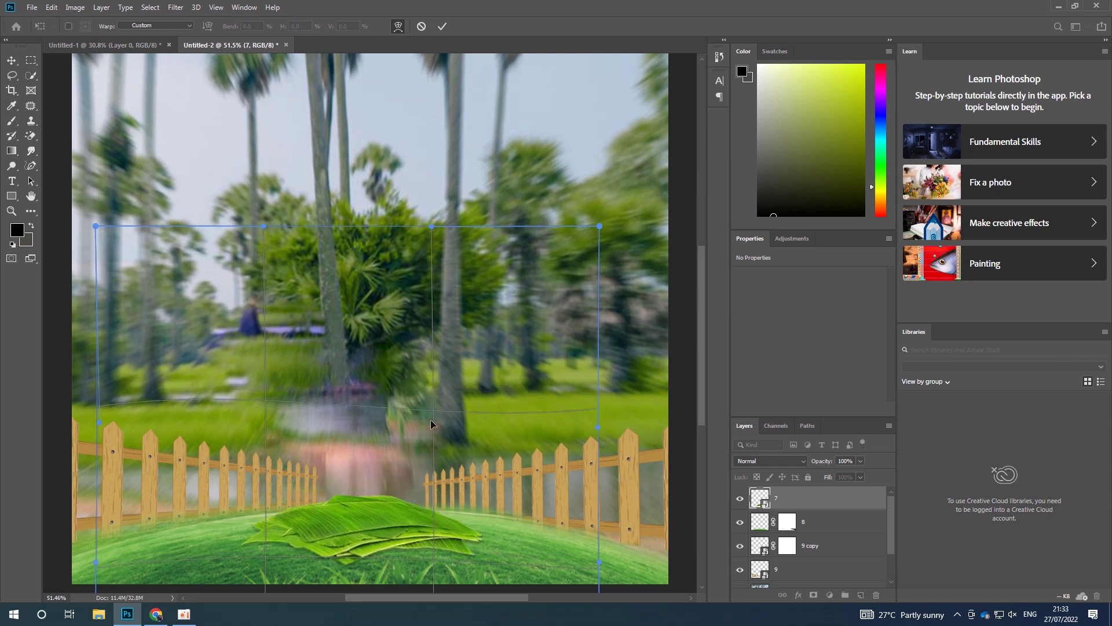
mouse_move(387, 505)
mouse_down()
mouse_move(388, 495)
mouse_move(384, 512)
mouse_up()
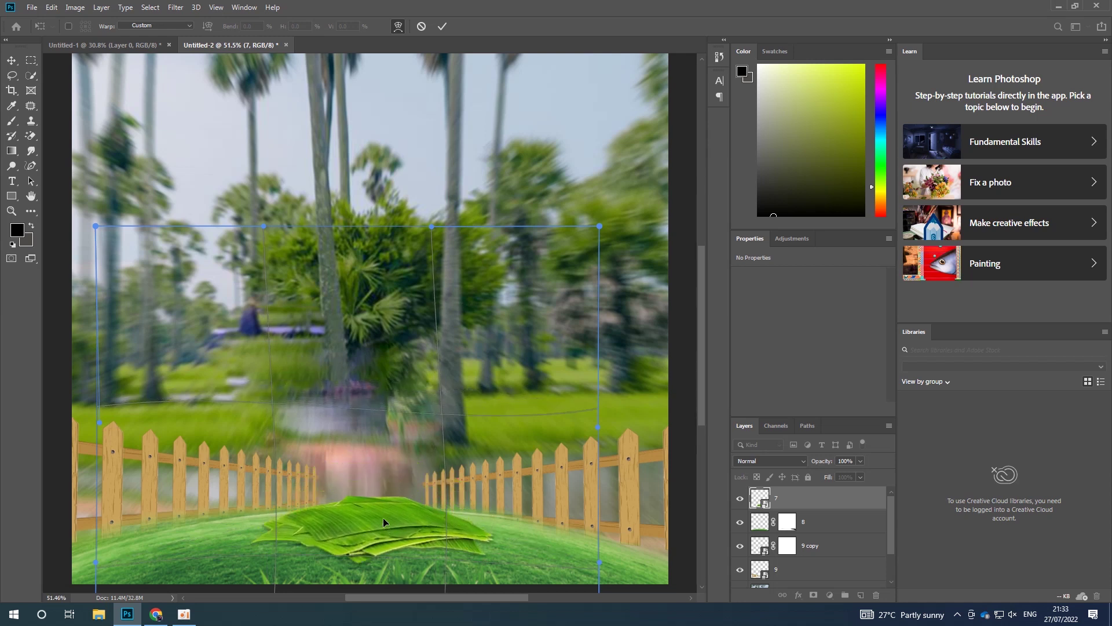
scroll(383, 517, down, 3)
click(444, 26)
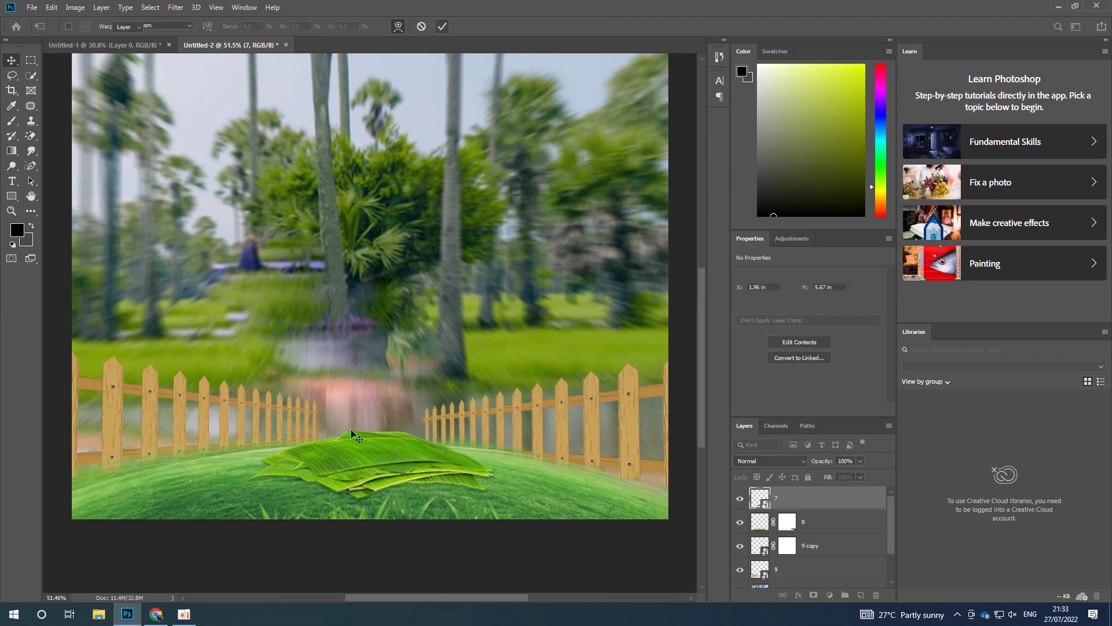
Step: Nudge the leaf slightly left and down, leaving layer 7 selected
scroll(325, 453, up, 2)
scroll(324, 454, up, 2)
drag(368, 457, 358, 462)
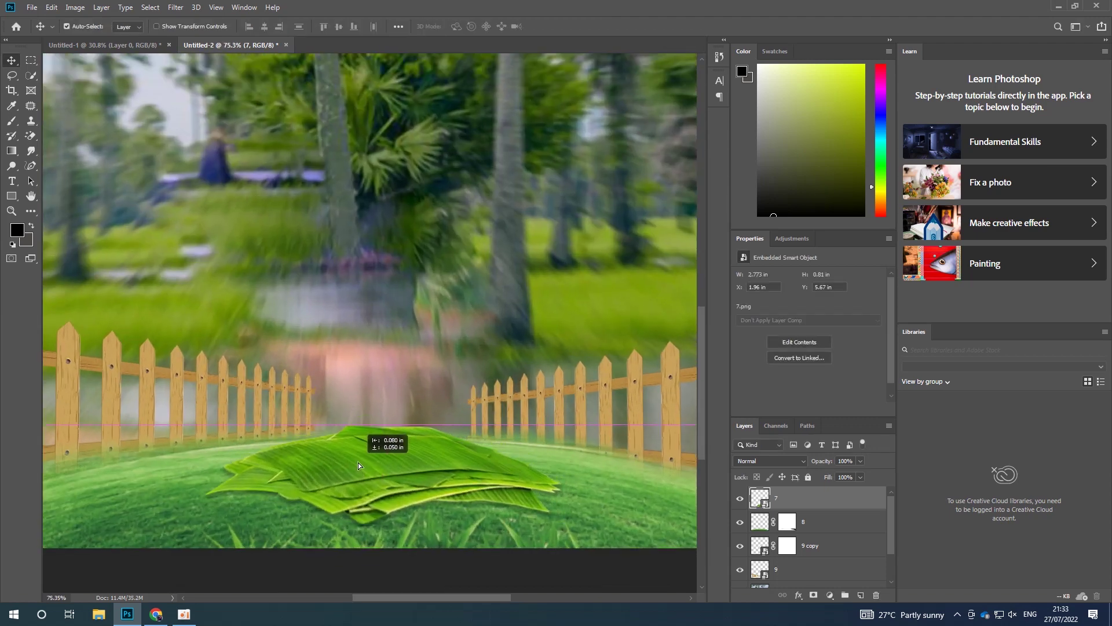
scroll(370, 404, down, 4)
scroll(376, 421, down, 4)
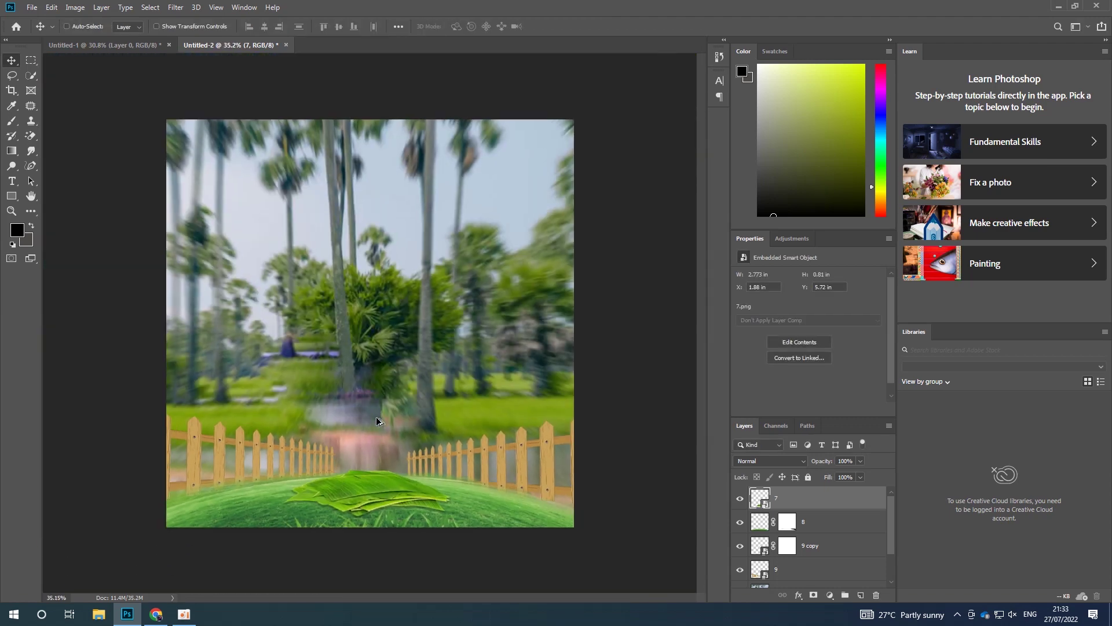
click(386, 318)
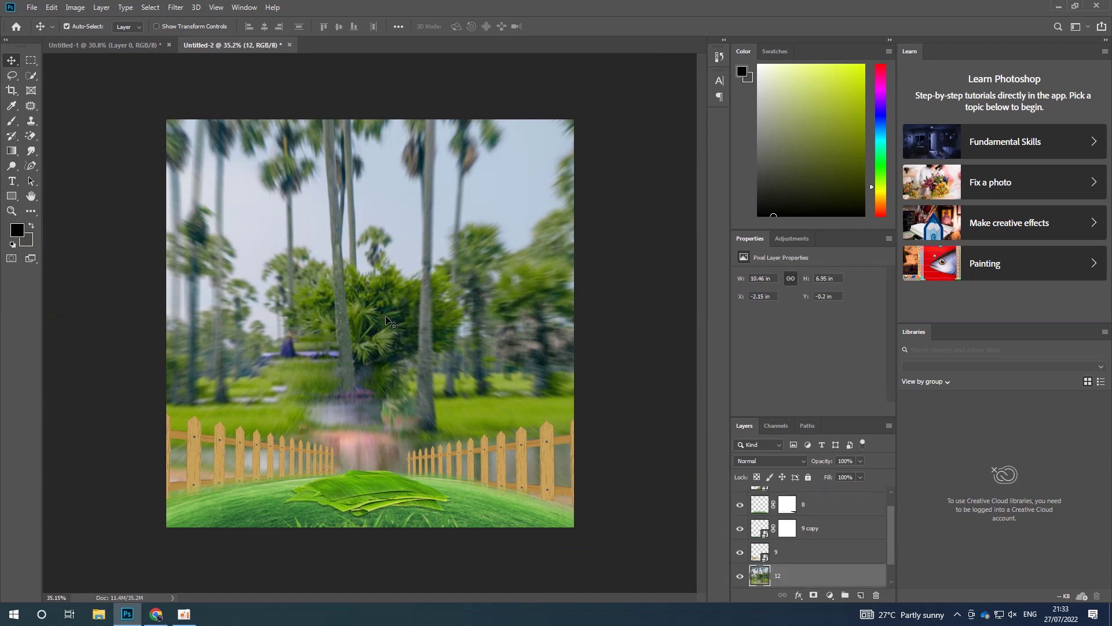
click(345, 442)
scroll(359, 417, up, 3)
scroll(371, 399, down, 2)
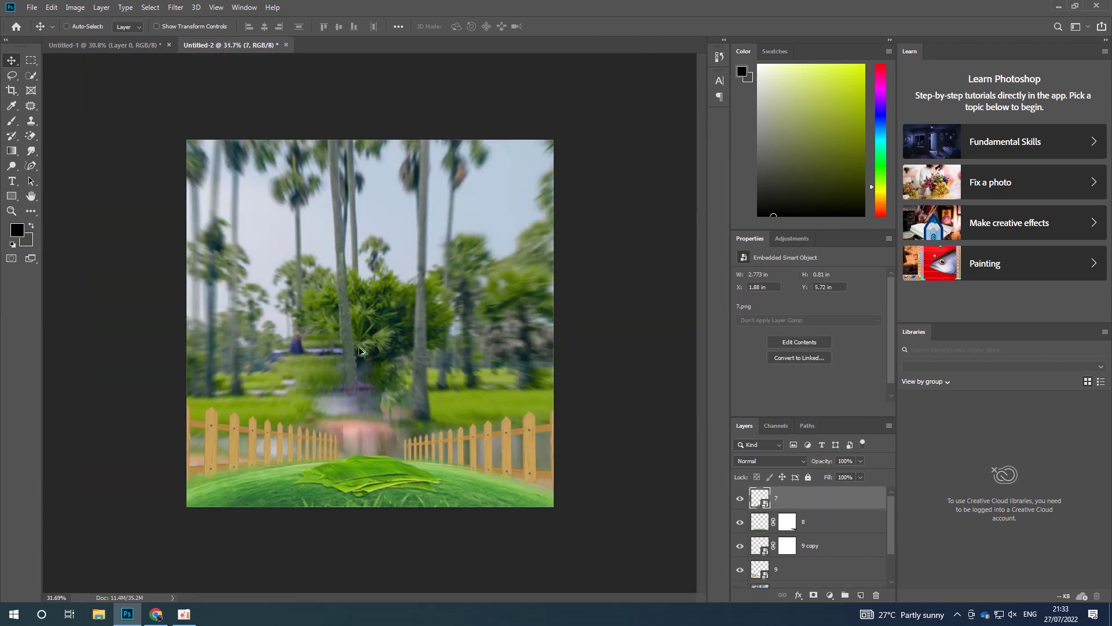
scroll(382, 381, down, 2)
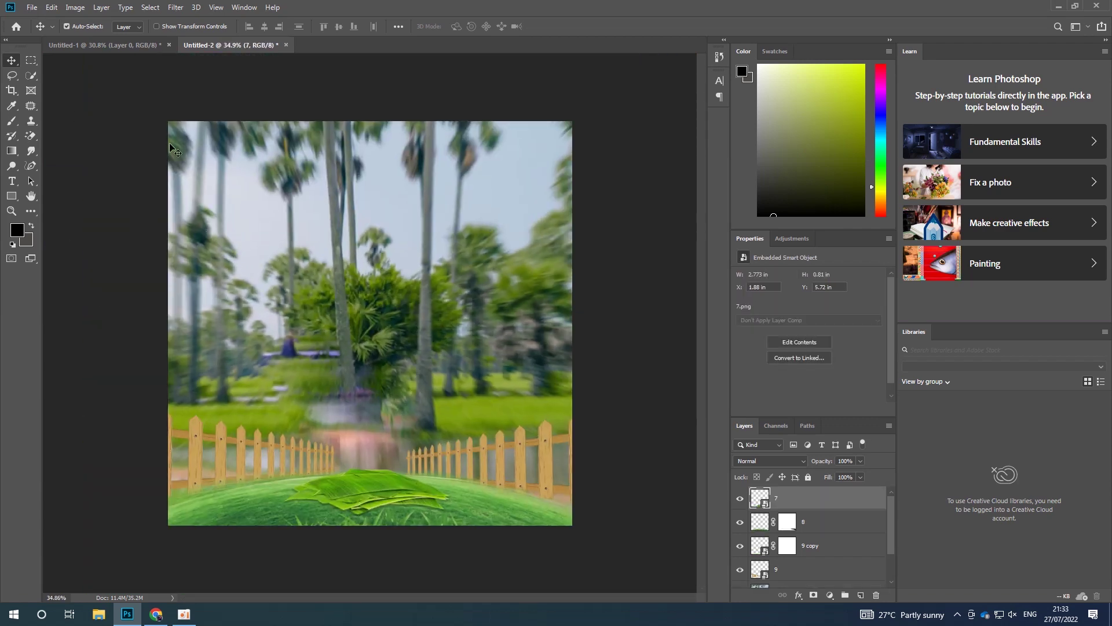
click(35, 7)
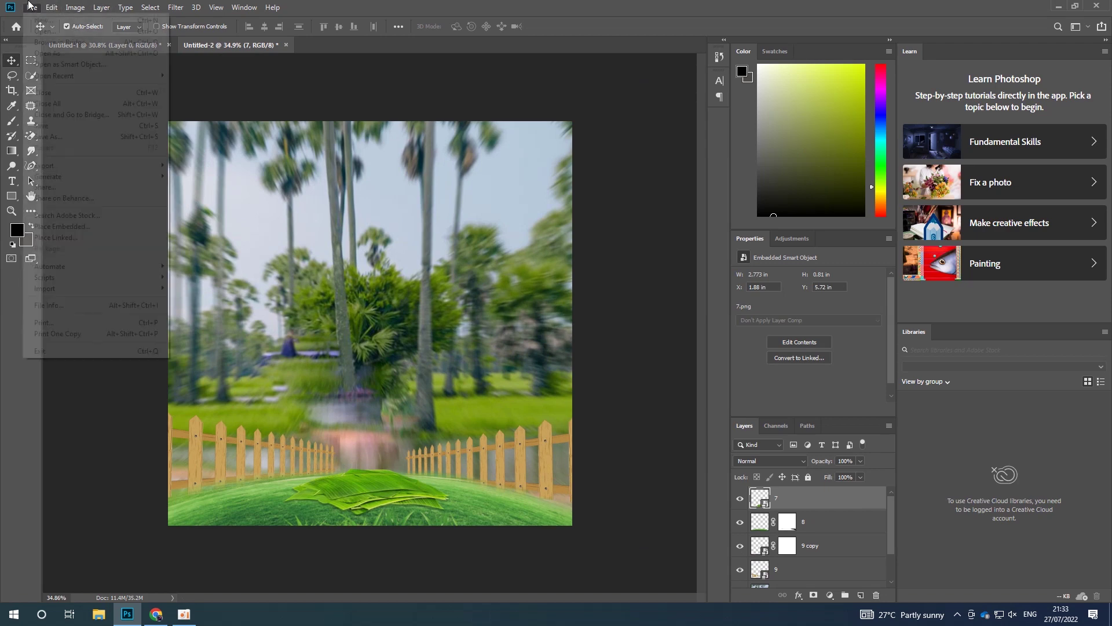
Step: Embed bananas image 5.png, scaled to 48.33%, sitting on top of the banana leaf
click(69, 229)
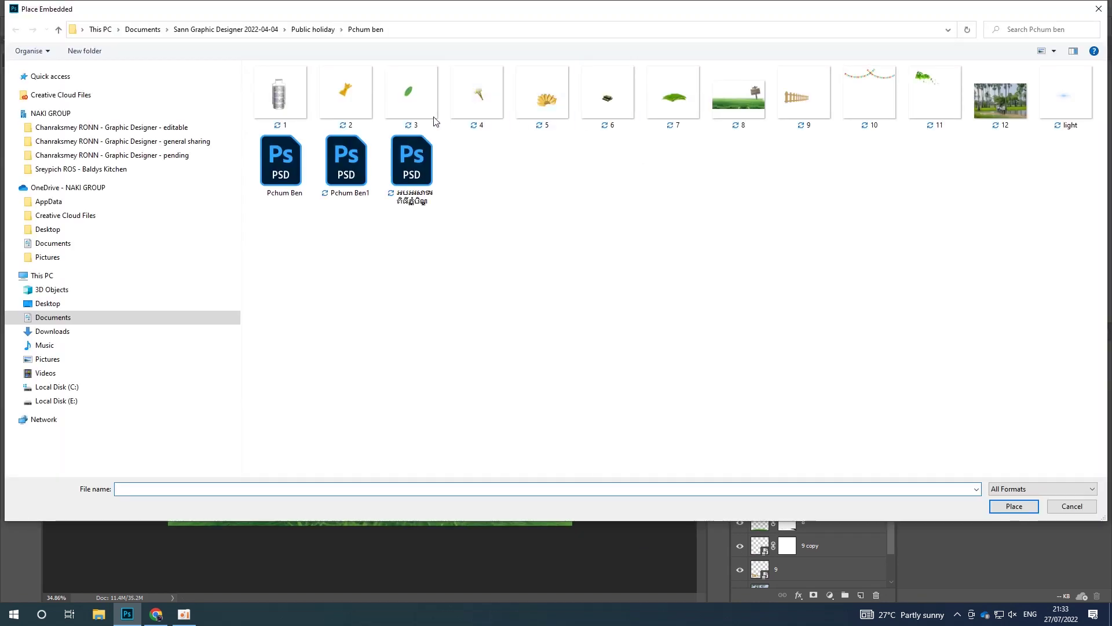
double_click(553, 102)
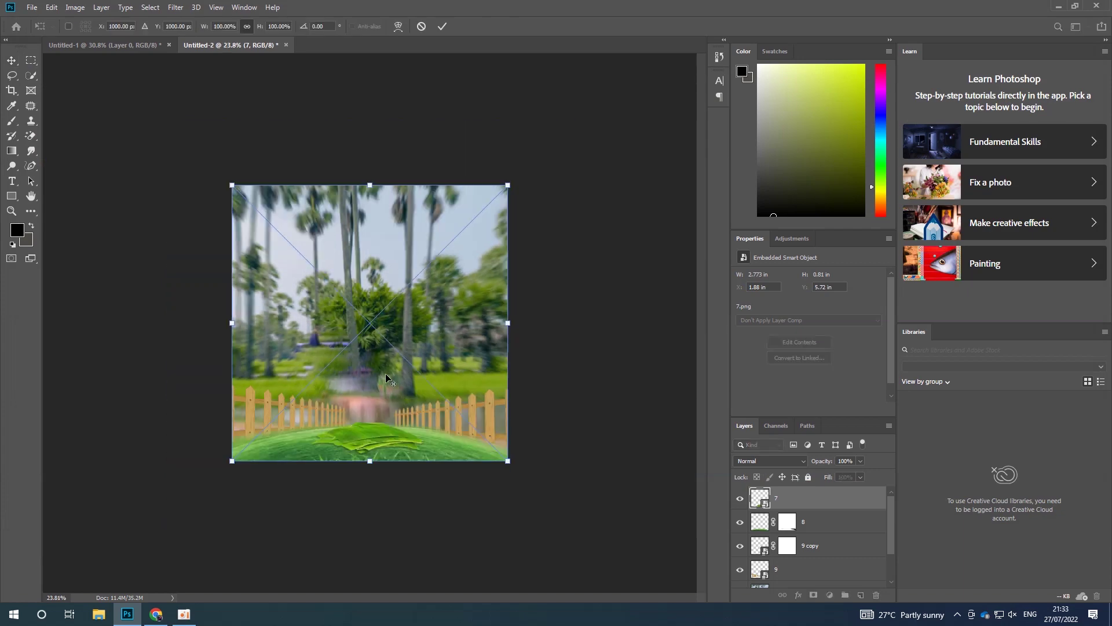
drag(397, 391, 364, 439)
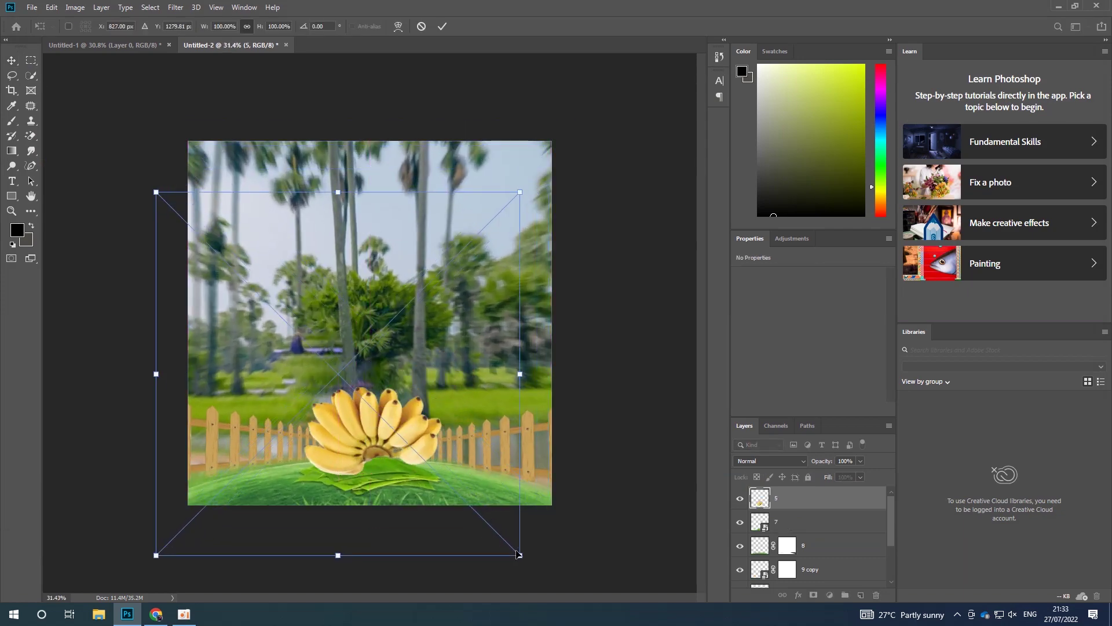
drag(519, 555, 331, 368)
drag(277, 306, 375, 458)
scroll(375, 457, up, 2)
scroll(383, 446, up, 2)
scroll(386, 442, down, 2)
drag(367, 372, 388, 374)
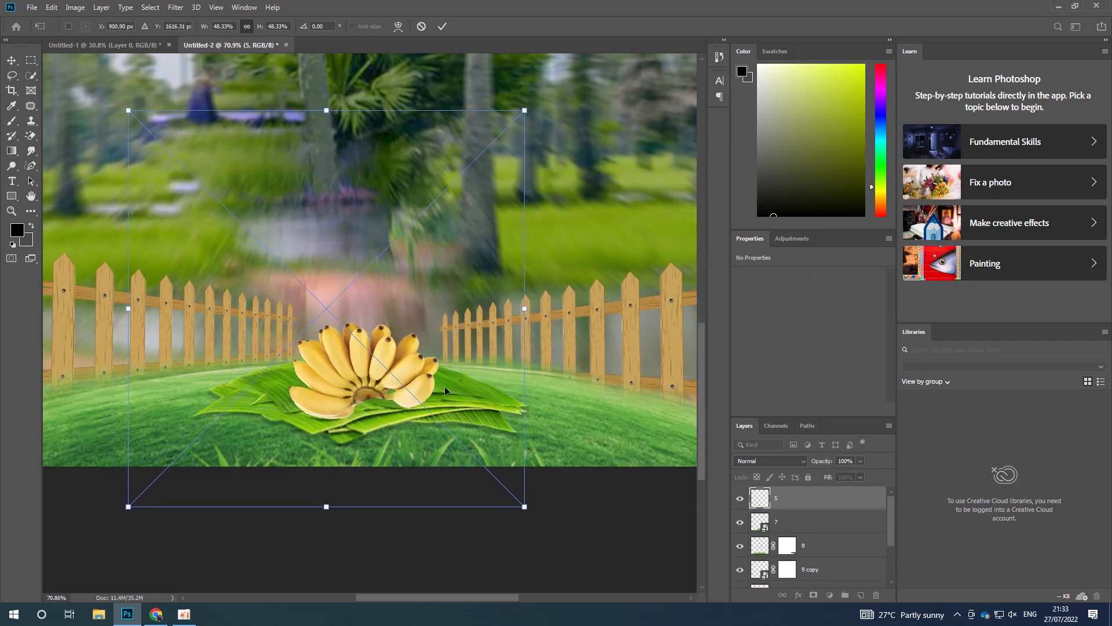
click(443, 26)
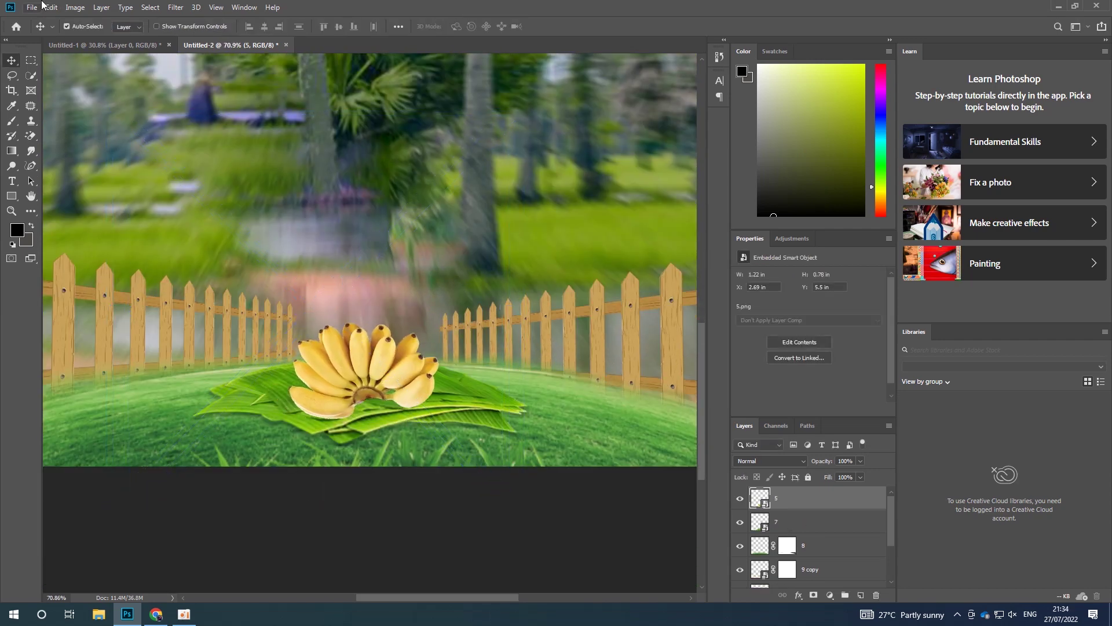
Step: Embed tiffin carrier image 1.png scaled to 80.15% on the leaf
click(32, 7)
click(79, 226)
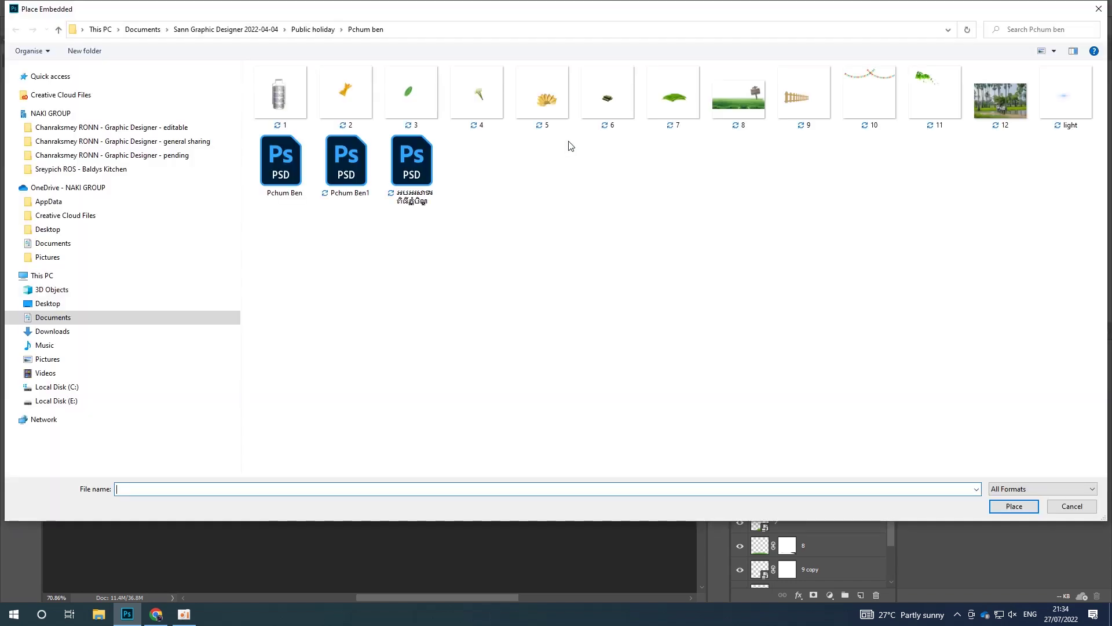
double_click(297, 100)
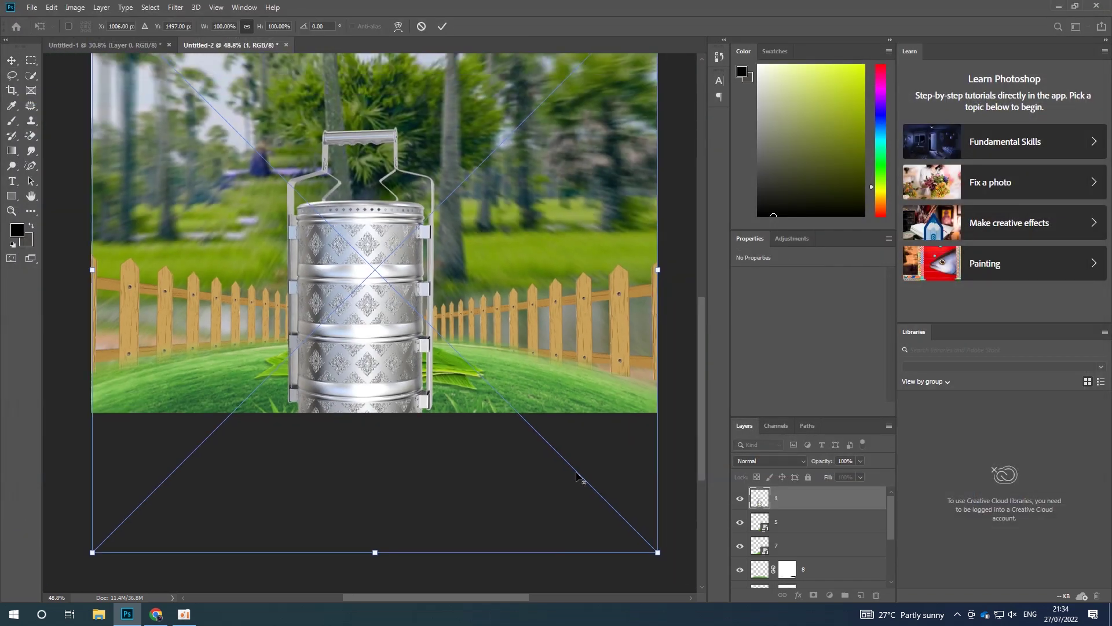
key(ctrl+0)
drag(546, 585, 477, 516)
drag(342, 372, 371, 383)
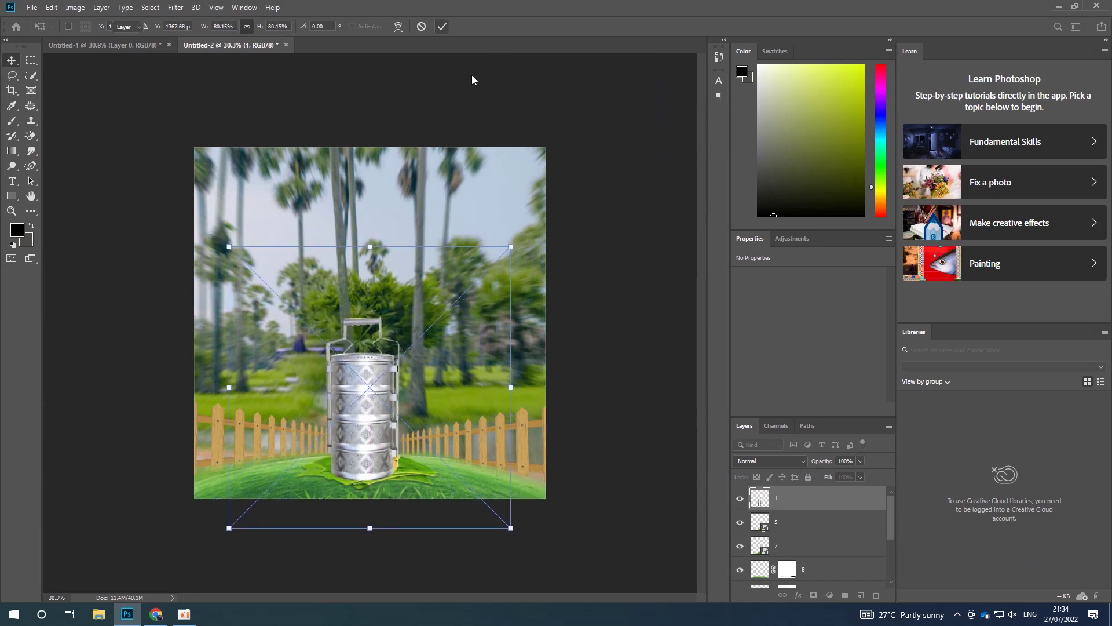
key(Return)
Step: Move tiffin layer 1 below bananas layer 5 and fine-tune its position
drag(817, 507, 814, 533)
drag(372, 384, 359, 379)
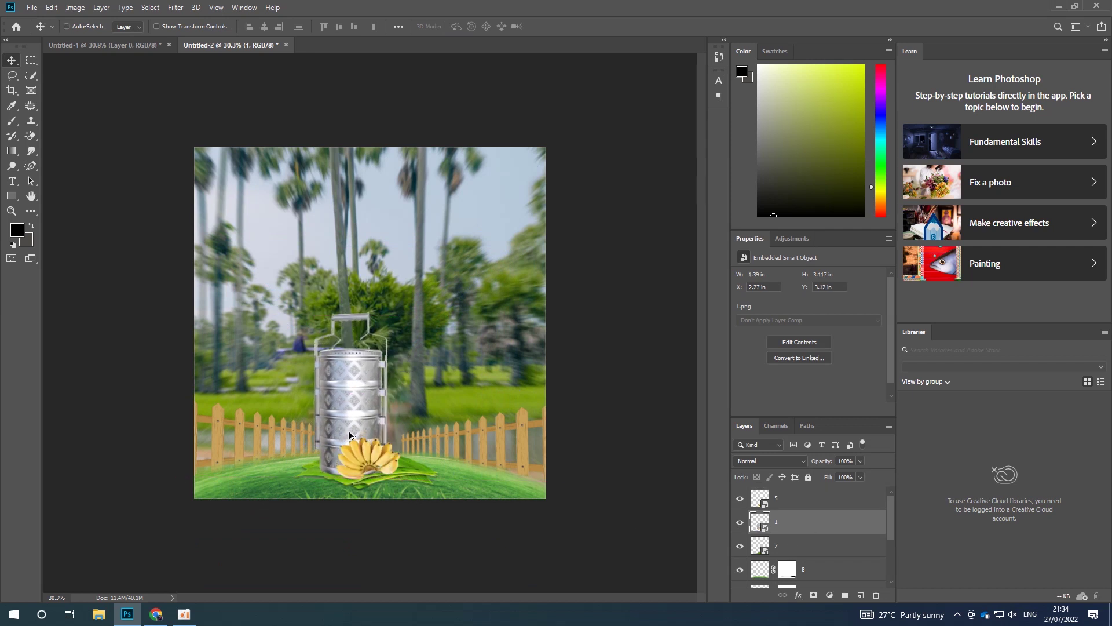
scroll(349, 430, up, 5)
drag(350, 450, 365, 457)
scroll(365, 458, down, 1)
scroll(365, 458, up, 2)
Step: Embed rice-cake image 6.png beside the bananas, scaled to about 88%
click(32, 8)
click(75, 227)
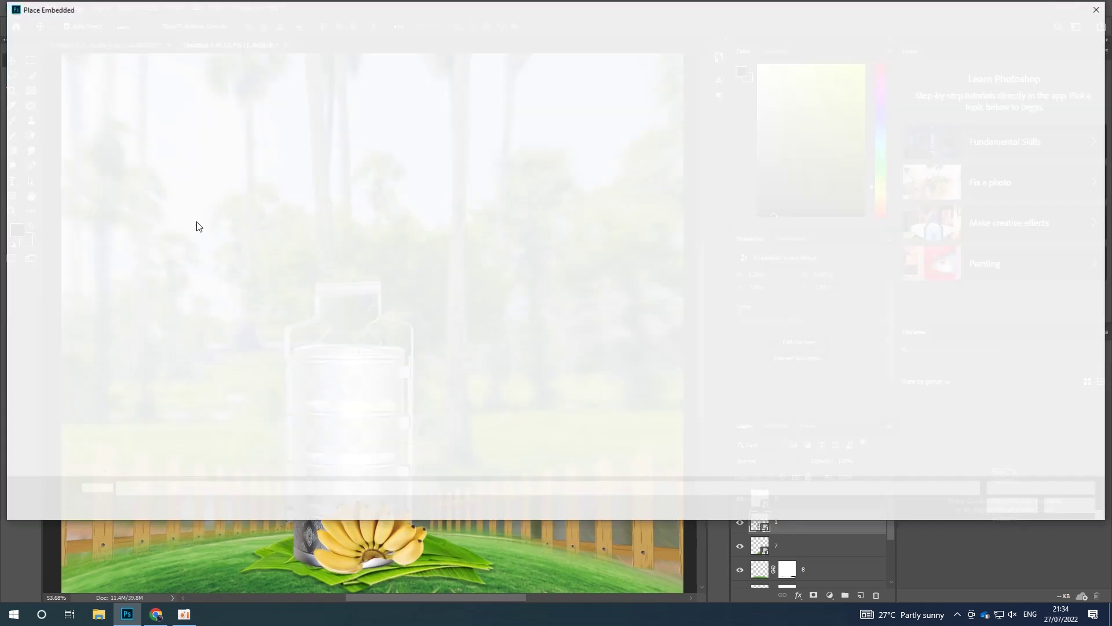
click(611, 103)
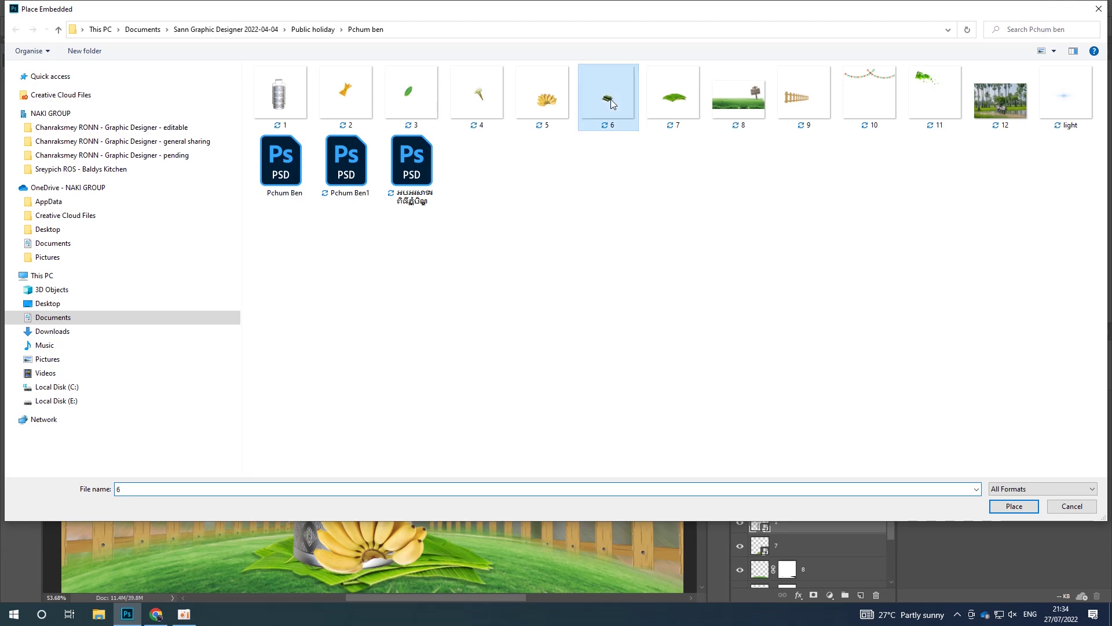
double_click(611, 103)
scroll(403, 413, up, 1)
drag(403, 413, 334, 499)
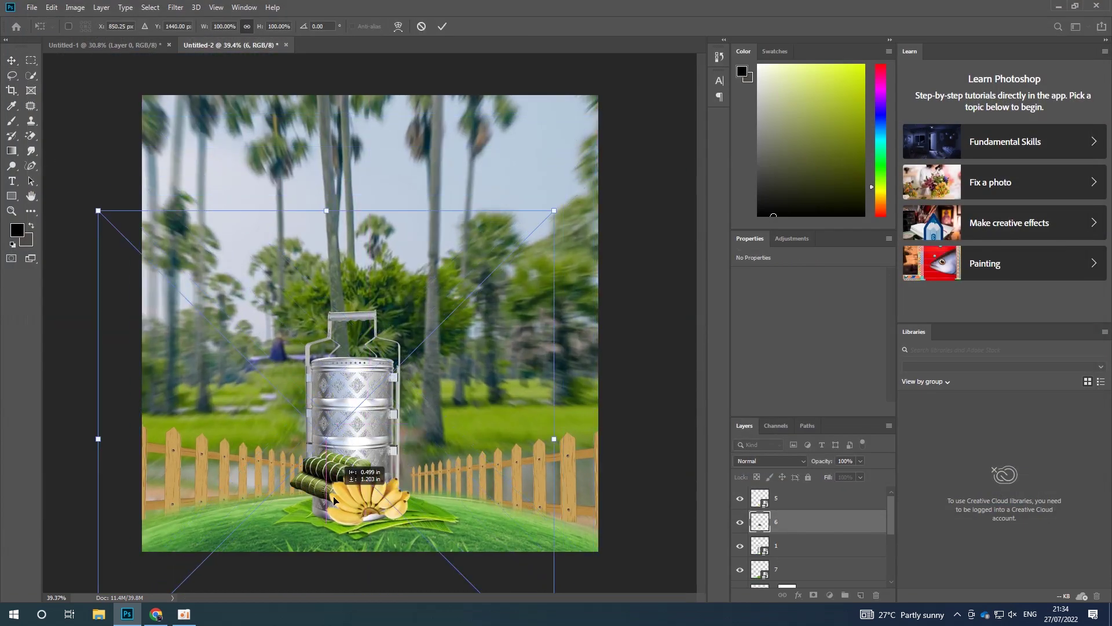
key(ctrl+minus)
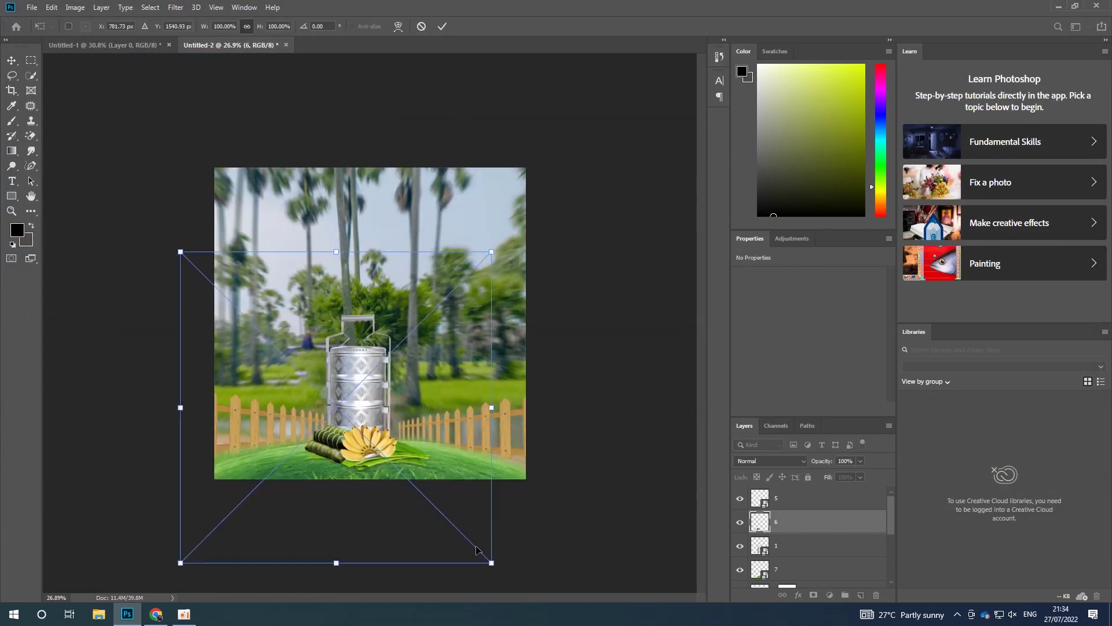
mouse_move(492, 563)
mouse_down()
mouse_move(453, 525)
mouse_move(454, 541)
mouse_up()
scroll(354, 411, up, 1)
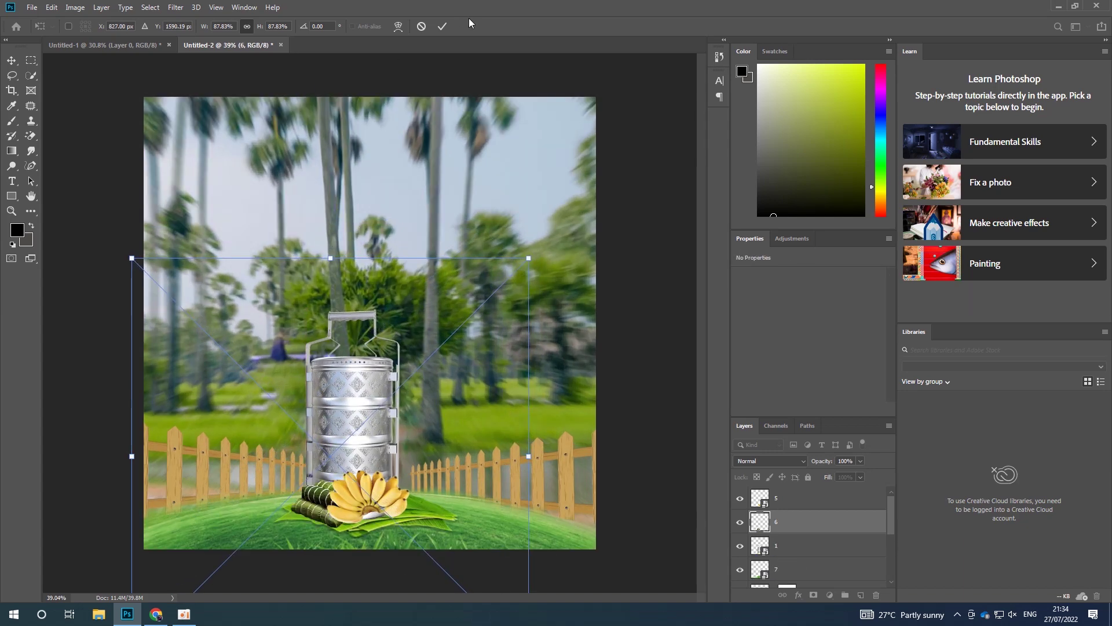
click(442, 26)
Step: Reorder the bananas layer behind the rice cakes and place it against the tiffin front
scroll(399, 541, up, 1)
drag(365, 507, 384, 506)
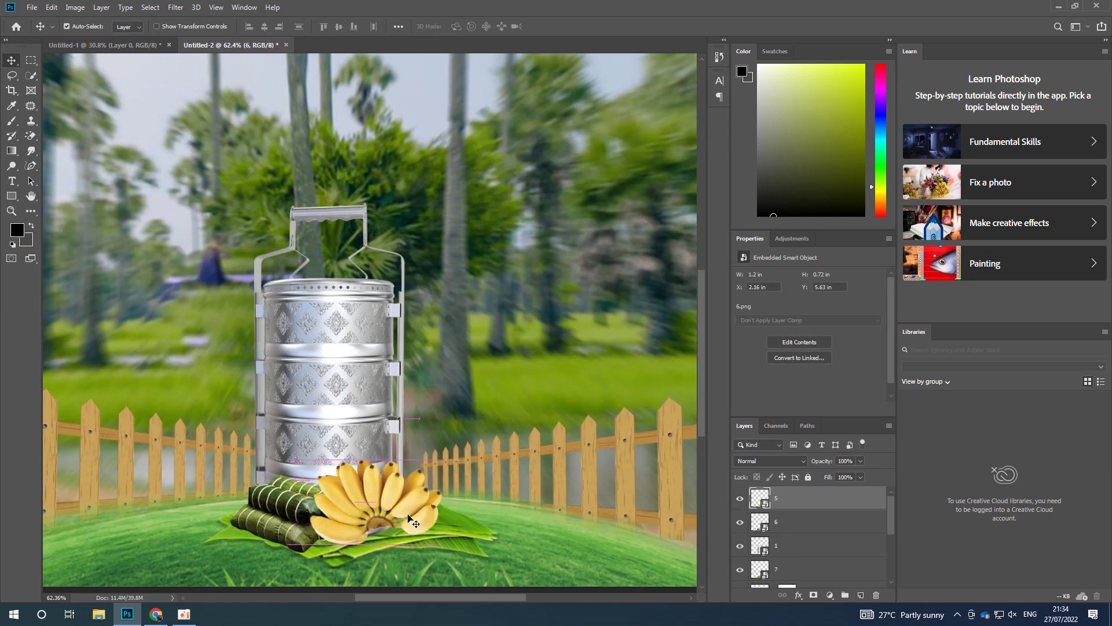
drag(810, 504, 808, 536)
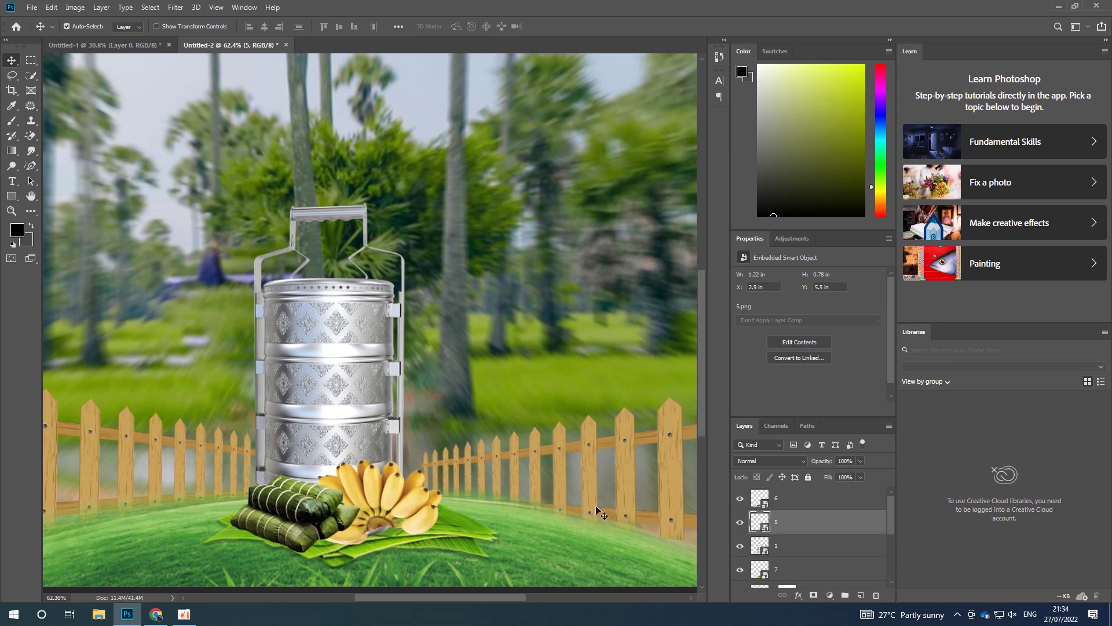
drag(412, 504, 394, 517)
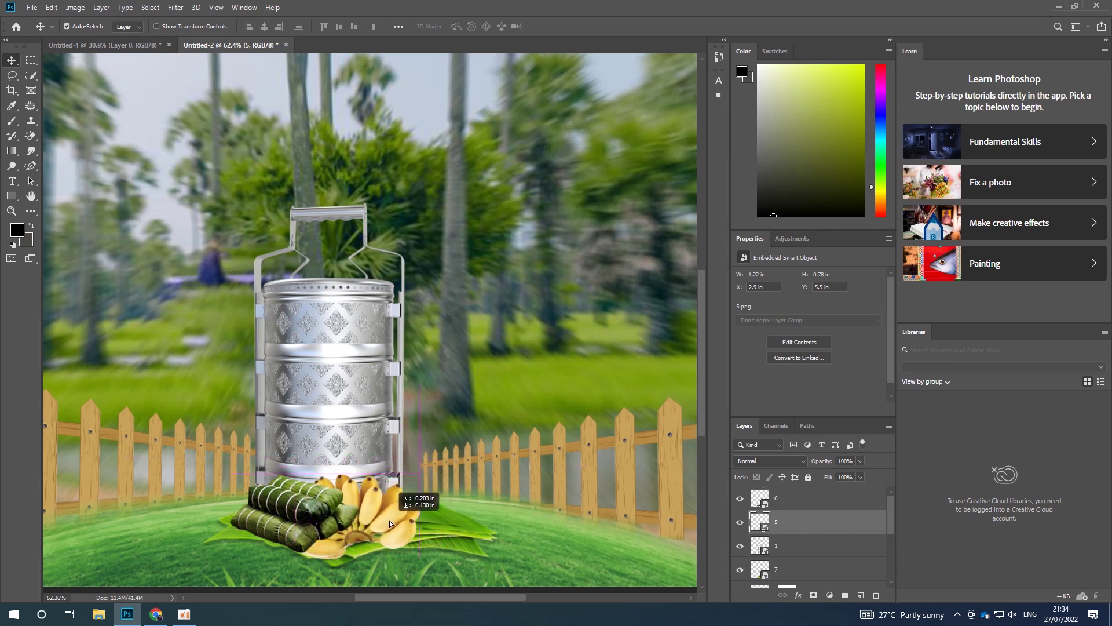
key(ctrl+bracketleft)
drag(393, 517, 453, 477)
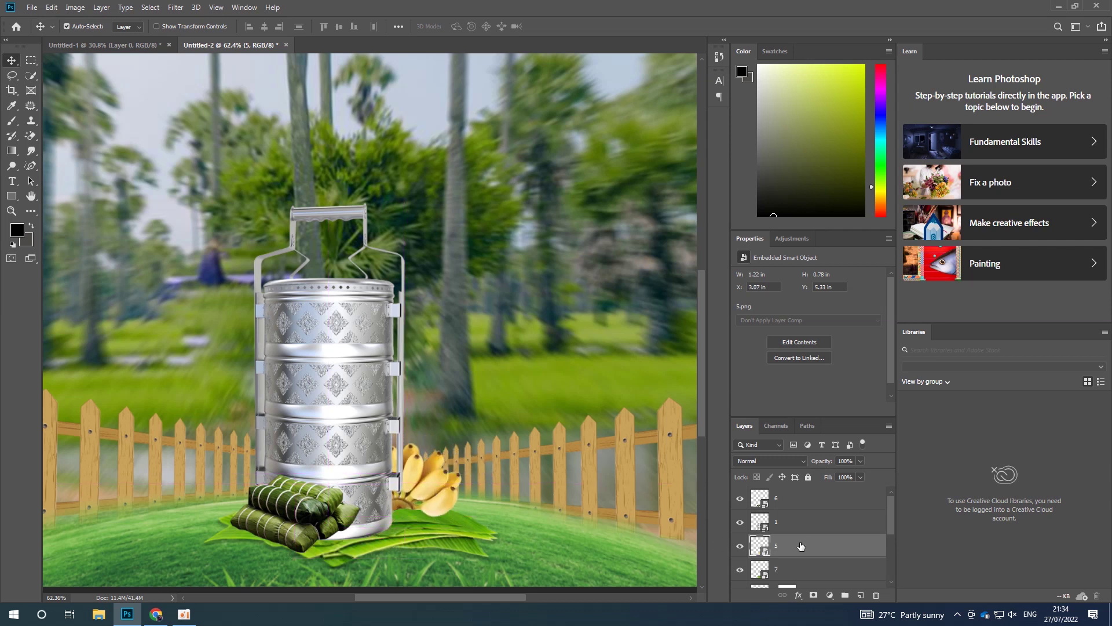
drag(800, 545, 790, 528)
drag(444, 486, 372, 504)
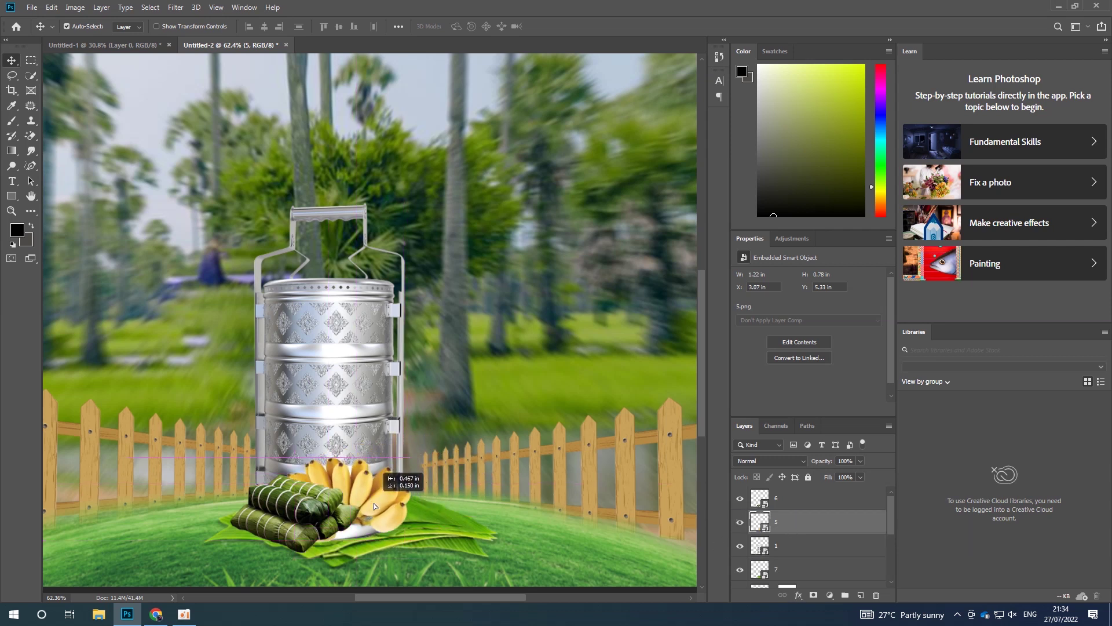
Step: Reposition the rice cakes and slide the banana leaf beneath them
mouse_move(372, 504)
mouse_down()
mouse_move(360, 501)
mouse_move(346, 524)
mouse_up()
mouse_move(423, 509)
mouse_down()
mouse_move(423, 529)
mouse_move(398, 512)
mouse_up()
scroll(398, 509, down, 3)
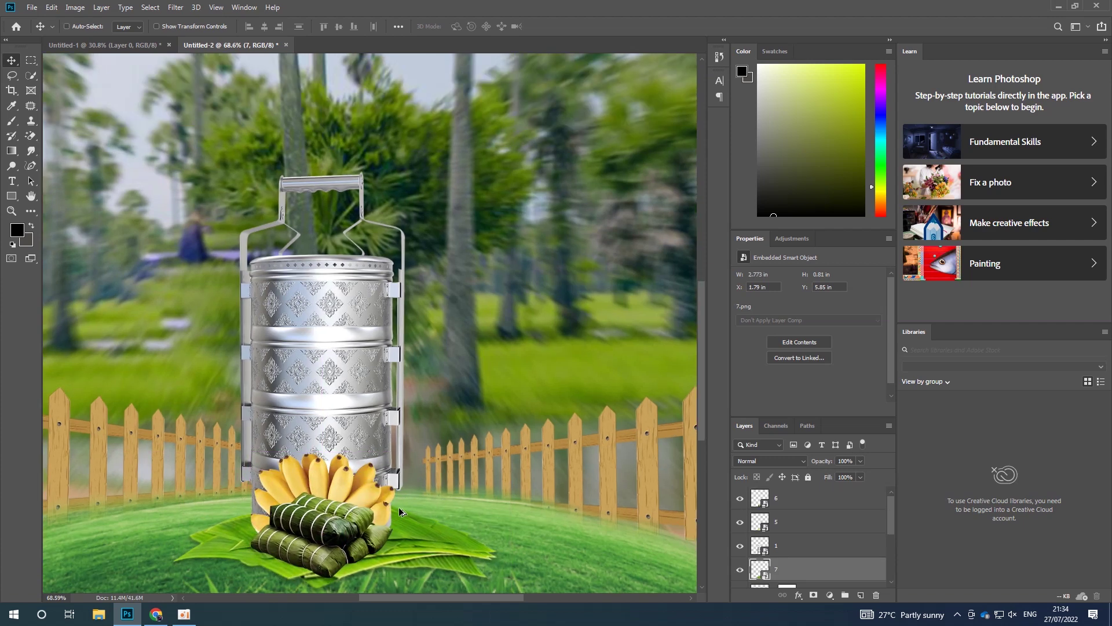
scroll(136, 238, up, 2)
Step: Embed lotus flower image 4.png left of the tiffin carrier, enlarged slightly
scroll(137, 237, up, 1)
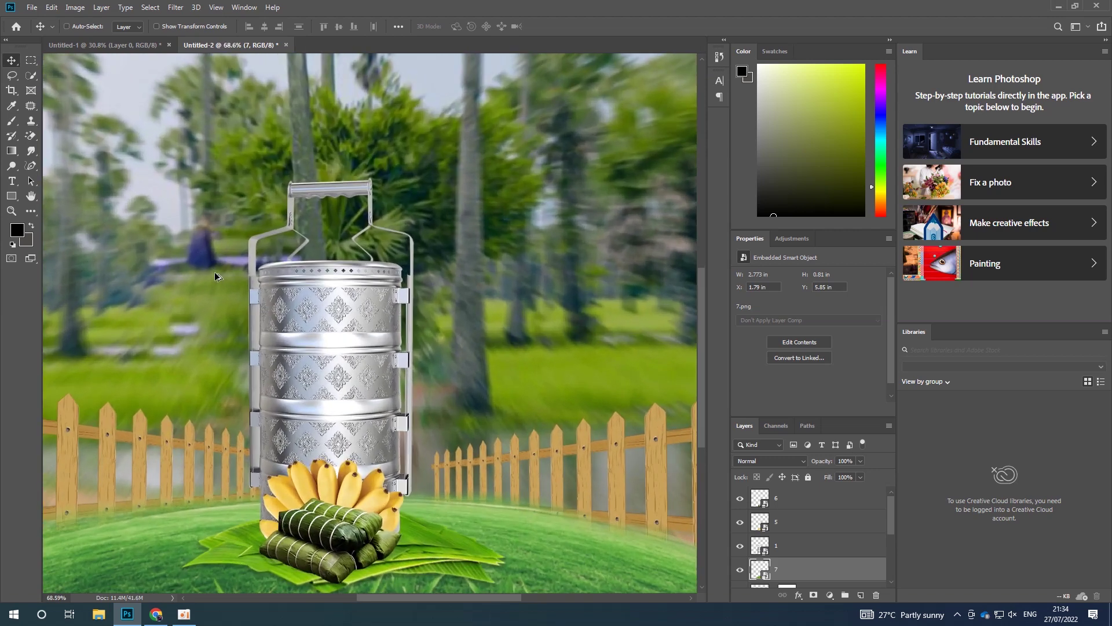
click(32, 7)
click(83, 226)
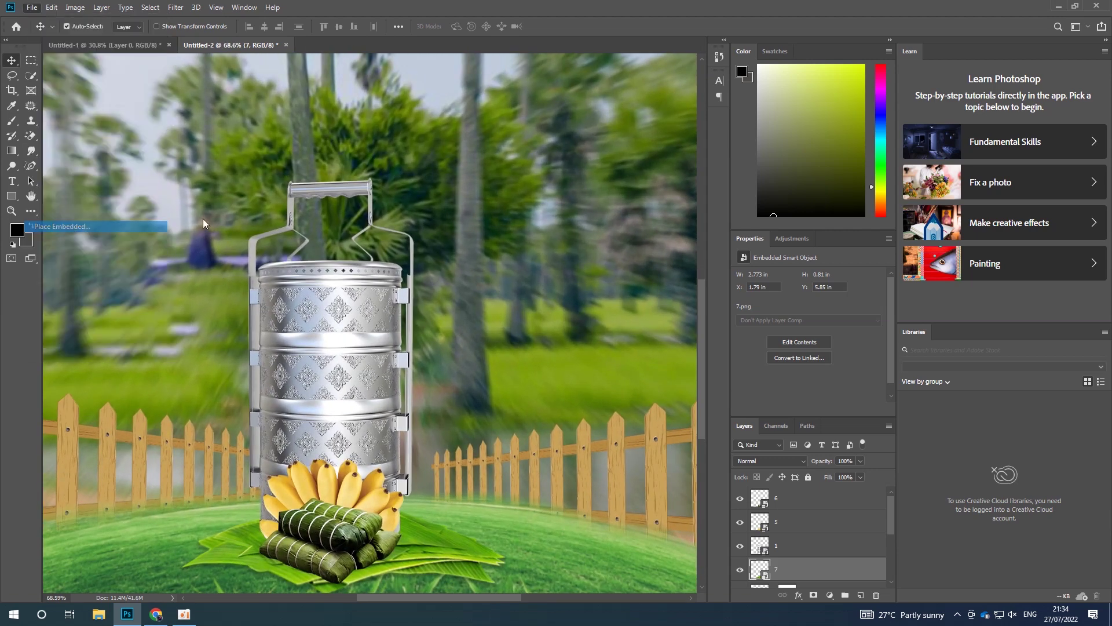
key(Escape)
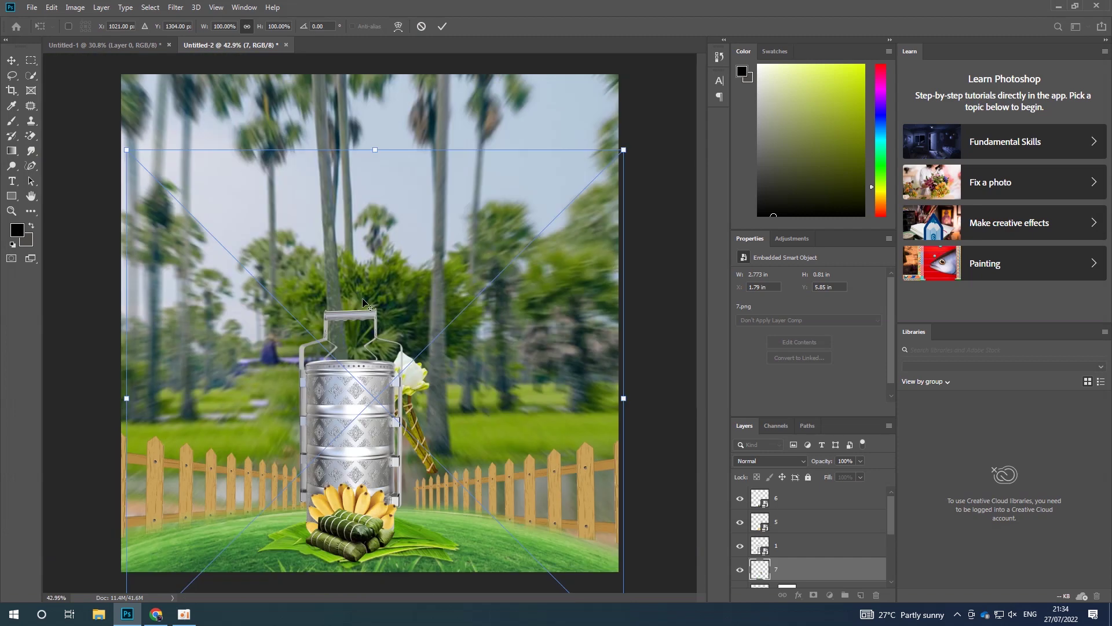
drag(414, 412, 286, 448)
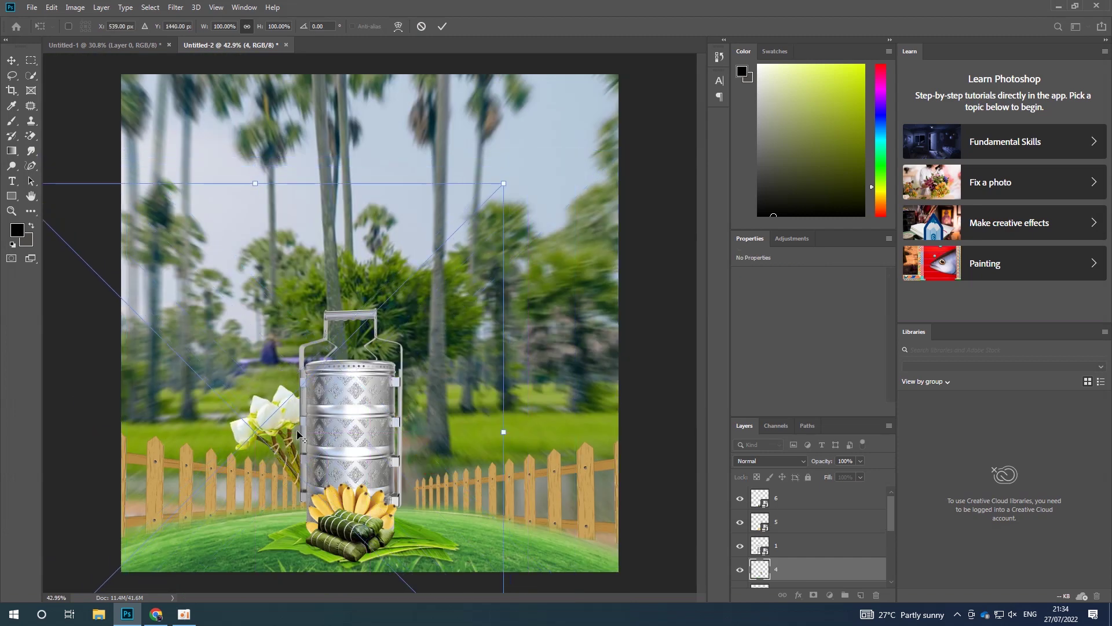
scroll(301, 429, down, 3)
scroll(318, 400, up, 2)
drag(72, 205, 57, 192)
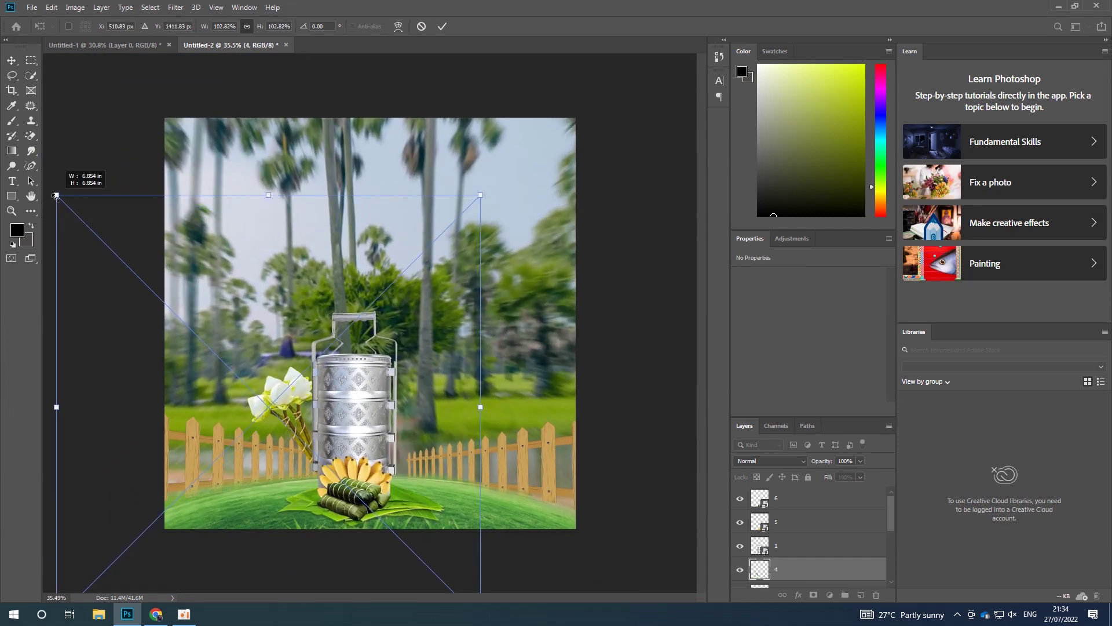
click(442, 26)
scroll(413, 537, down, 2)
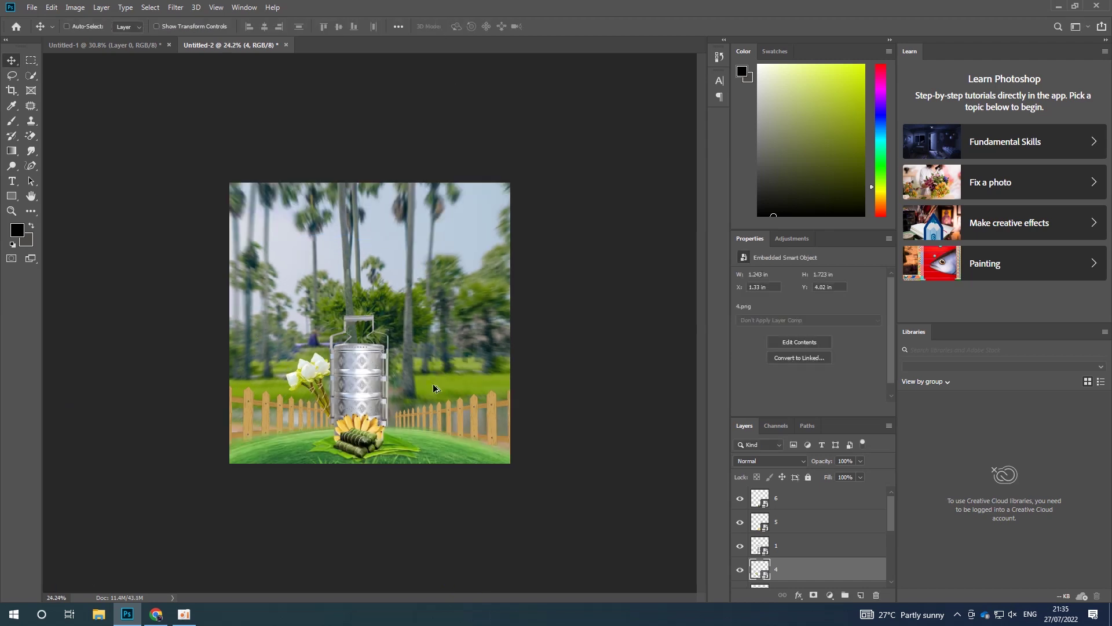
scroll(371, 414, up, 3)
click(32, 8)
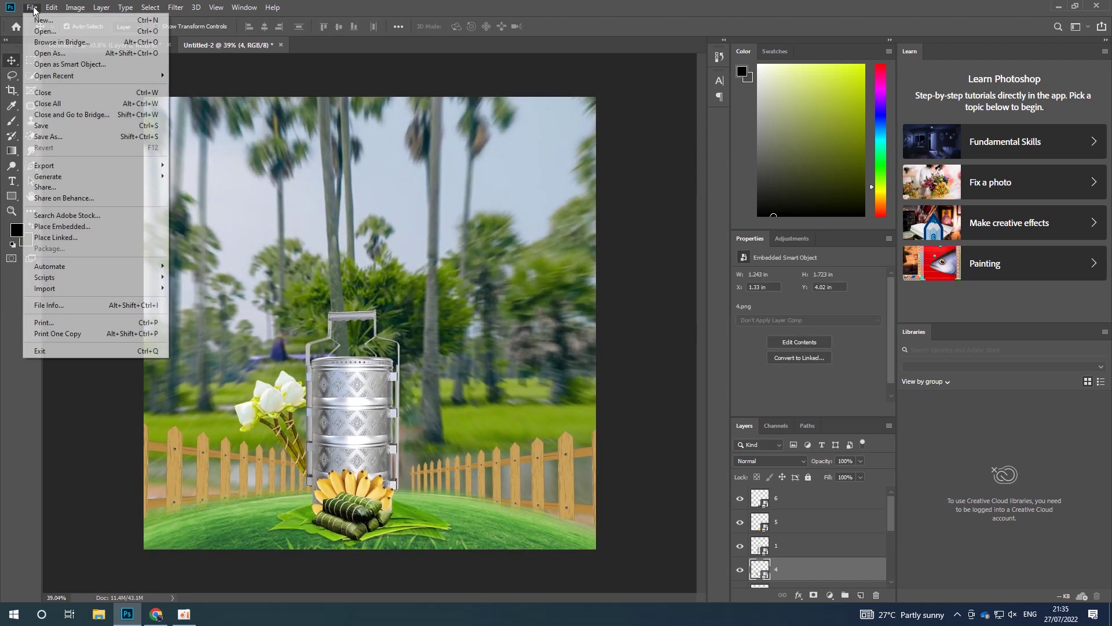
Step: Embed leaf image 3.png at the tiffin carrier's lower right
click(104, 230)
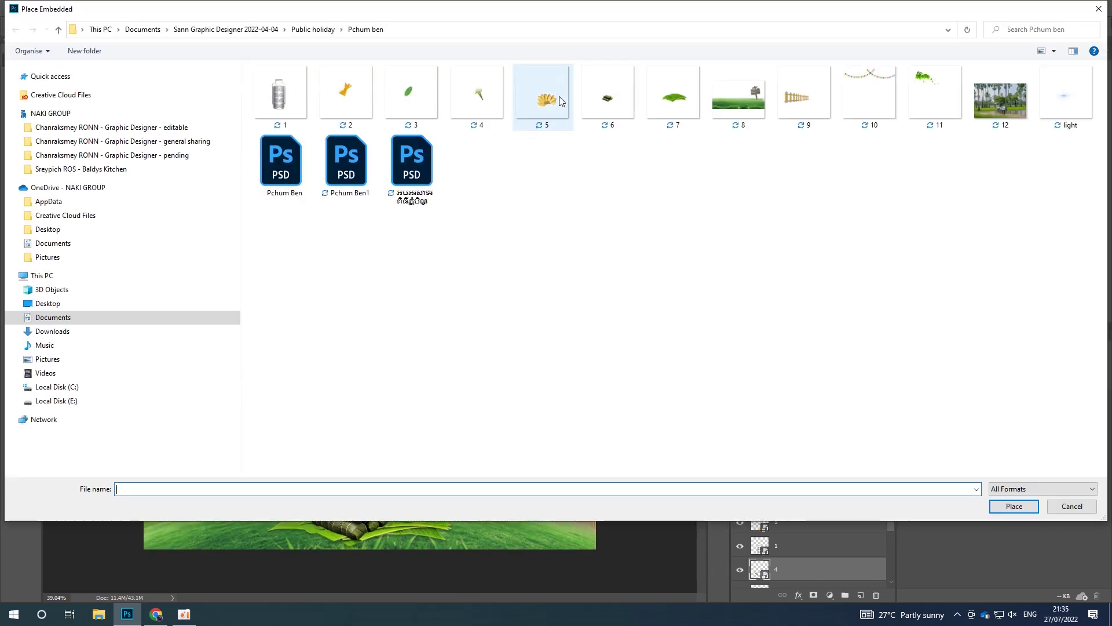
double_click(420, 98)
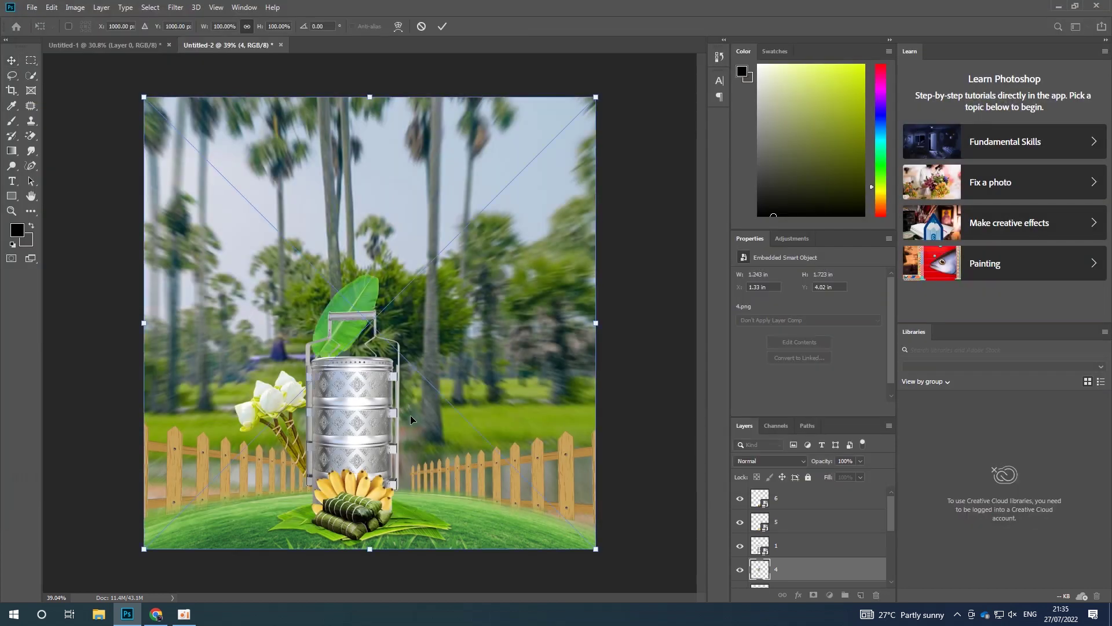
drag(355, 288, 434, 439)
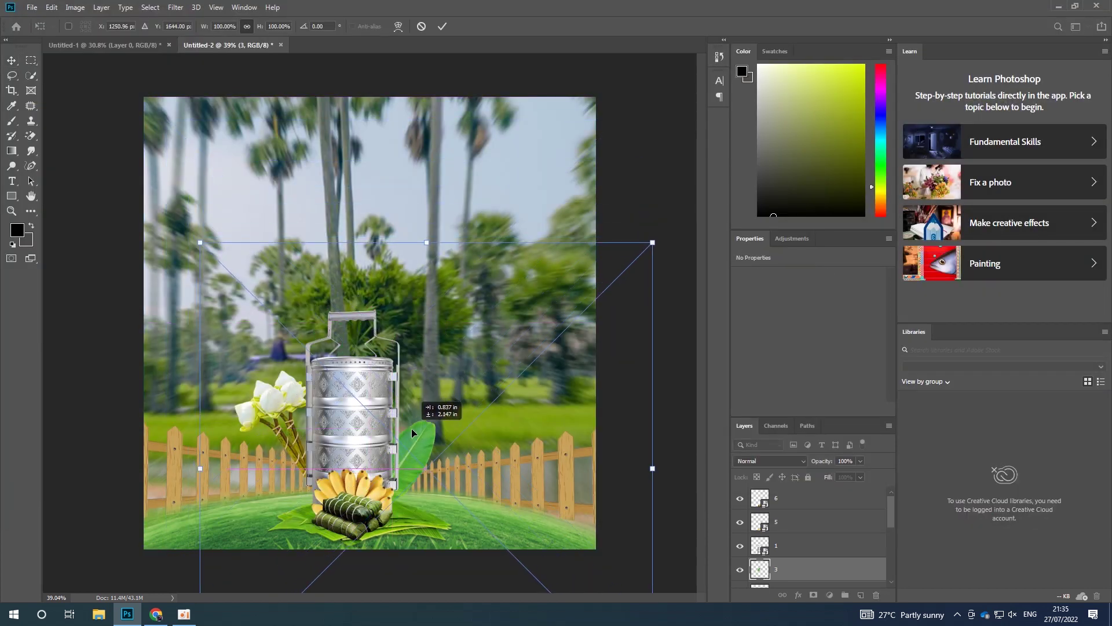
click(442, 26)
Step: Duplicate the leaf, flip the copy horizontally, move it left and stack it under layer 3
drag(420, 447, 386, 463)
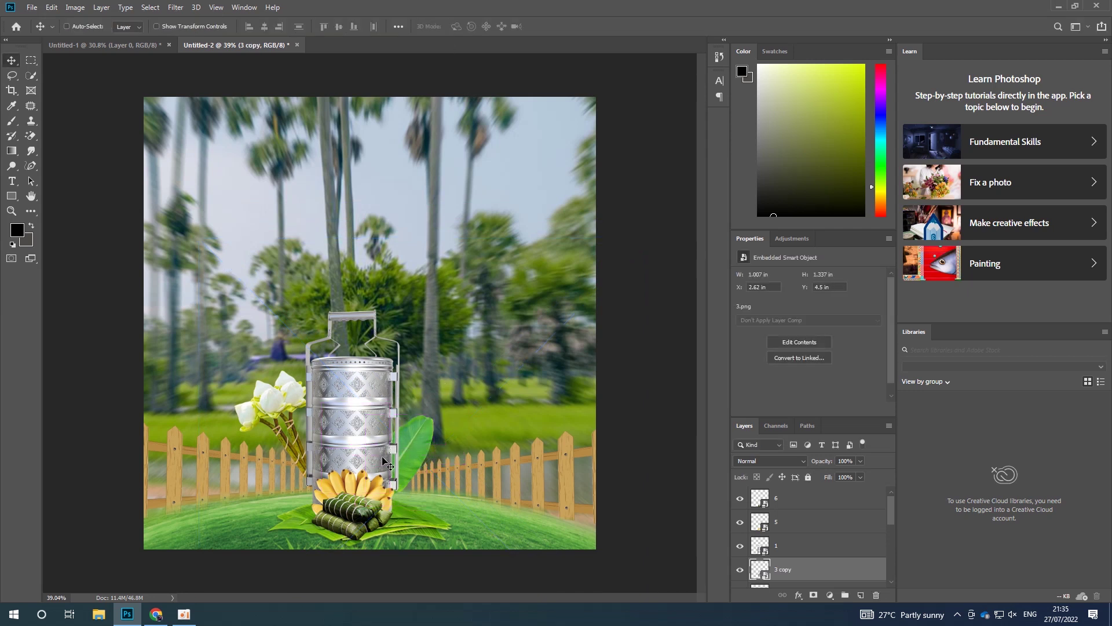
key(ctrl+t)
right_click(384, 437)
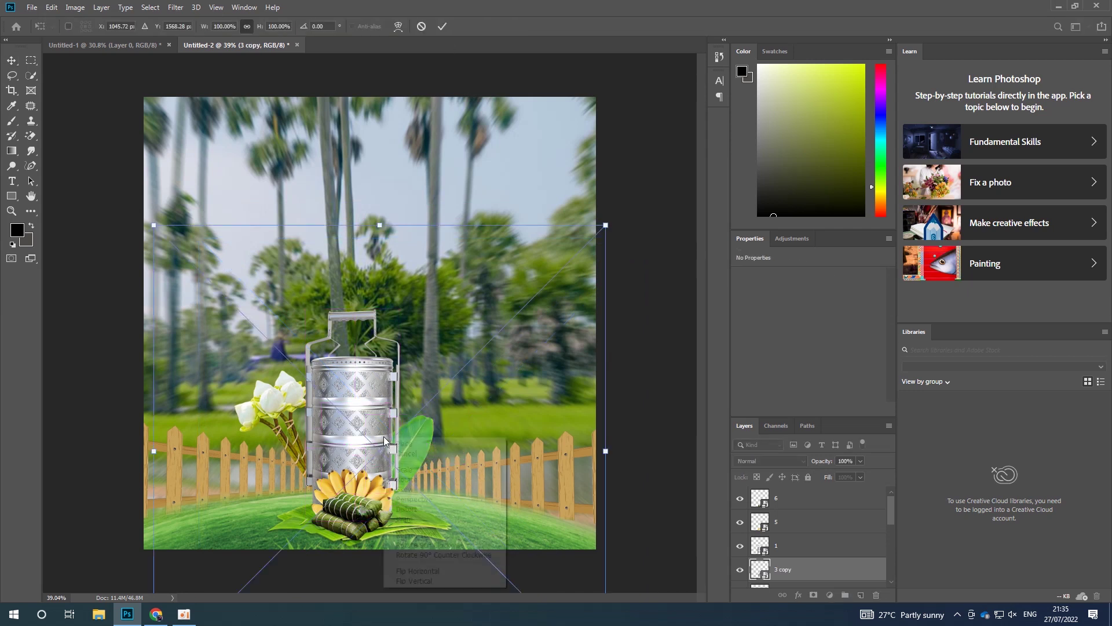
click(436, 571)
drag(371, 451, 255, 457)
click(442, 26)
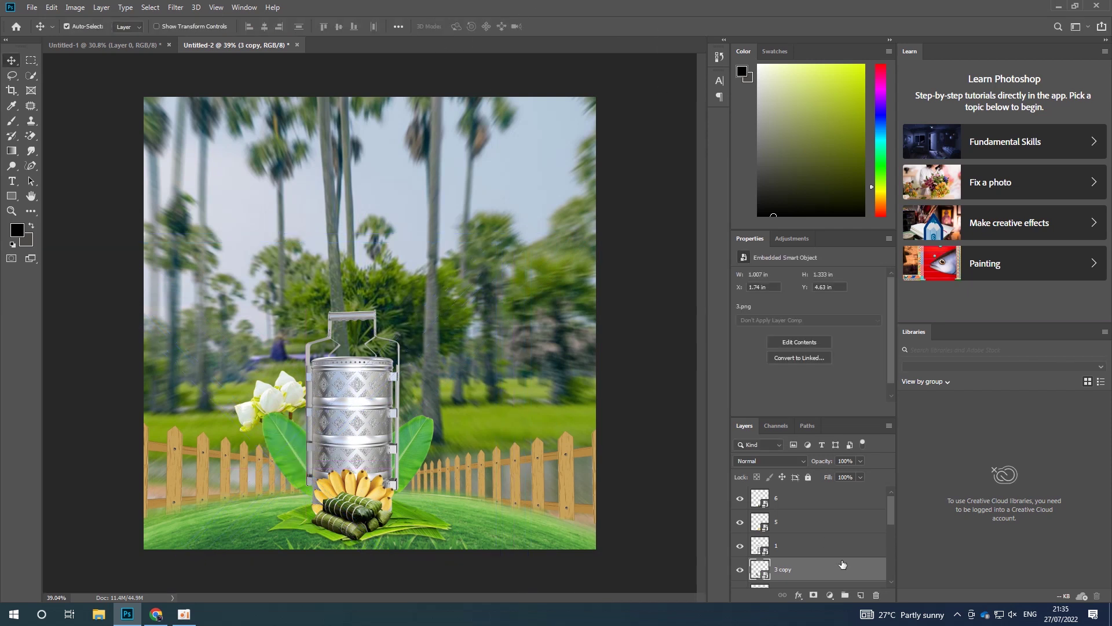
scroll(811, 536, down, 1)
mouse_move(812, 527)
mouse_down()
mouse_move(812, 557)
mouse_move(783, 579)
mouse_up()
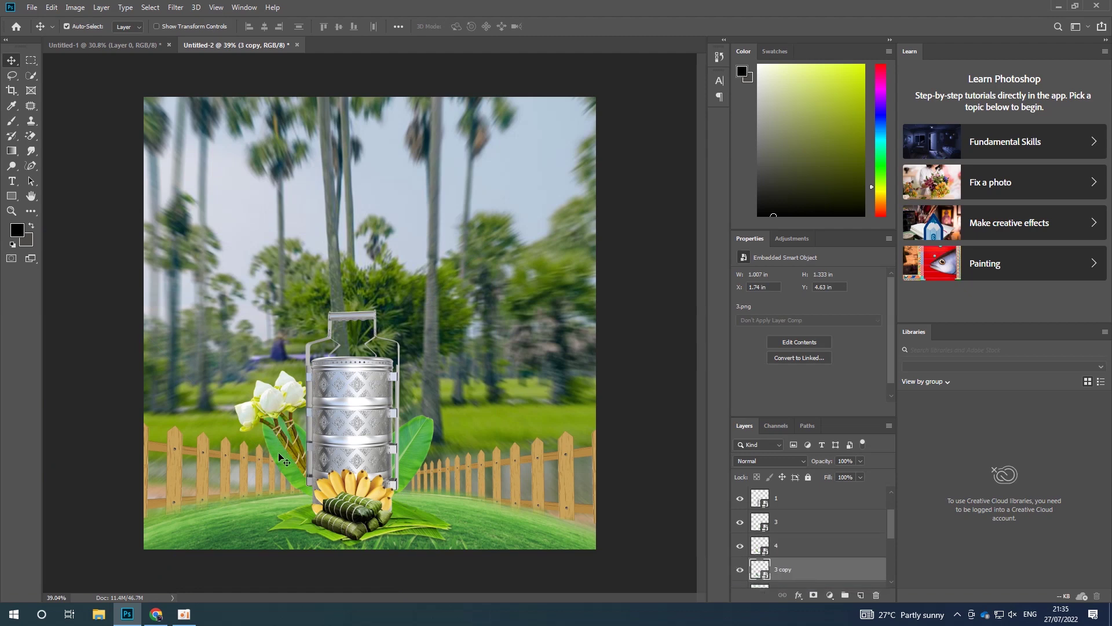
drag(408, 452, 414, 451)
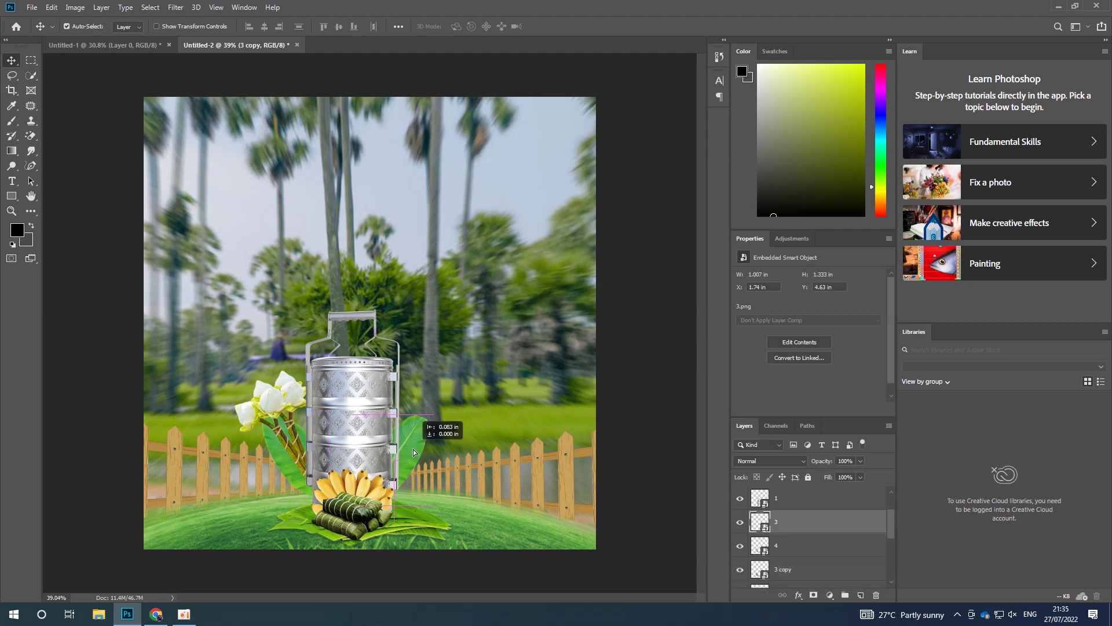
scroll(293, 439, down, 1)
scroll(313, 452, up, 1)
scroll(327, 462, up, 1)
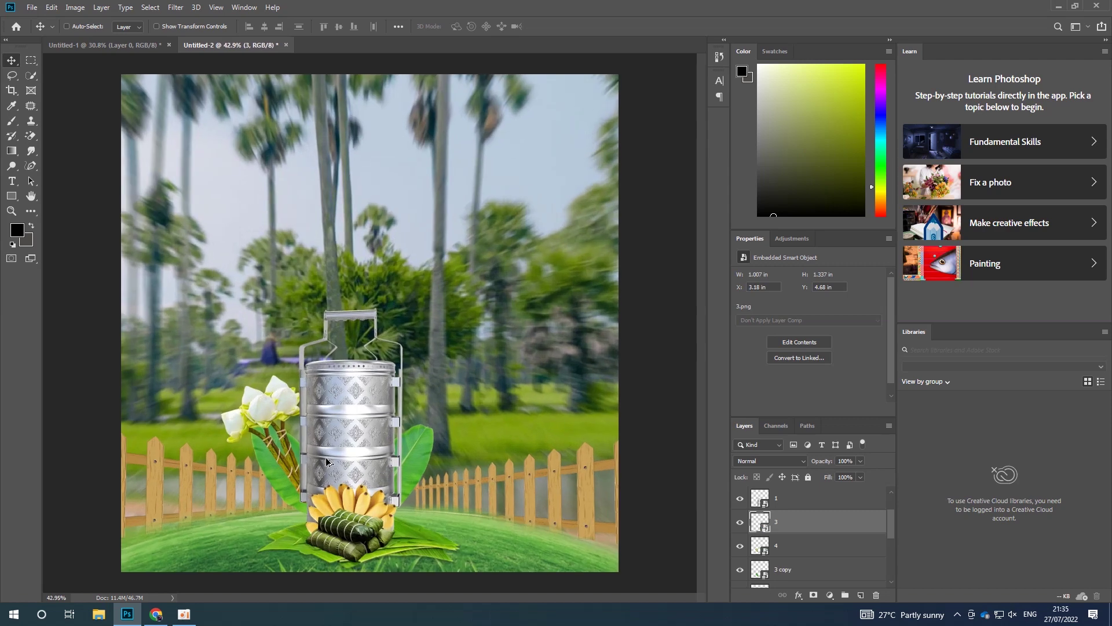
scroll(305, 541, up, 2)
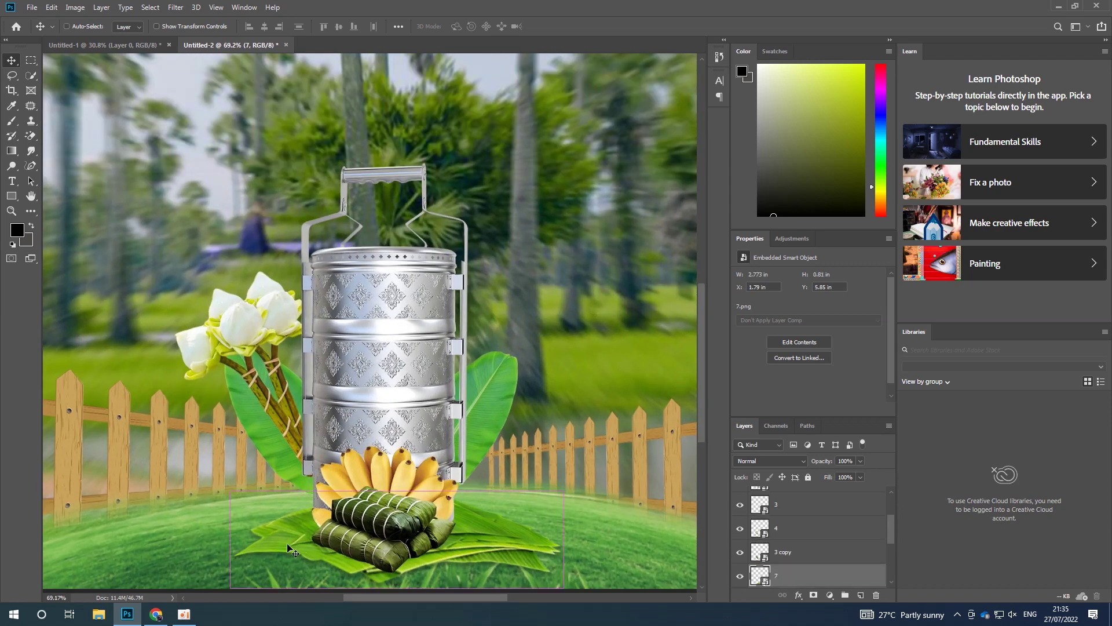
Step: Scale banana-leaf layer 7 to about 89%, shifted slightly down and right
key(ctrl+t)
scroll(310, 507, down, 2)
drag(537, 307, 554, 283)
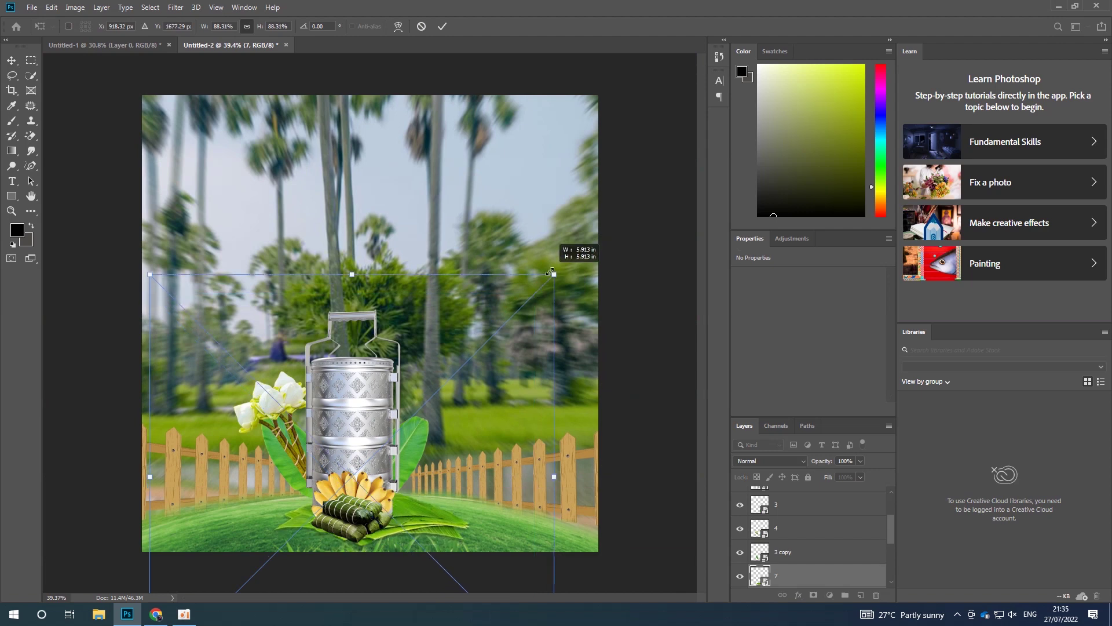
drag(438, 527, 419, 534)
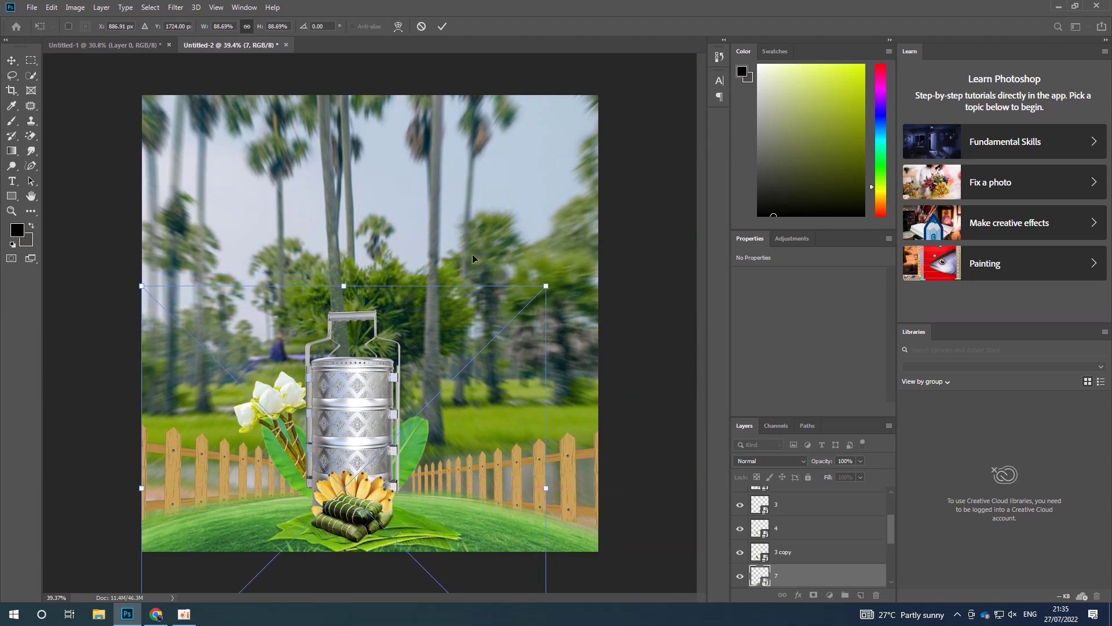
click(440, 26)
scroll(361, 402, up, 3)
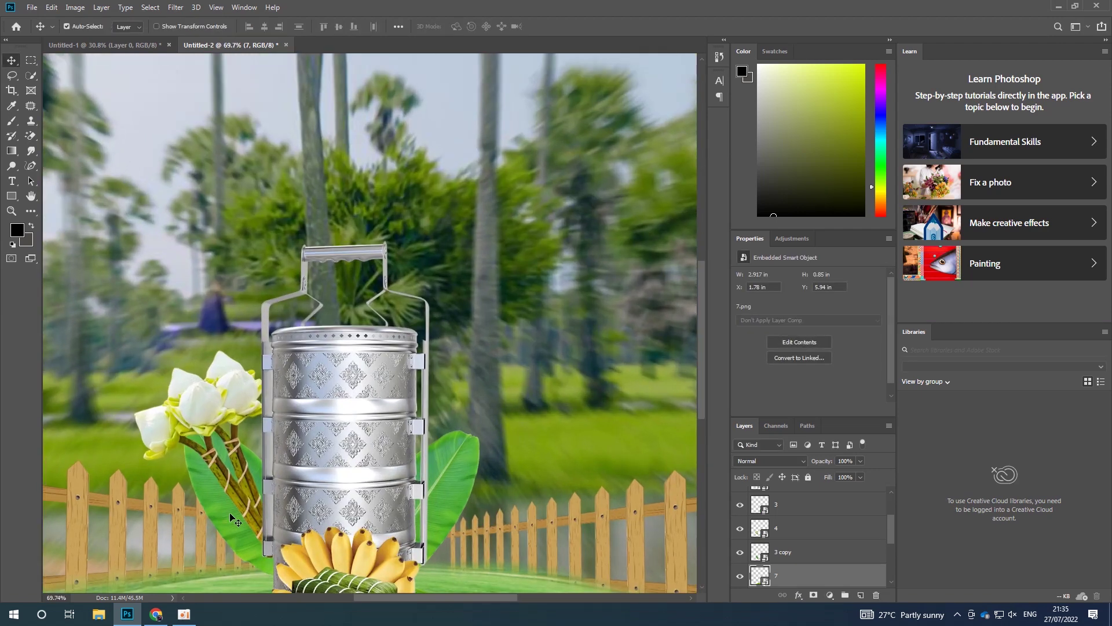
Step: Select the side leaf layers '3 copy' and '3', then start placing another embedded image
click(231, 523)
key(ctrl+0)
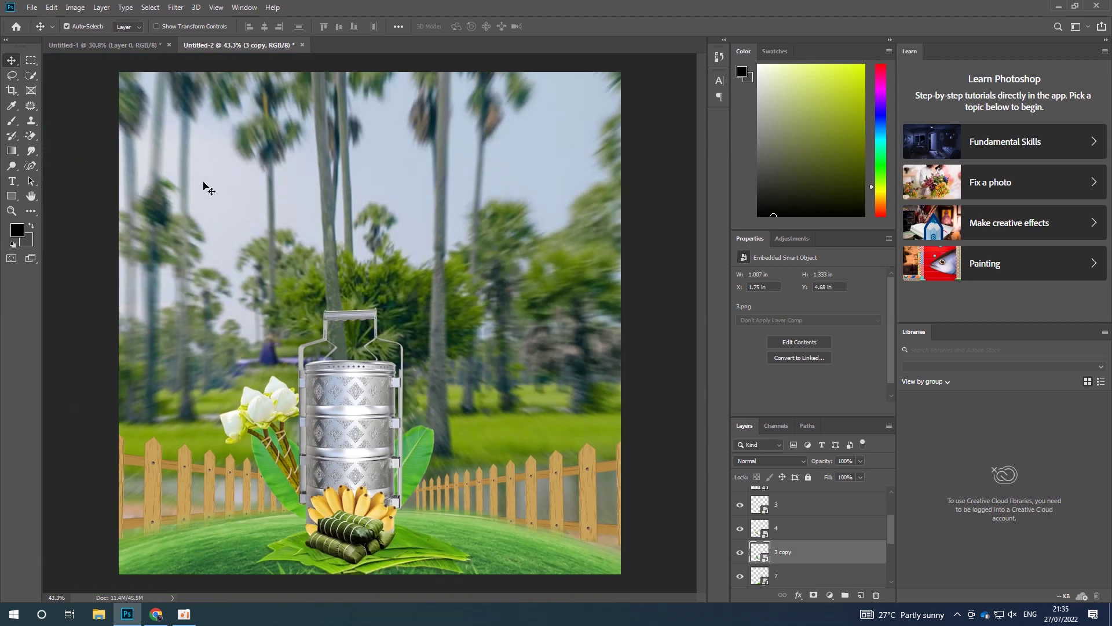
scroll(366, 371, up, 2)
ctrl+click(430, 451)
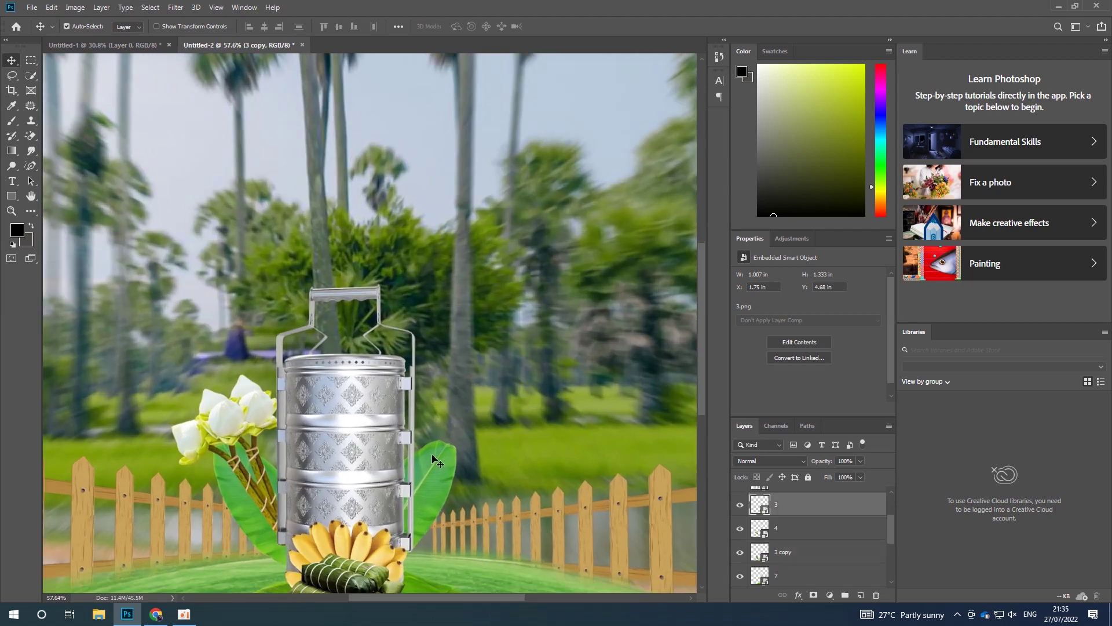
scroll(383, 447, down, 3)
scroll(365, 444, up, 2)
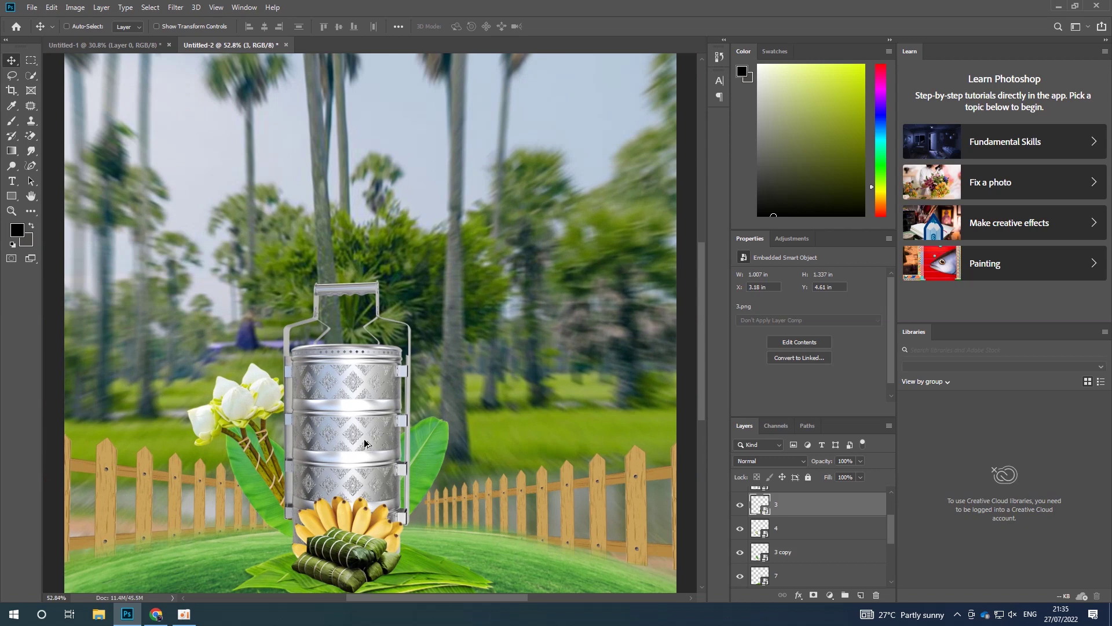
click(32, 8)
click(64, 231)
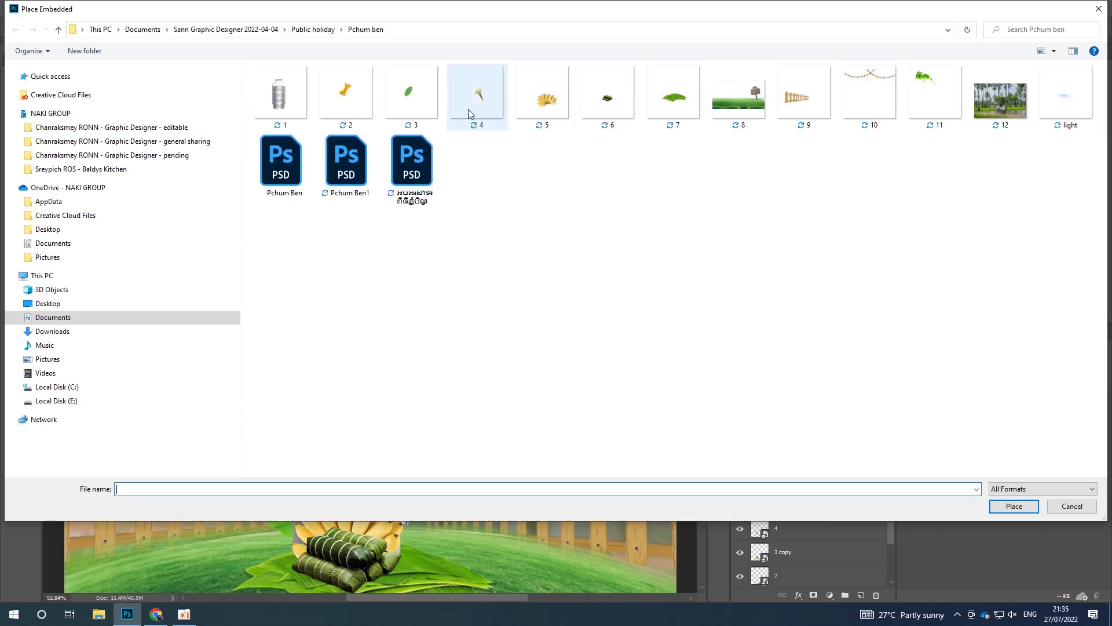
Step: Place 2.png and tuck the orange paper behind the tiffin carrier's right side, scaled to about 102%
double_click(339, 96)
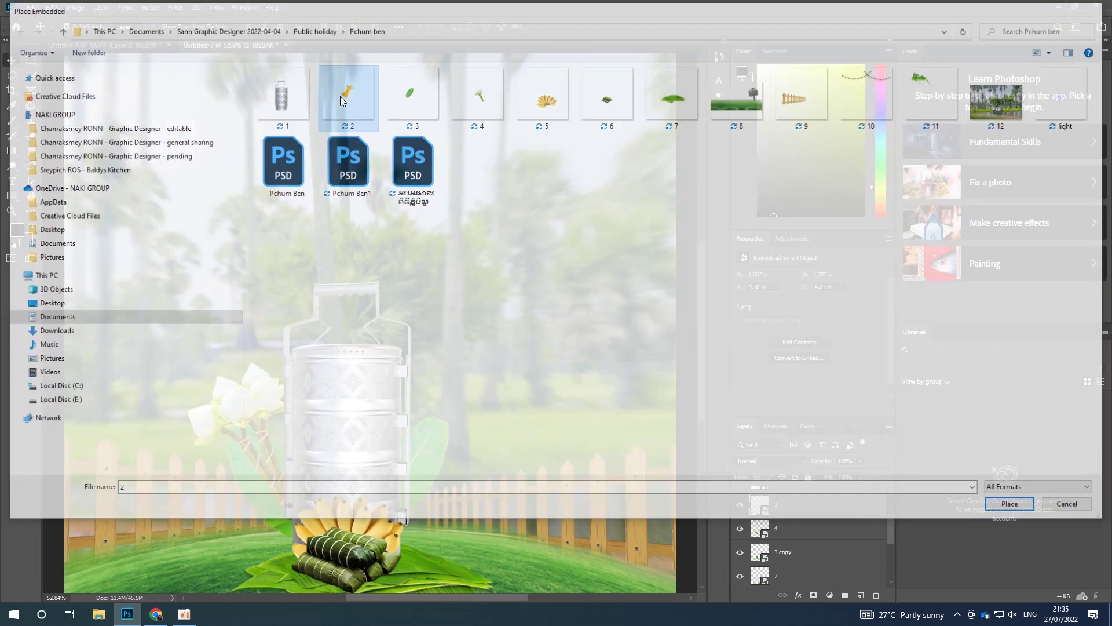
key(Return)
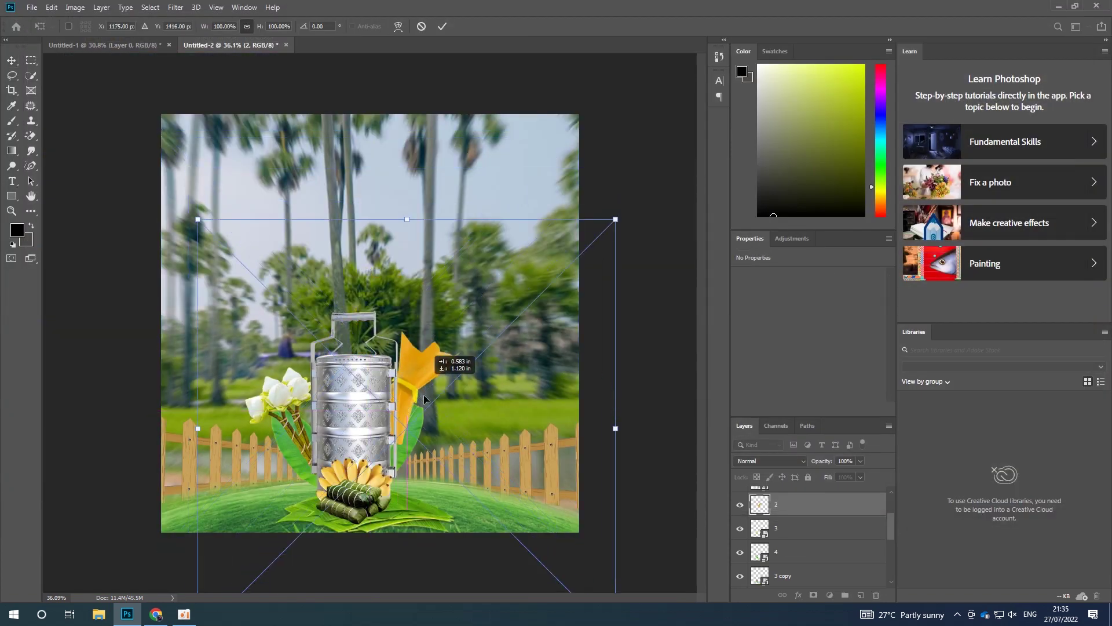
drag(391, 305, 413, 423)
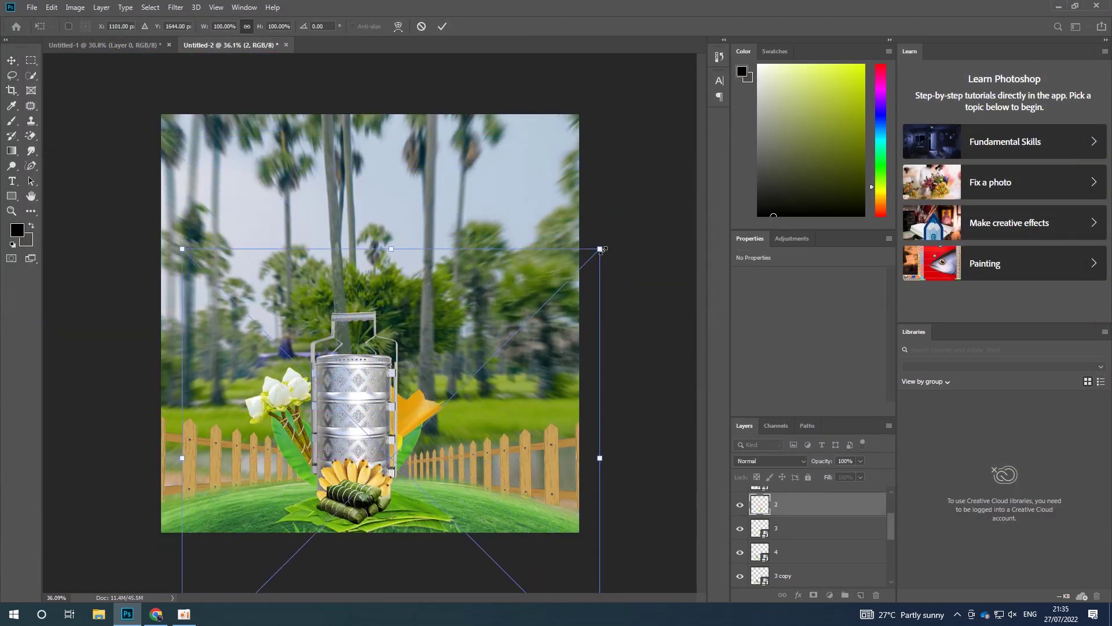
drag(600, 249, 608, 241)
click(444, 26)
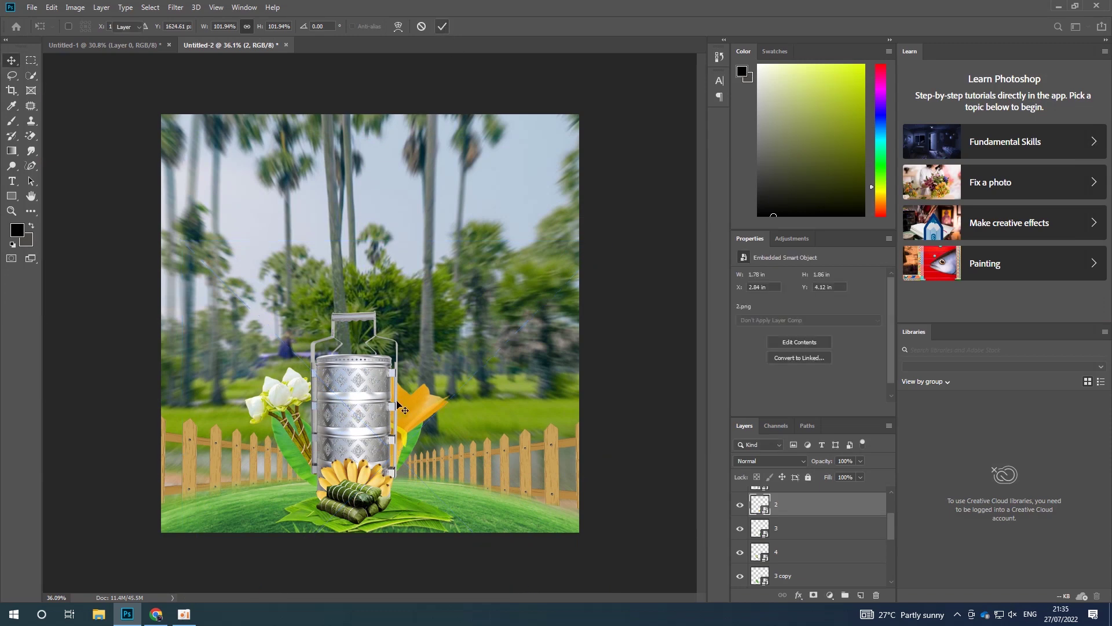
scroll(330, 438, up, 2)
click(251, 491)
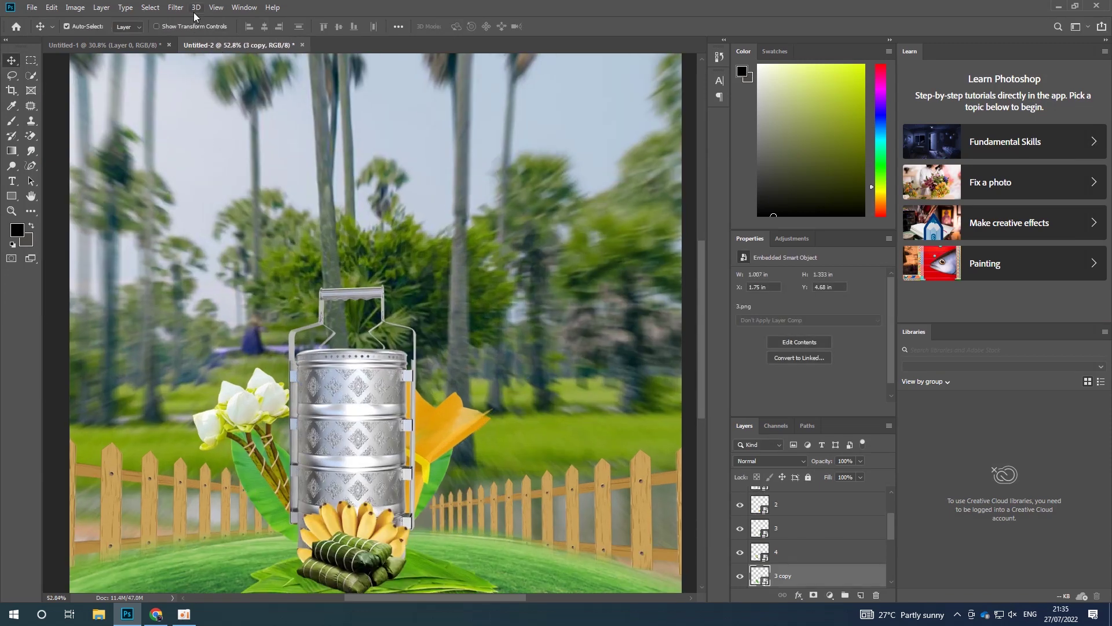
Step: Apply a horizontal Motion Blur of about 31 pixels to the left green leaf
click(175, 7)
mouse_move(238, 138)
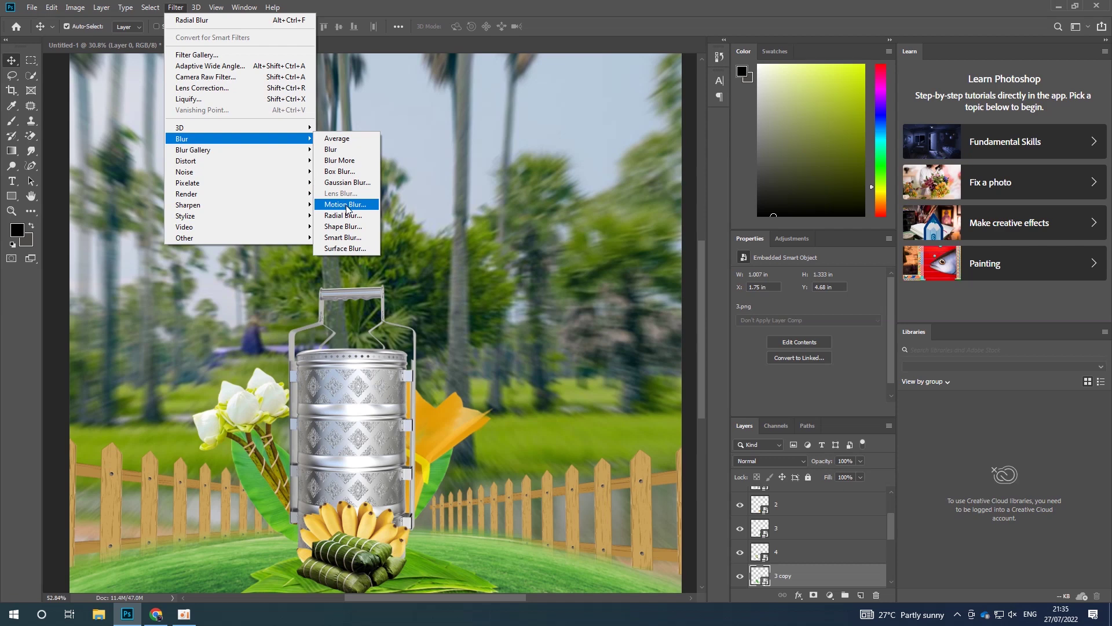
click(347, 206)
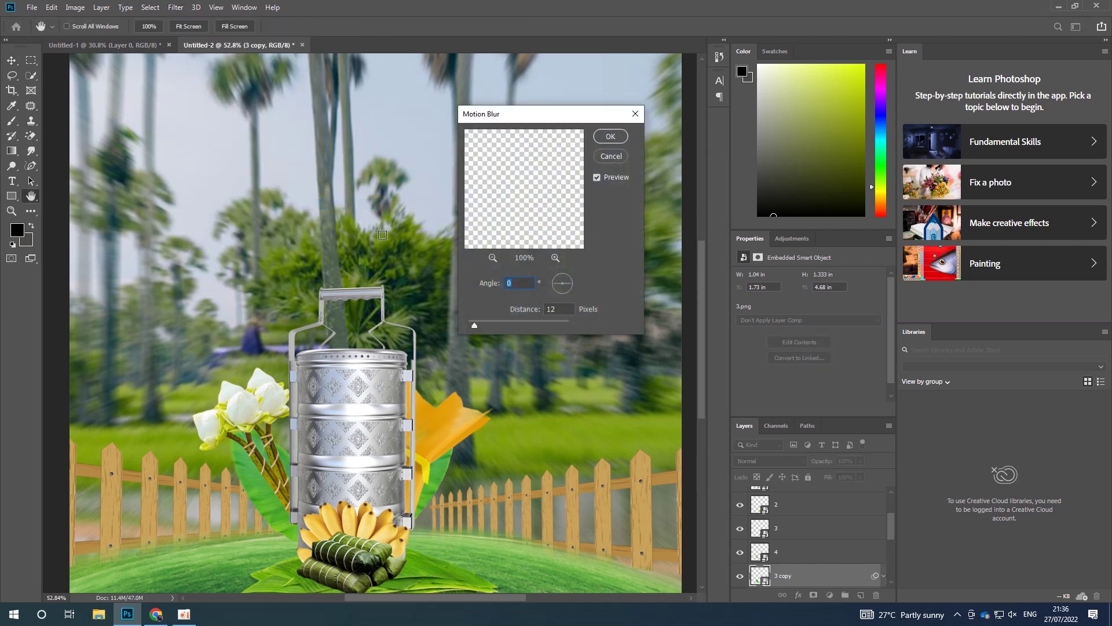
drag(481, 326, 485, 326)
click(610, 138)
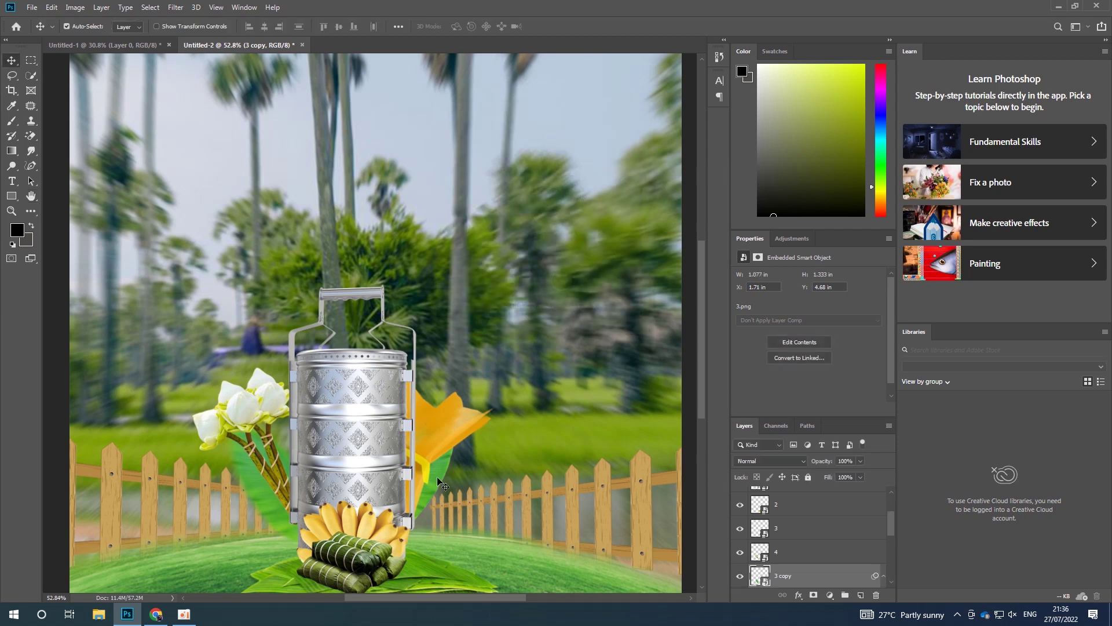
Step: Apply a horizontal 24-pixel Motion Blur to the right green leaf, layer 3
click(440, 486)
click(176, 7)
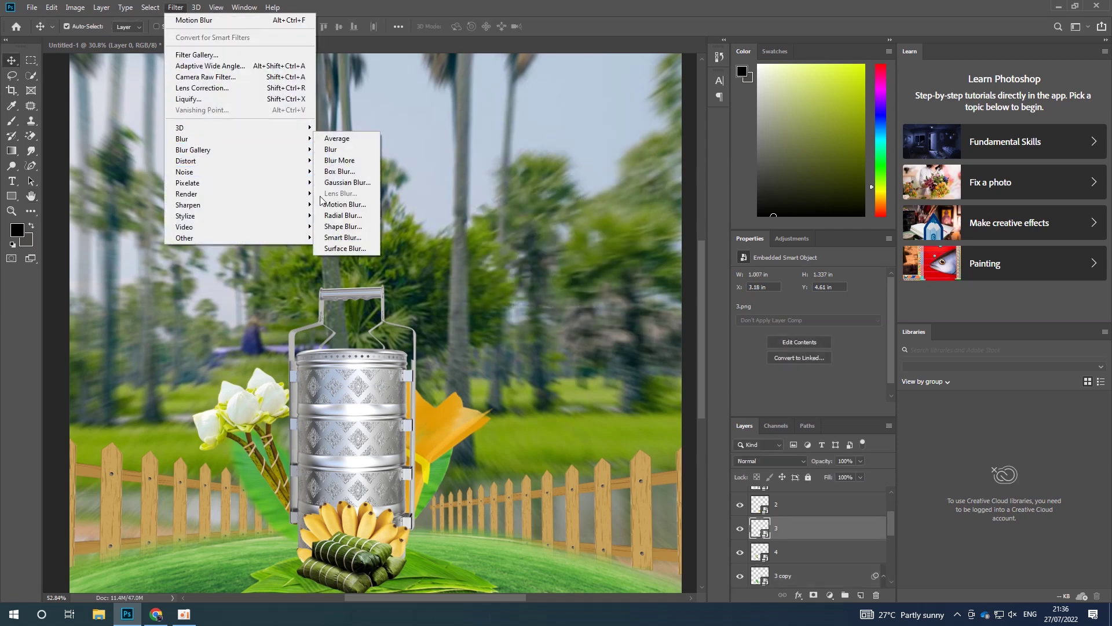
click(346, 205)
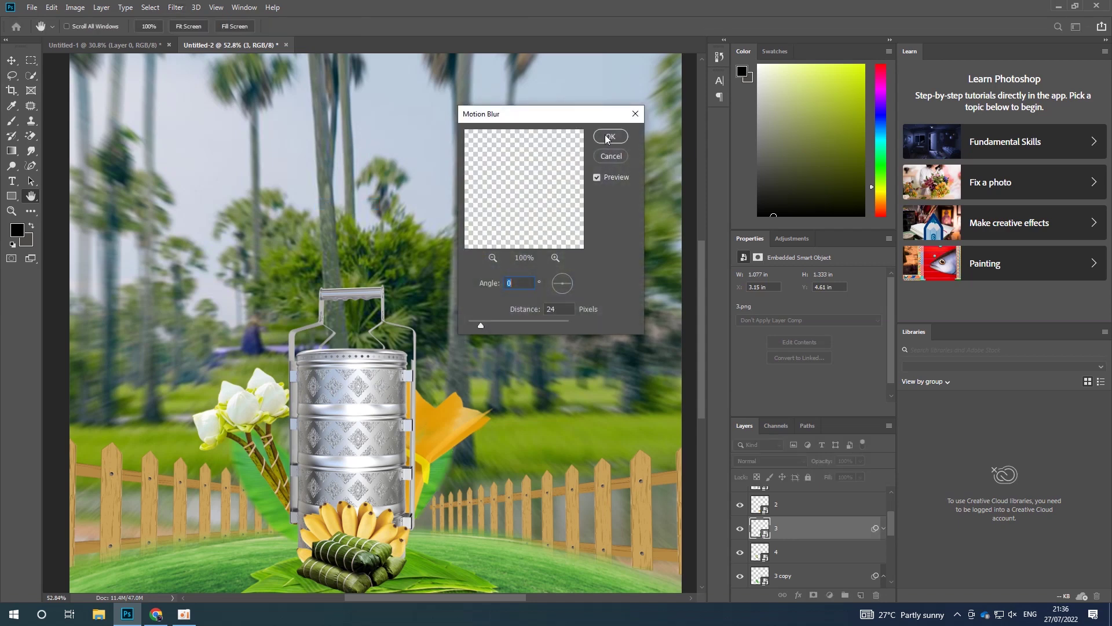
click(604, 138)
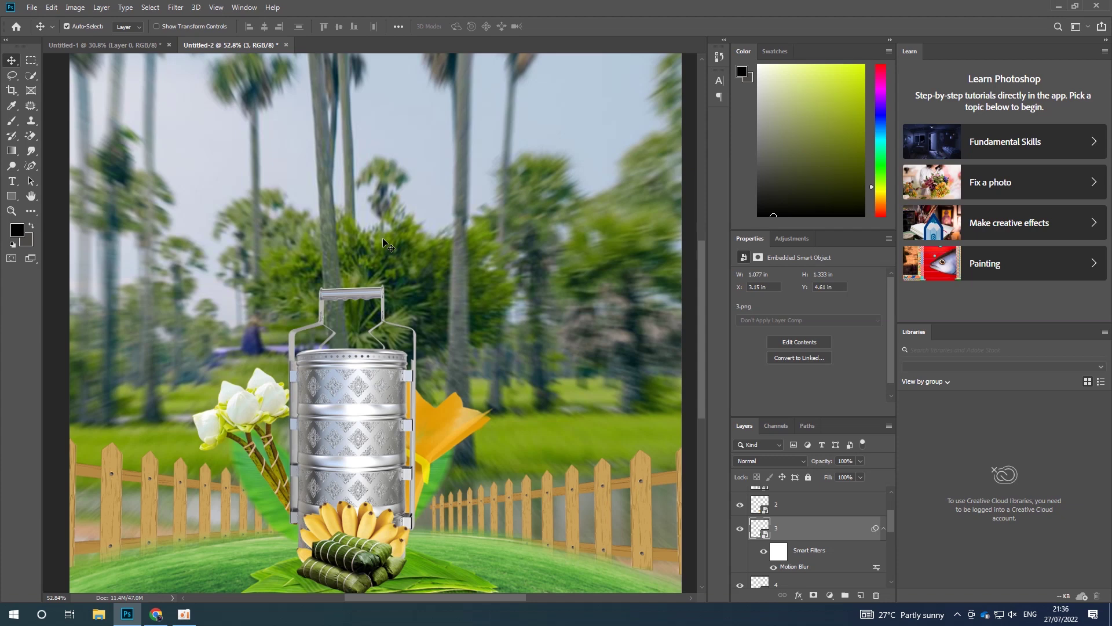
scroll(383, 242, down, 3)
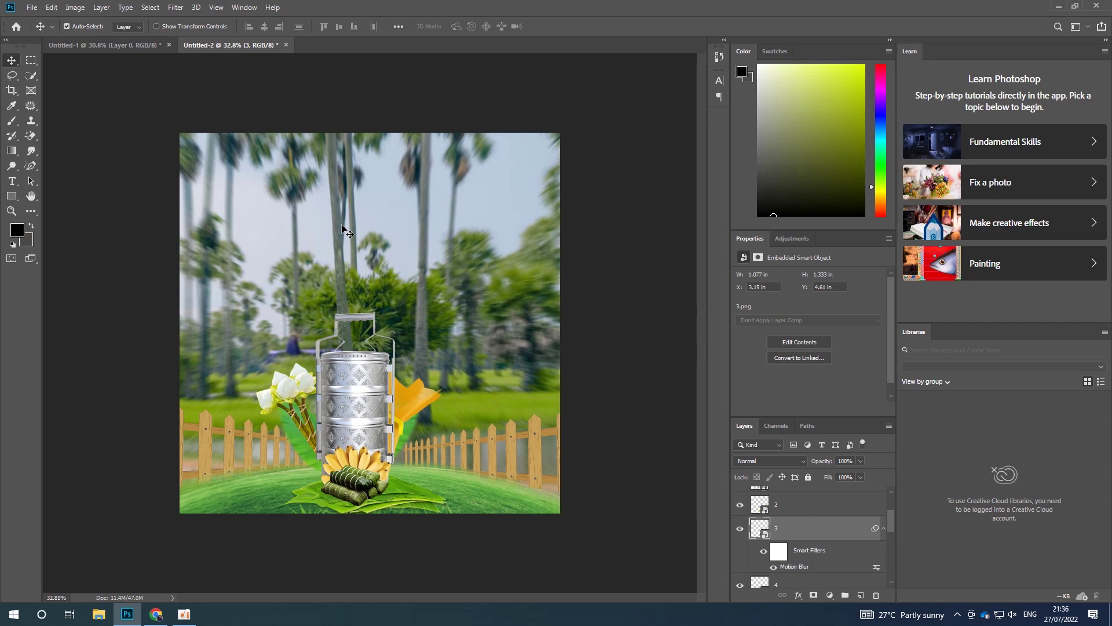
Step: Nudge the right green leaf (layer 3) slightly to the right
scroll(377, 270, up, 3)
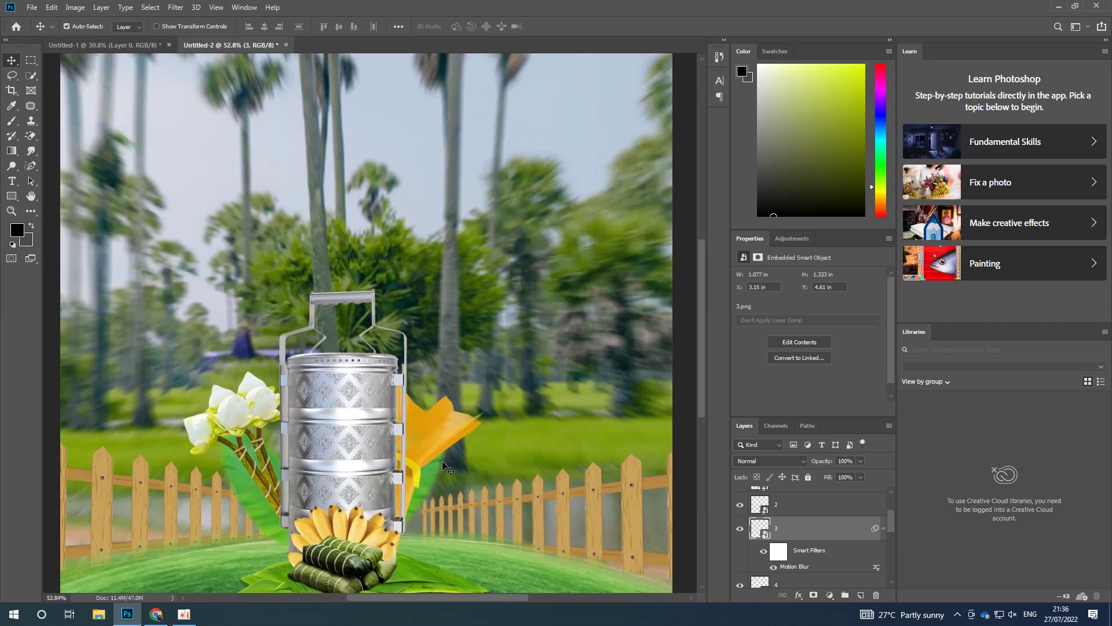
drag(438, 472, 441, 470)
scroll(421, 460, up, 2)
scroll(420, 461, down, 1)
scroll(415, 446, down, 1)
scroll(409, 430, down, 1)
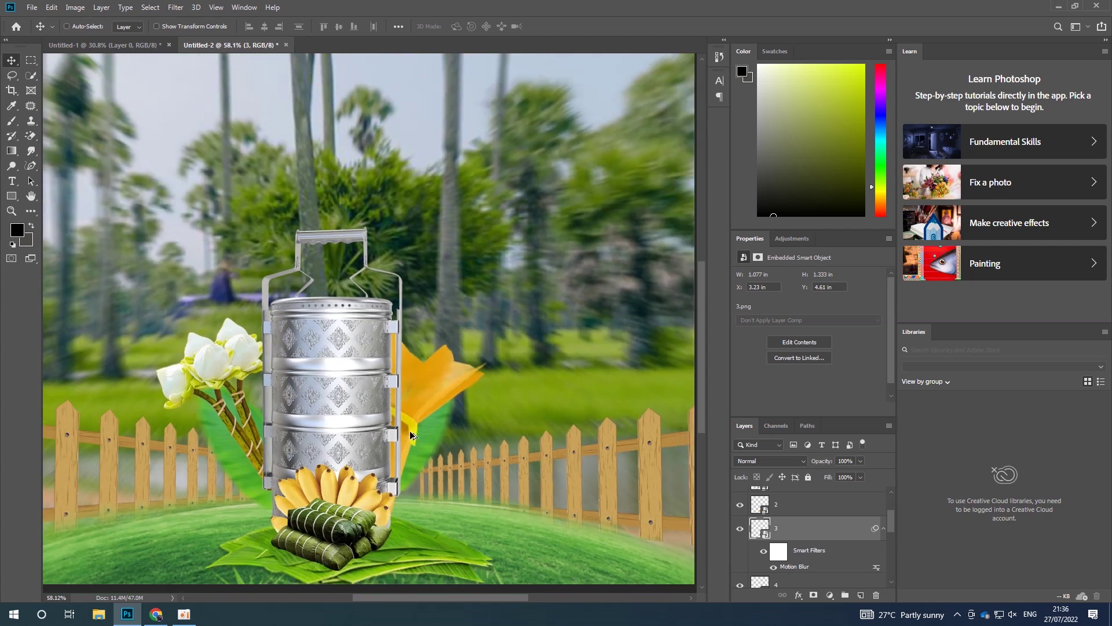
scroll(409, 434, down, 1)
Step: Bring up the Place Embedded file picker showing the Pchum ben folder's images
click(184, 614)
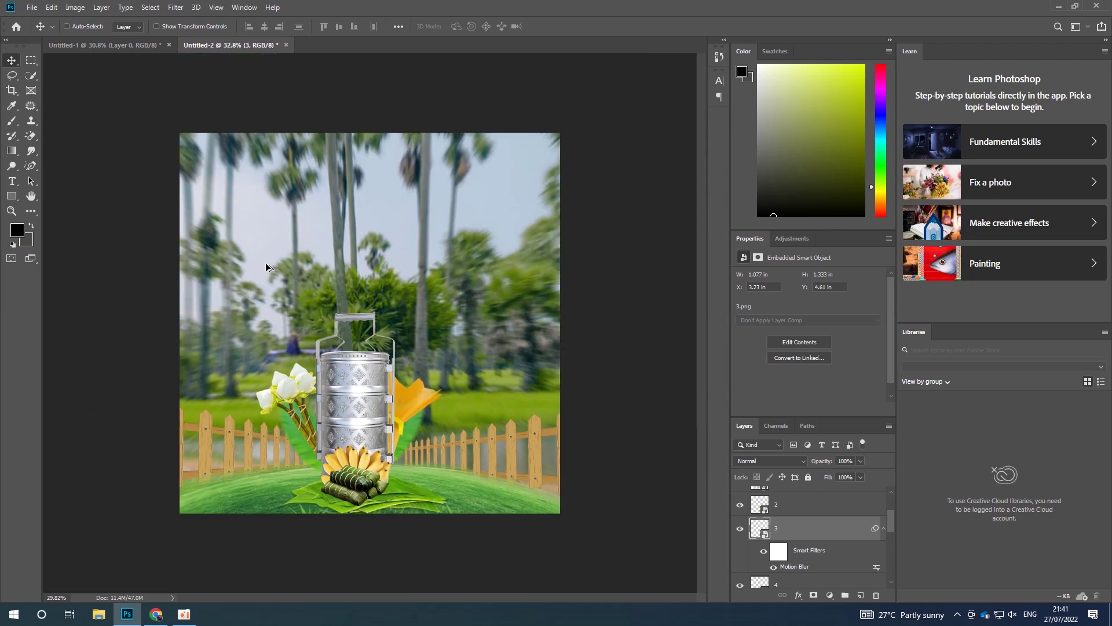
scroll(320, 363, up, 1)
scroll(320, 364, down, 1)
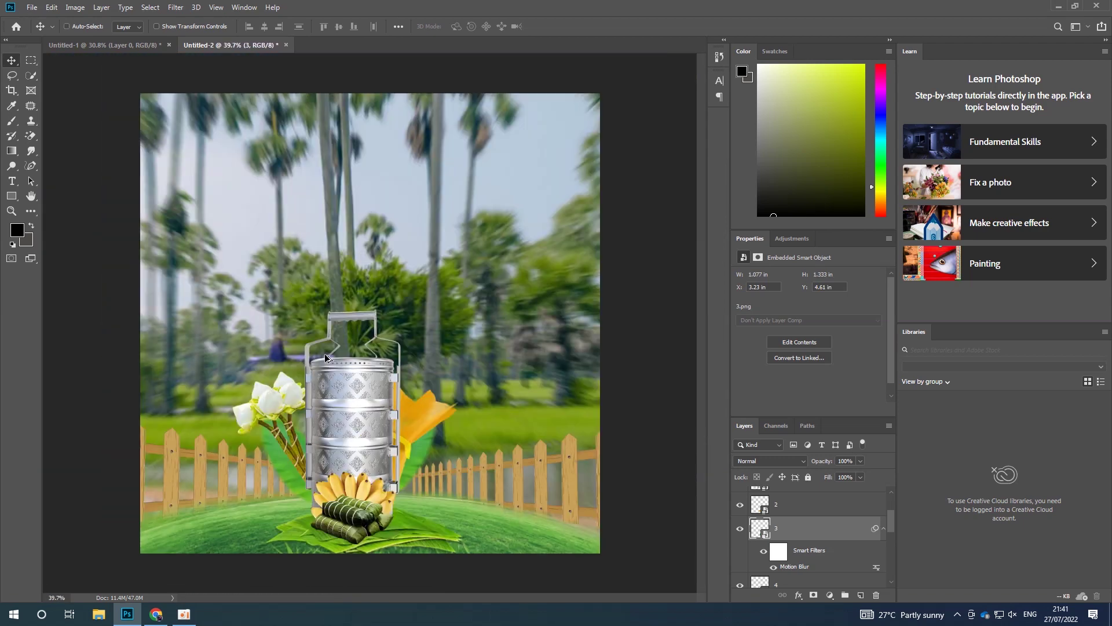
scroll(323, 355, up, 1)
scroll(323, 355, up, 1)
scroll(379, 314, down, 1)
scroll(405, 310, up, 1)
scroll(385, 321, down, 1)
click(35, 5)
click(61, 226)
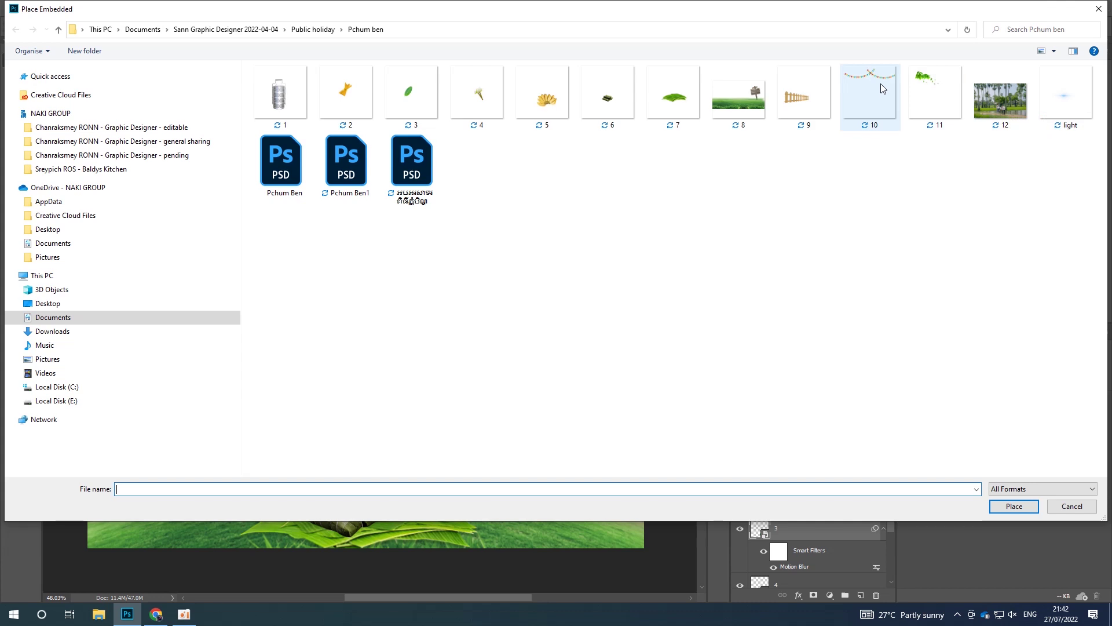
Step: Place 11.png's hanging green leaves in the top-left corner, pushed against the top edge
double_click(934, 93)
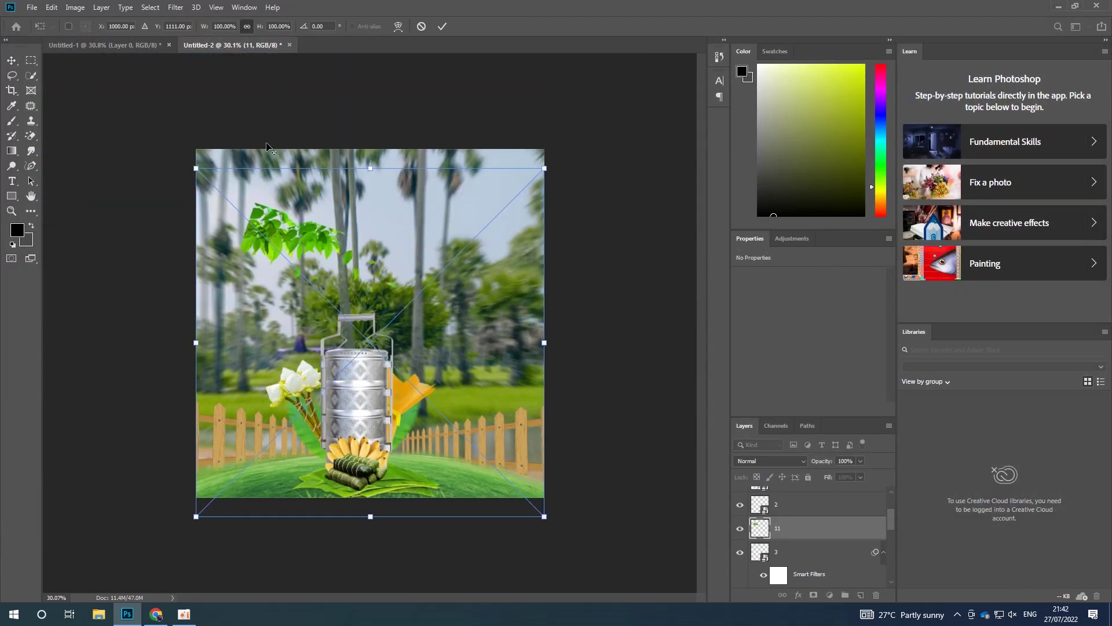
drag(300, 229, 236, 161)
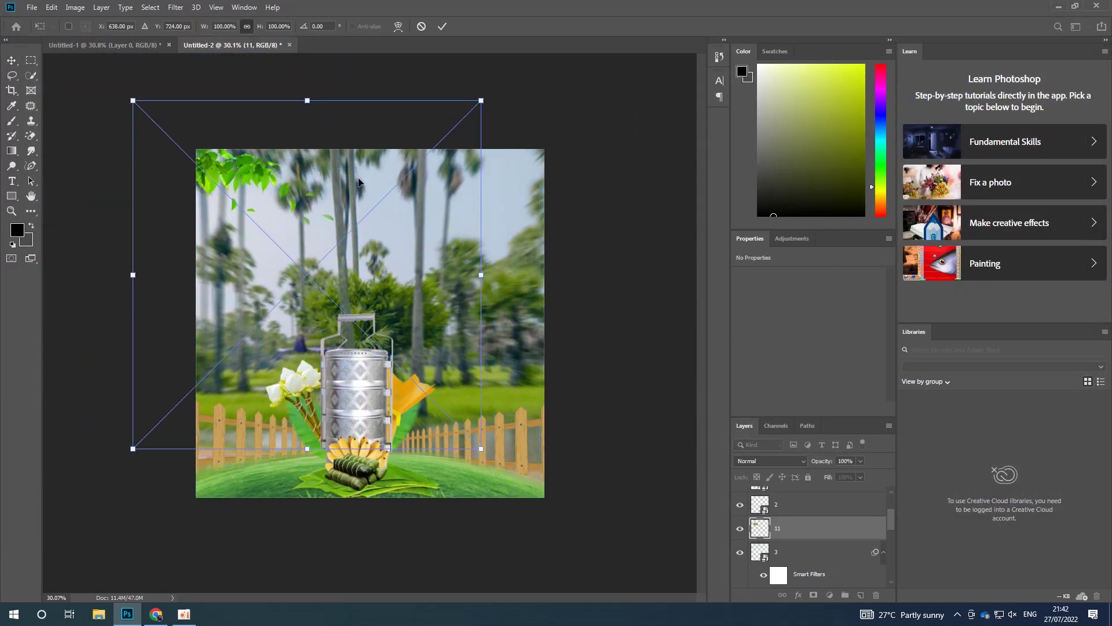
click(442, 26)
alt+scroll(193, 110, up, 3)
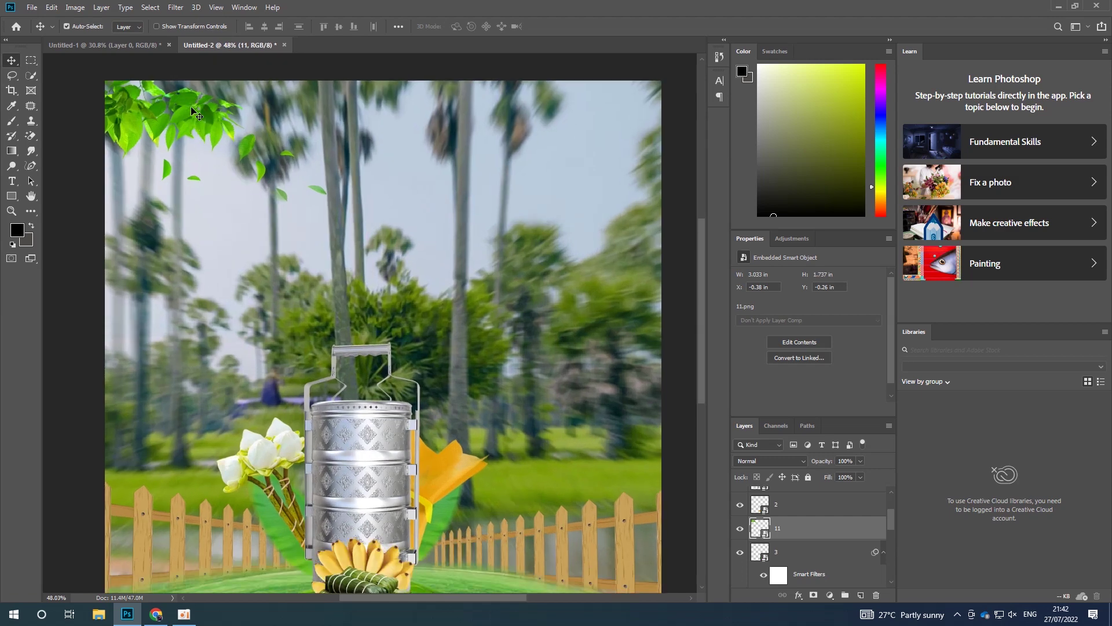
mouse_move(193, 111)
mouse_down()
mouse_move(193, 124)
mouse_move(394, 146)
mouse_up()
Step: Duplicate the leaves, flip the copy horizontally, and align it to the top-right corner
key(ctrl+t)
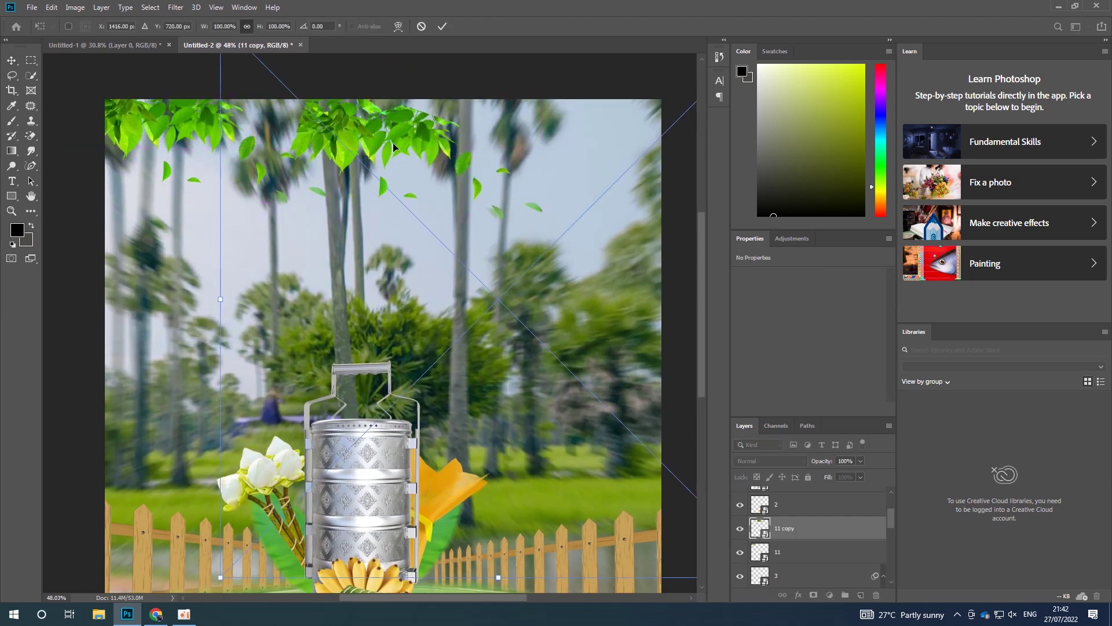
right_click(393, 146)
click(443, 281)
scroll(489, 182, down, 4)
drag(489, 183, 477, 182)
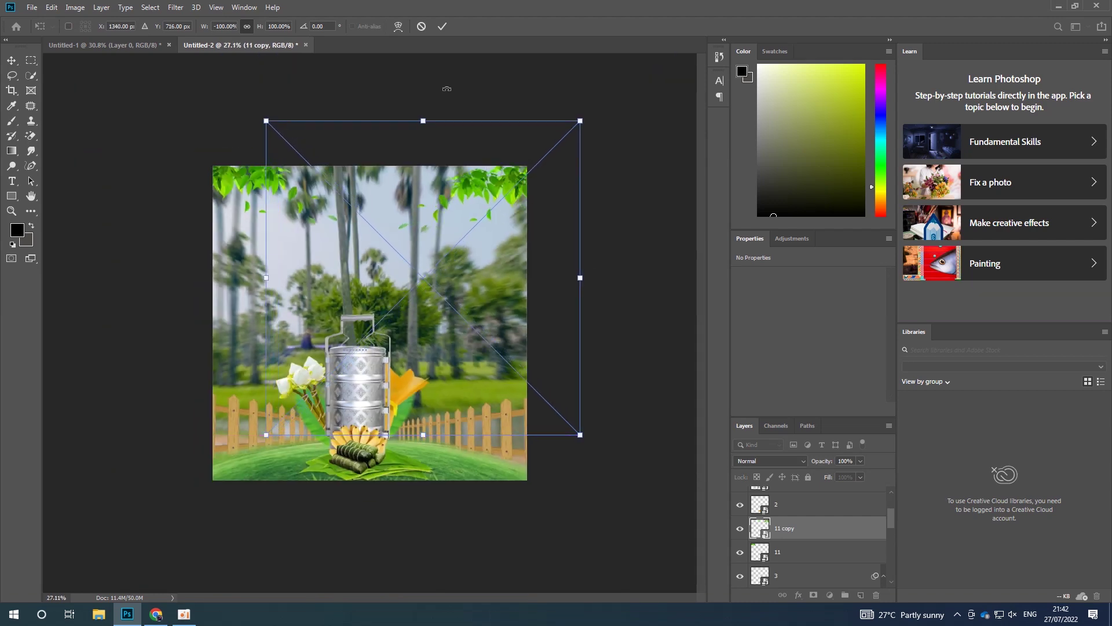
click(442, 26)
scroll(524, 177, up, 3)
drag(548, 120, 541, 115)
Step: Reposition the two green leaves, lowering the right one slightly
scroll(515, 174, down, 1)
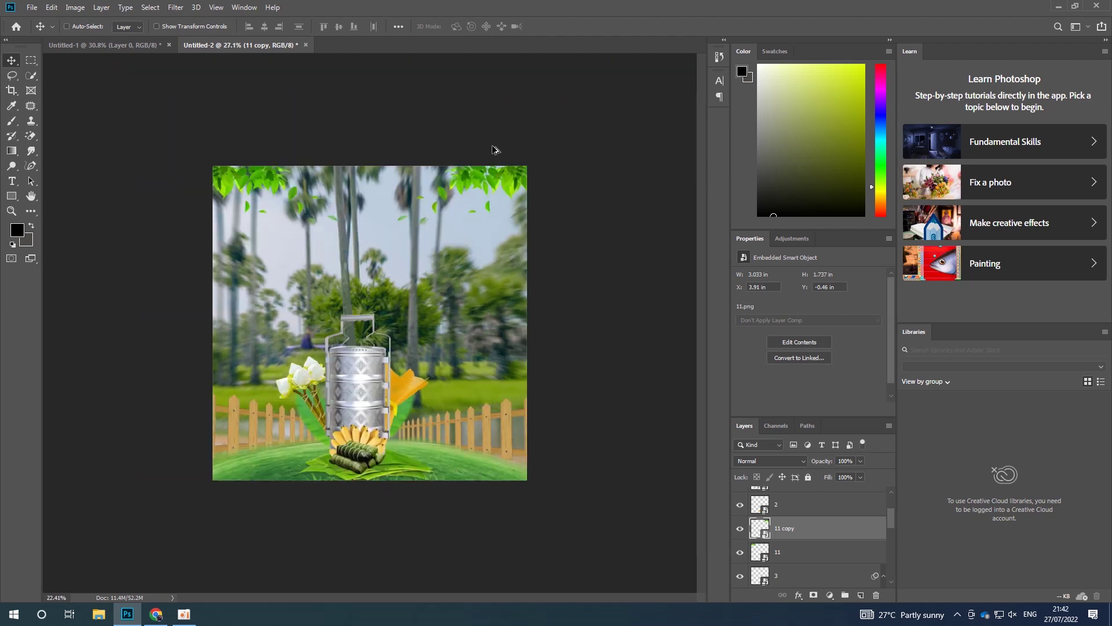
scroll(325, 406, up, 6)
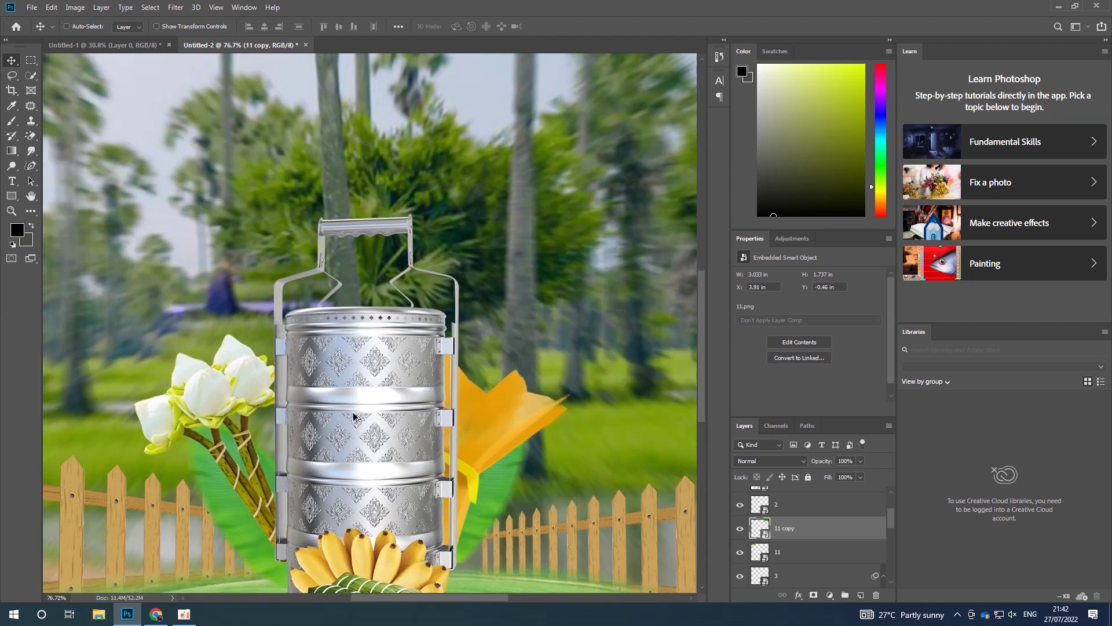
scroll(346, 397, down, 3)
scroll(346, 396, up, 4)
drag(441, 470, 446, 477)
drag(179, 490, 191, 483)
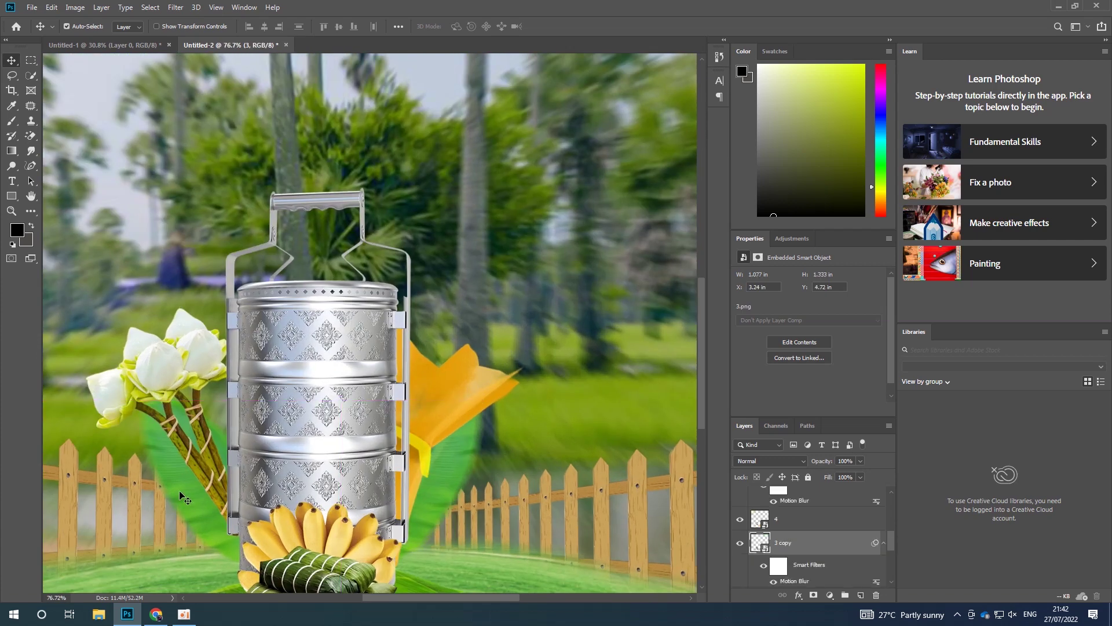
Step: Nudge banana-leaf layer 7 slightly beneath the rice cakes
scroll(290, 407, down, 5)
scroll(290, 407, down, 4)
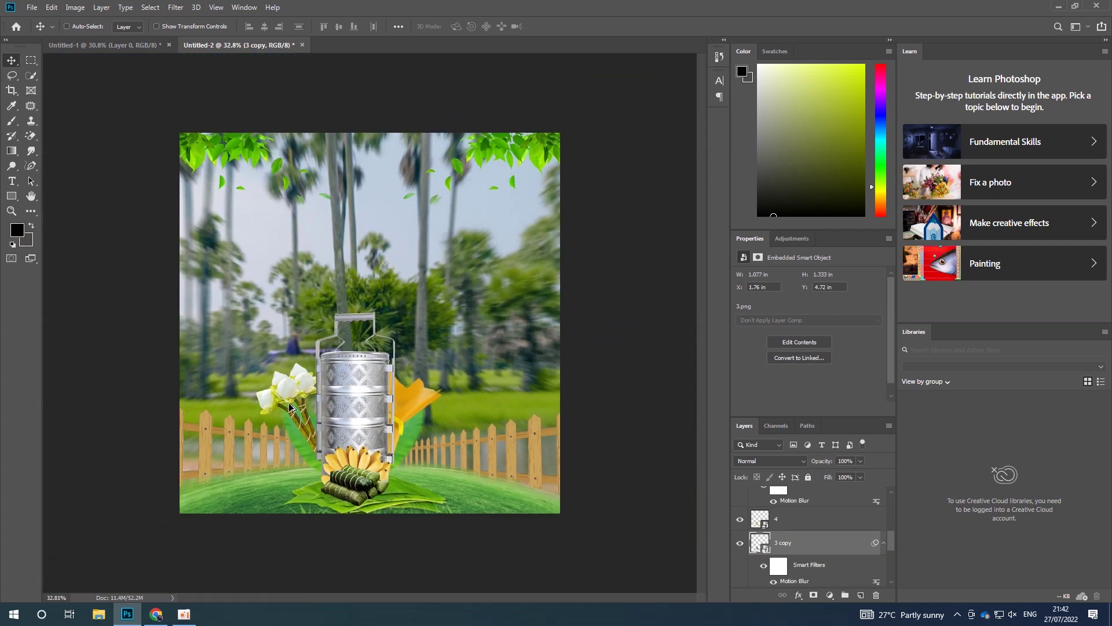
scroll(290, 407, up, 2)
scroll(284, 434, up, 2)
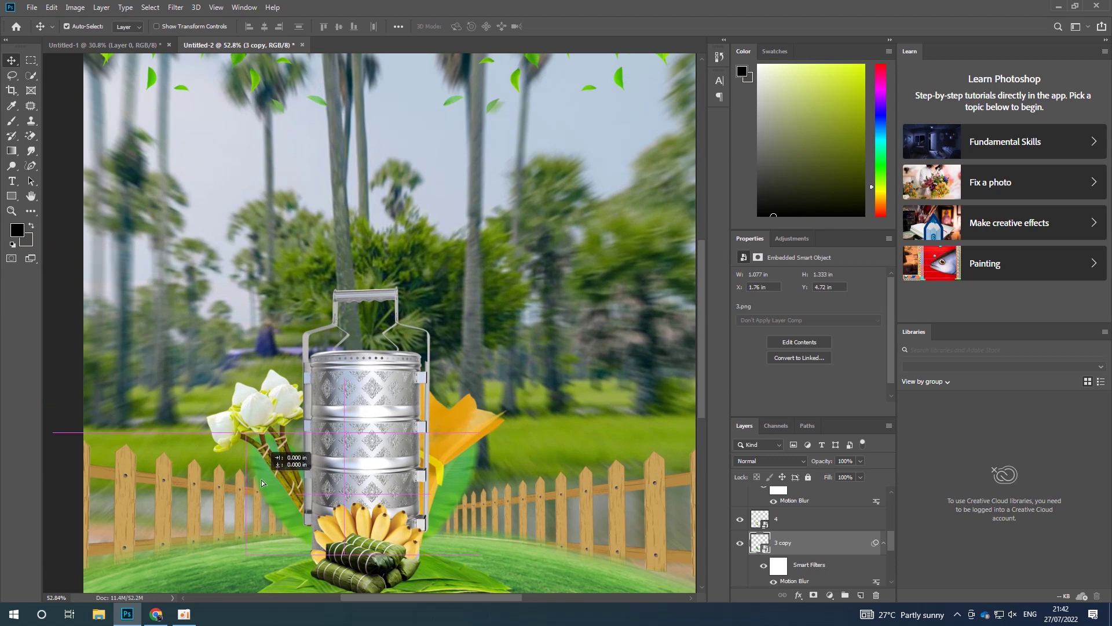
scroll(327, 459, up, 1)
scroll(327, 459, up, 2)
scroll(328, 459, up, 1)
drag(327, 459, 280, 469)
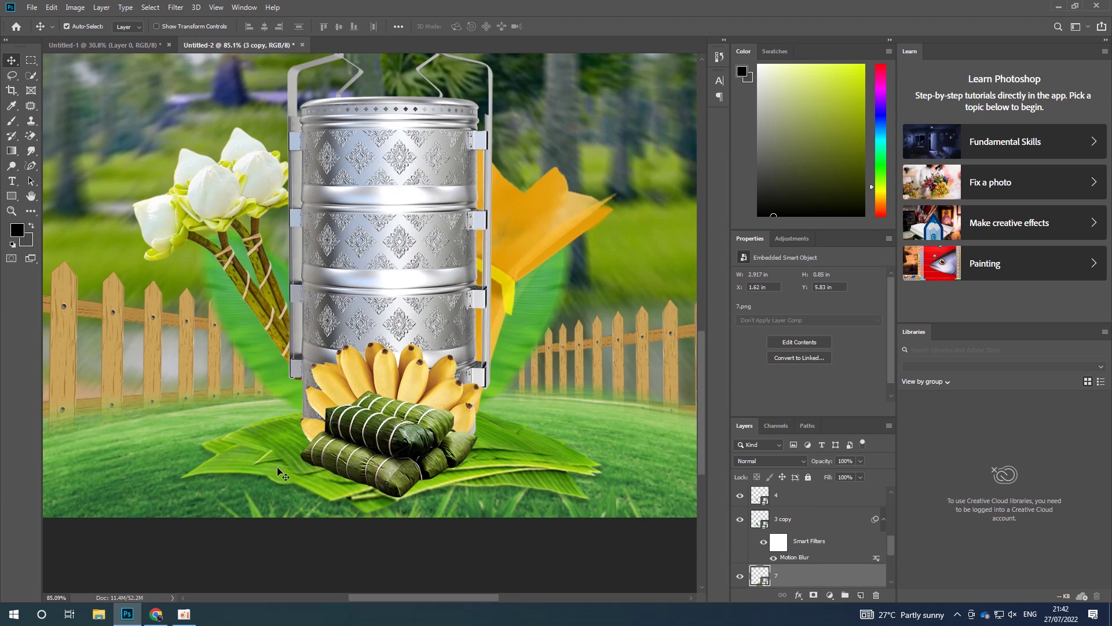
scroll(287, 371, up, 1)
scroll(287, 369, down, 3)
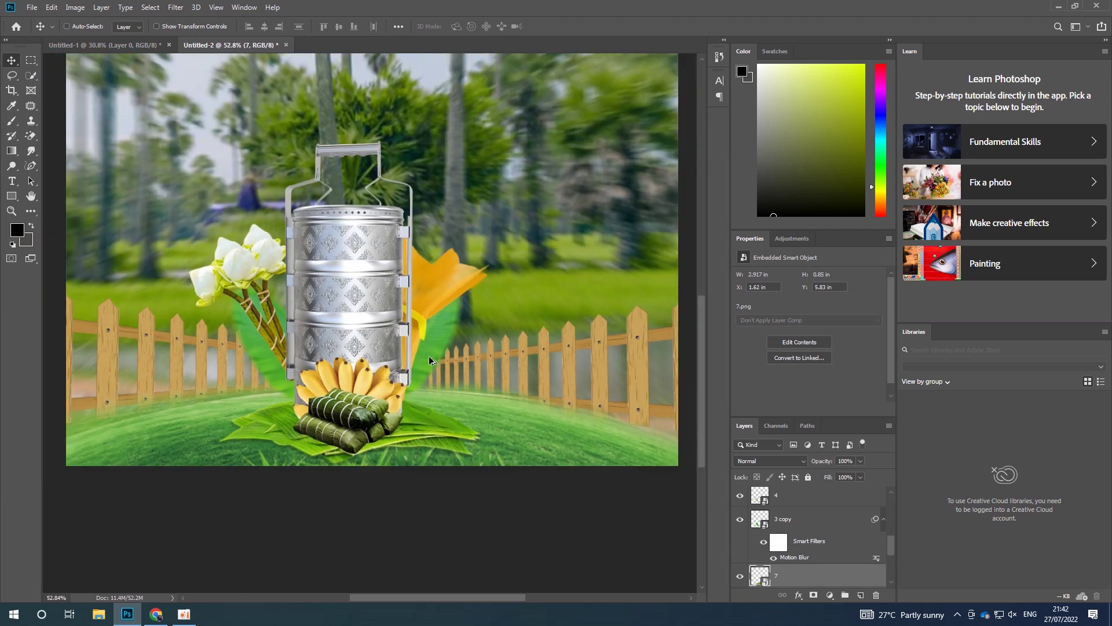
scroll(287, 369, down, 2)
ctrl+click(197, 106)
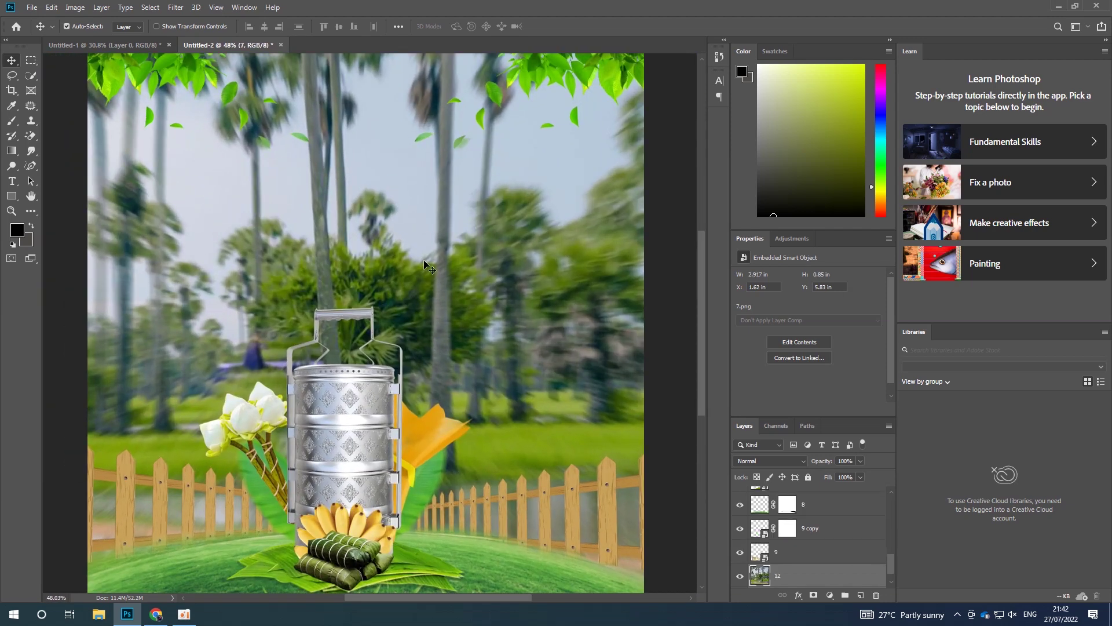
Step: Apply a 4-pixel Gaussian Blur to palm-field background layer 12
click(179, 6)
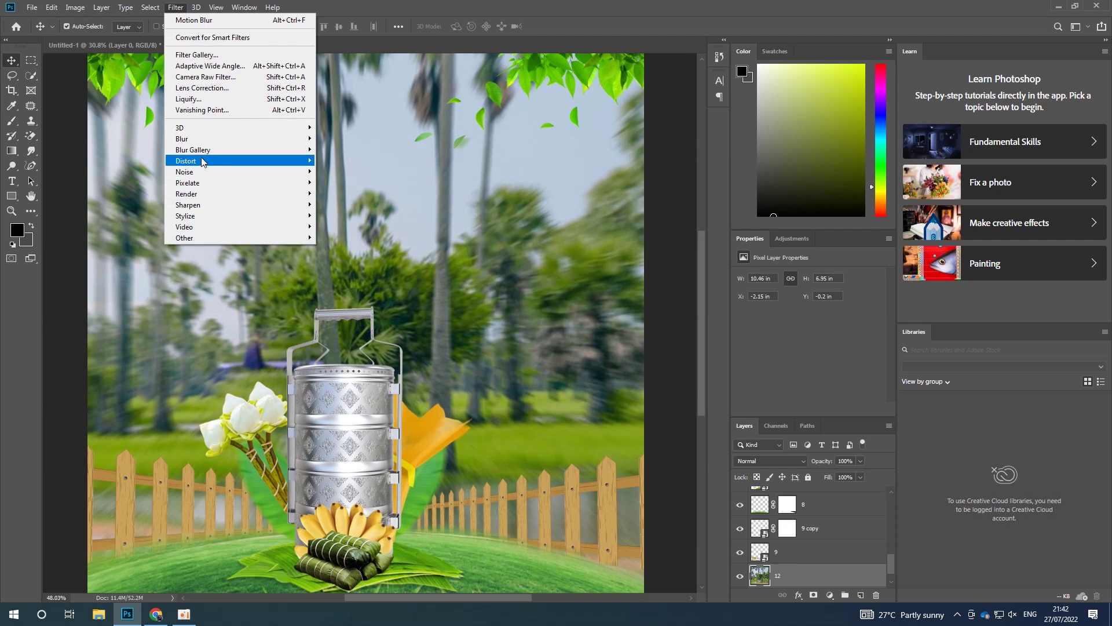
mouse_move(182, 138)
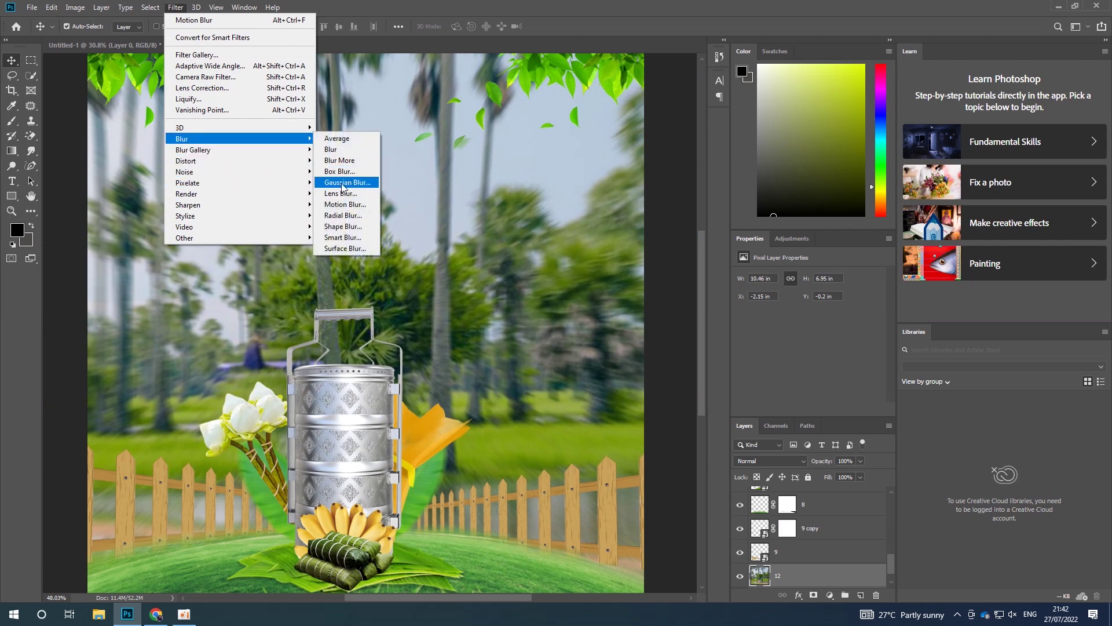
click(342, 182)
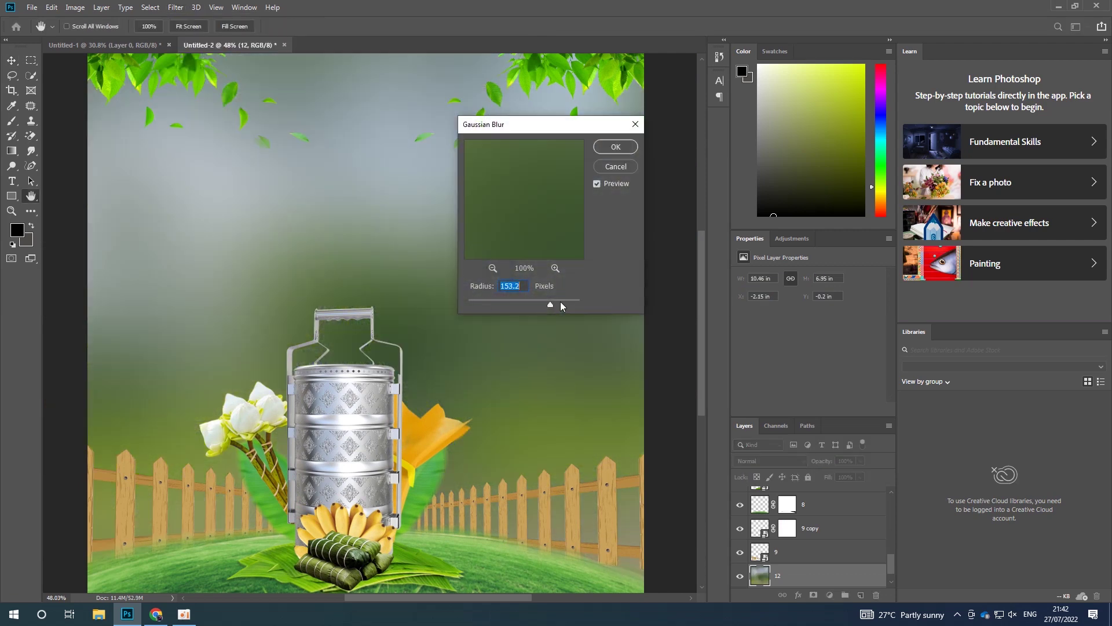
drag(507, 305, 482, 304)
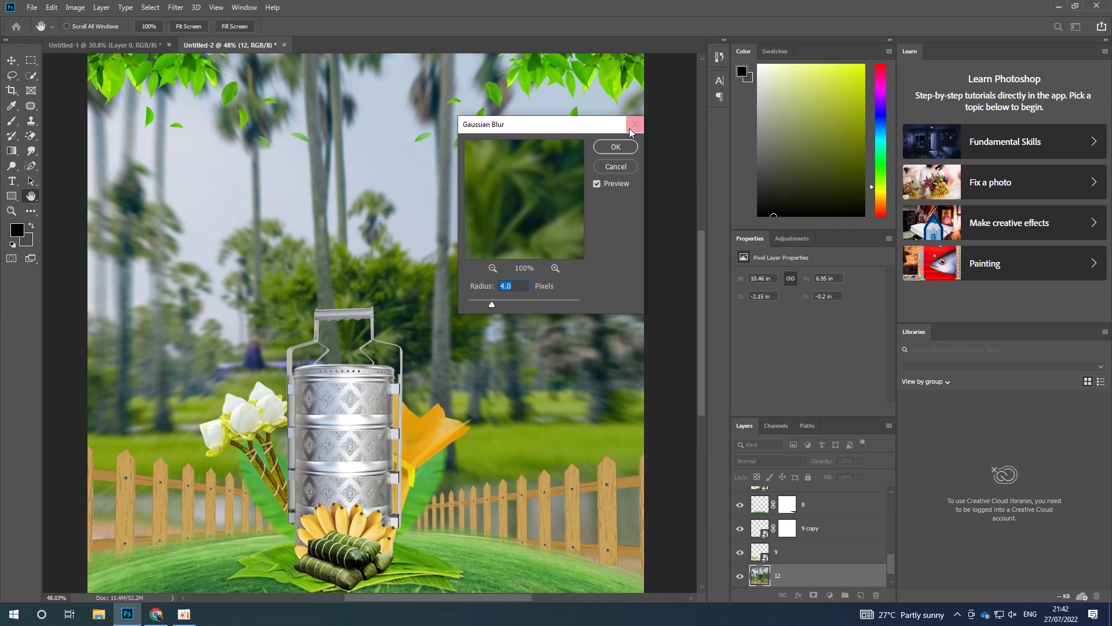
click(618, 149)
key(v)
scroll(417, 388, down, 2)
scroll(400, 413, up, 3)
scroll(400, 413, down, 2)
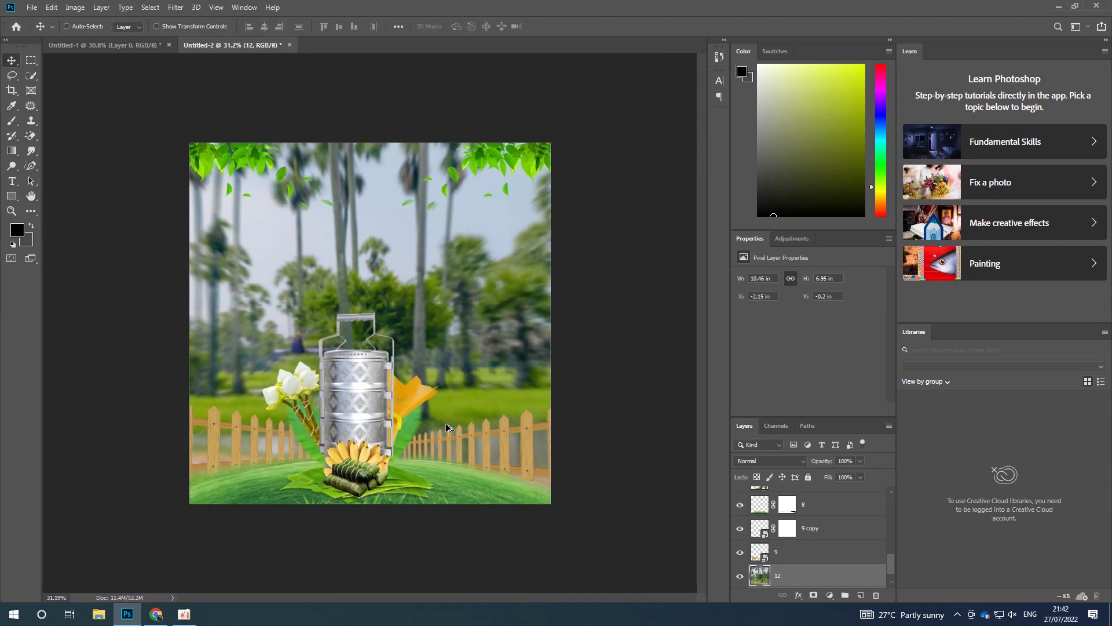
scroll(464, 458, up, 2)
ctrl+click(507, 493)
Step: Add a Curves adjustment layer above layer 12 and clip it to layer 9
scroll(810, 513, up, 3)
scroll(810, 513, up, 3)
scroll(811, 513, up, 2)
click(799, 502)
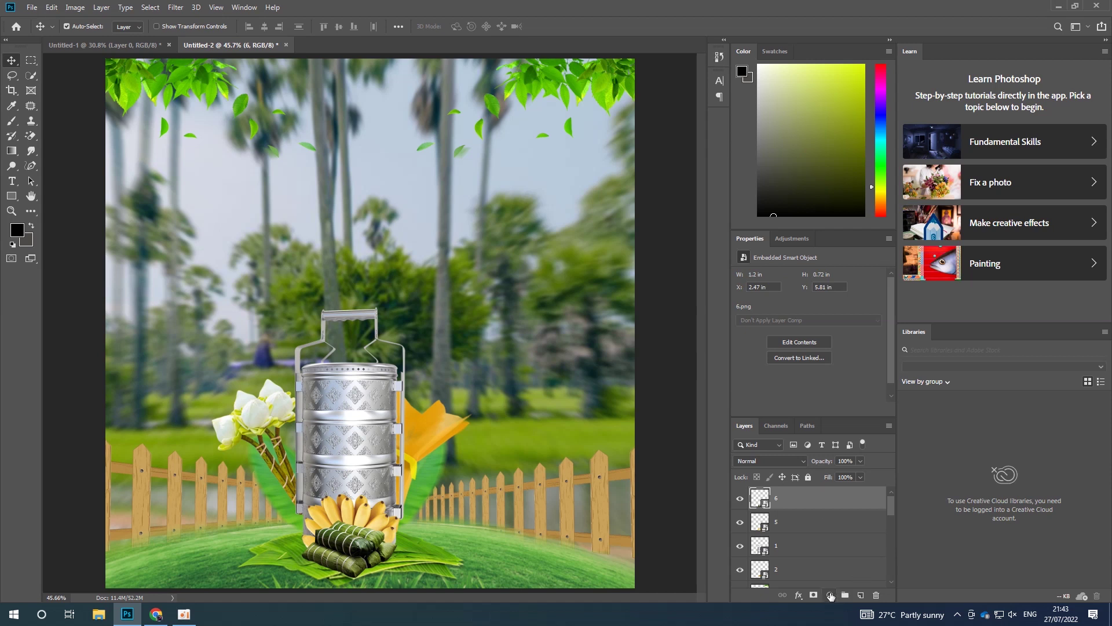
scroll(818, 531, down, 2)
scroll(811, 515, down, 3)
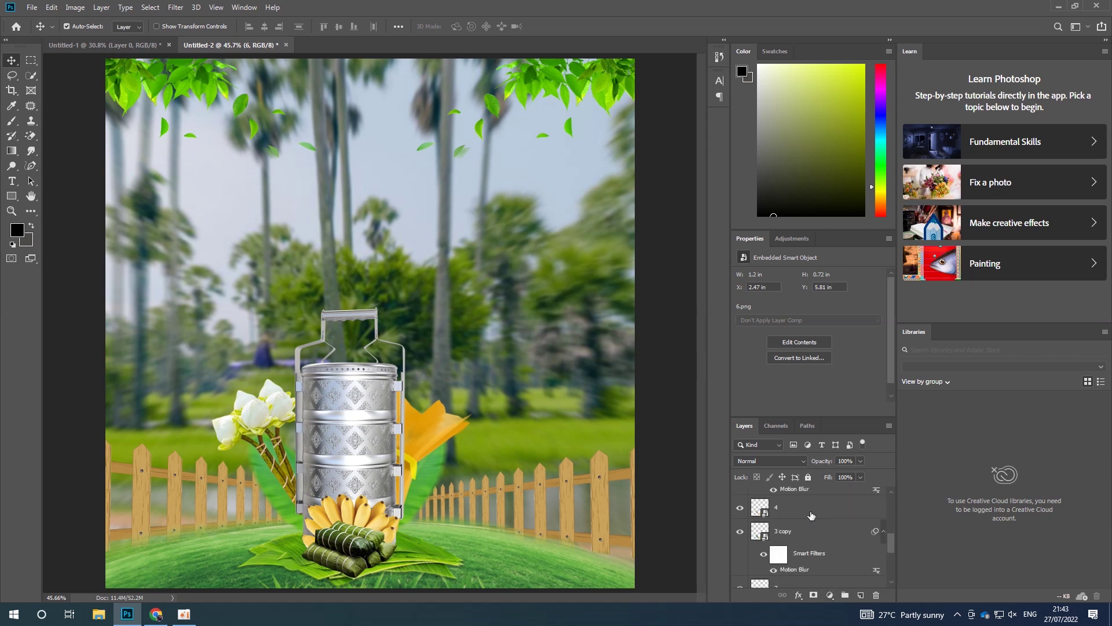
scroll(802, 527, up, 1)
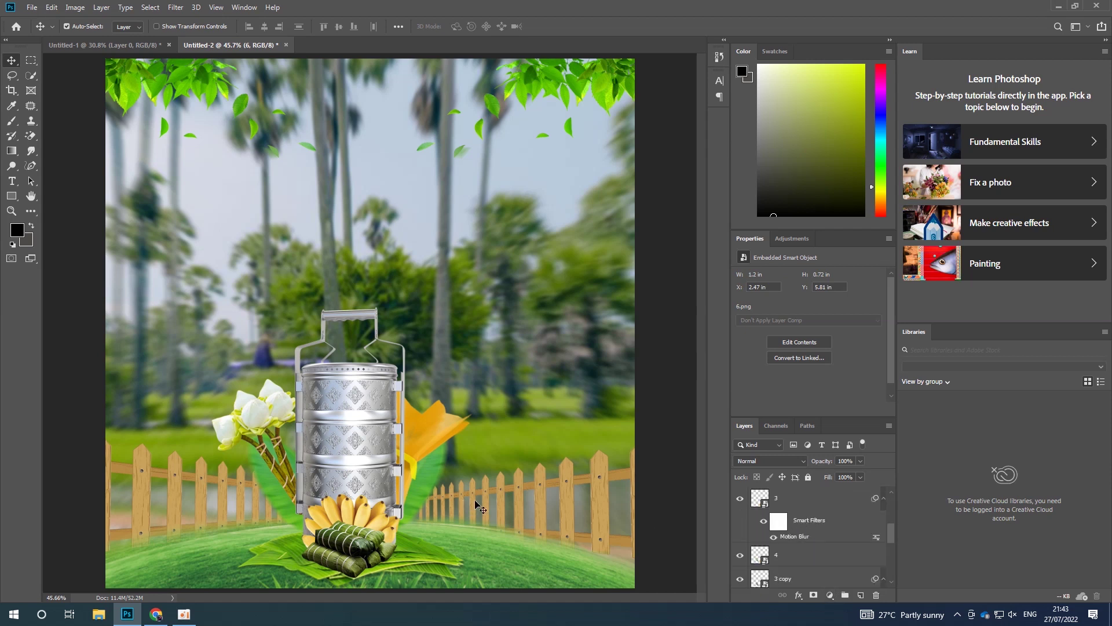
click(510, 491)
click(830, 595)
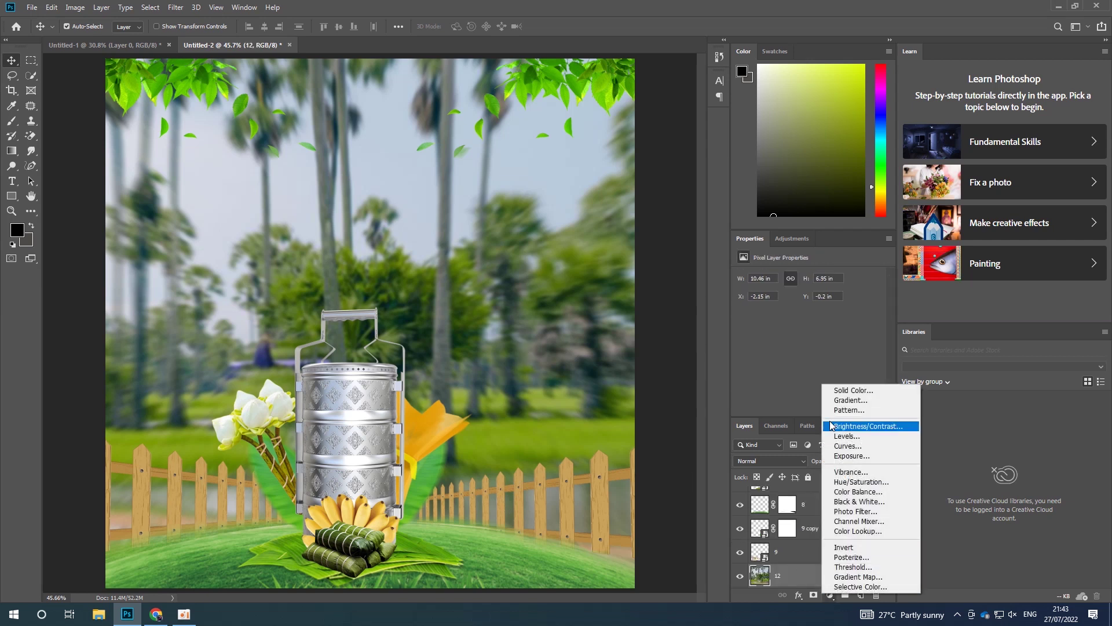
click(853, 446)
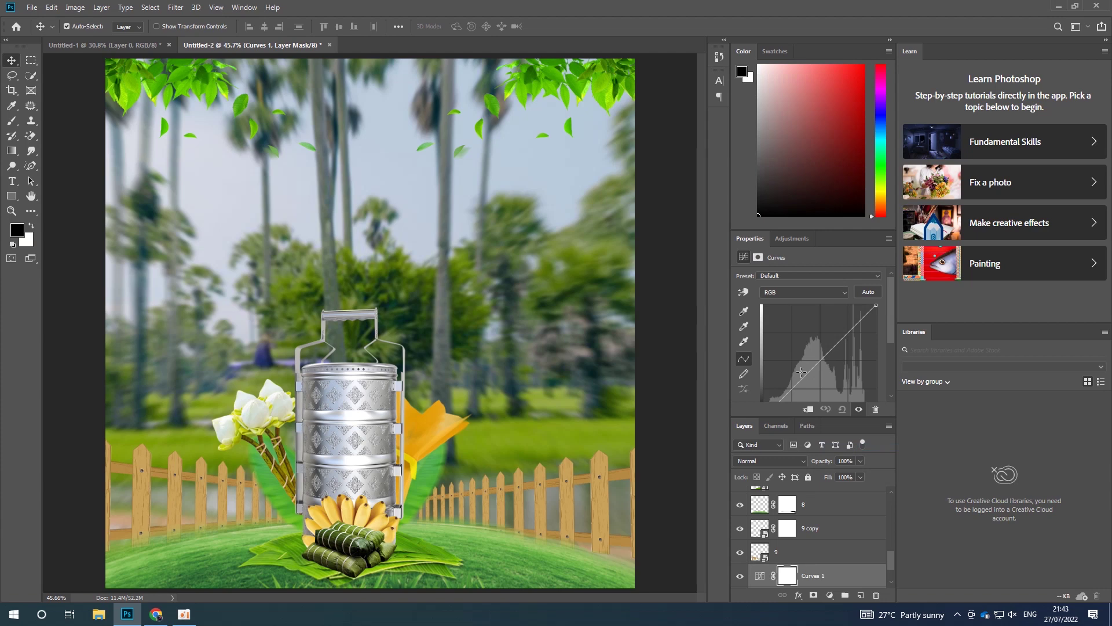
drag(808, 376, 806, 369)
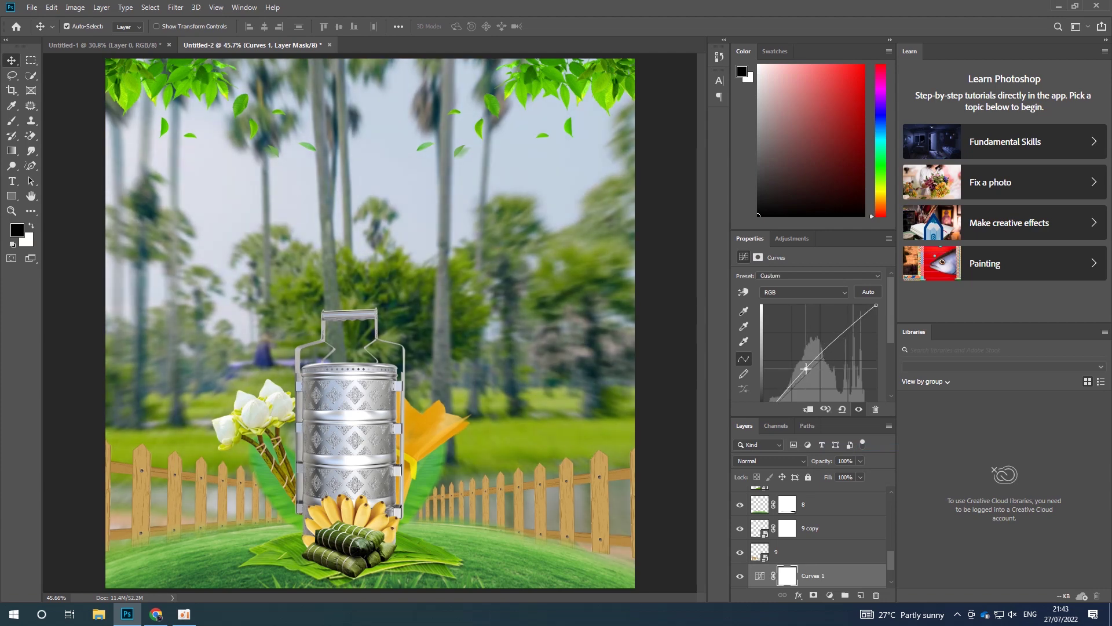
click(808, 409)
Step: Refine the Curves 1 curve with extra points to fine-tune brightness
drag(805, 365, 806, 363)
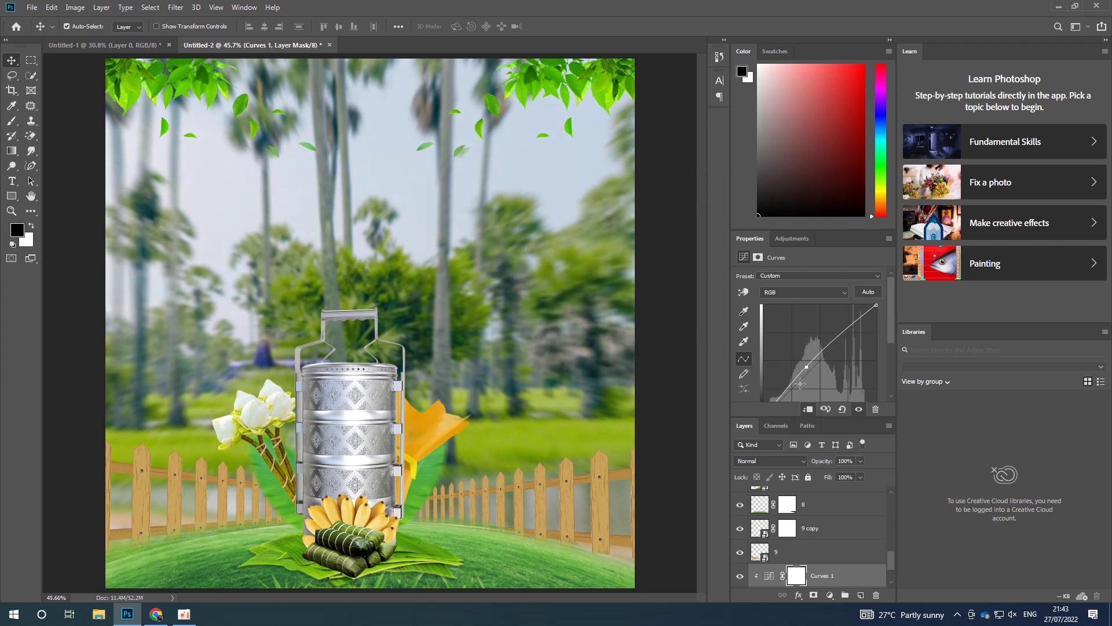
drag(800, 384, 795, 377)
scroll(458, 335, down, 3)
scroll(411, 391, up, 2)
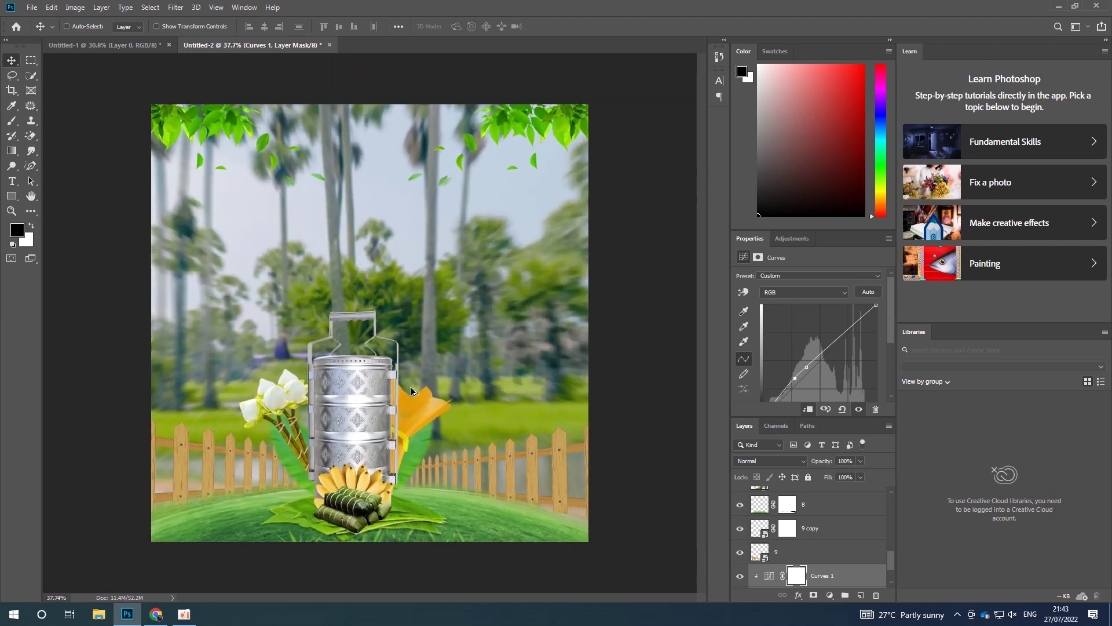
click(809, 367)
click(613, 208)
Step: Select grass layer 8 and bring up the Camera Raw Filter on it
scroll(368, 365, up, 3)
scroll(367, 365, down, 3)
scroll(510, 429, up, 2)
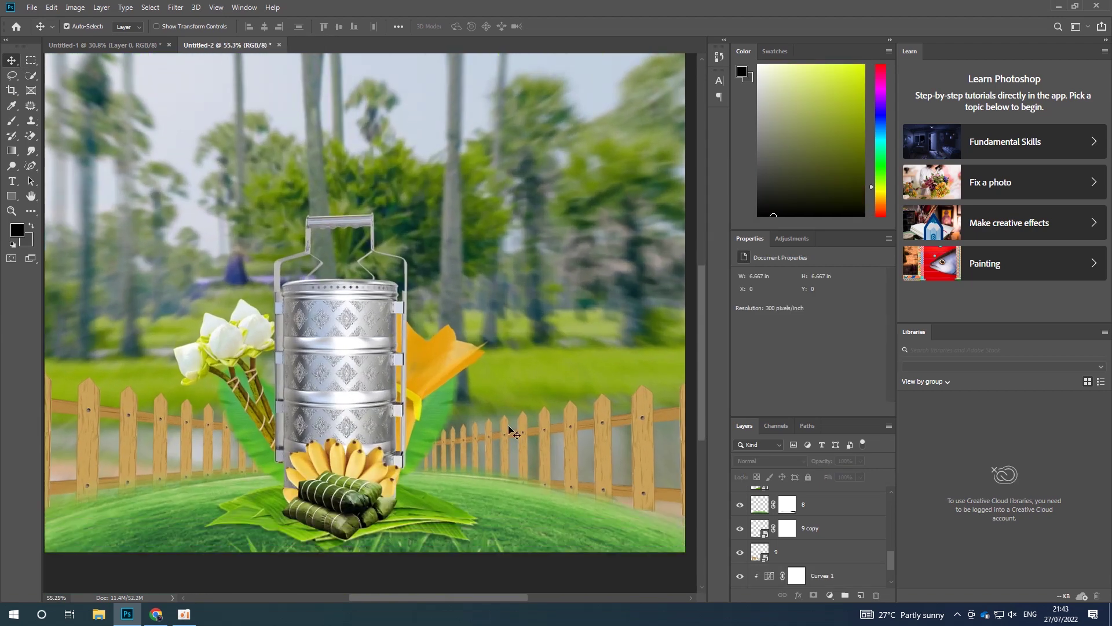
click(509, 429)
scroll(539, 477, down, 2)
key(ctrl)
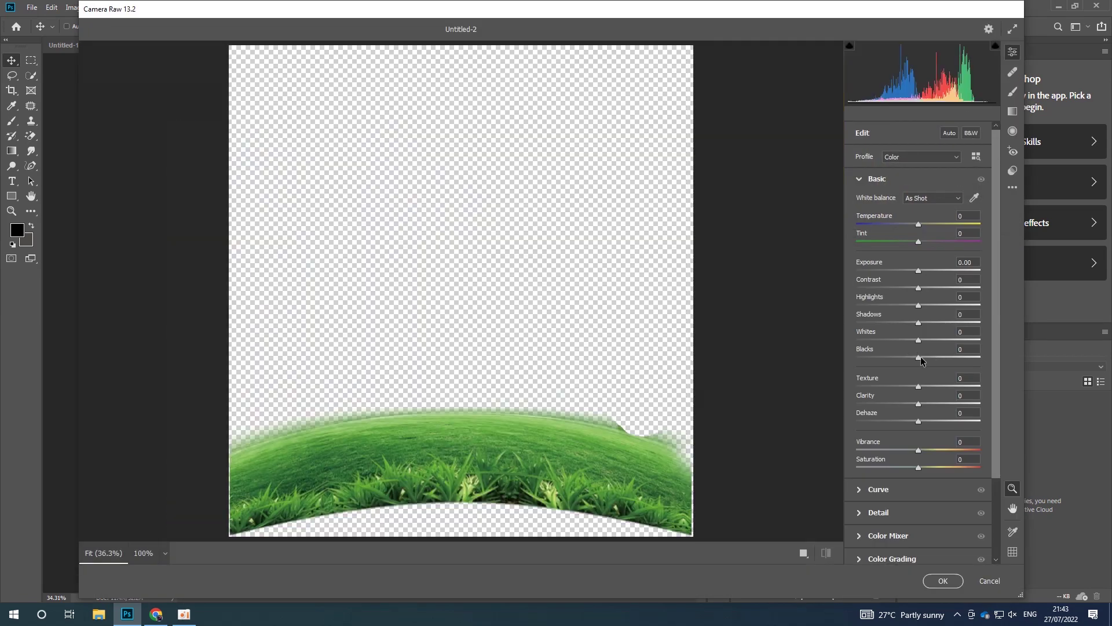
Step: In Camera Raw, give grass layer 8 Blacks −10, Vibrance +30, Temperature +17, Saturation +24
drag(919, 357, 912, 358)
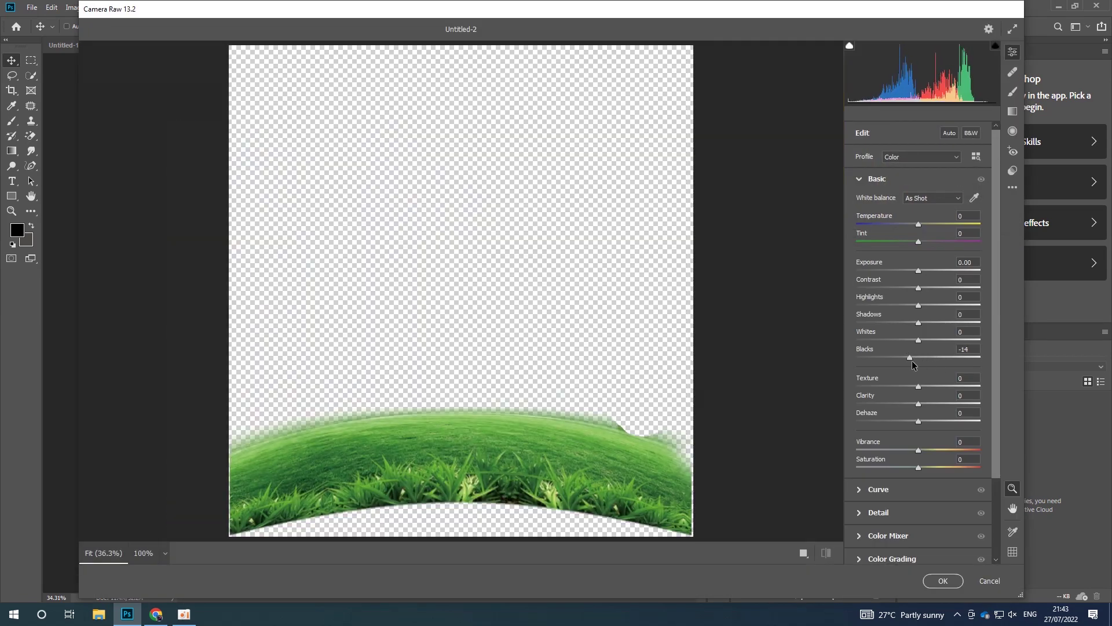
drag(918, 450, 943, 450)
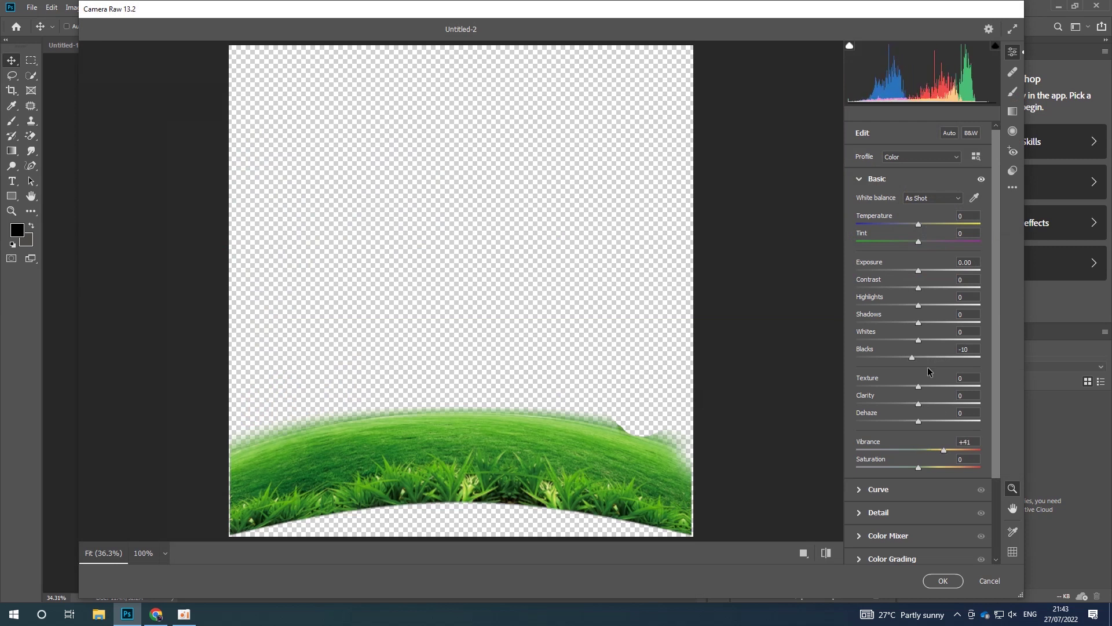
drag(925, 225, 928, 225)
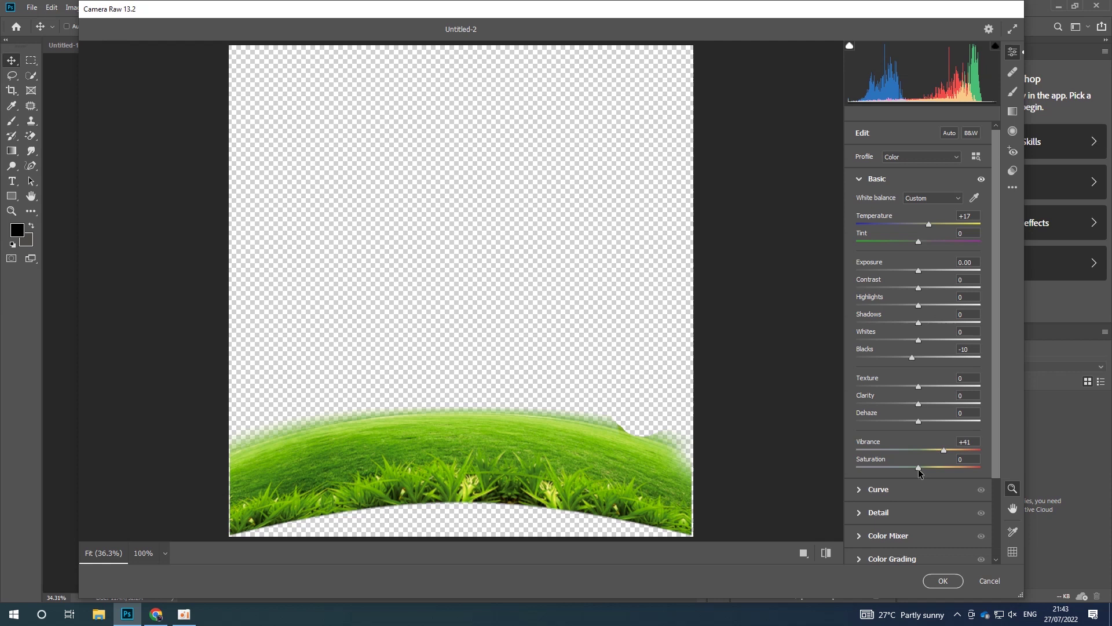
drag(919, 468, 925, 468)
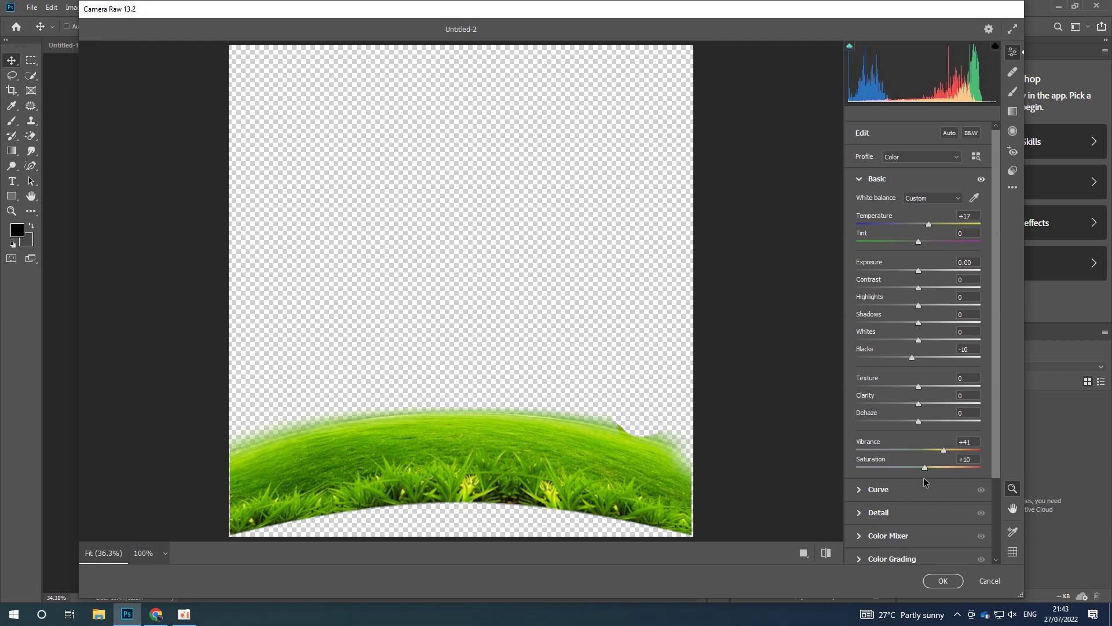
drag(927, 472, 938, 455)
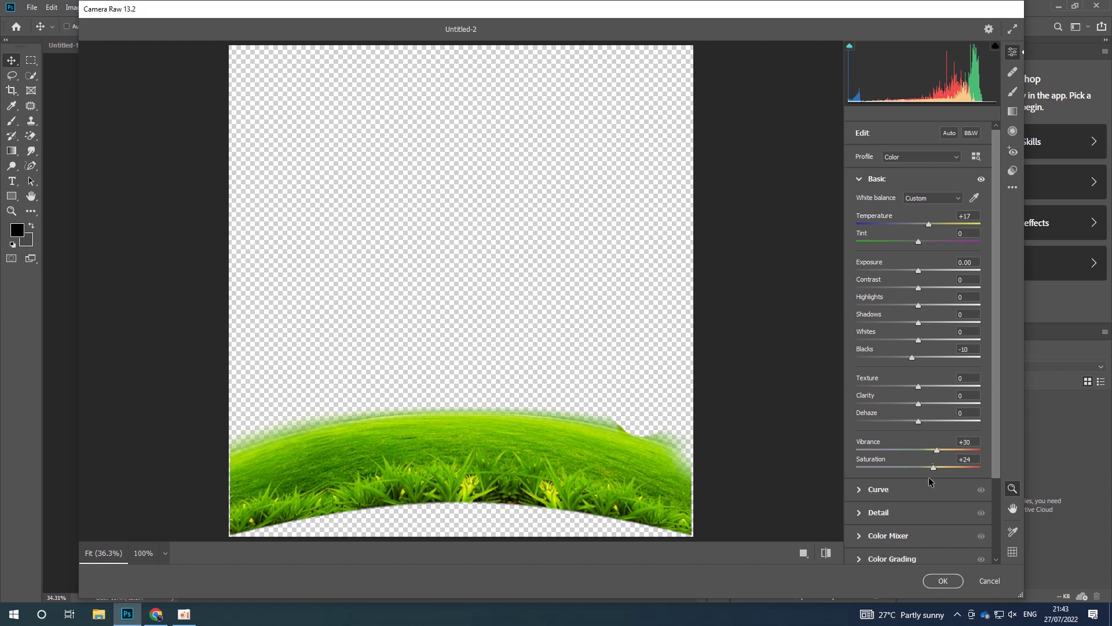
click(942, 581)
scroll(383, 481, up, 2)
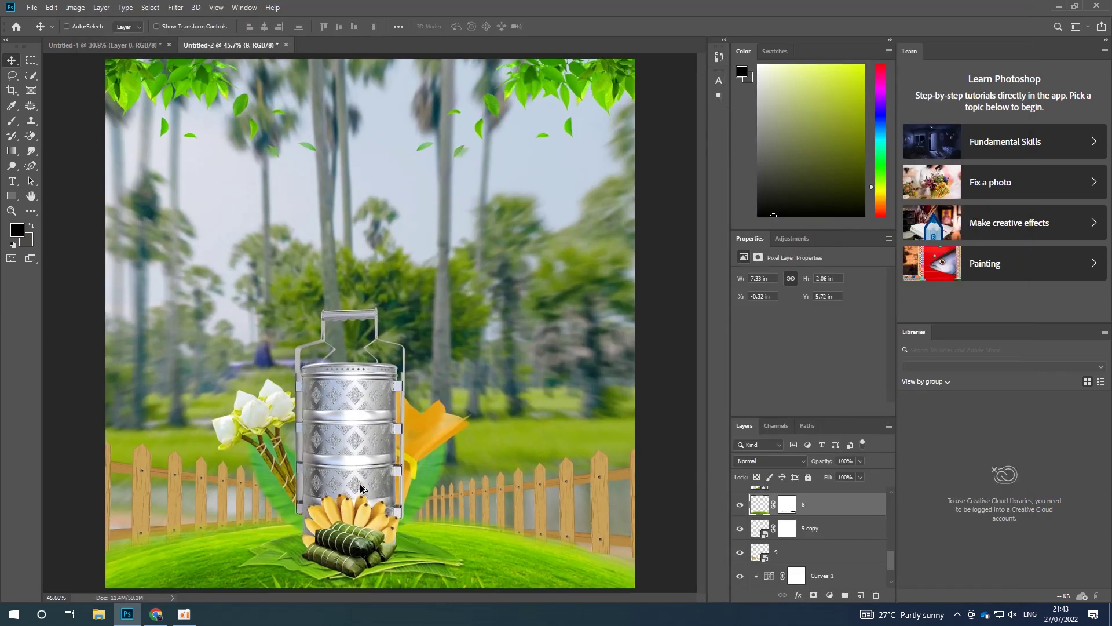
Step: Shift the grass layer's Color Balance toward yellow
scroll(383, 481, up, 2)
scroll(394, 472, up, 2)
scroll(406, 464, up, 2)
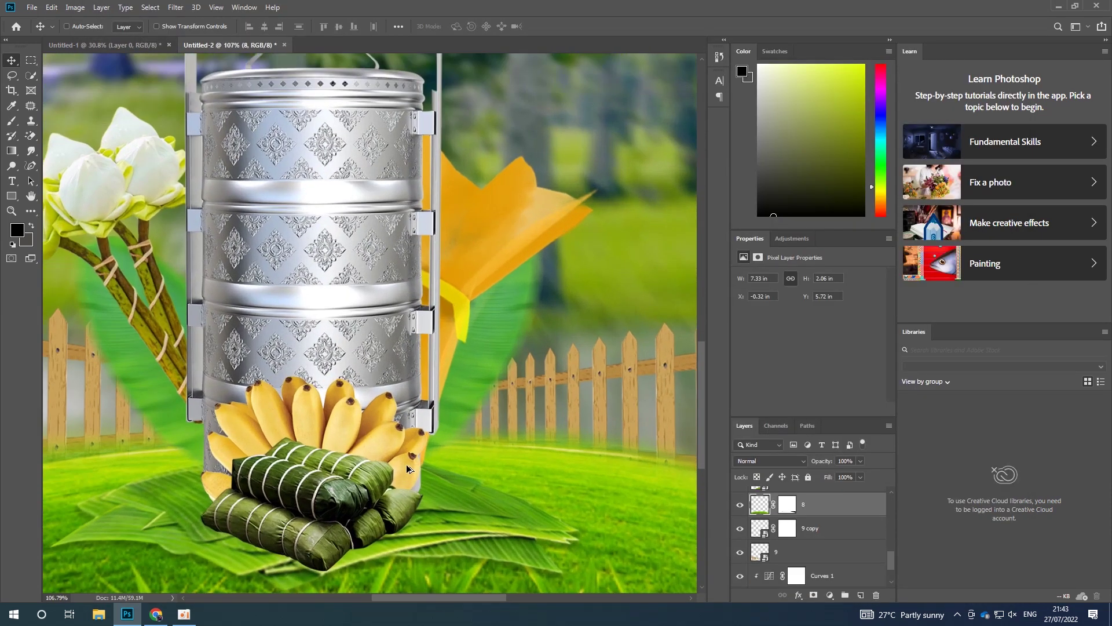
scroll(428, 458, down, 1)
scroll(498, 492, down, 2)
scroll(498, 510, up, 3)
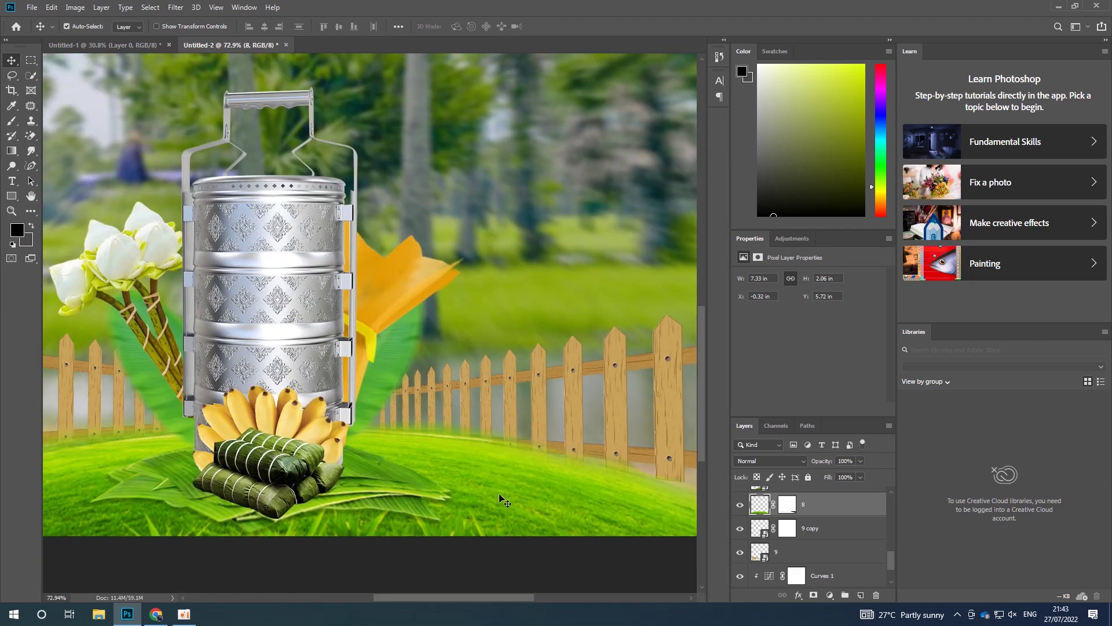
key(ctrl+b)
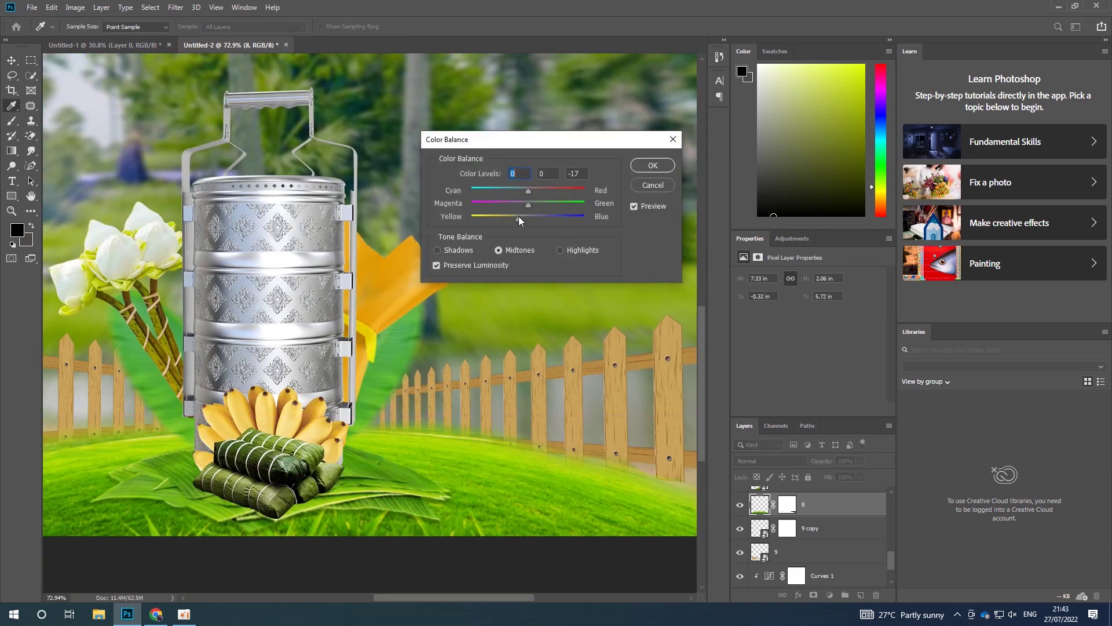
drag(504, 218, 522, 221)
click(648, 186)
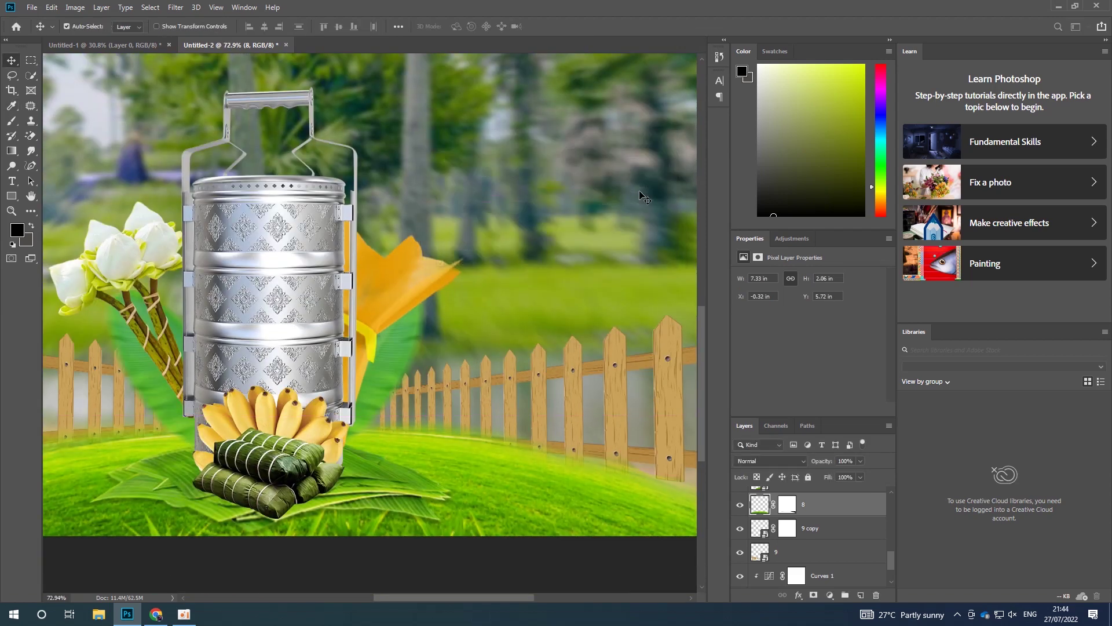
Step: Apply Hue/Saturation to the grass: Hue +9, Saturation −28, Lightness +8
key(ctrl+u)
drag(693, 265, 665, 273)
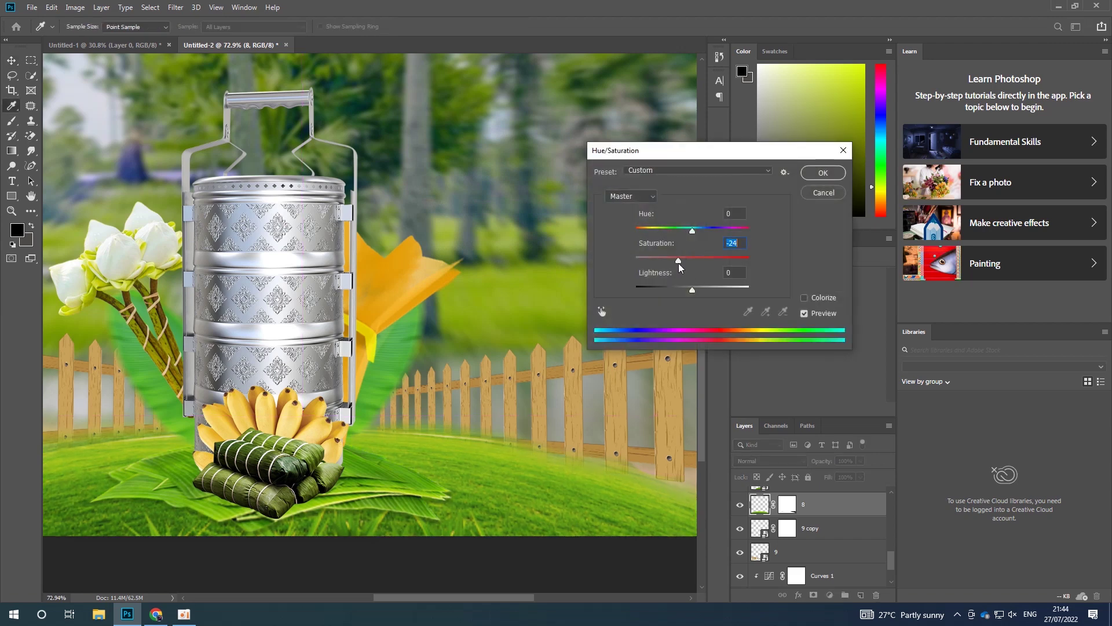
drag(693, 293, 697, 287)
click(680, 230)
mouse_move(680, 231)
mouse_down()
mouse_move(700, 231)
mouse_move(672, 259)
mouse_up()
key(alt)
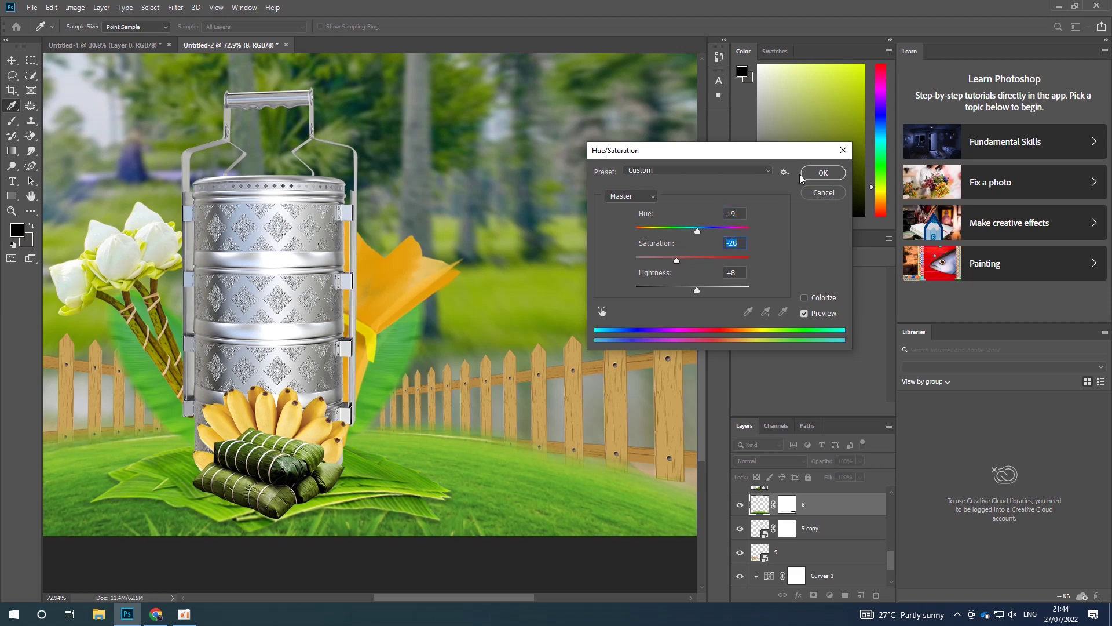
click(823, 172)
scroll(324, 327, down, 3)
scroll(324, 328, up, 1)
scroll(309, 301, down, 2)
click(26, 7)
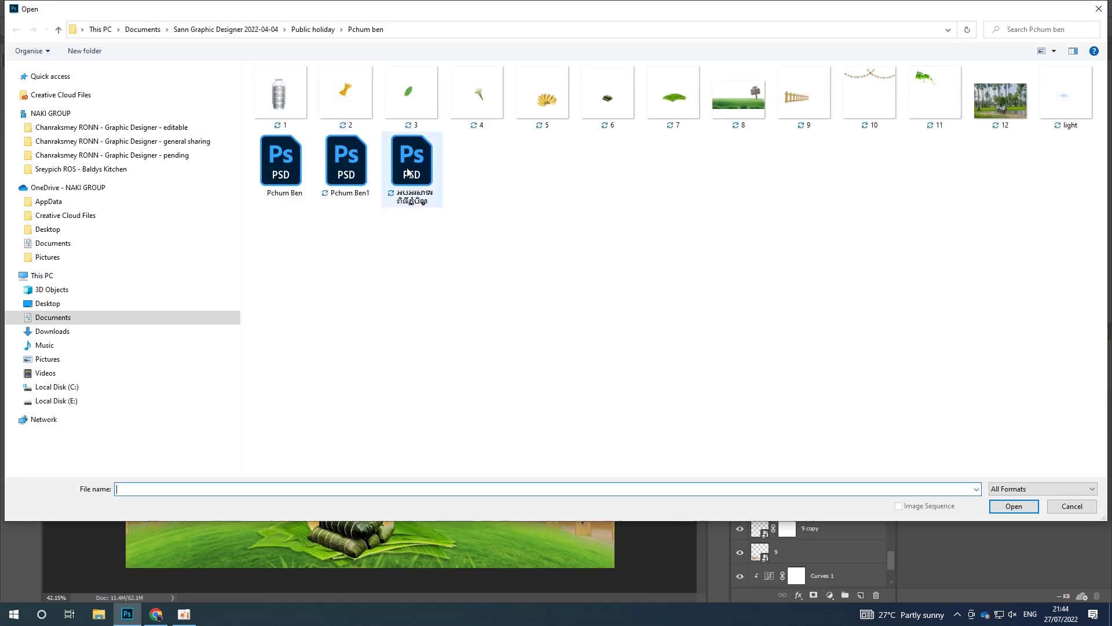
Step: Open the Khmer title PSD and drag the small headline into the composite above the tiffin carrier
double_click(408, 172)
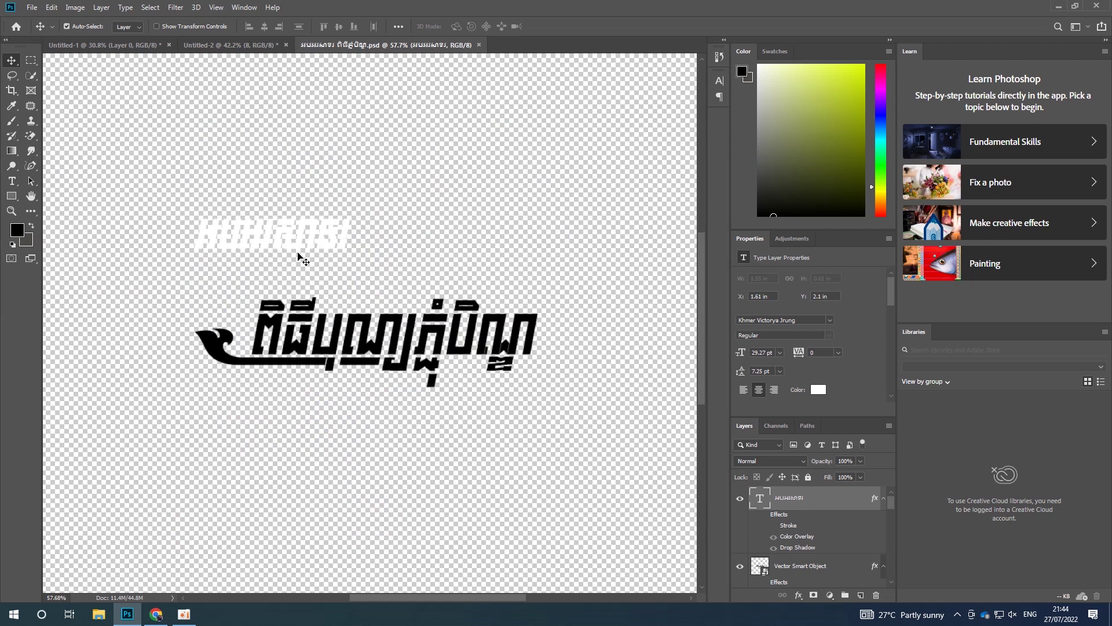
drag(298, 248, 127, 54)
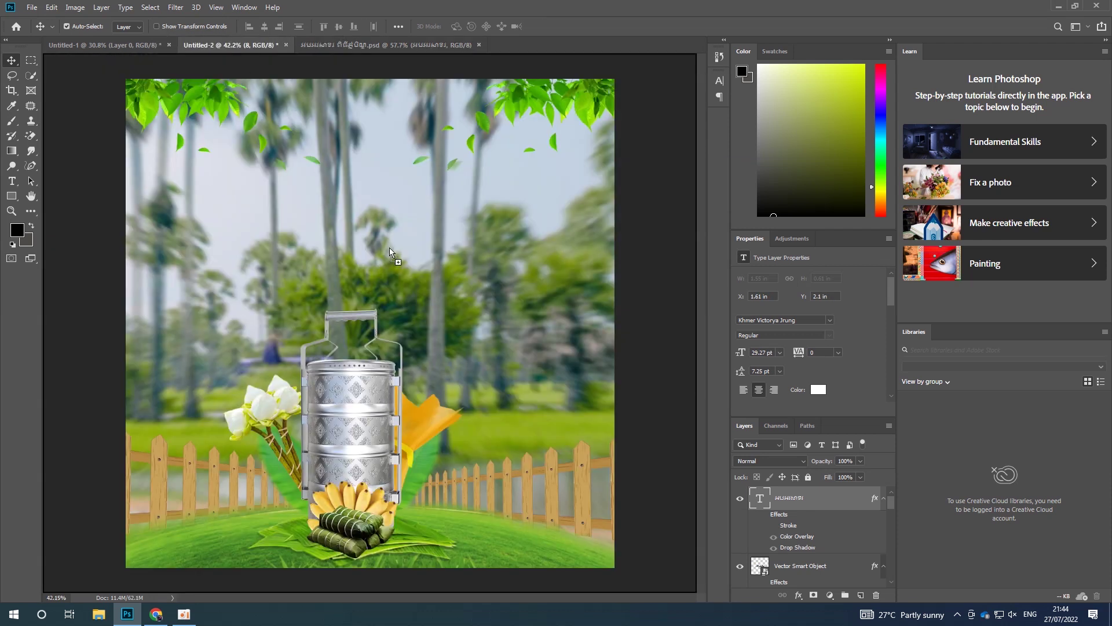
drag(128, 53, 412, 276)
scroll(360, 260, up, 2)
drag(358, 249, 284, 241)
Step: Review the headline's Color Overlay and Drop Shadow layer style settings, then close the dialog
double_click(850, 537)
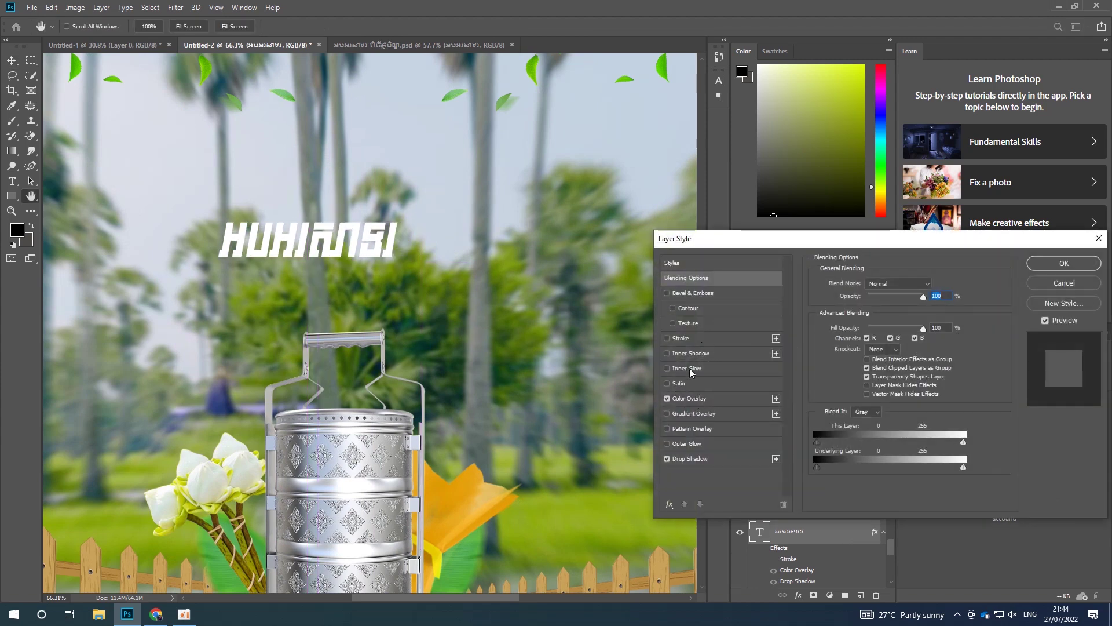
click(678, 398)
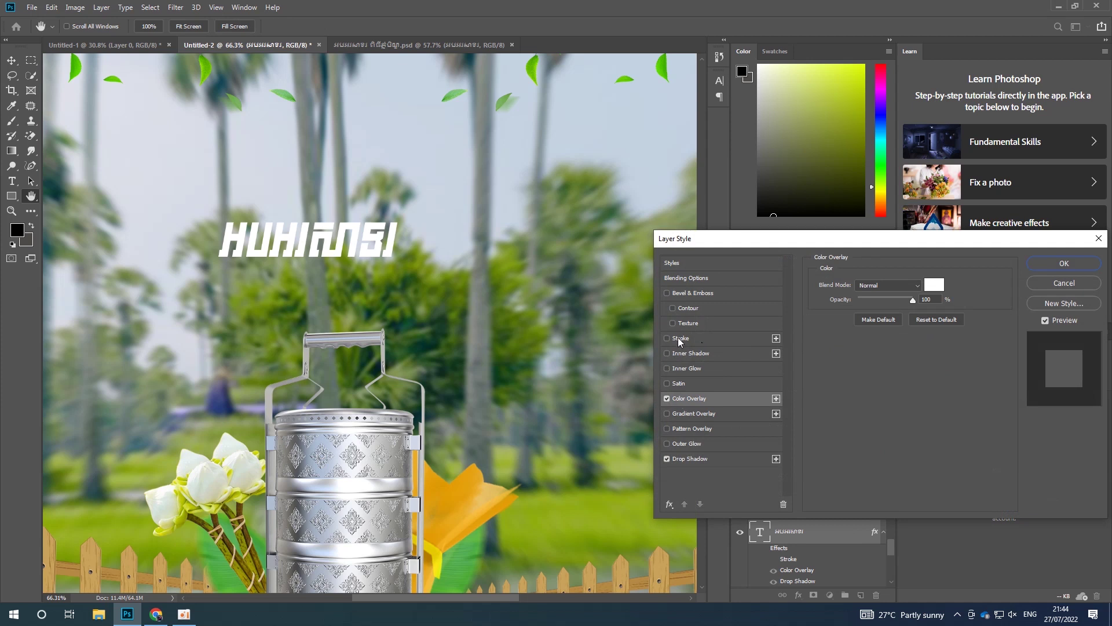
click(681, 460)
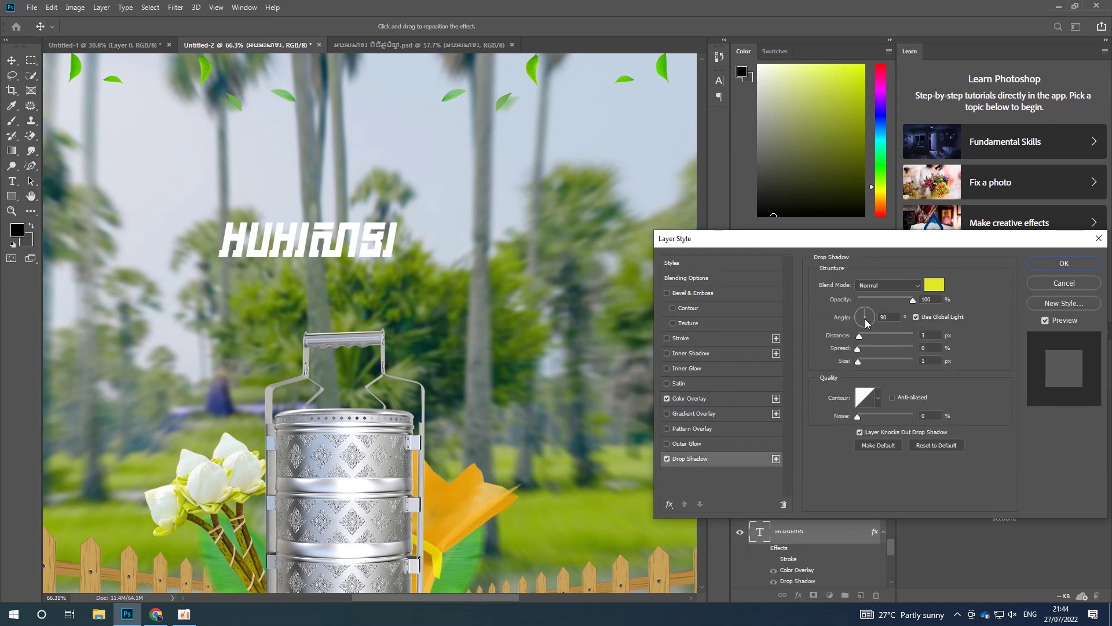
click(1077, 282)
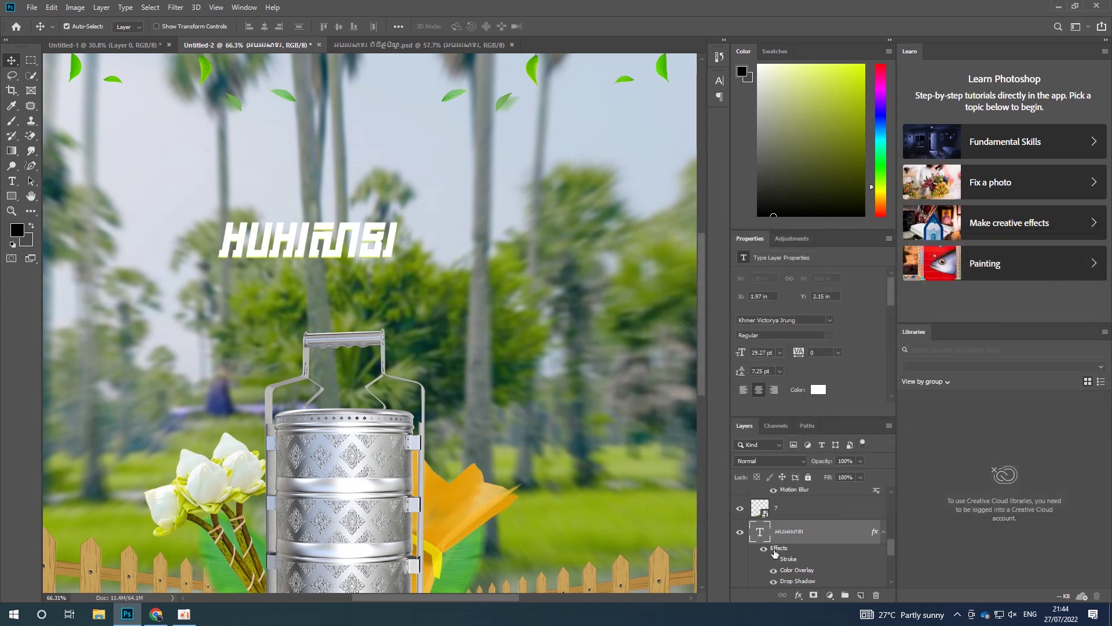
double_click(834, 534)
click(714, 400)
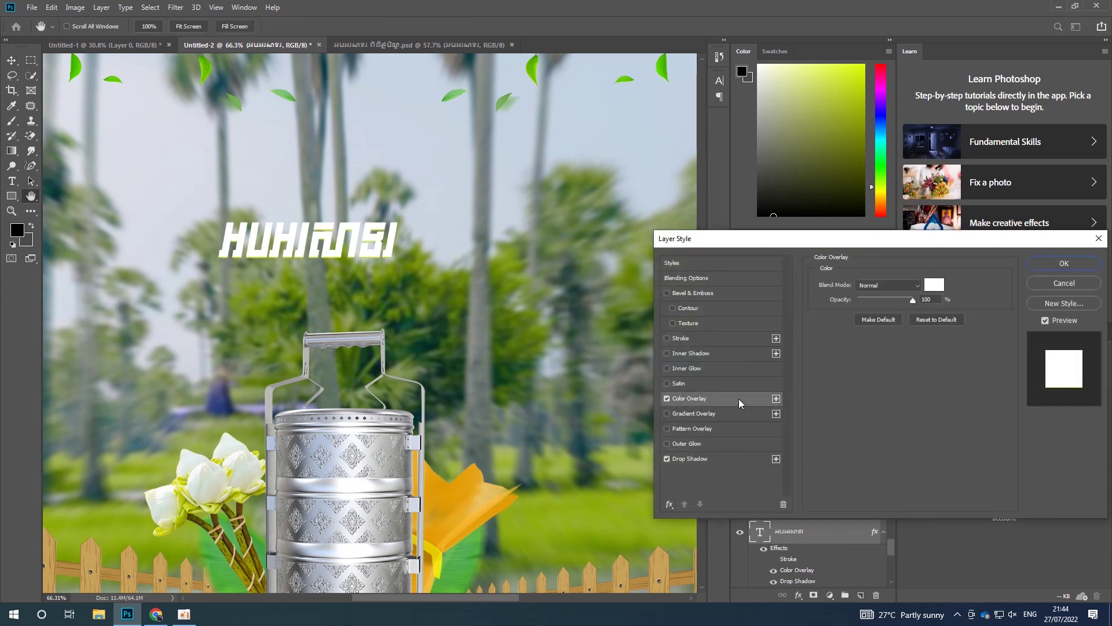
click(686, 460)
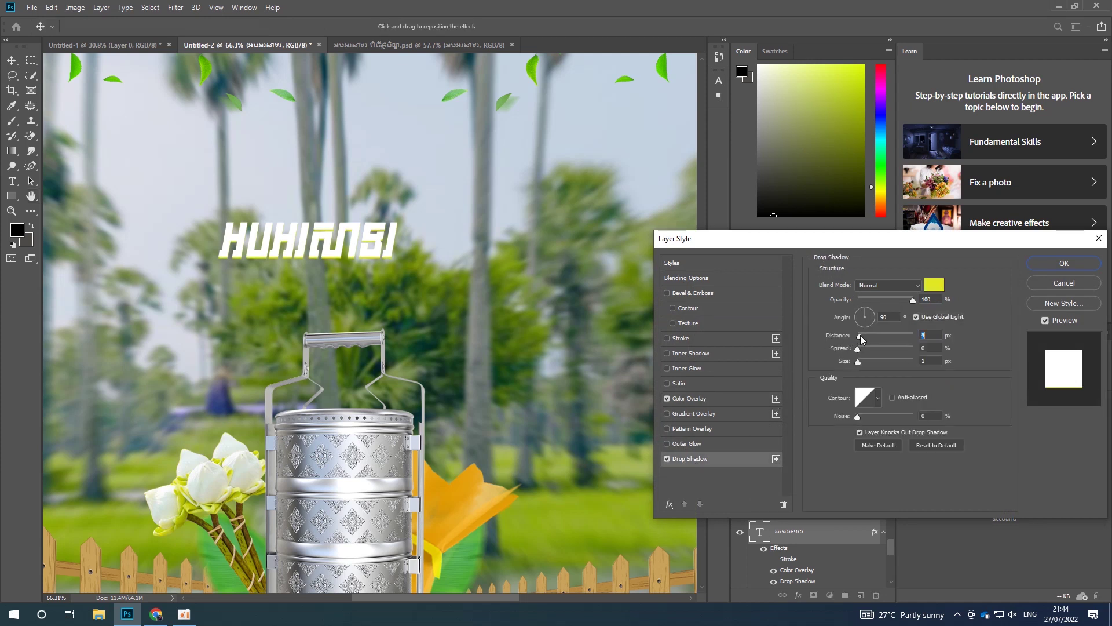
drag(862, 339, 862, 363)
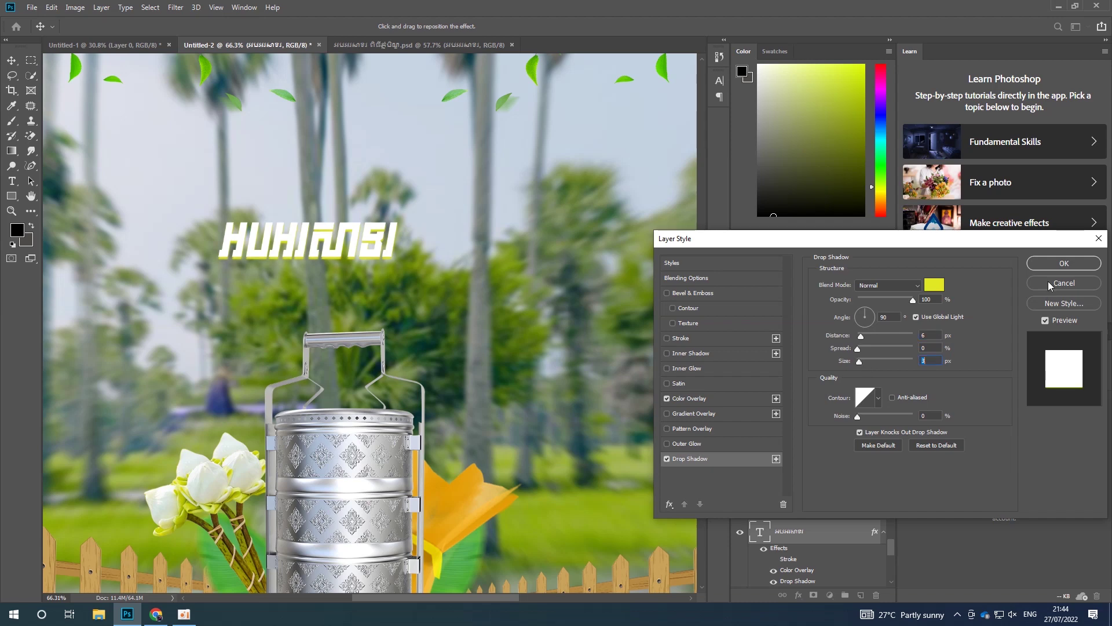
click(1060, 264)
Step: Drag the small white headline up-left over the palm trees
scroll(377, 234, up, 1)
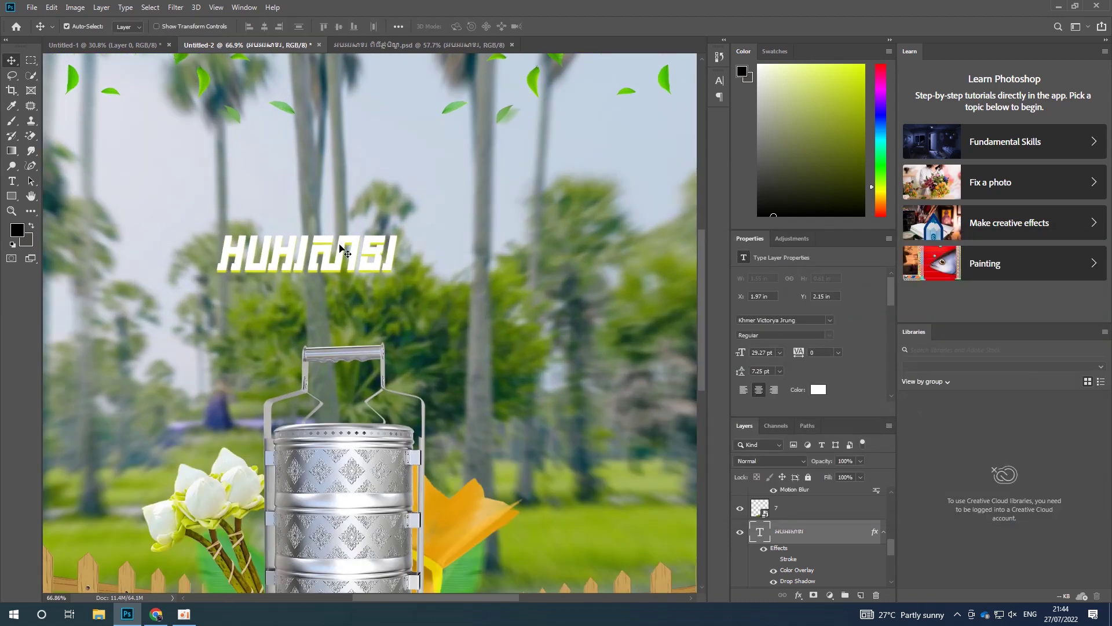
drag(342, 251, 323, 215)
scroll(320, 249, down, 2)
scroll(318, 248, up, 2)
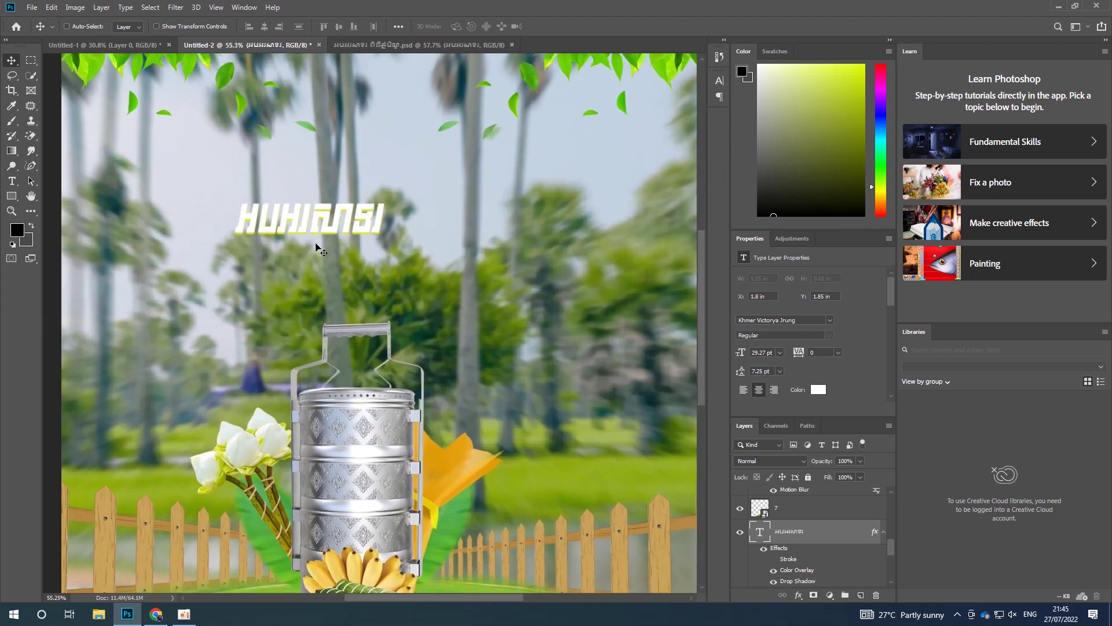
click(158, 614)
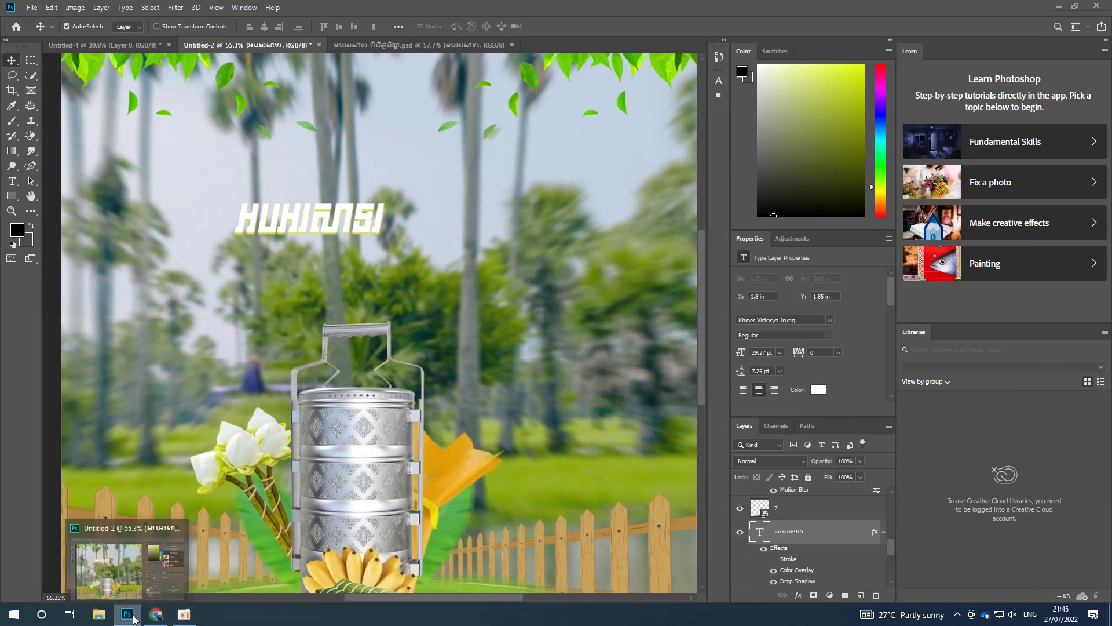
Step: Bring the large Khmer title from the PSD tab into the composite, just below the headline
click(127, 615)
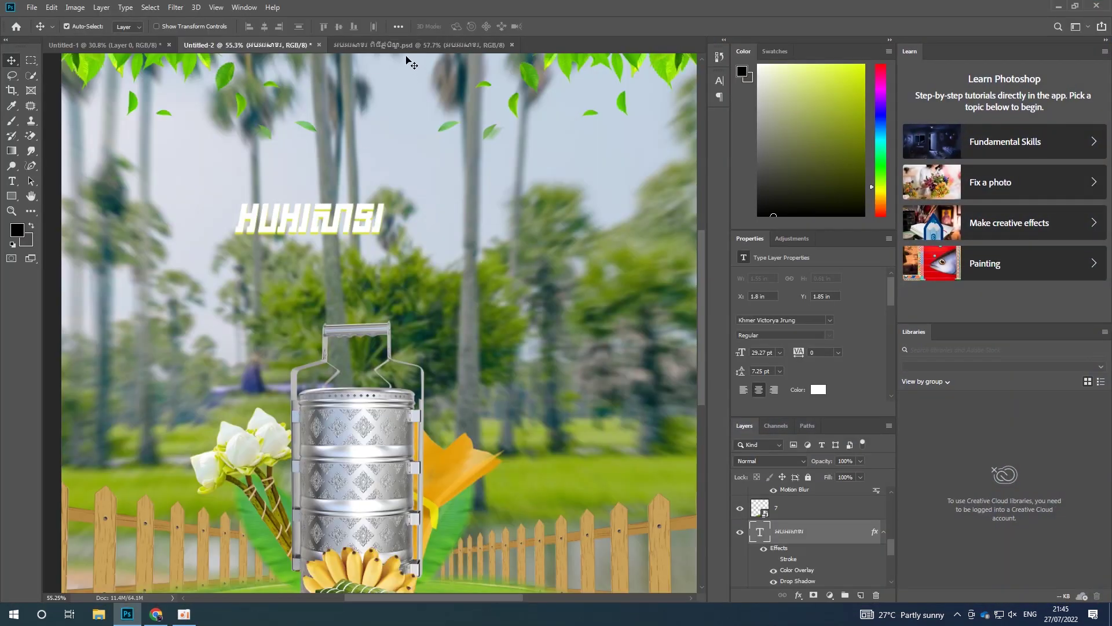
click(411, 45)
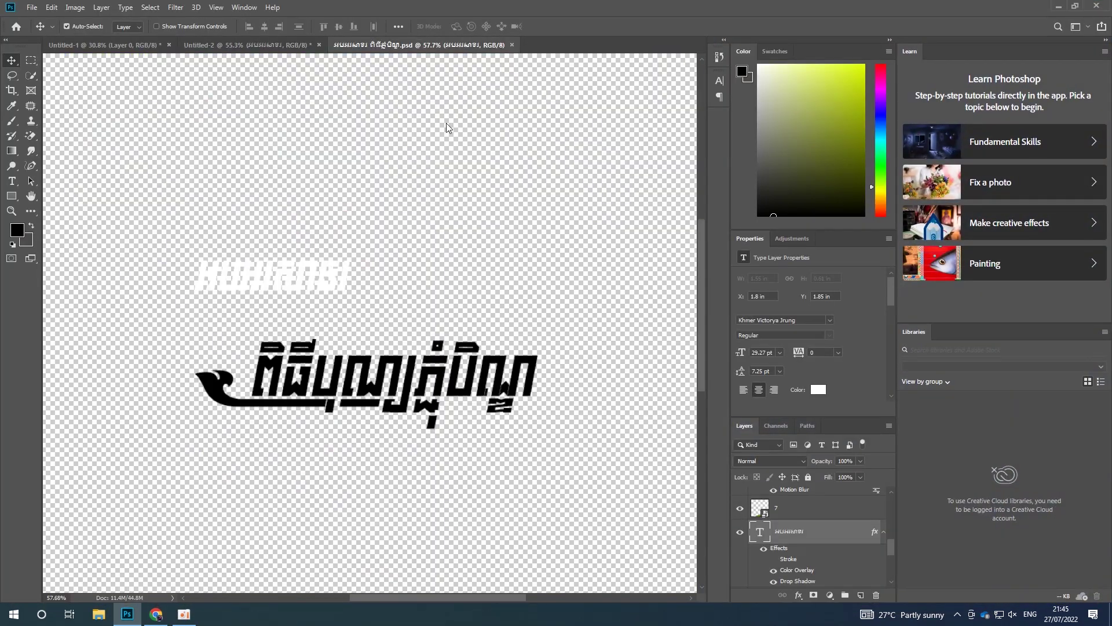
drag(422, 376, 452, 316)
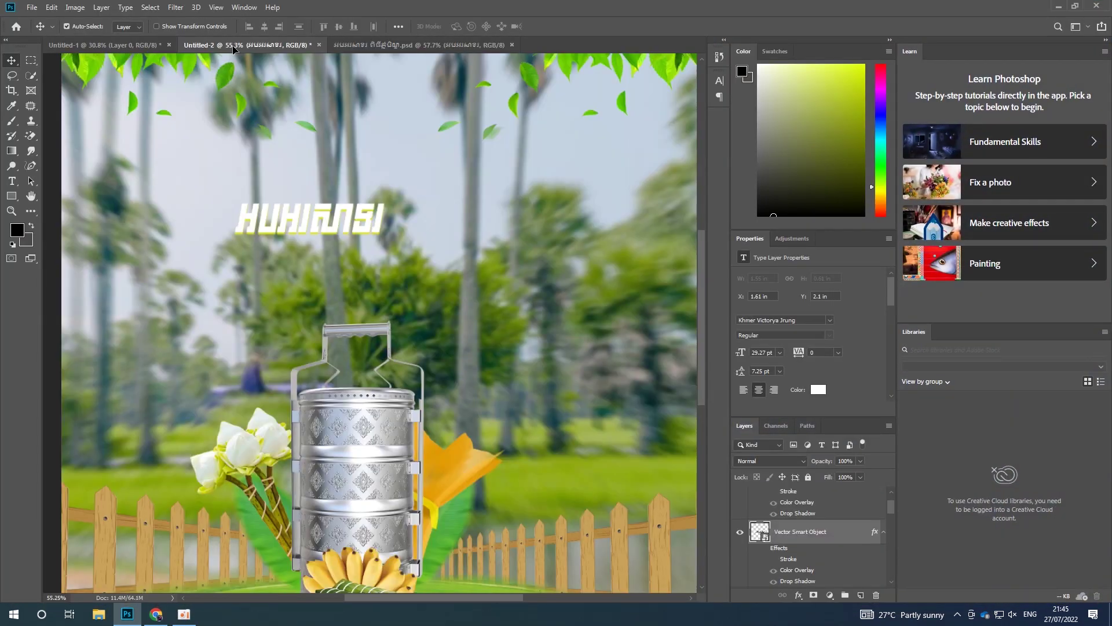
drag(452, 315, 397, 280)
scroll(440, 302, up, 2)
drag(398, 276, 399, 278)
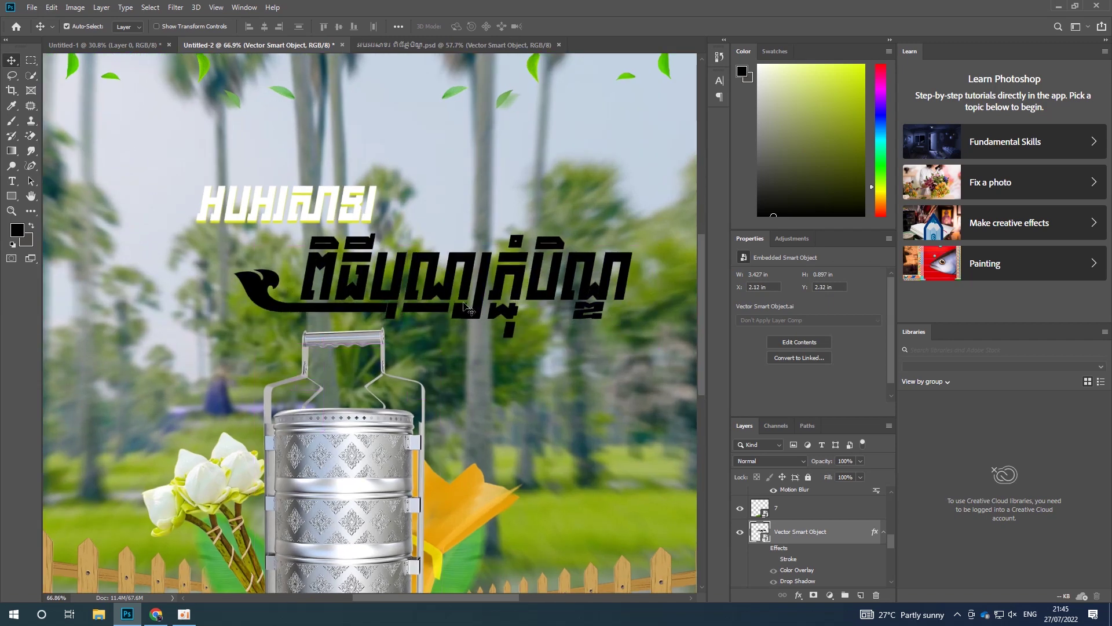
Step: Paste the white fill and yellow shadow layer style onto the large title
double_click(853, 537)
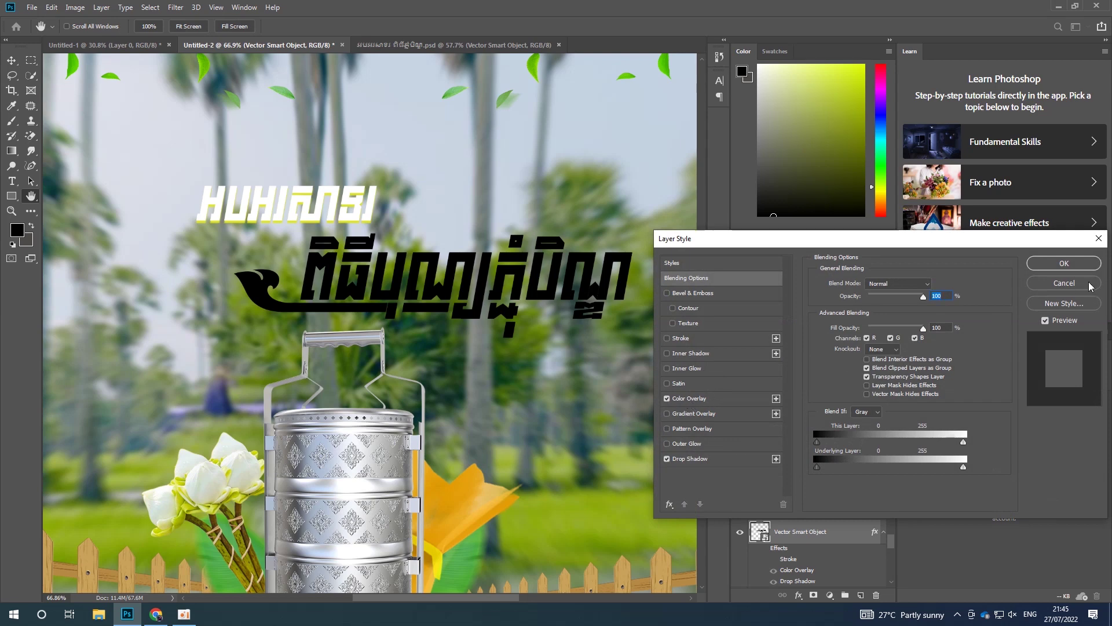
click(1091, 286)
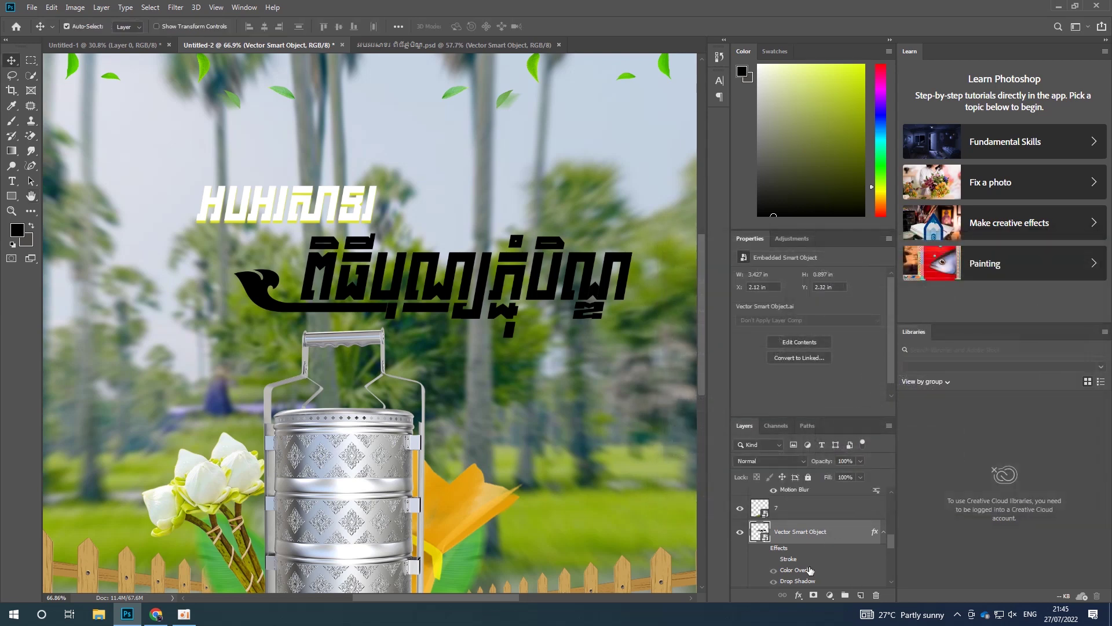
key(ctrl+z)
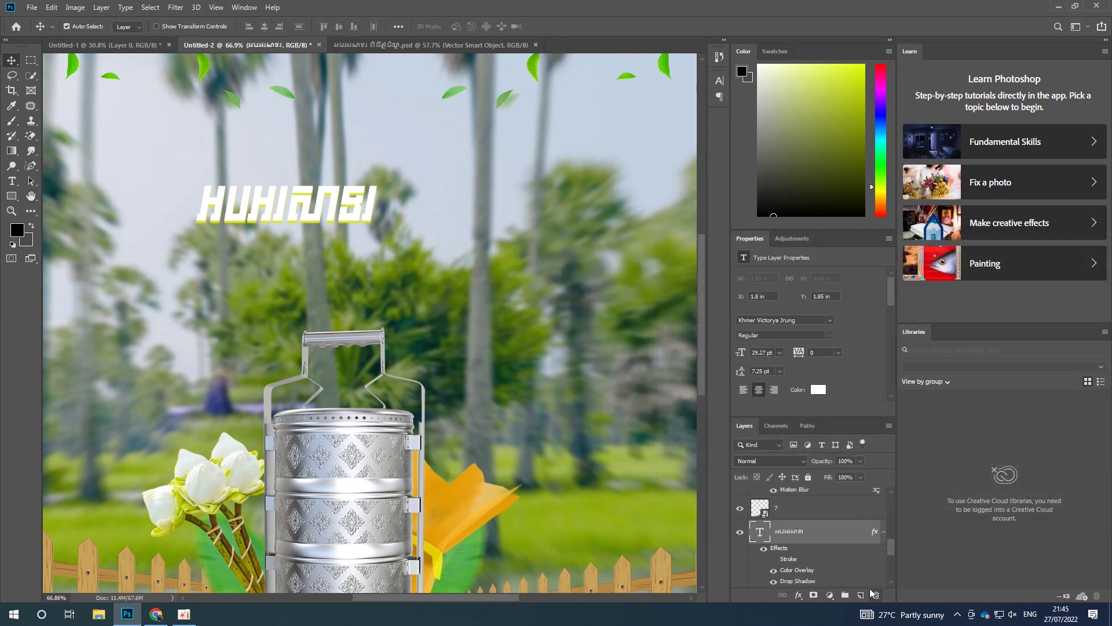
key(ctrl+shift+z)
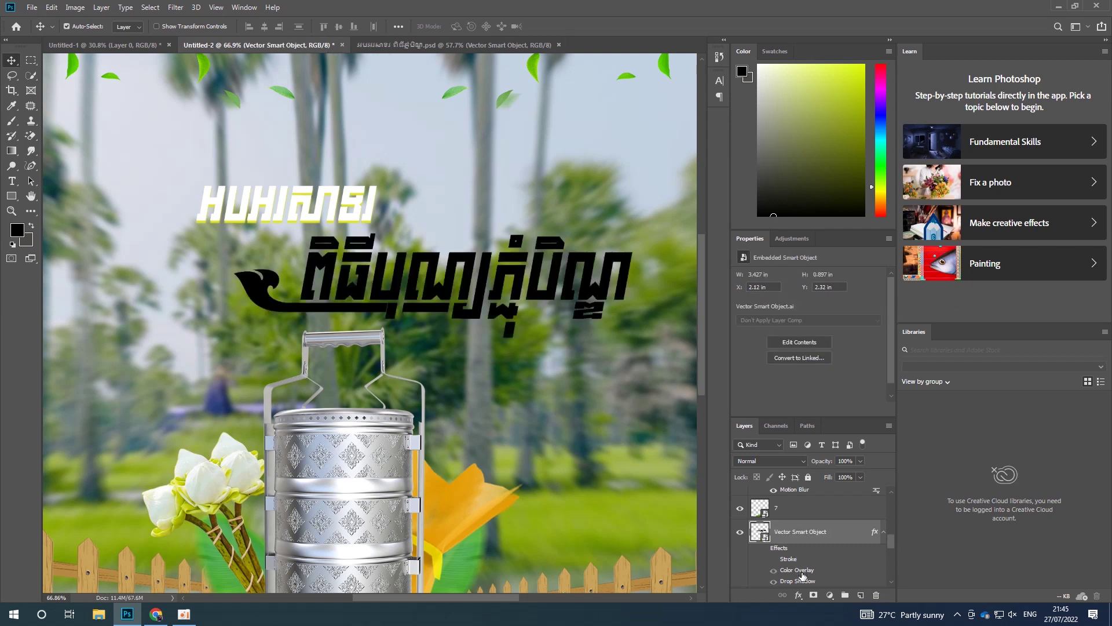
click(774, 579)
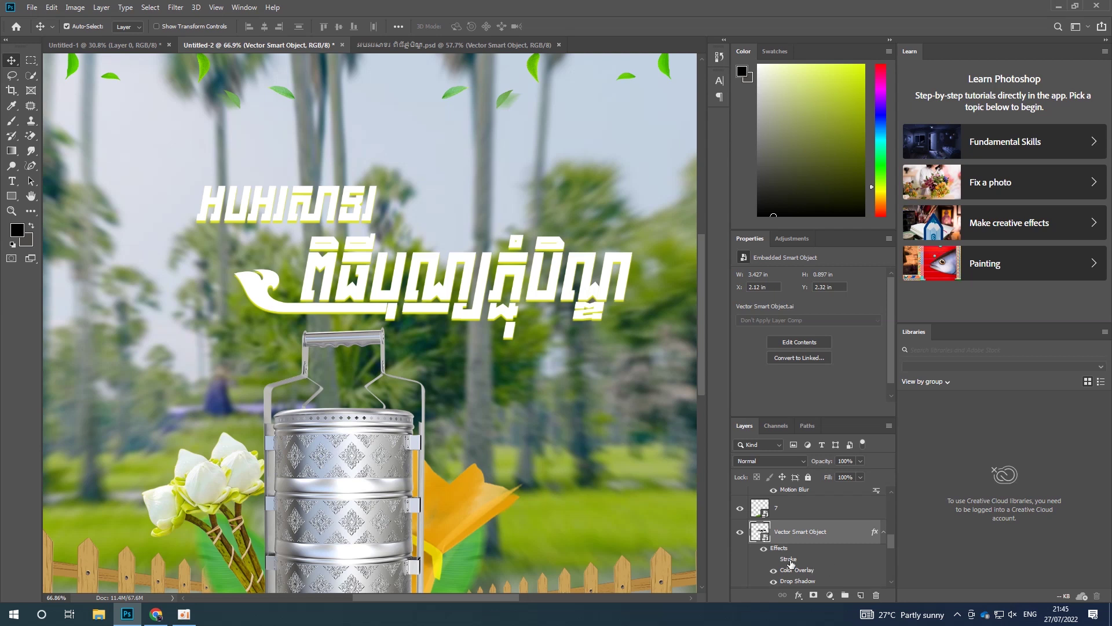
scroll(795, 562, down, 1)
scroll(796, 554, down, 1)
scroll(799, 545, down, 1)
scroll(802, 537, down, 1)
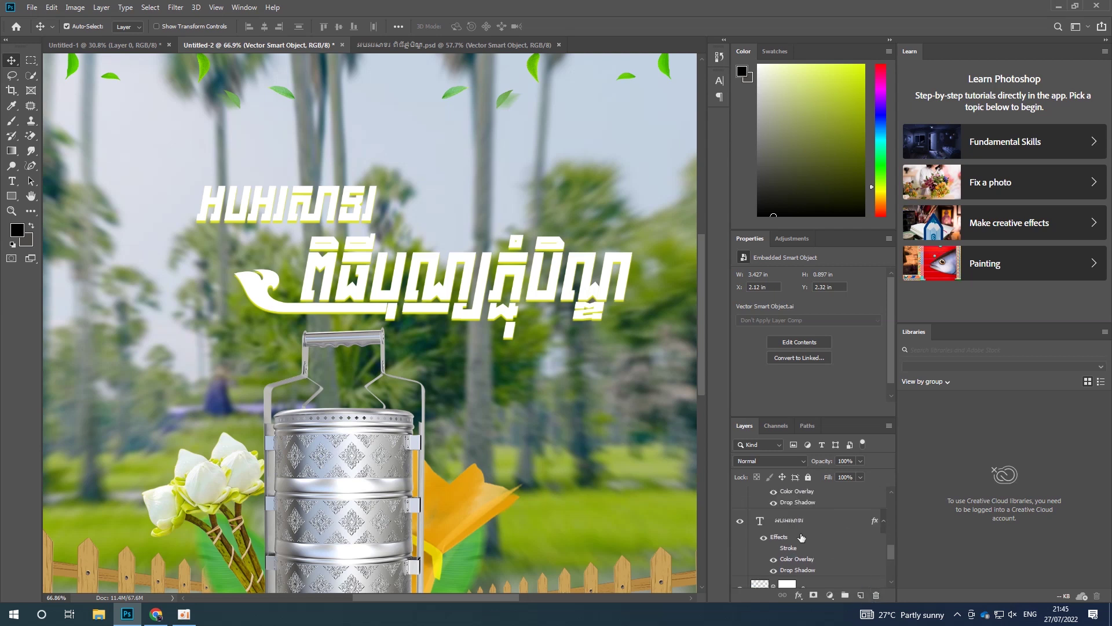
Step: Set the large title's Drop Shadow distance to 3
click(779, 525)
scroll(777, 509, up, 2)
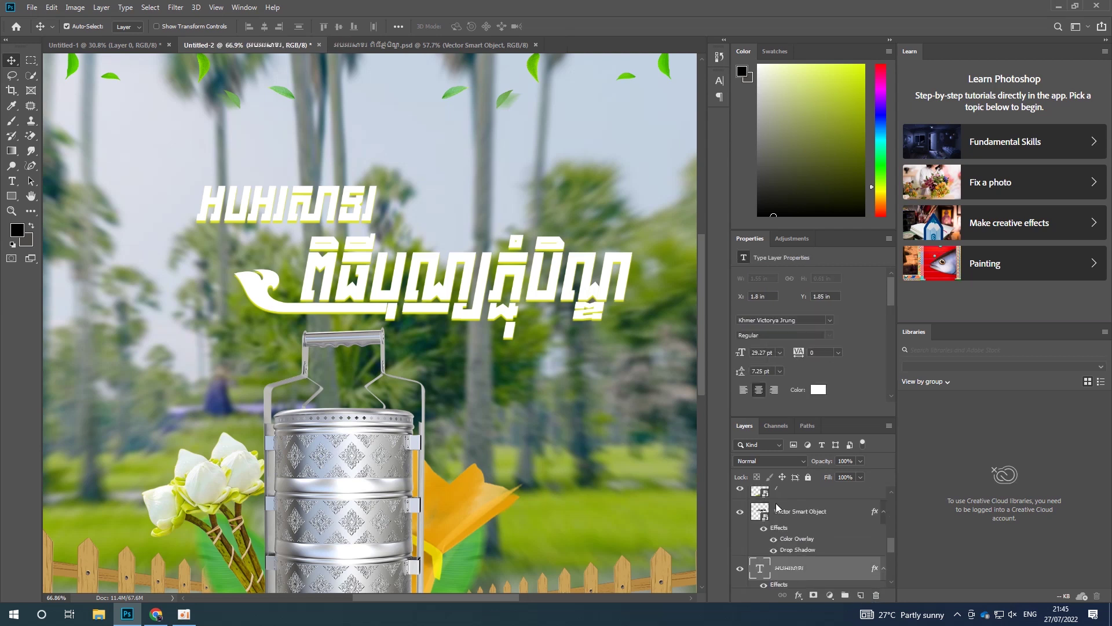
click(818, 517)
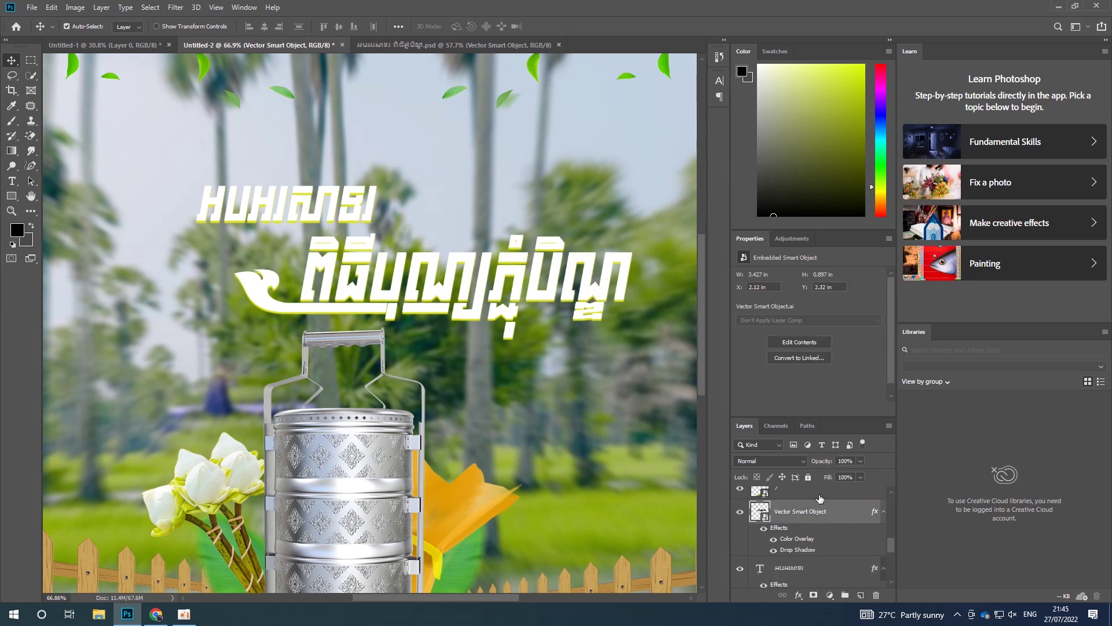
double_click(820, 510)
click(689, 398)
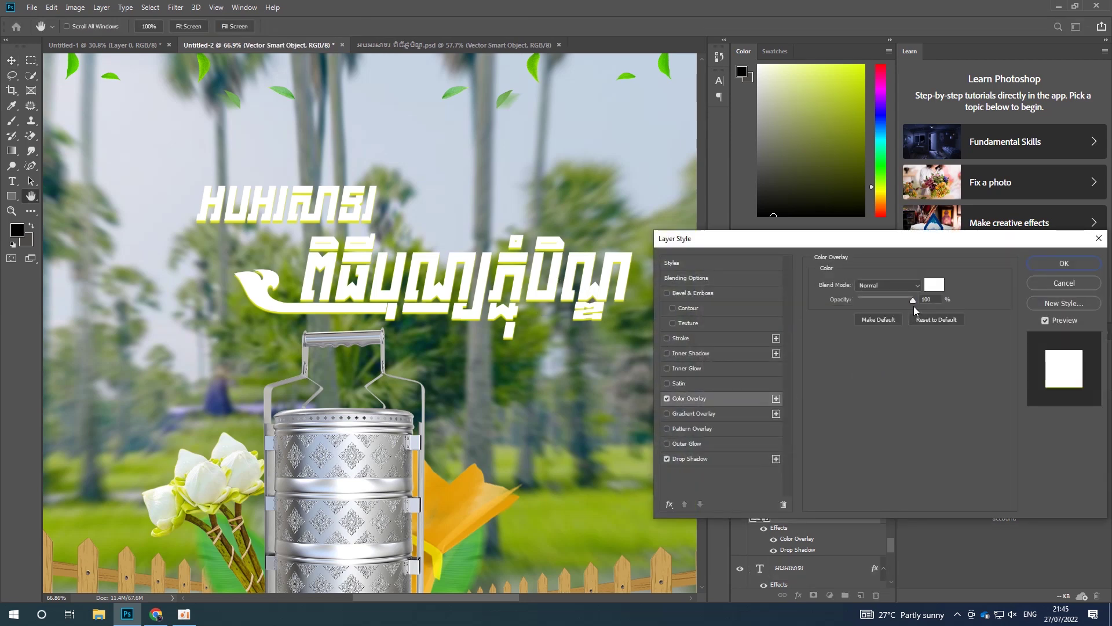
click(704, 457)
drag(859, 346, 863, 356)
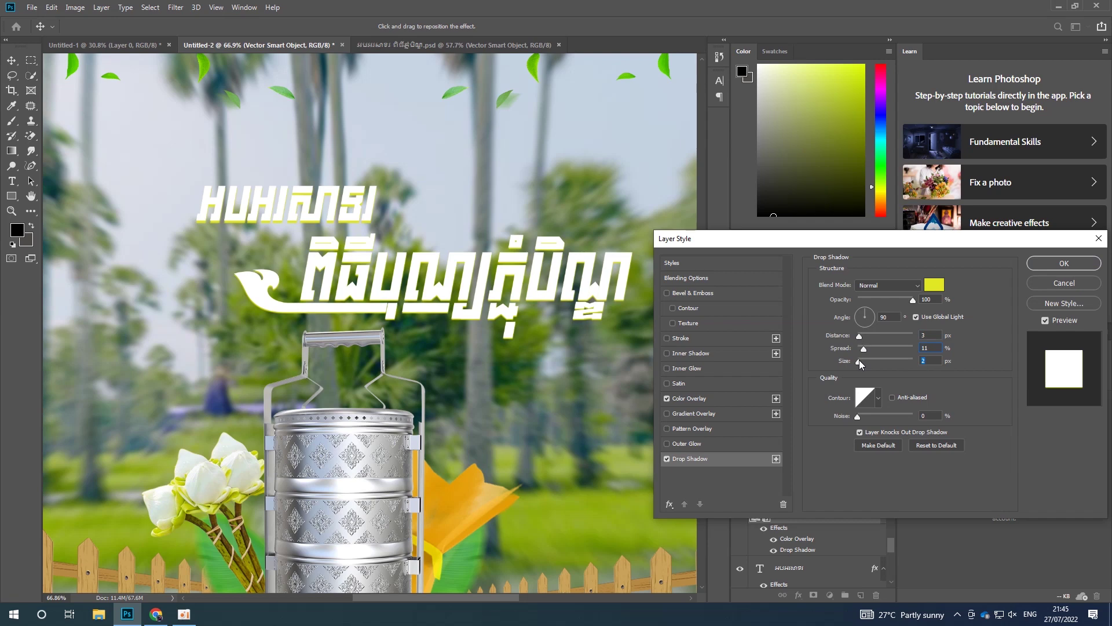
click(1040, 264)
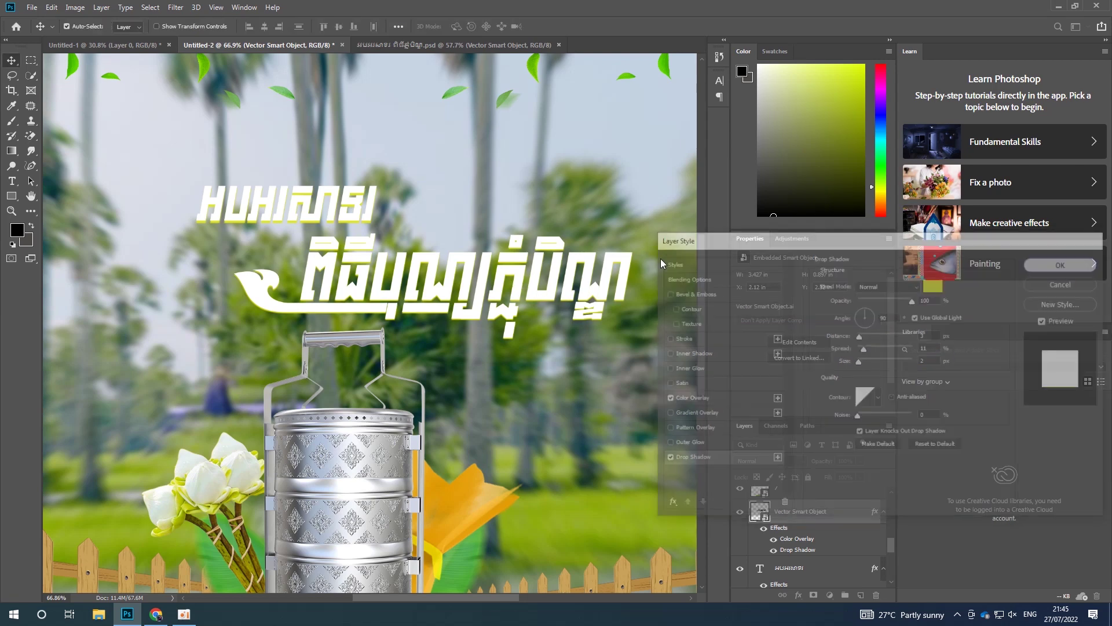
Step: Shift the titles up and left, then duplicate the large title layer
drag(404, 222, 349, 177)
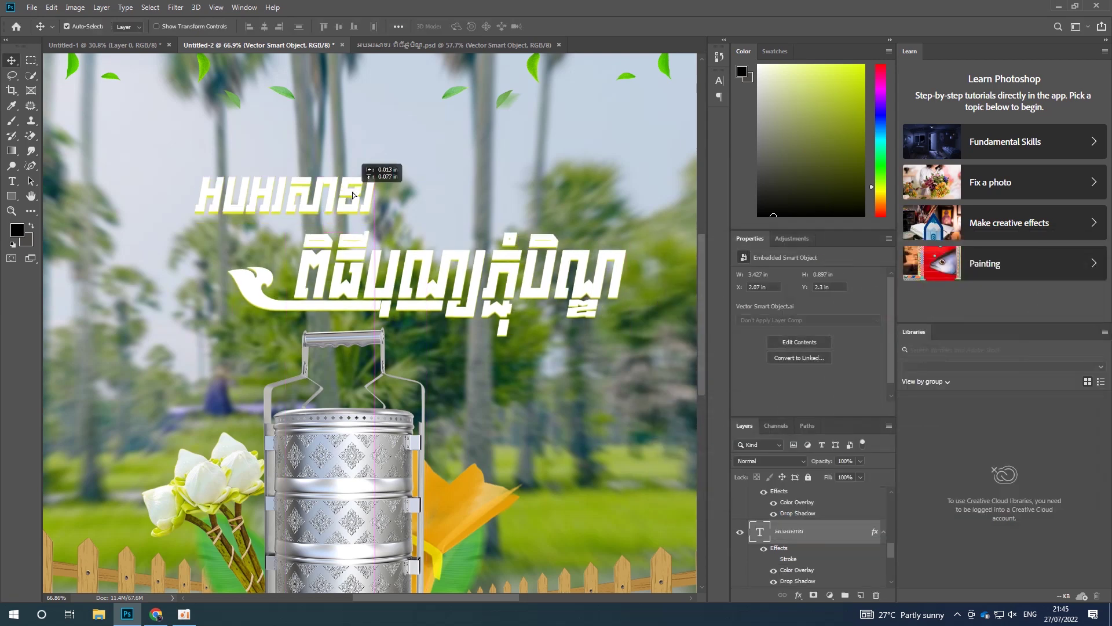
drag(361, 262, 352, 242)
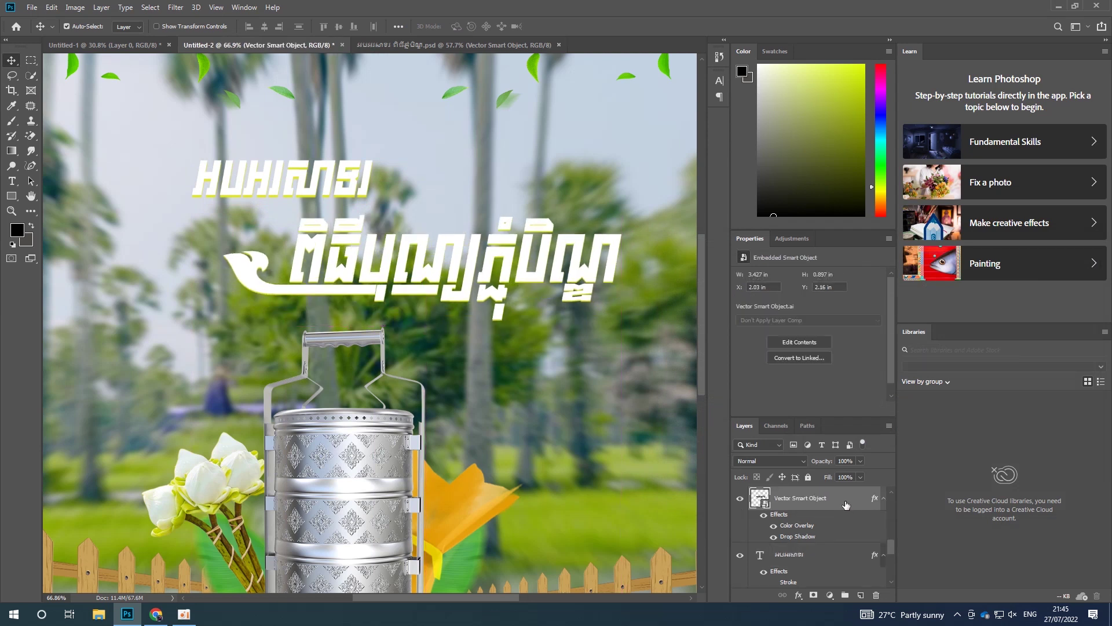
key(ctrl+j)
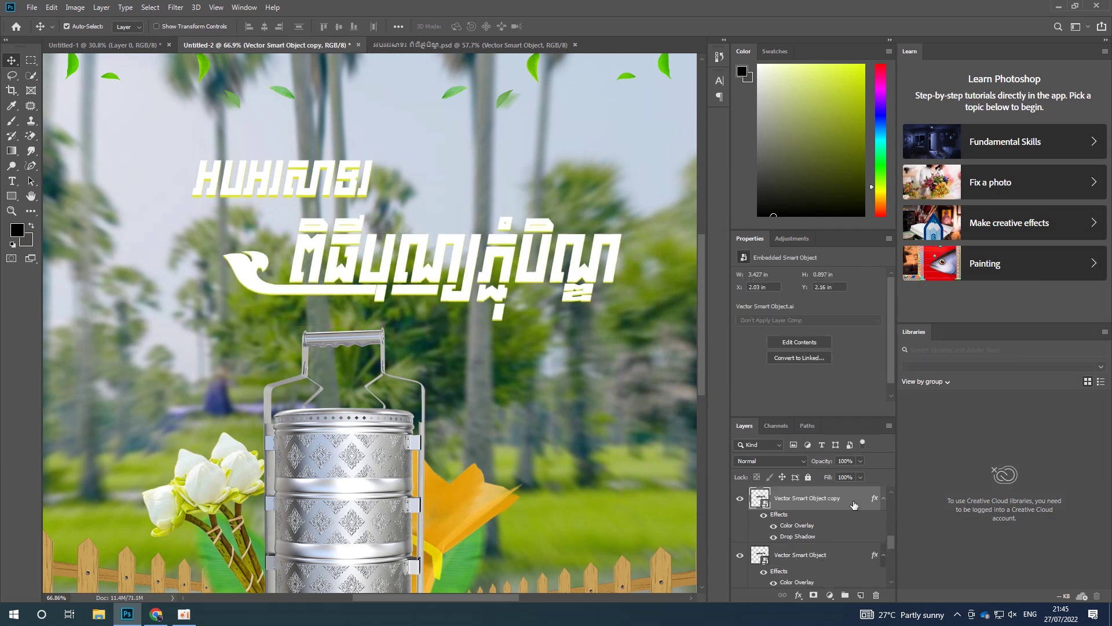
Step: Add a 24 px blue Stroke outline to the original title layer
double_click(843, 558)
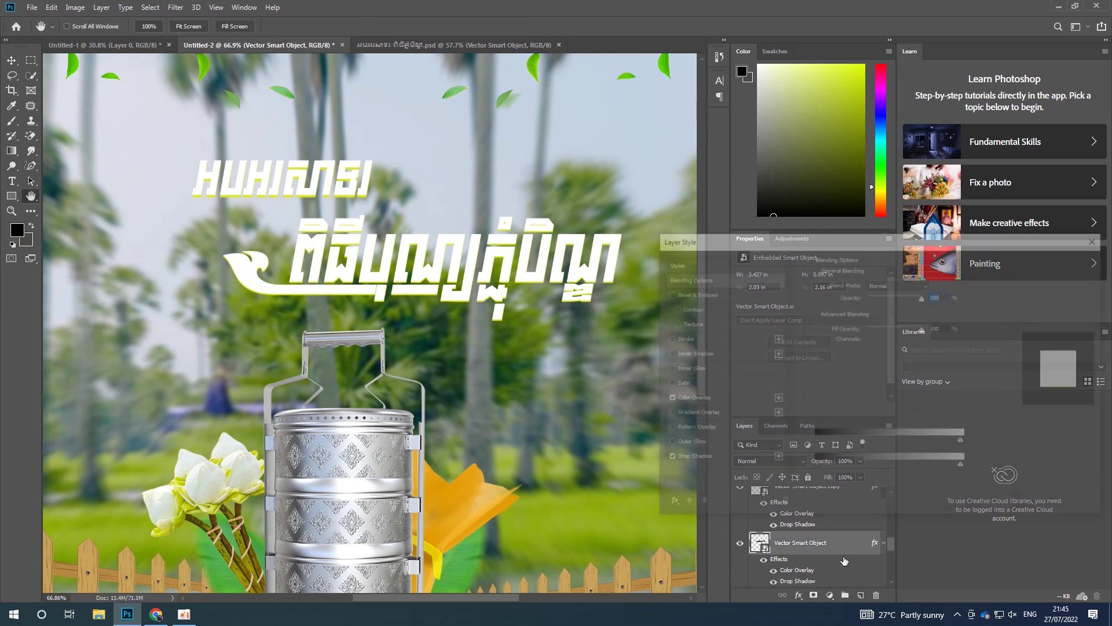
click(696, 340)
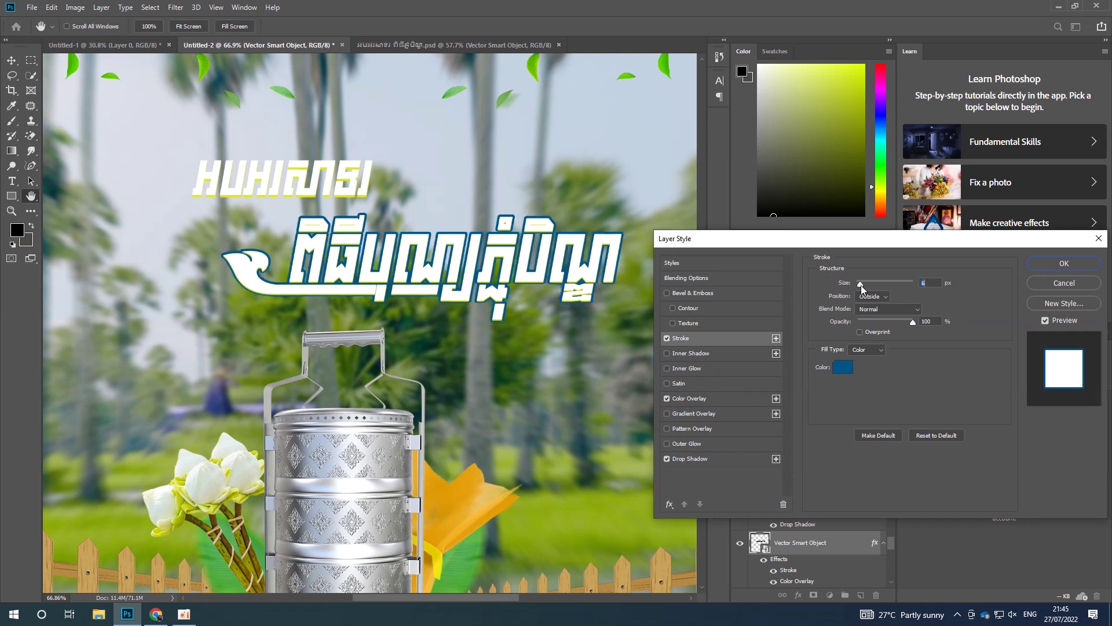
drag(861, 285, 868, 284)
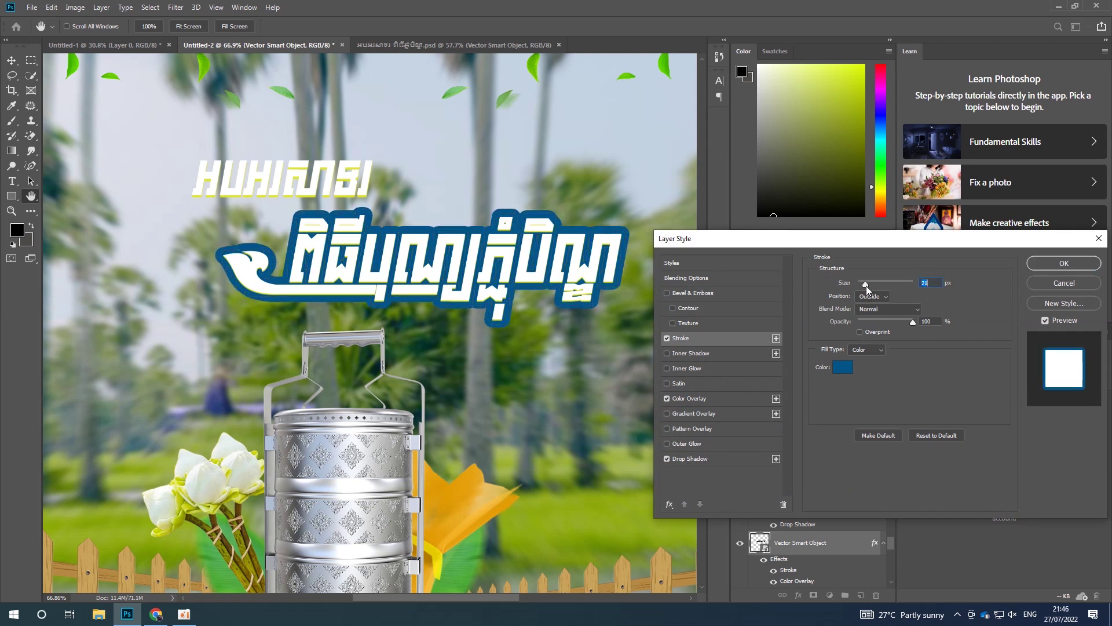
drag(912, 322, 921, 322)
drag(865, 284, 864, 283)
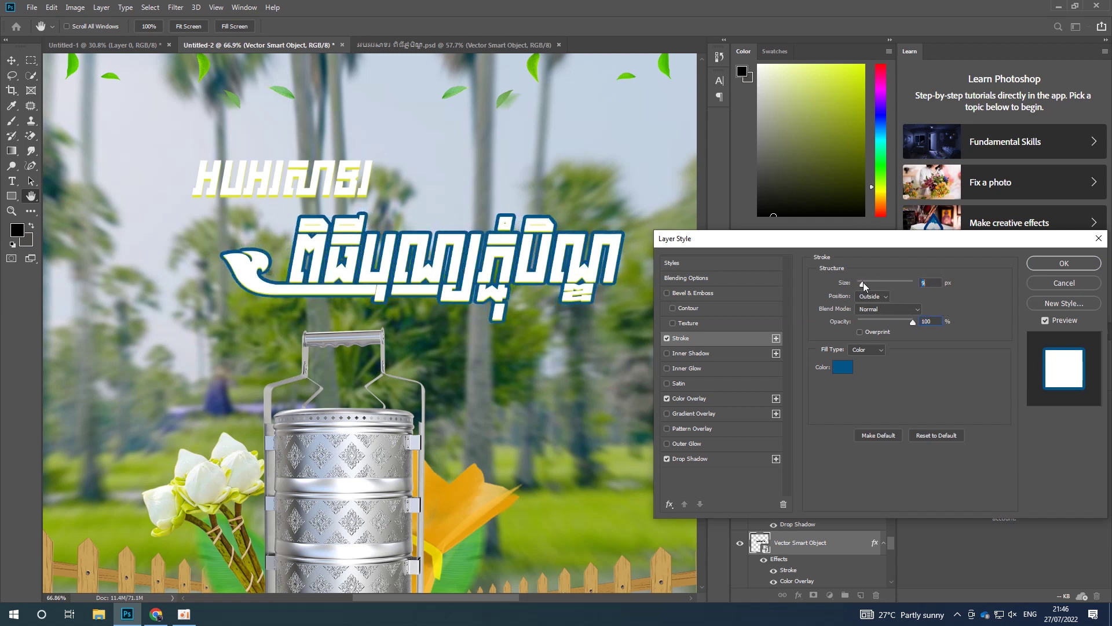
click(1040, 266)
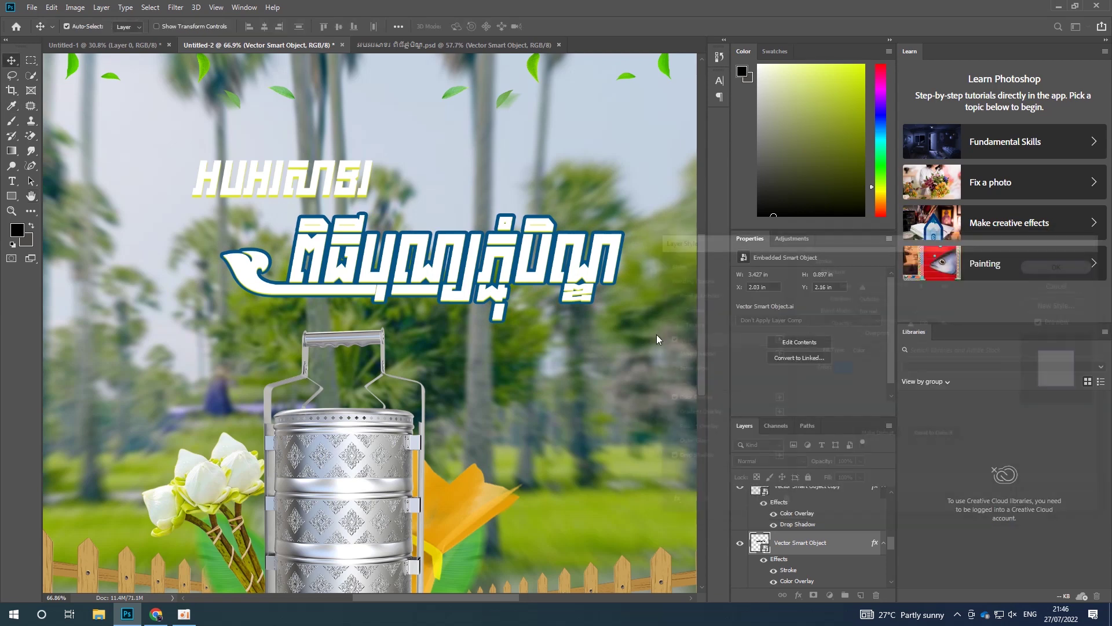
Step: Nudge the title left and right with the arrow keys to fine-tune its position
key(Left)
key(Left)
key(Left)
key(Left)
key(Left)
key(Left)
key(Left)
key(Left)
key(Left)
key(Right)
key(Right)
key(Right)
key(Right)
key(Right)
key(Right)
key(Right)
key(Right)
key(Right)
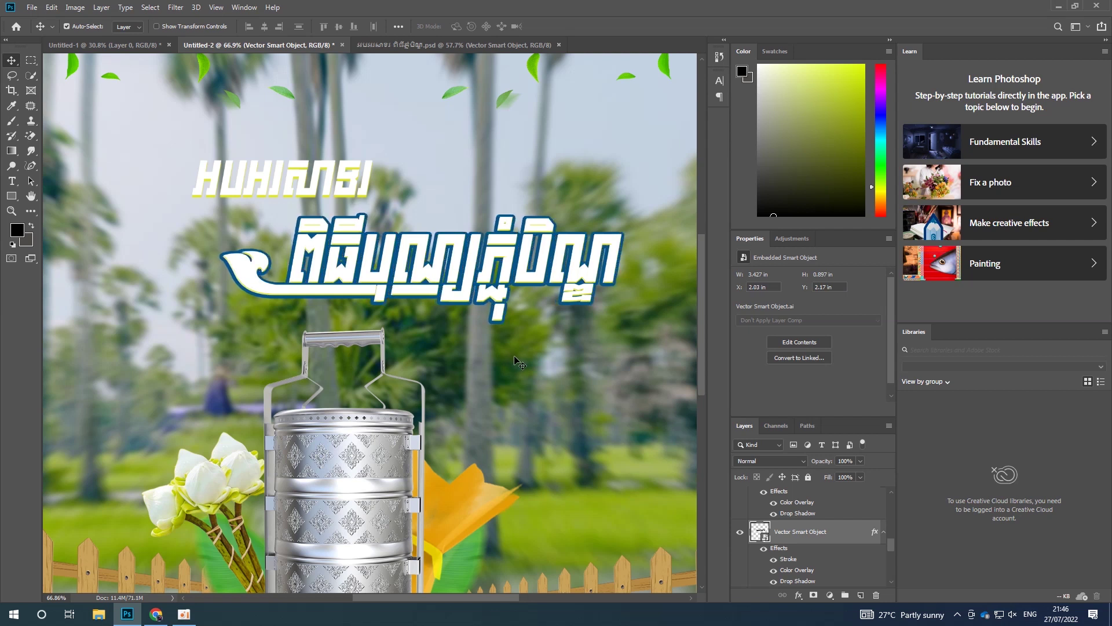
key(Left)
key(Left)
key(Left)
key(Right)
key(Right)
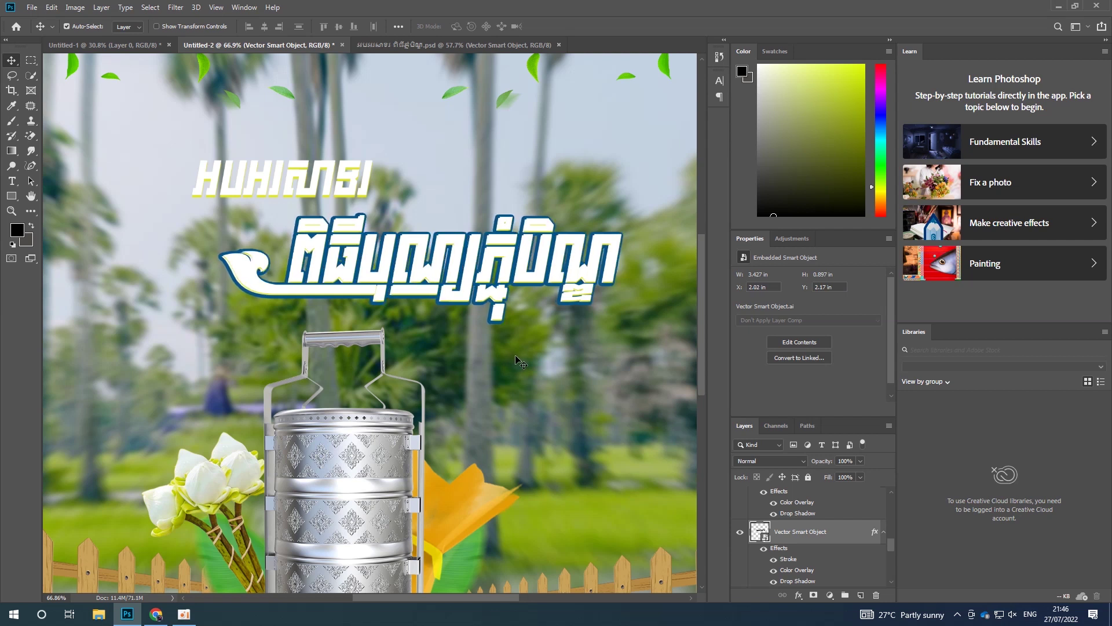
key(Right)
scroll(469, 260, up, 2)
scroll(455, 254, up, 2)
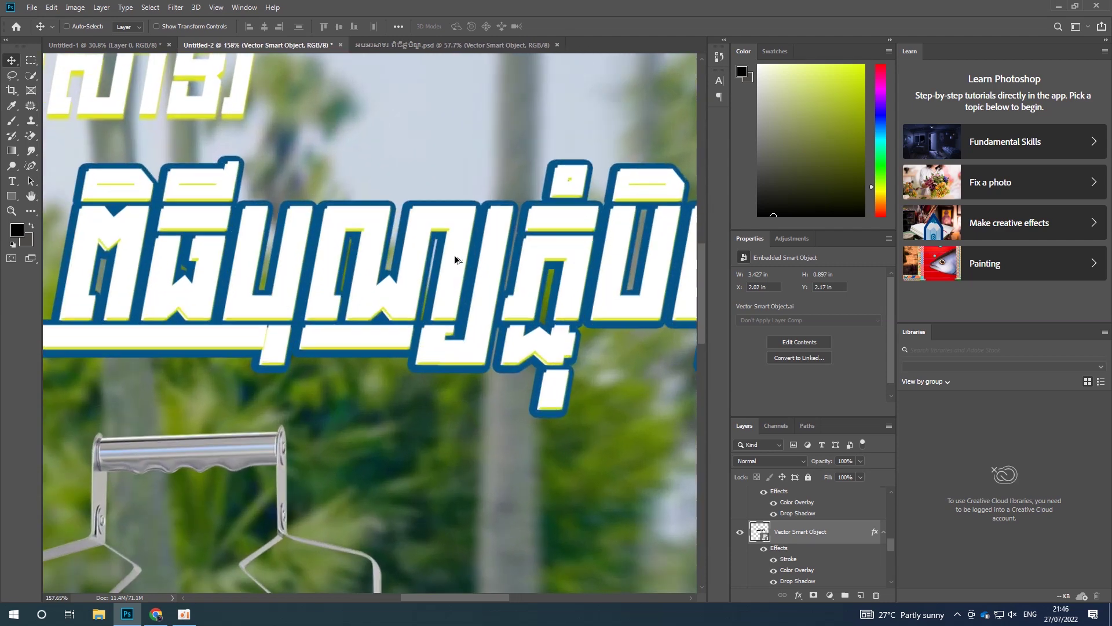
scroll(463, 264, down, 3)
Step: Undo the blue outline on the main title and select the Vector Smart Object copy layer
key(ctrl)
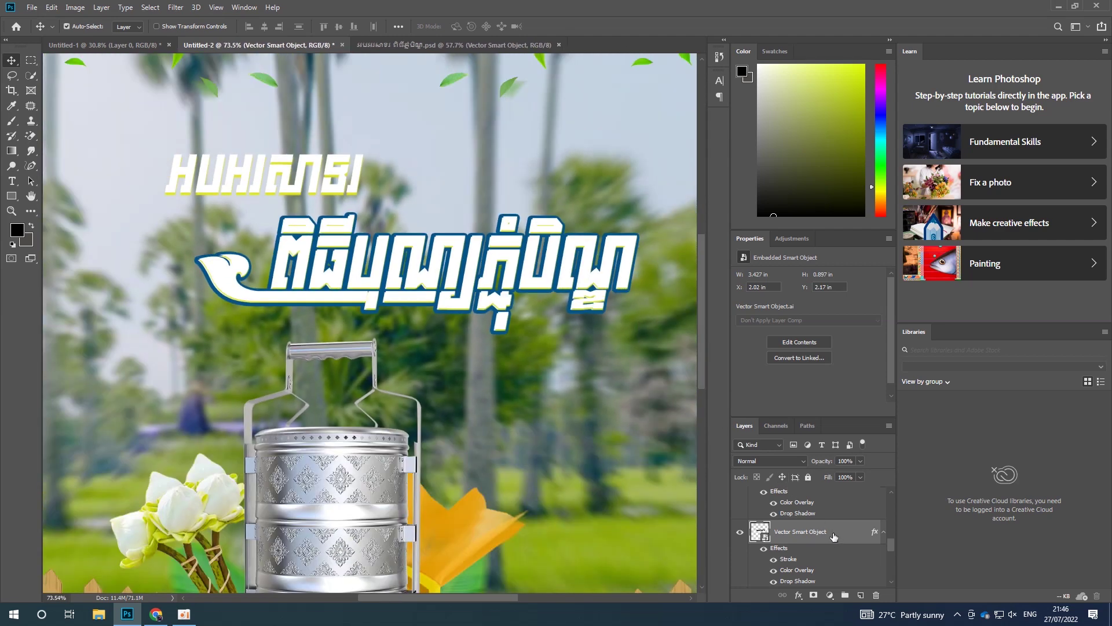
key(ctrl+z)
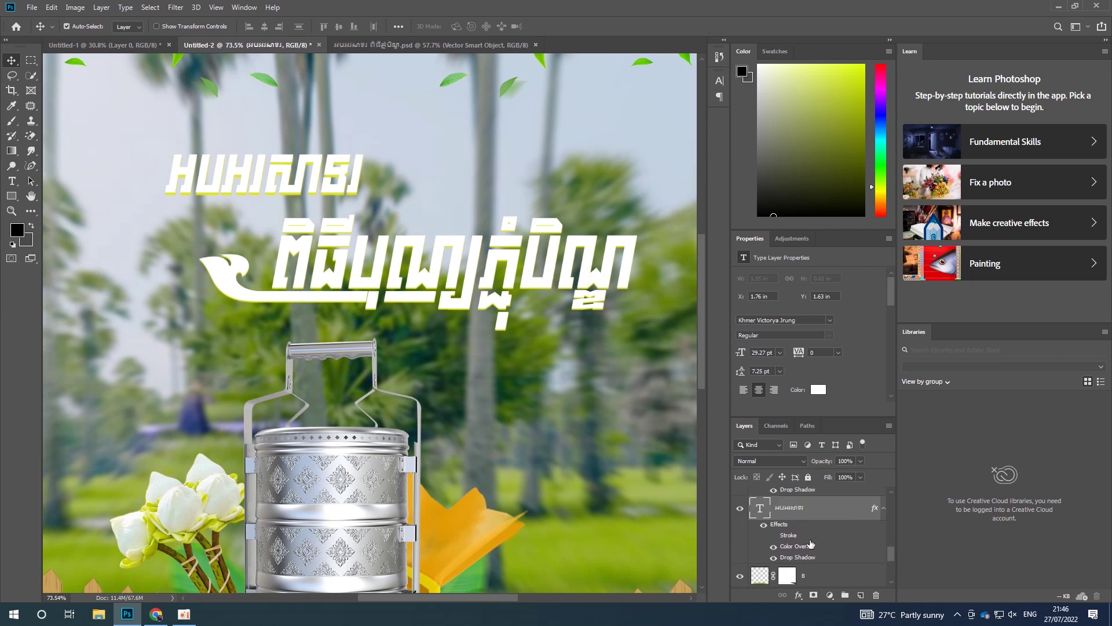
scroll(817, 529, up, 2)
click(814, 501)
Step: Duplicate the title and swap the copy's overlay and shadow for a 10 px blue Stroke
key(ctrl+j)
double_click(843, 559)
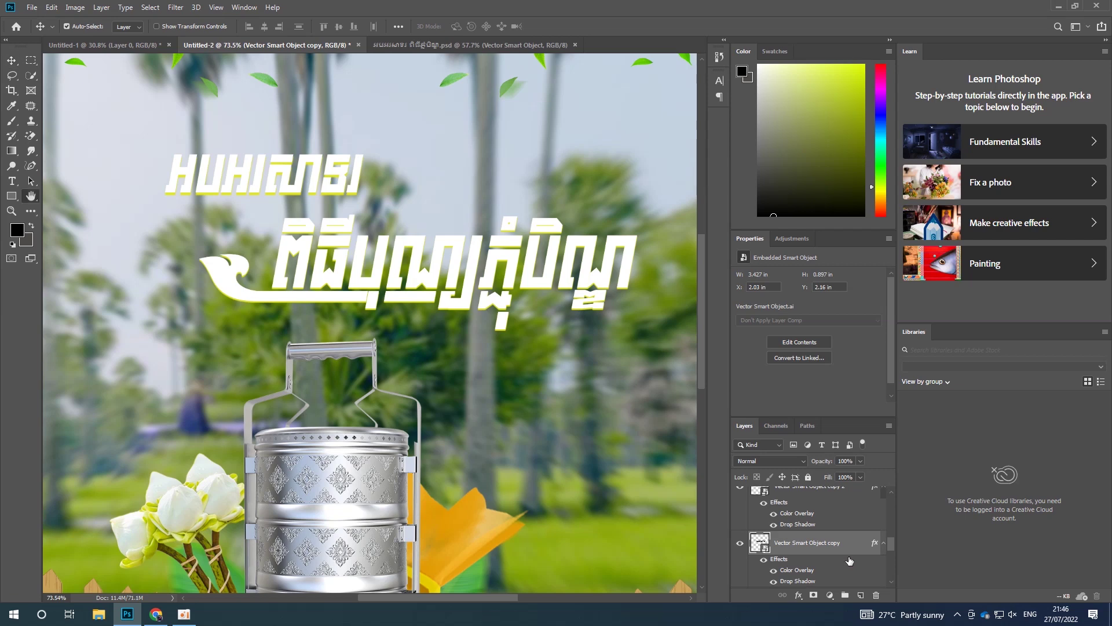
click(666, 459)
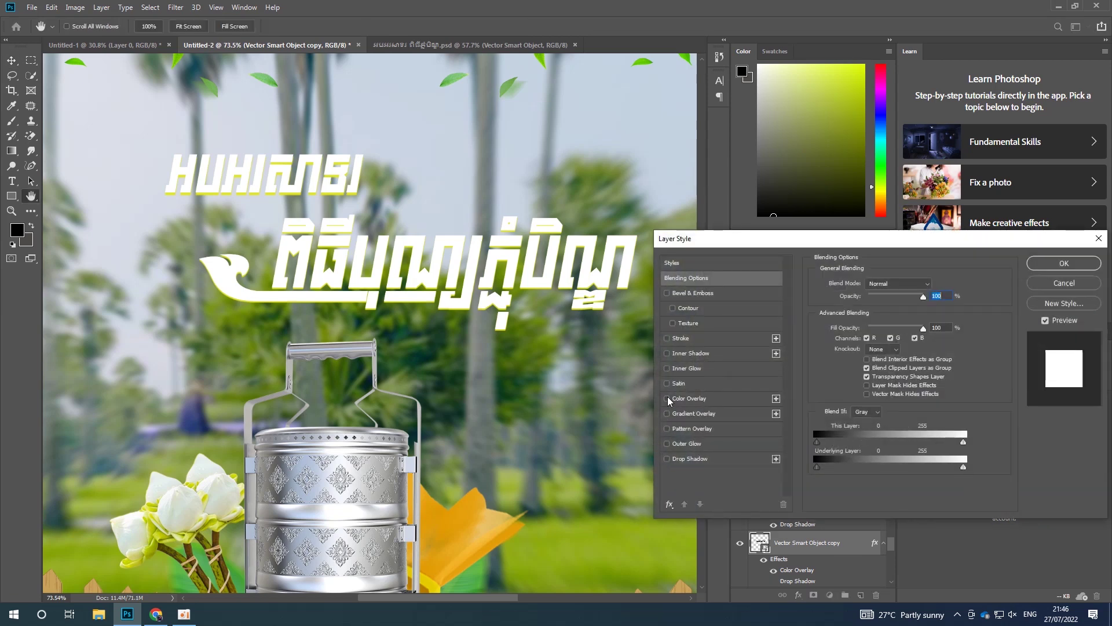
click(666, 399)
click(700, 338)
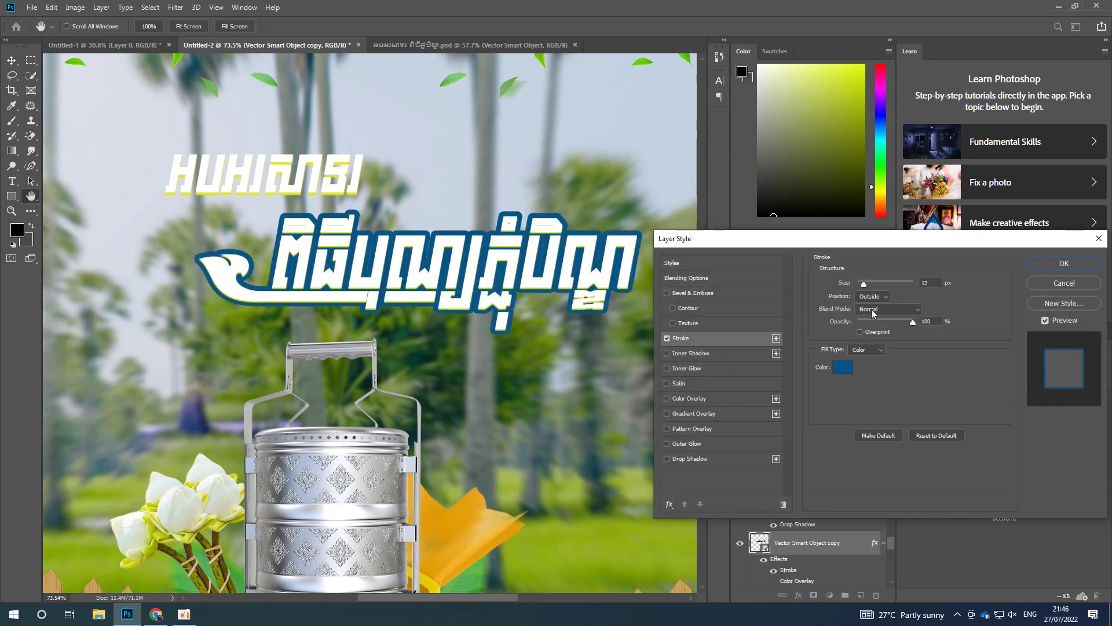
drag(859, 286, 864, 279)
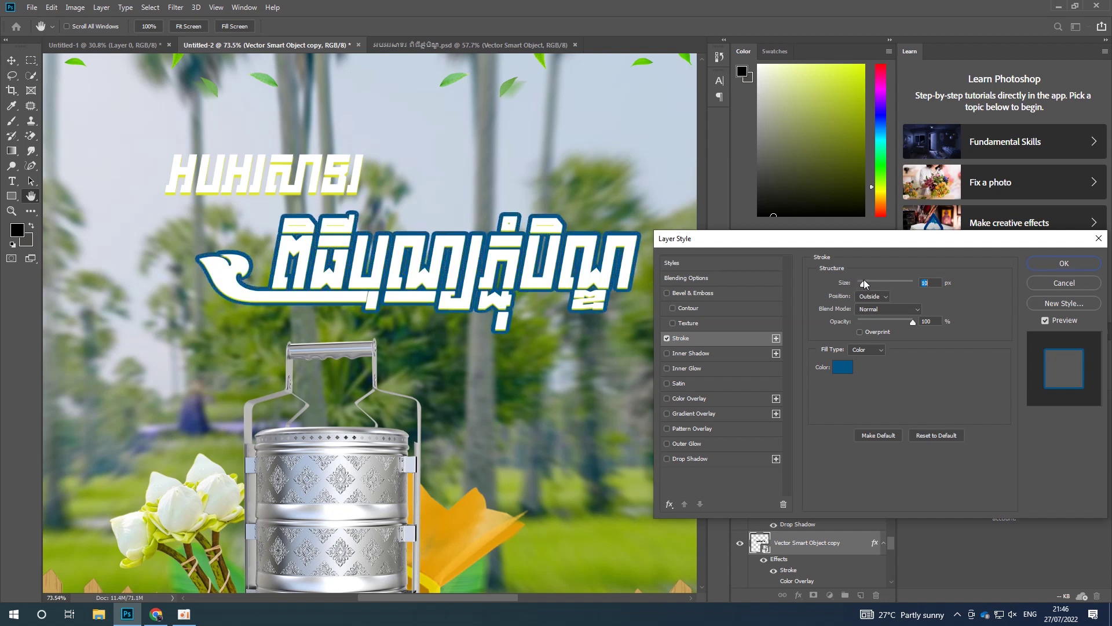
click(1064, 263)
Step: Fit the whole image in view and select the smaller Khmer word's text layer
key(ctrl+0)
scroll(323, 233, up, 2)
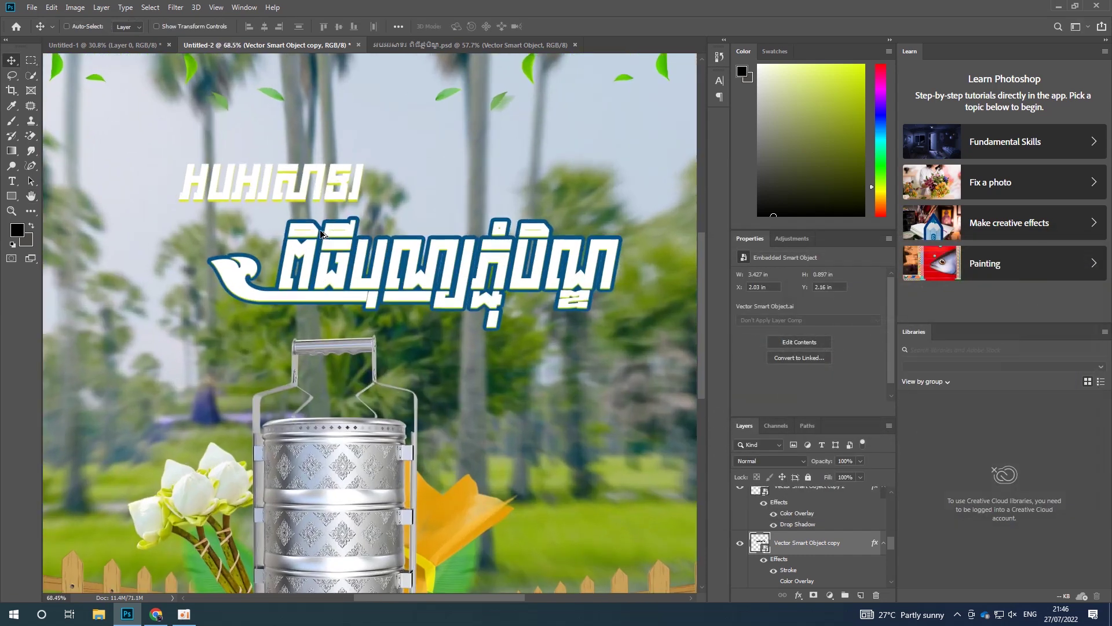
ctrl+click(305, 194)
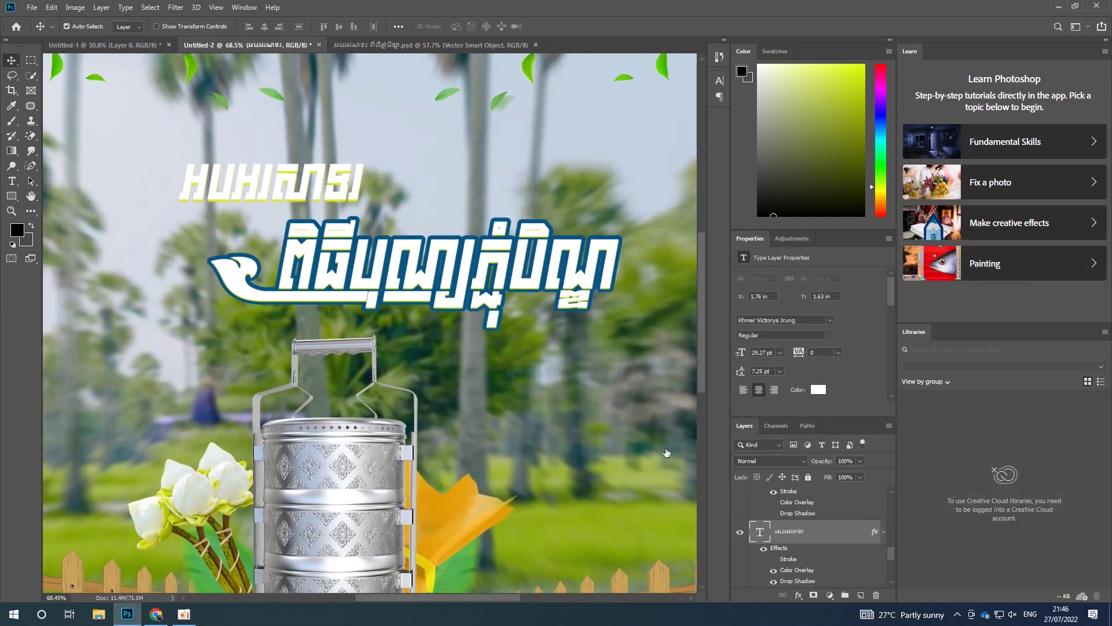
Step: Give the small headline a thin blue Stroke and increase its Drop Shadow distance
double_click(823, 531)
click(686, 338)
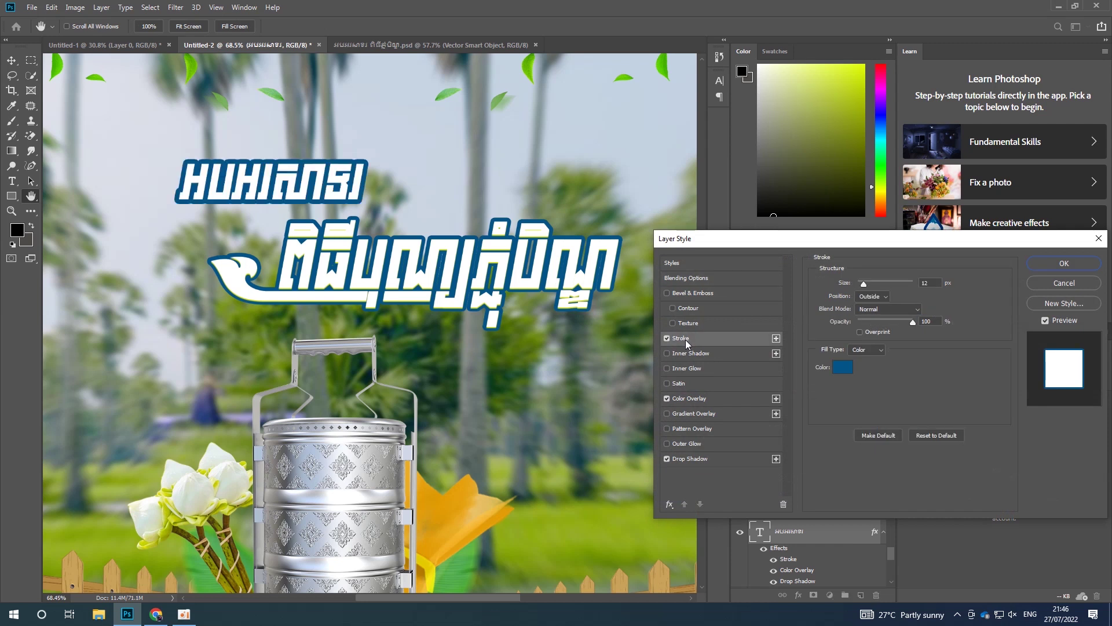
drag(863, 284, 862, 283)
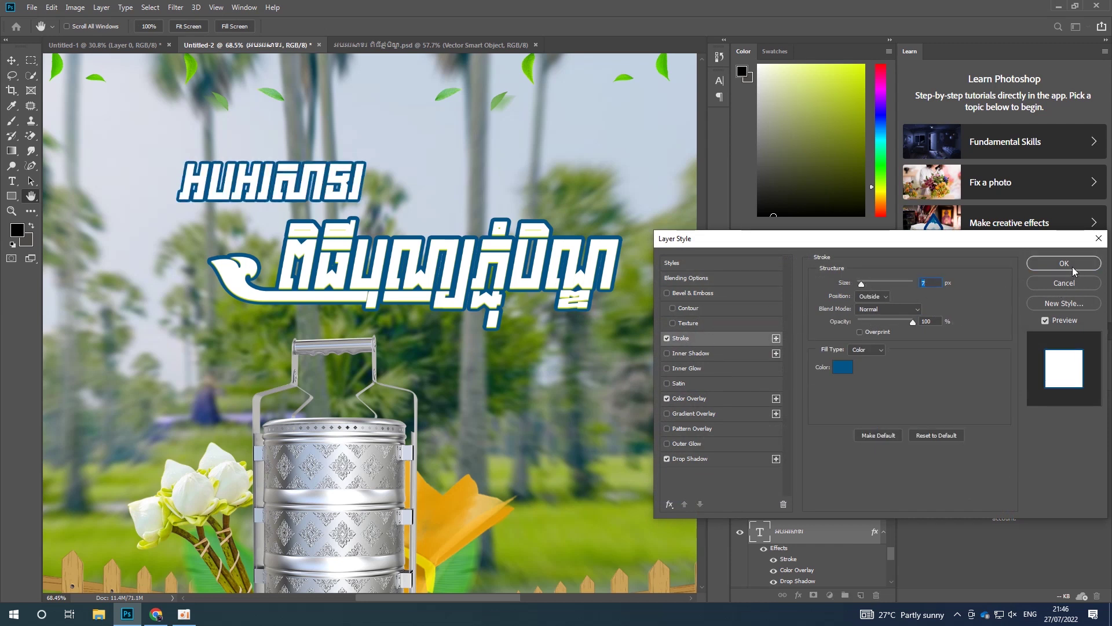
click(714, 460)
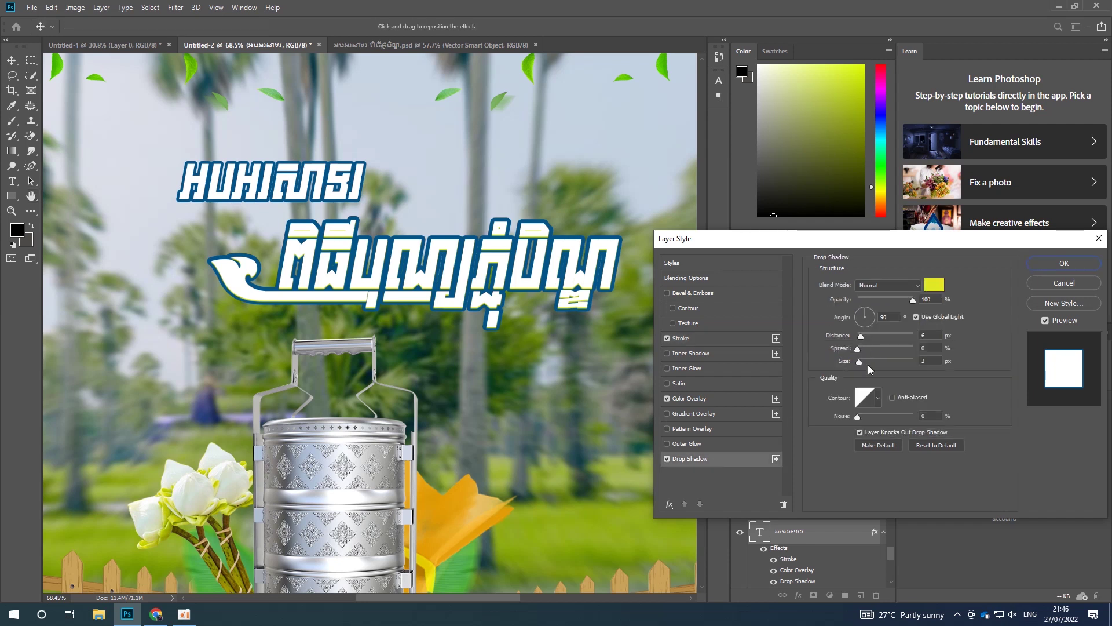
drag(861, 336, 867, 340)
key(Return)
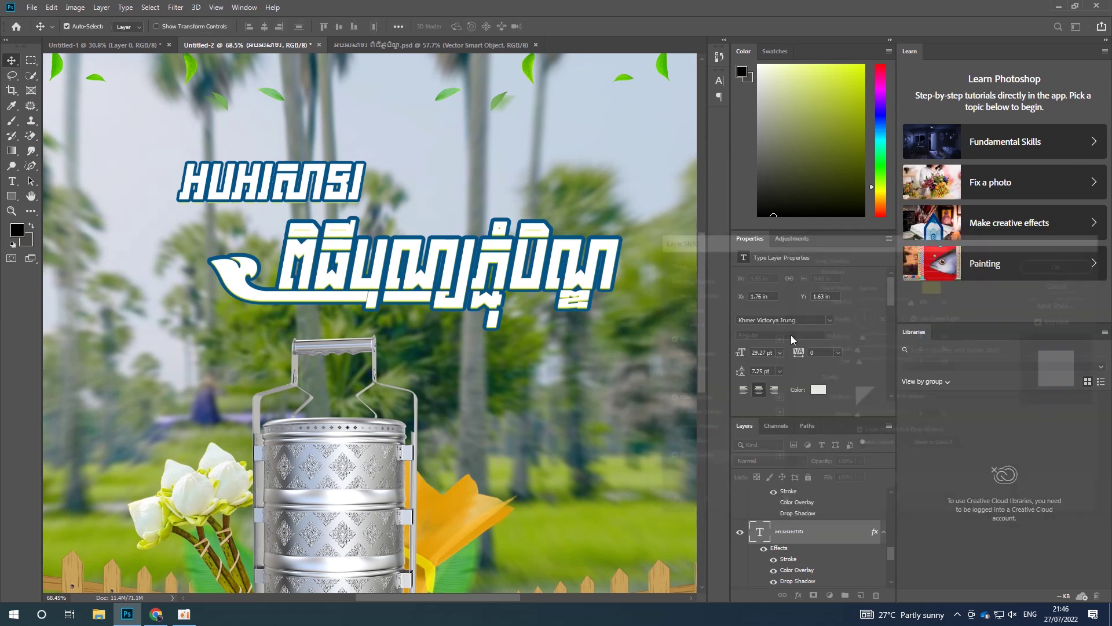
scroll(283, 191, down, 2)
scroll(284, 191, up, 2)
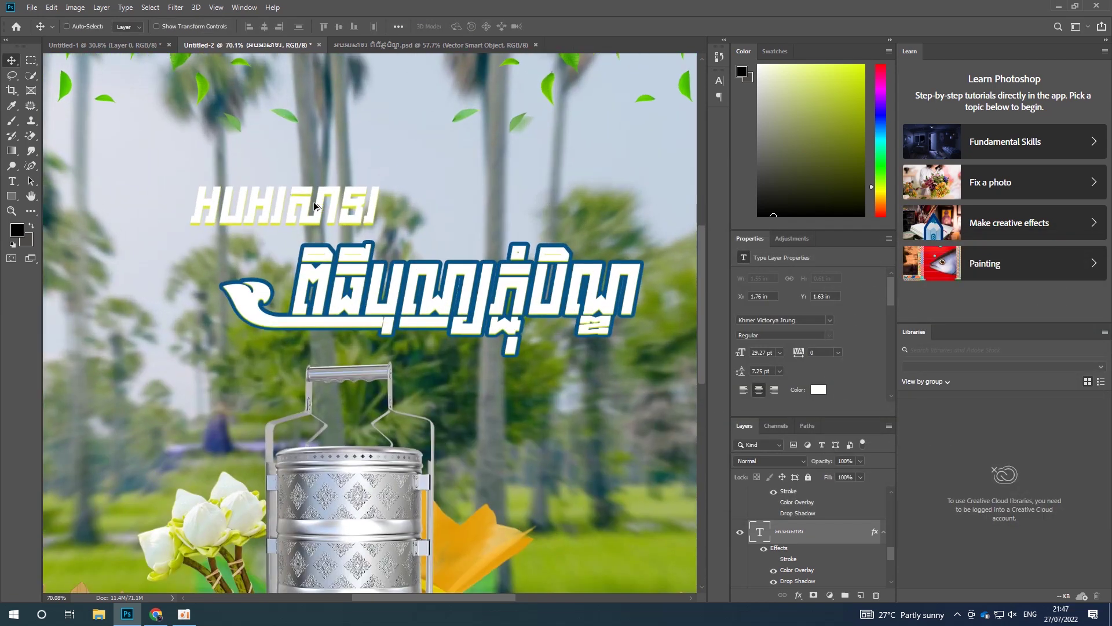
Step: Re-enable the headline's 12 px outside blue Stroke and apply it
double_click(822, 531)
click(686, 341)
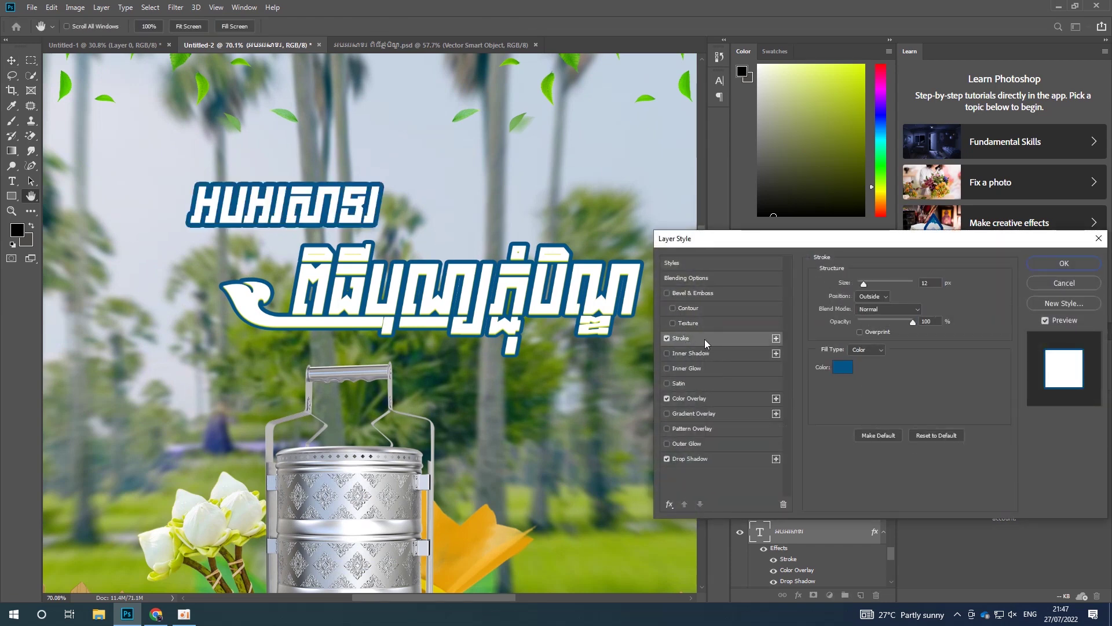
click(1064, 264)
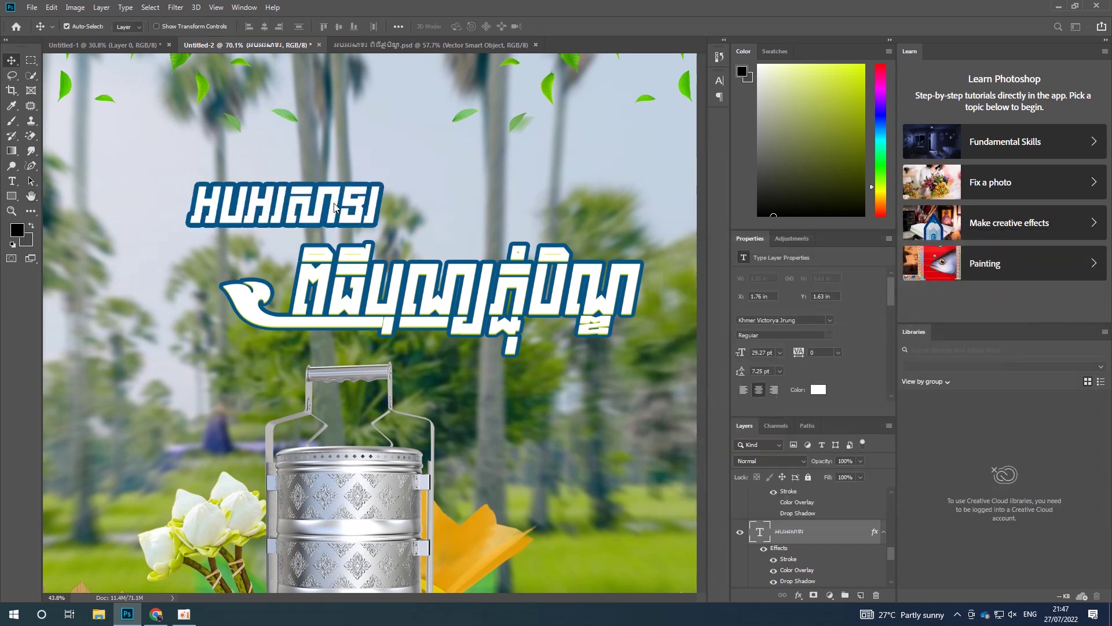
scroll(354, 255, down, 3)
scroll(354, 255, up, 1)
scroll(353, 251, up, 1)
scroll(350, 249, up, 1)
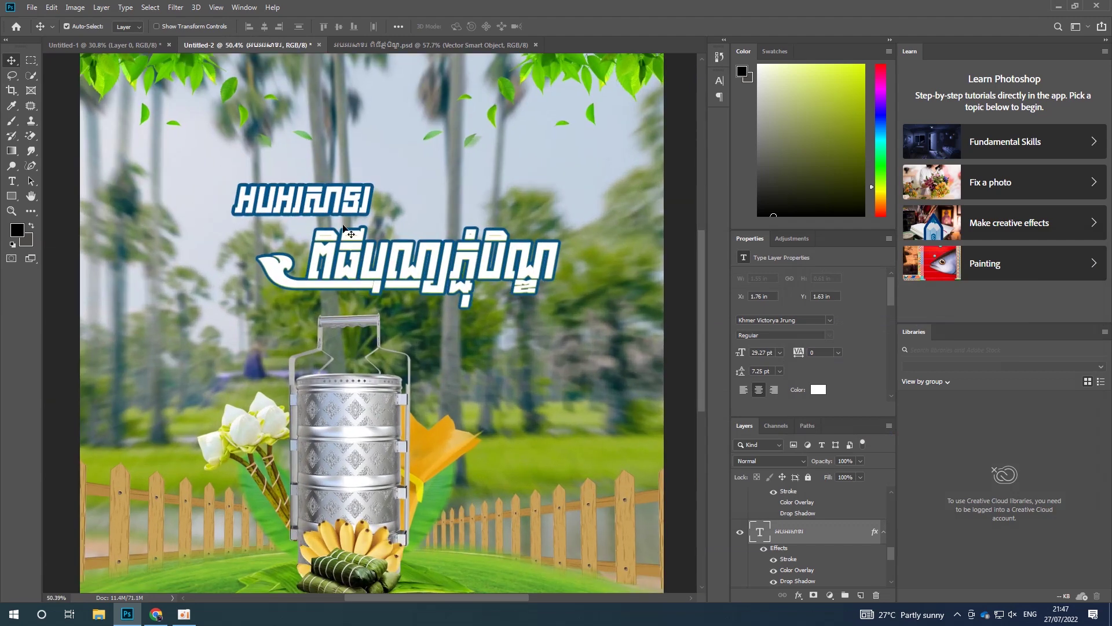
Step: Nudge the title up-left and select both the white title and outlined copy layers
drag(326, 202, 321, 192)
click(406, 266)
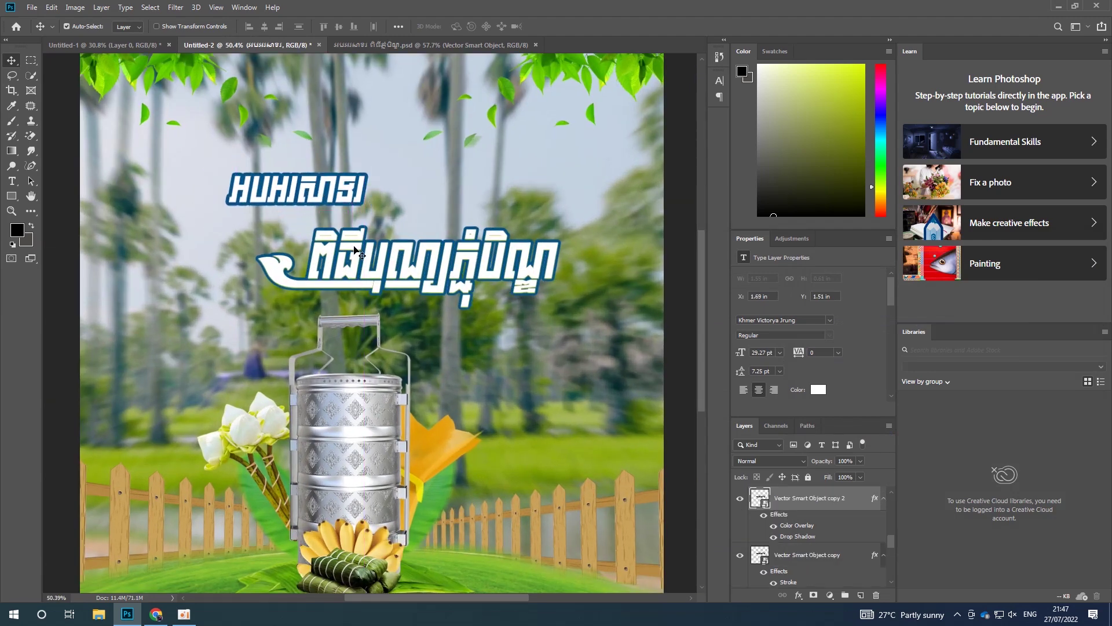
ctrl+click(788, 556)
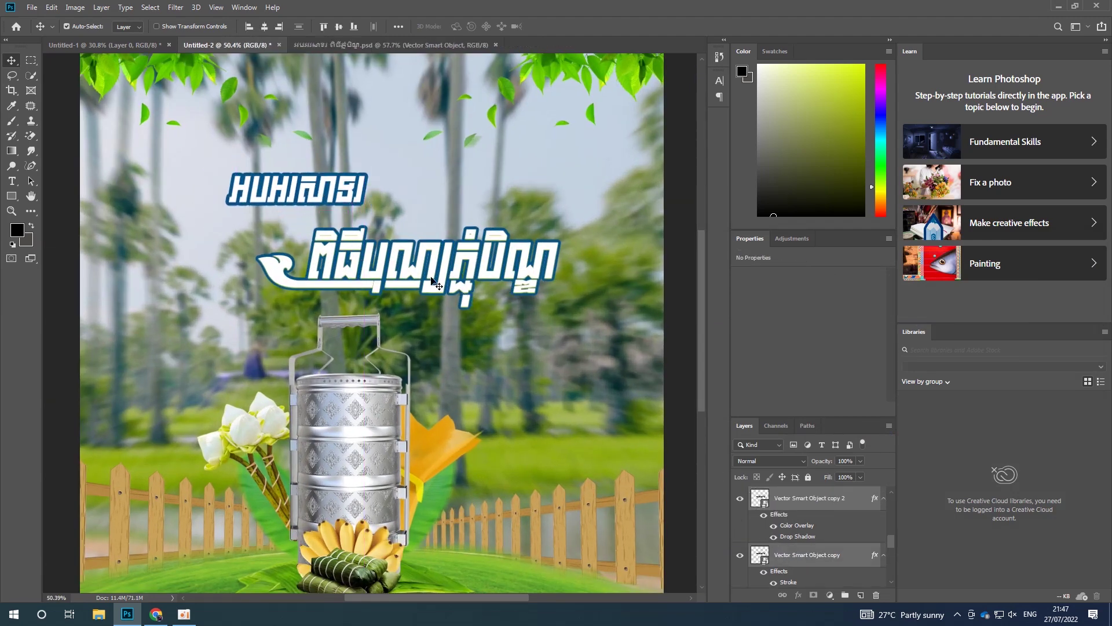
scroll(429, 252, down, 1)
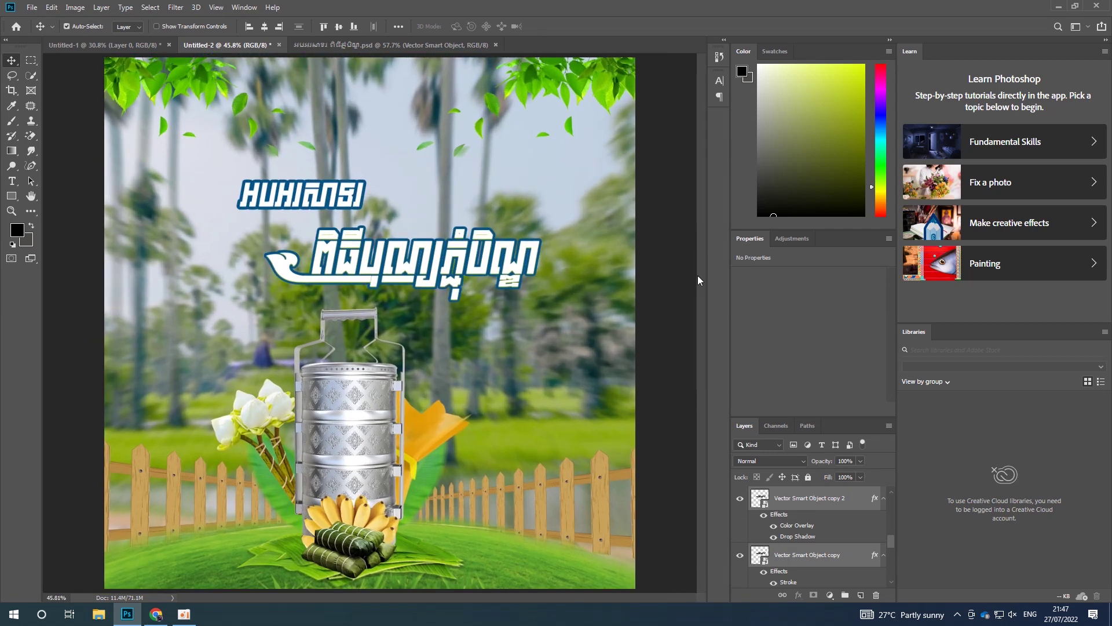
scroll(486, 266, up, 1)
Step: Copy the lotus bouquet to the upper right, flip it horizontally, shrink it, and restack its layer
click(244, 427)
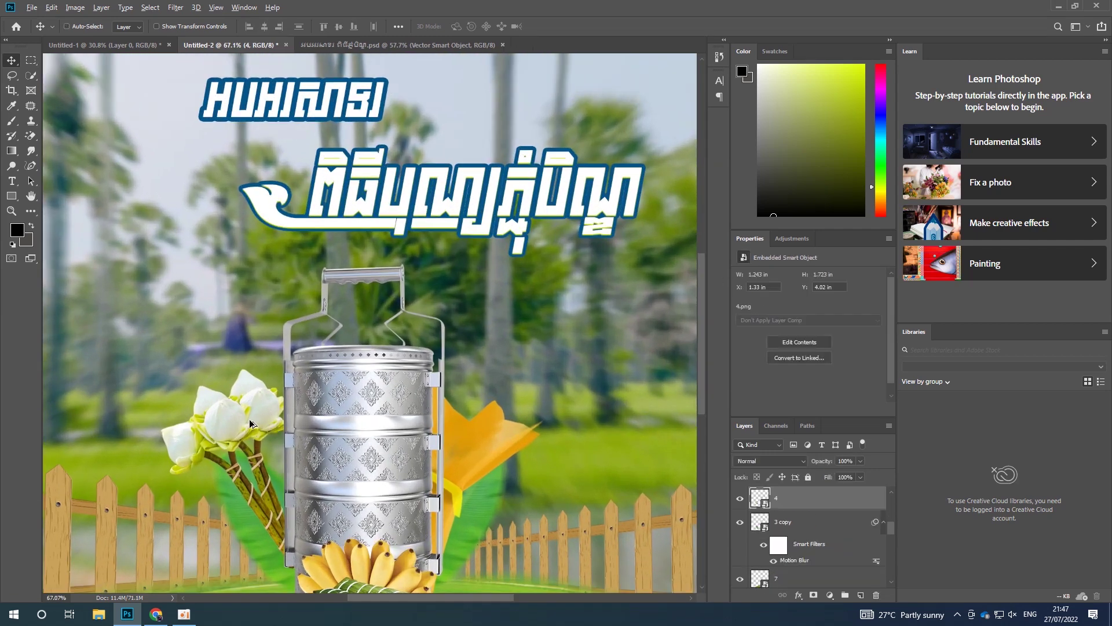
drag(241, 457, 570, 224)
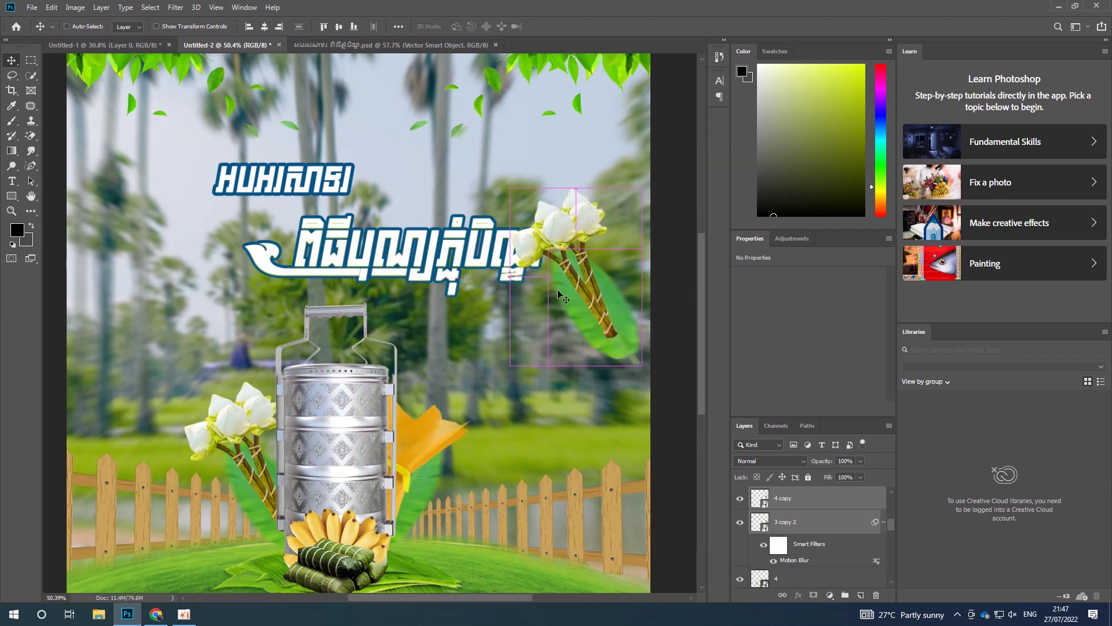
key(ctrl+t)
right_click(566, 267)
click(608, 409)
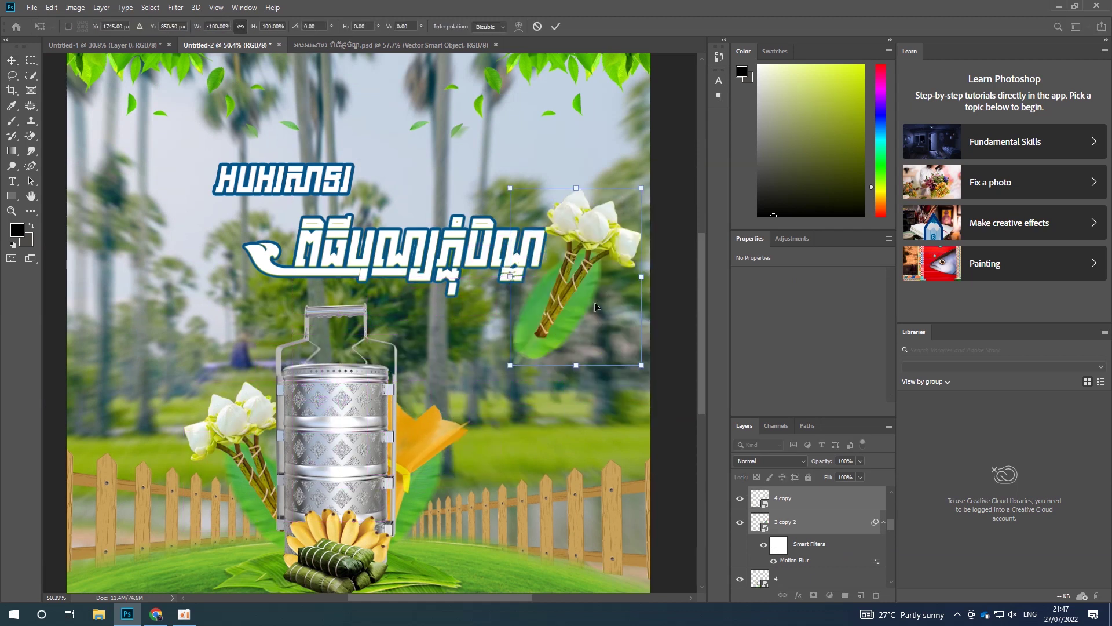
drag(594, 301, 563, 268)
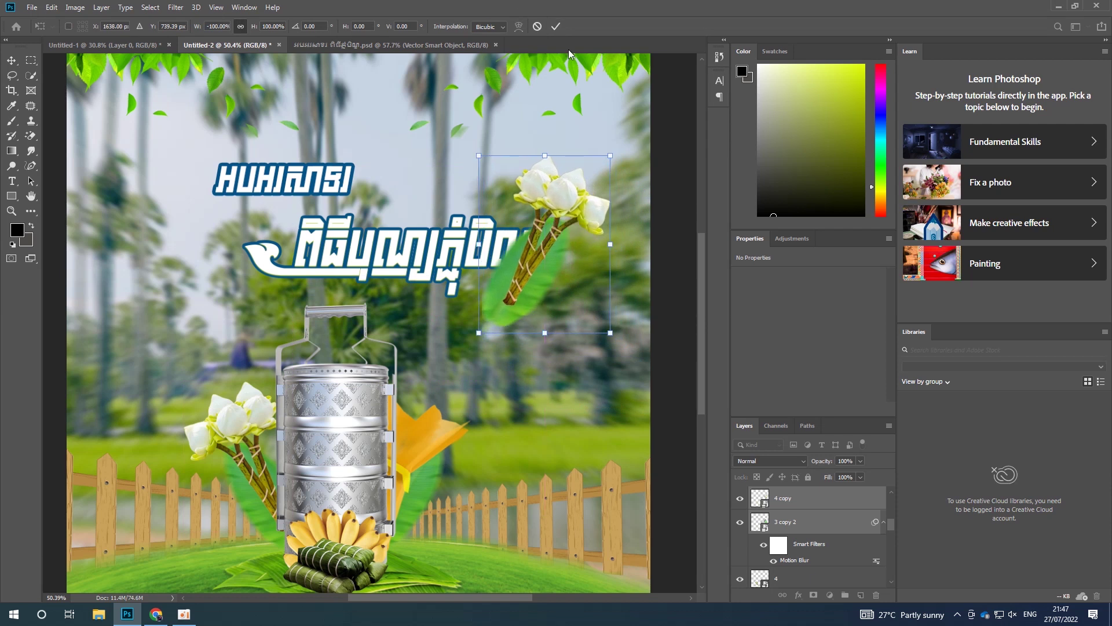
drag(477, 335, 497, 302)
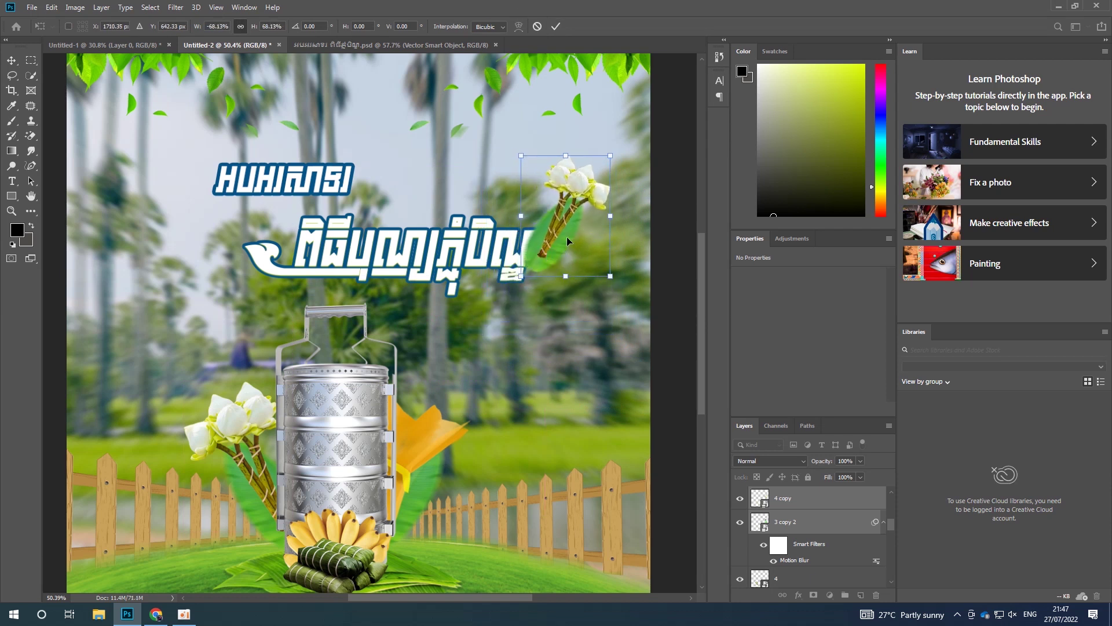
click(557, 27)
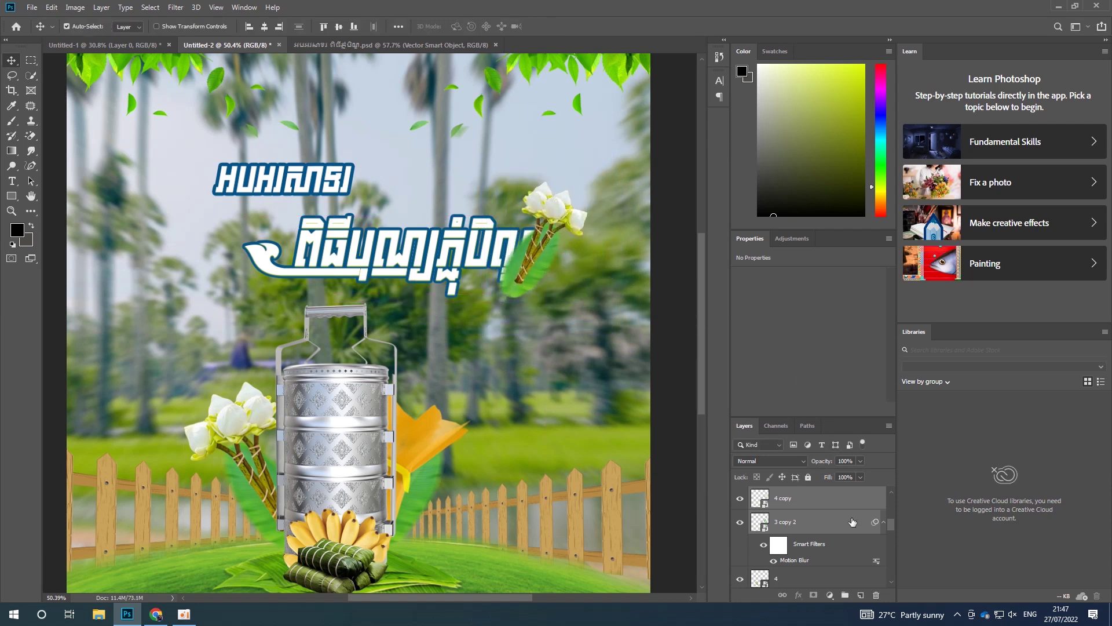
scroll(820, 512, down, 1)
drag(818, 505, 804, 567)
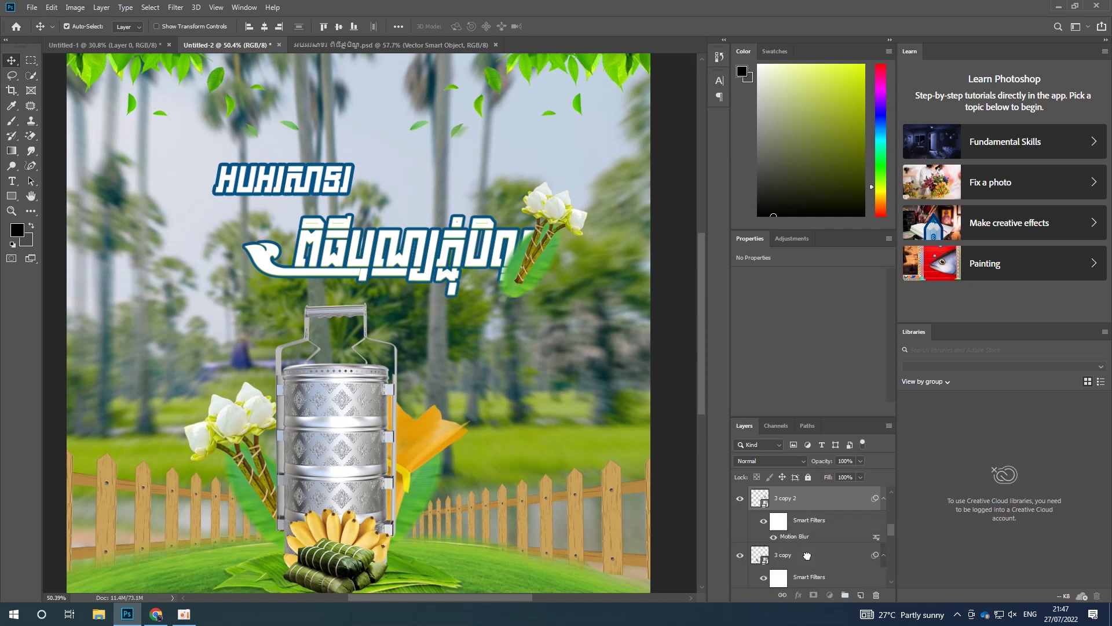
Step: Restack '4 copy' and '3 copy 2' below 'Vector Smart Object copy 2' and move the lotus upward
scroll(811, 548, up, 1)
scroll(802, 516, down, 1)
drag(816, 416, 808, 311)
drag(812, 404, 796, 534)
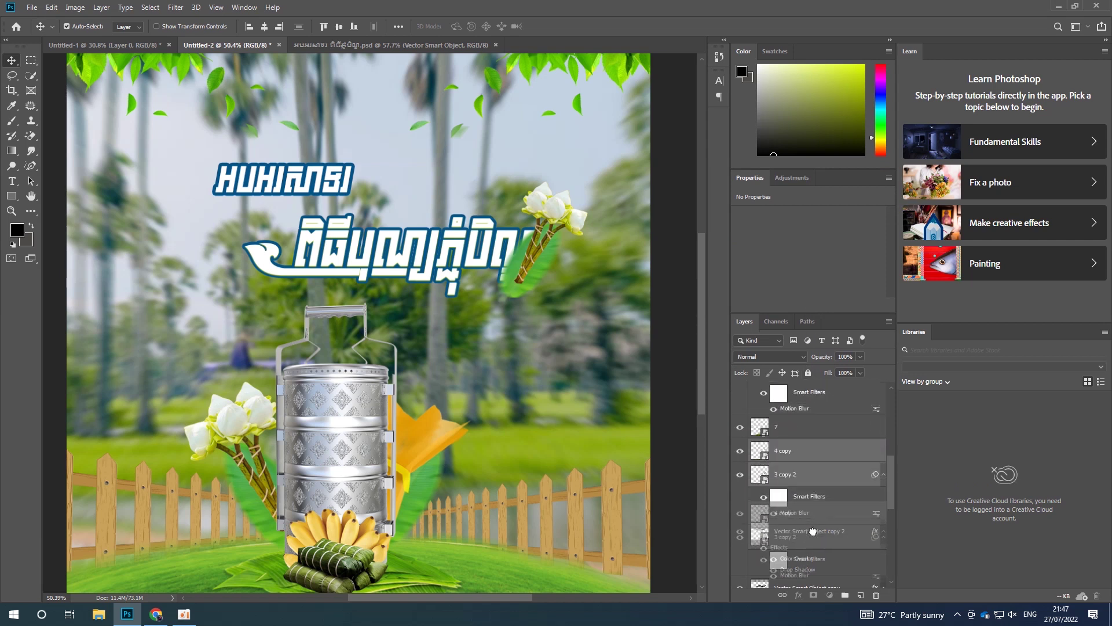
scroll(819, 522, down, 1)
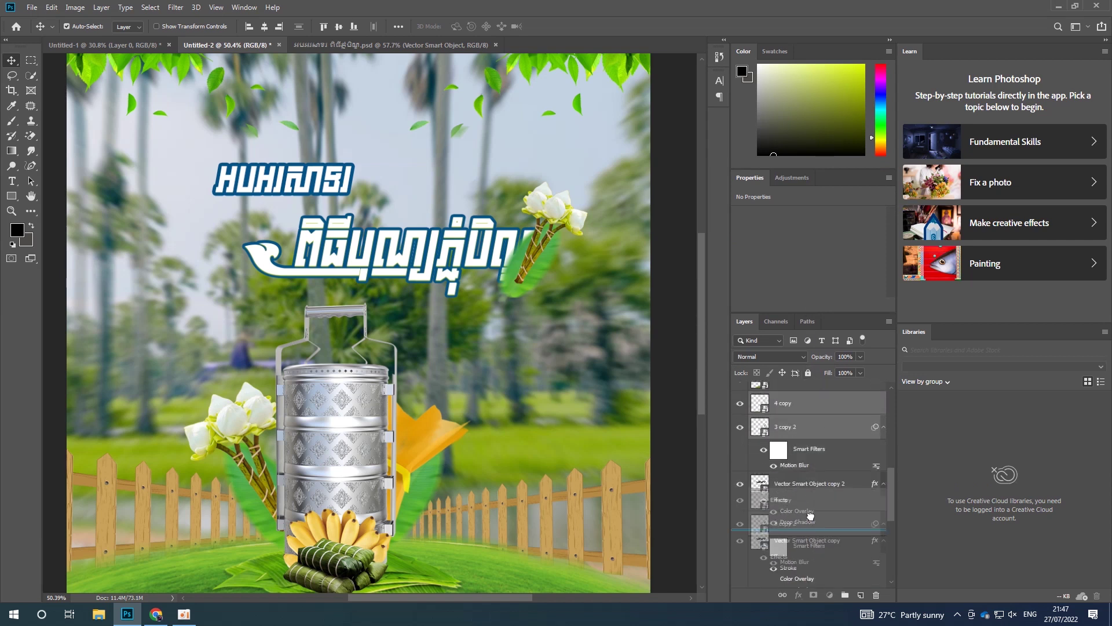
drag(821, 422, 813, 510)
scroll(562, 264, up, 3)
drag(524, 220, 534, 196)
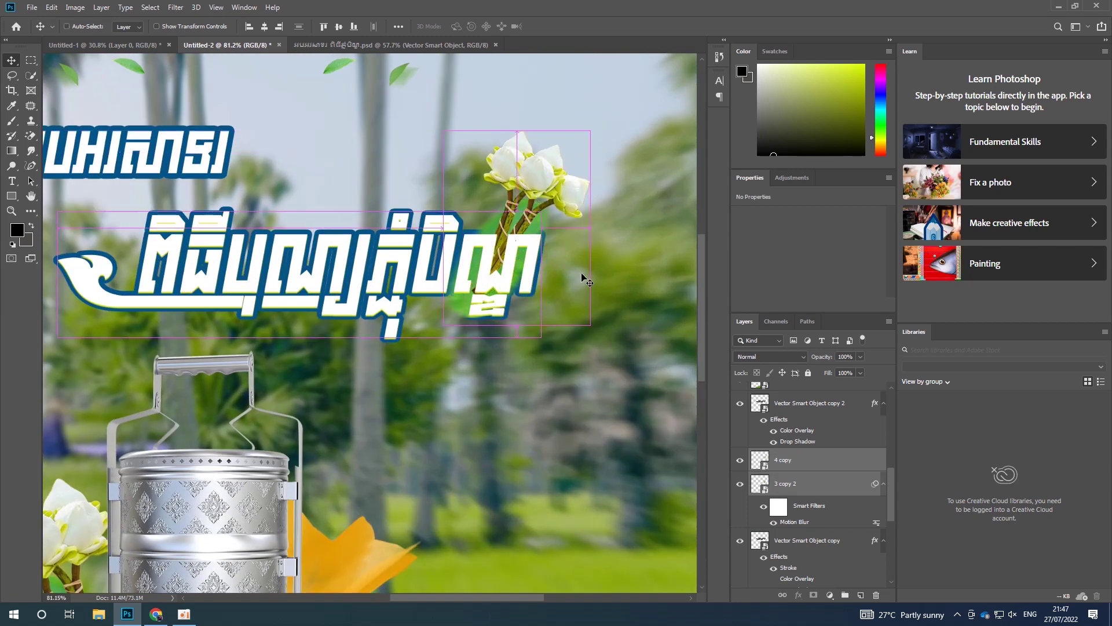
Step: Scale the lotus bouquet to about 86% and shift it down and right
key(ctrl+t)
drag(445, 325, 464, 298)
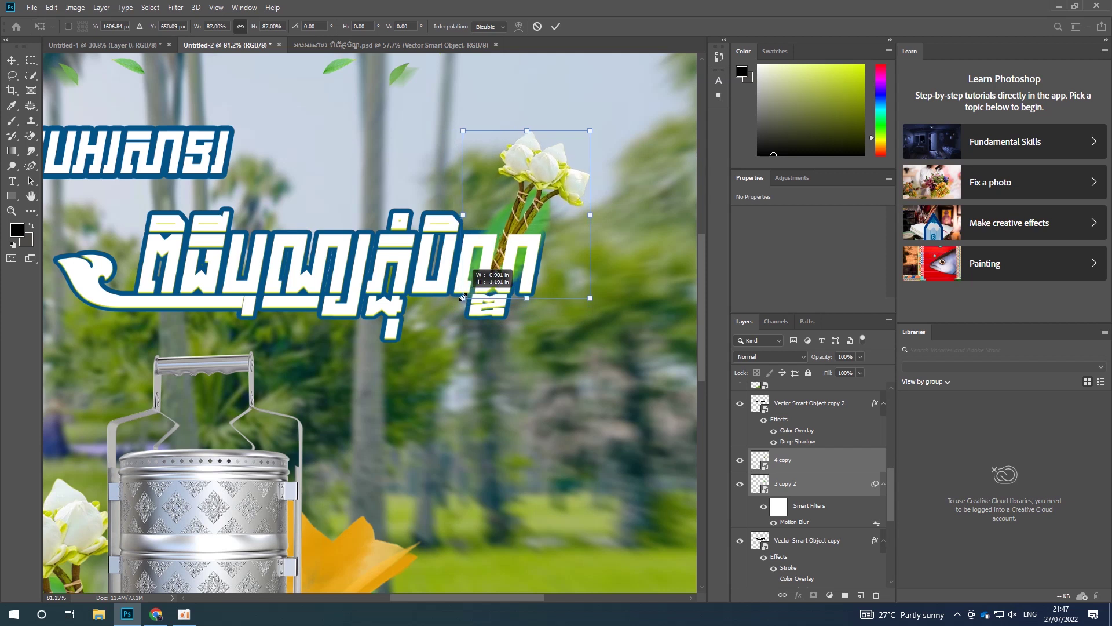
drag(526, 210, 529, 232)
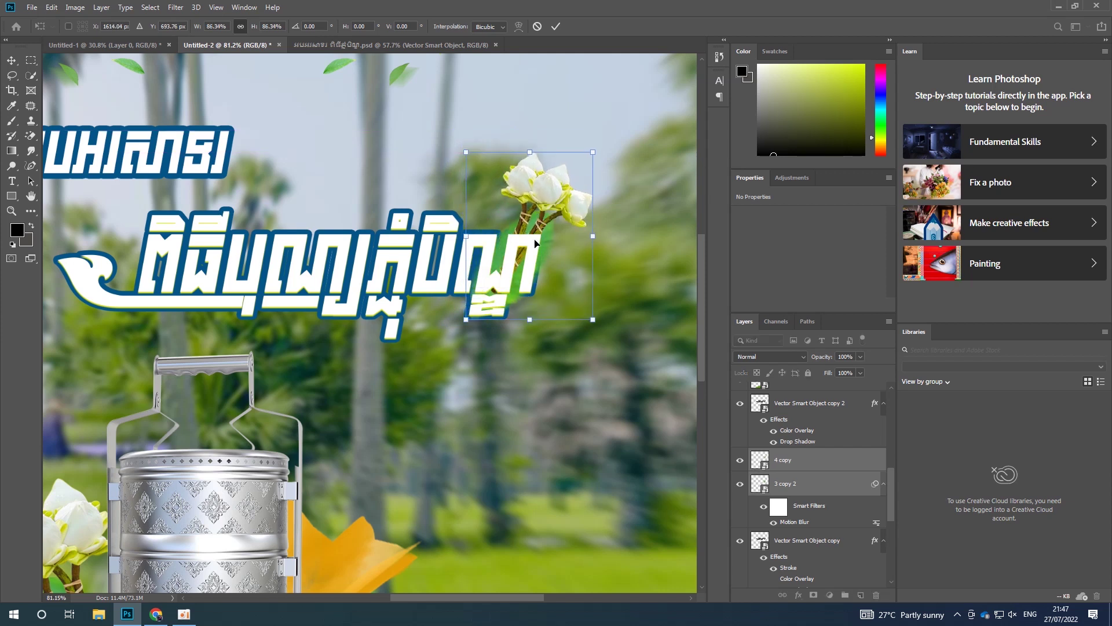
drag(565, 194, 552, 195)
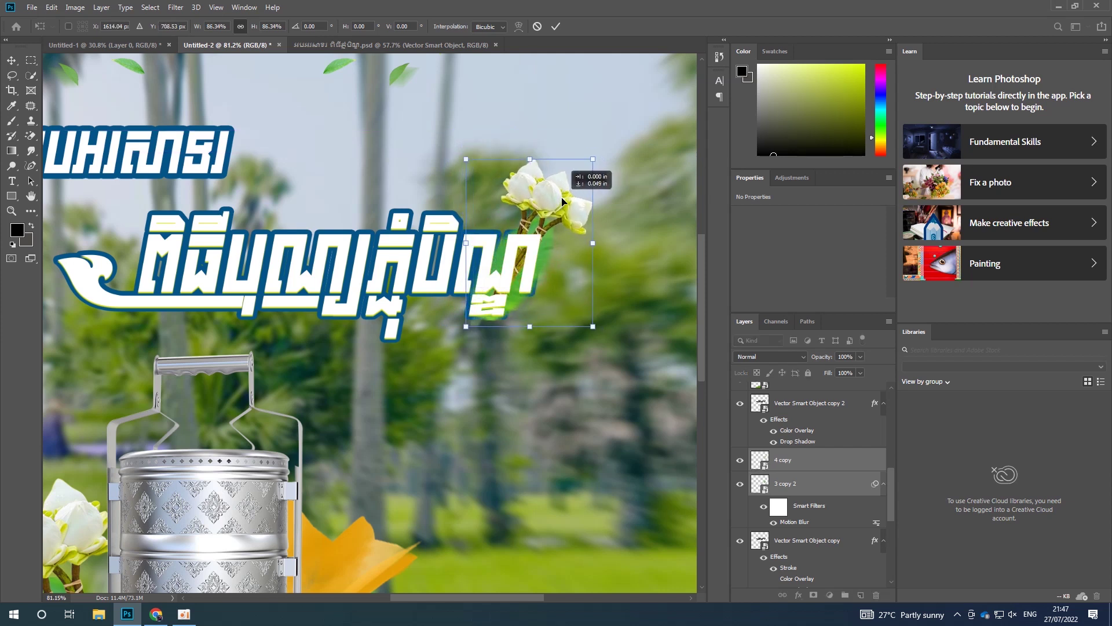
key(Return)
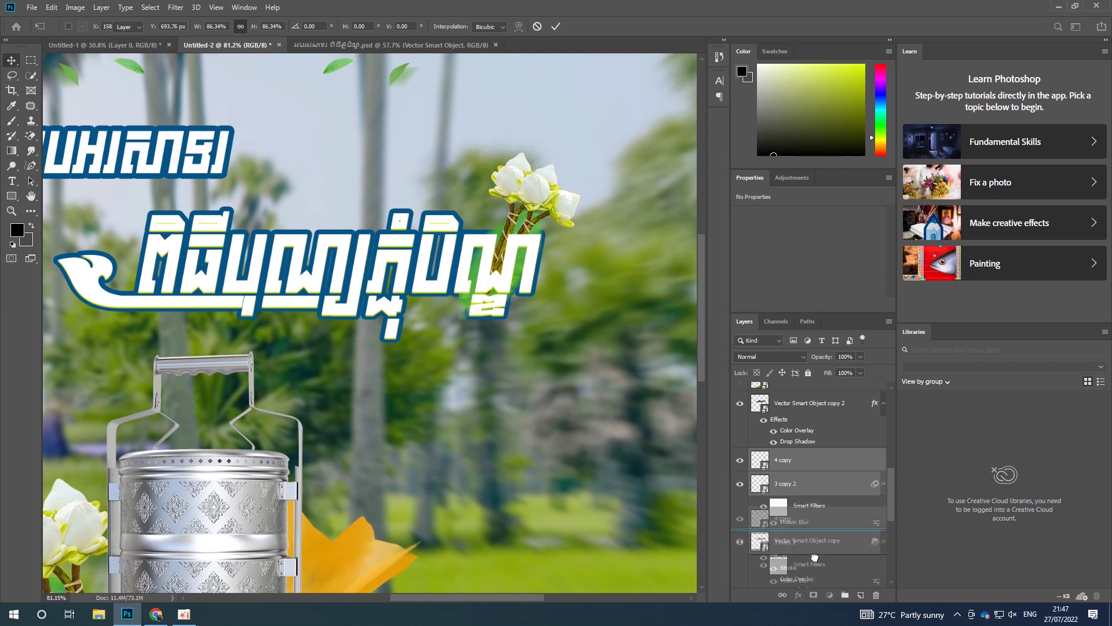
Step: Move the lotus layers beneath 'Vector Smart Object copy' in the layer stack
scroll(801, 496, down, 1)
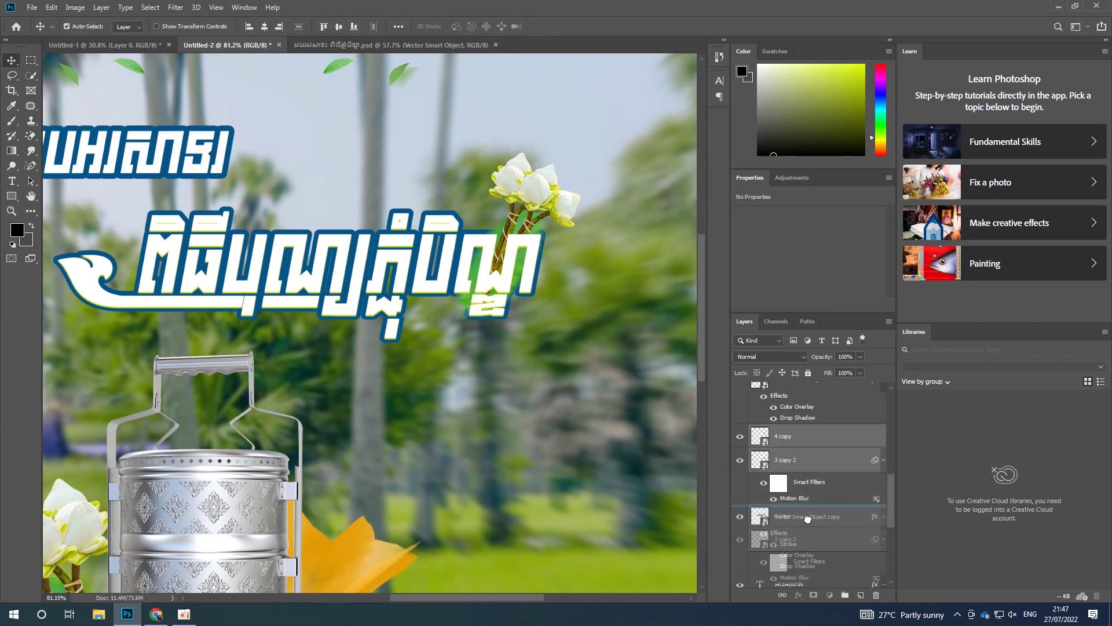
scroll(818, 501, down, 2)
drag(821, 421, 832, 505)
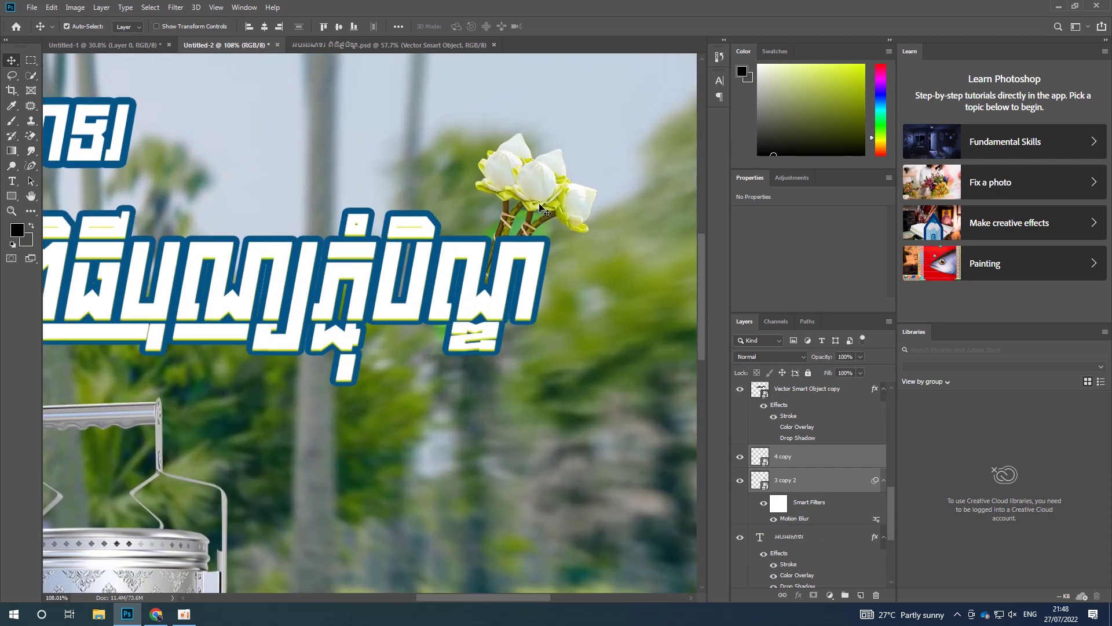
alt+scroll(533, 214, up, 2)
Step: Reposition the lotus bouquet so it sits tucked beside the title's end
drag(524, 204, 540, 205)
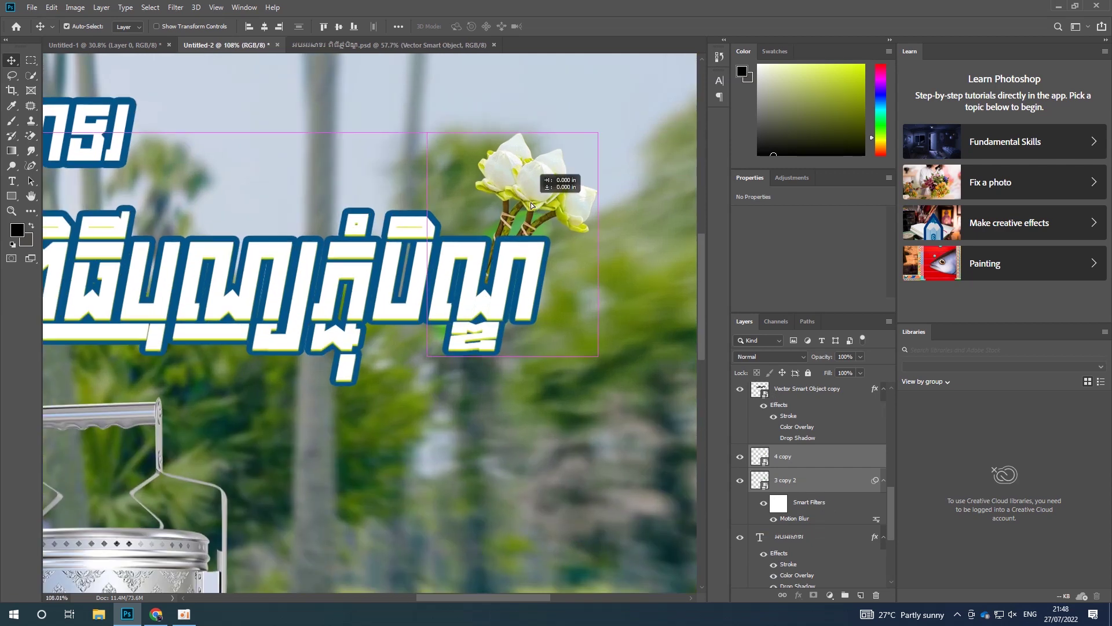
click(588, 285)
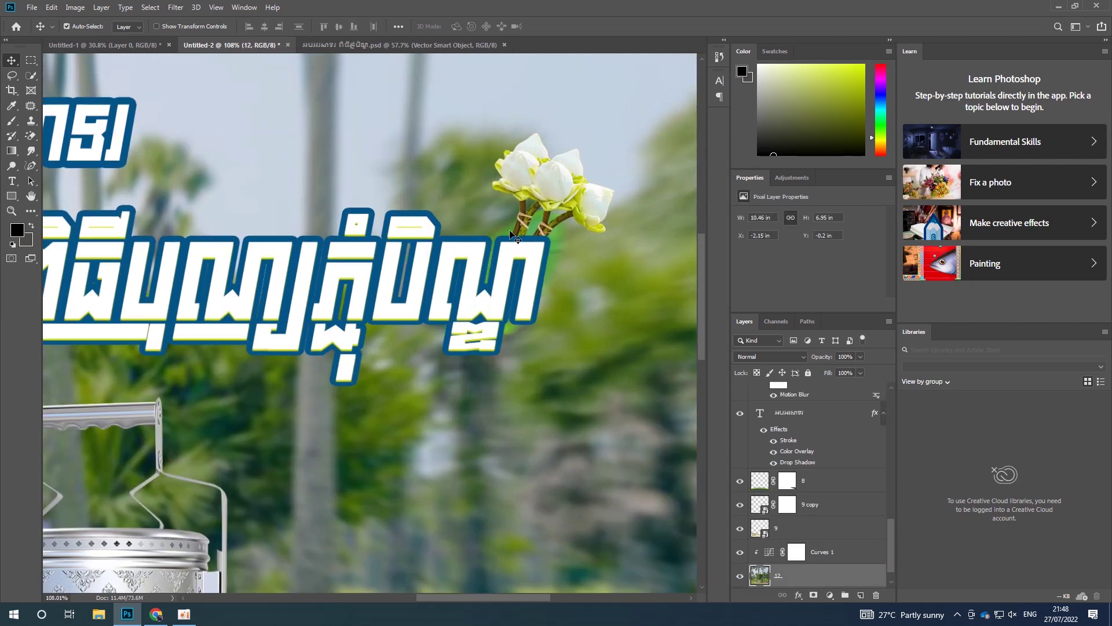
drag(511, 235, 545, 190)
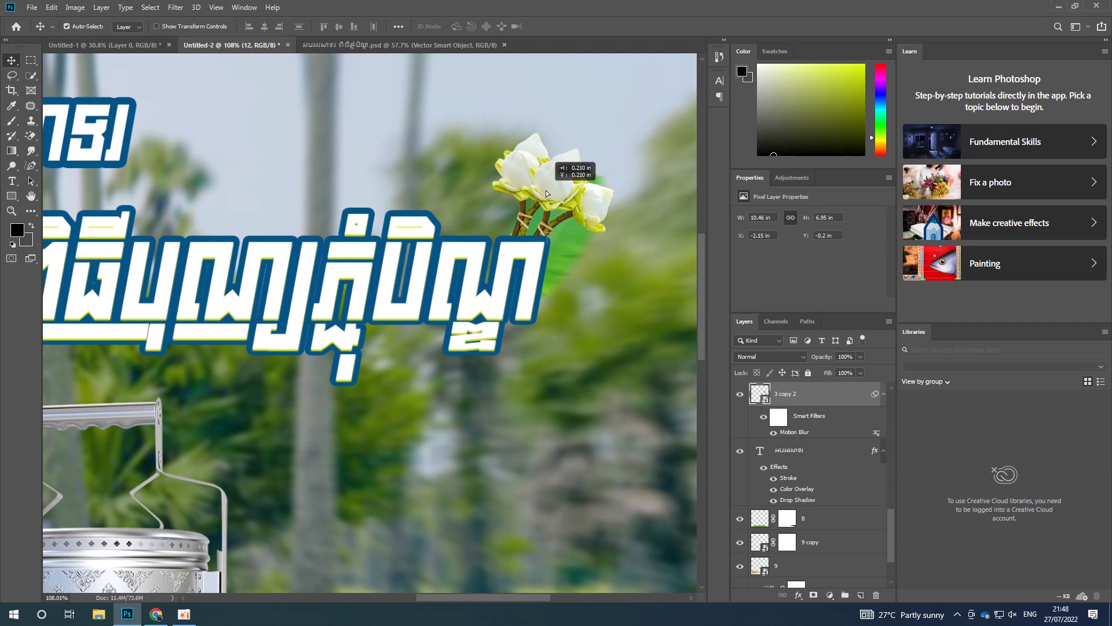
alt+scroll(566, 288, down, 1)
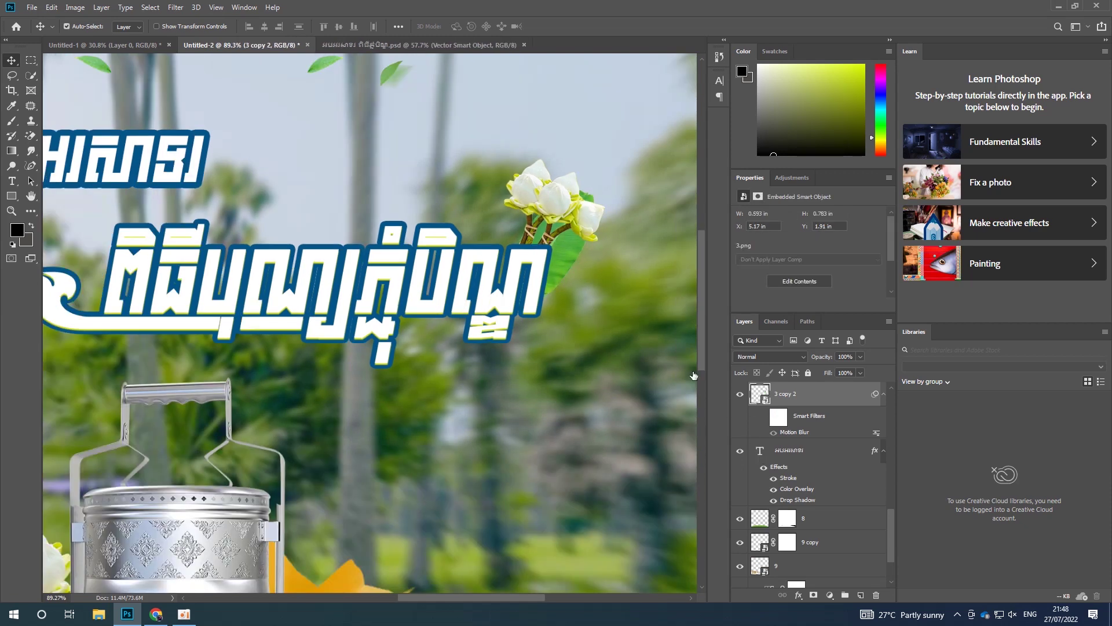
scroll(564, 248, up, 1)
scroll(565, 248, up, 1)
drag(562, 249, 559, 249)
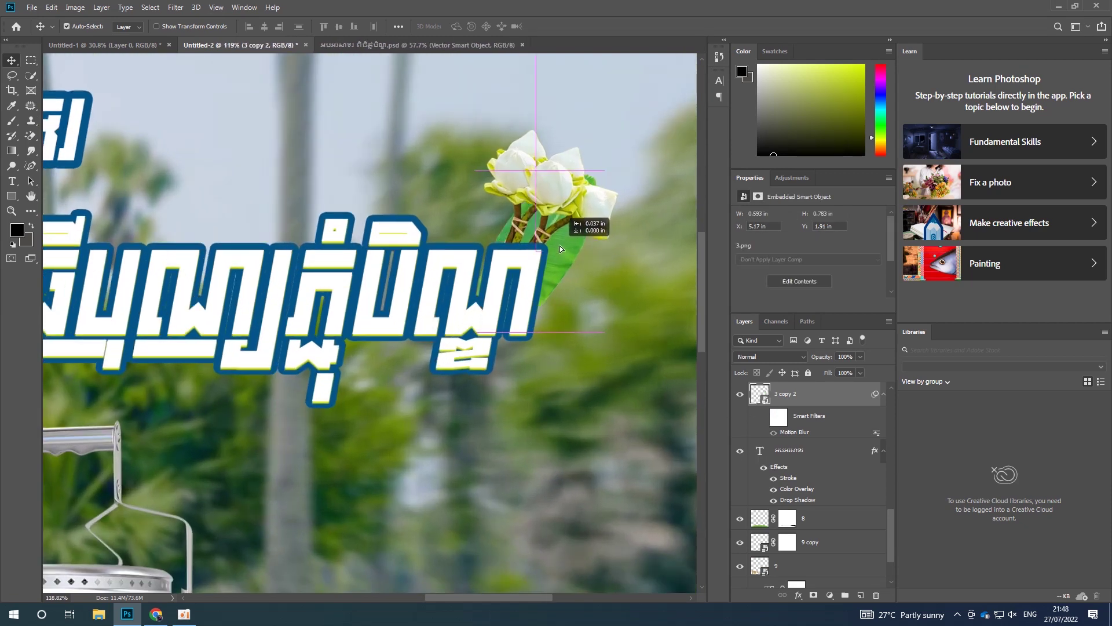
scroll(559, 249, down, 1)
scroll(560, 249, down, 1)
scroll(289, 243, up, 1)
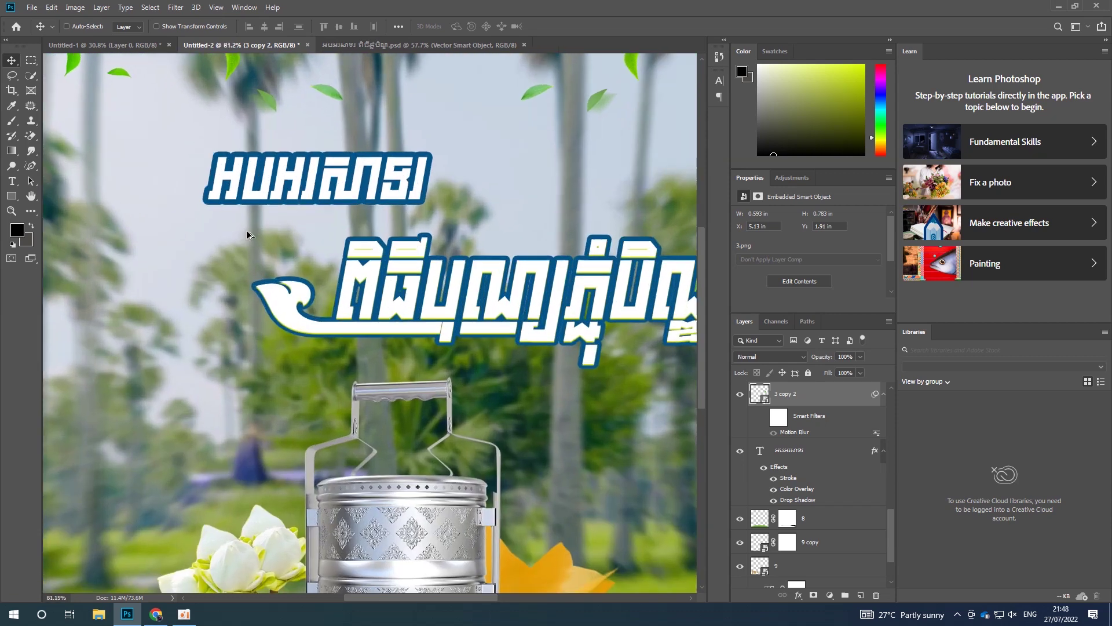
Step: Duplicate the silver tiffin carrier and drag the copy toward the upper left
click(312, 191)
scroll(370, 363, down, 1)
scroll(370, 365, down, 1)
scroll(359, 434, down, 1)
scroll(359, 433, up, 1)
drag(405, 519, 294, 288)
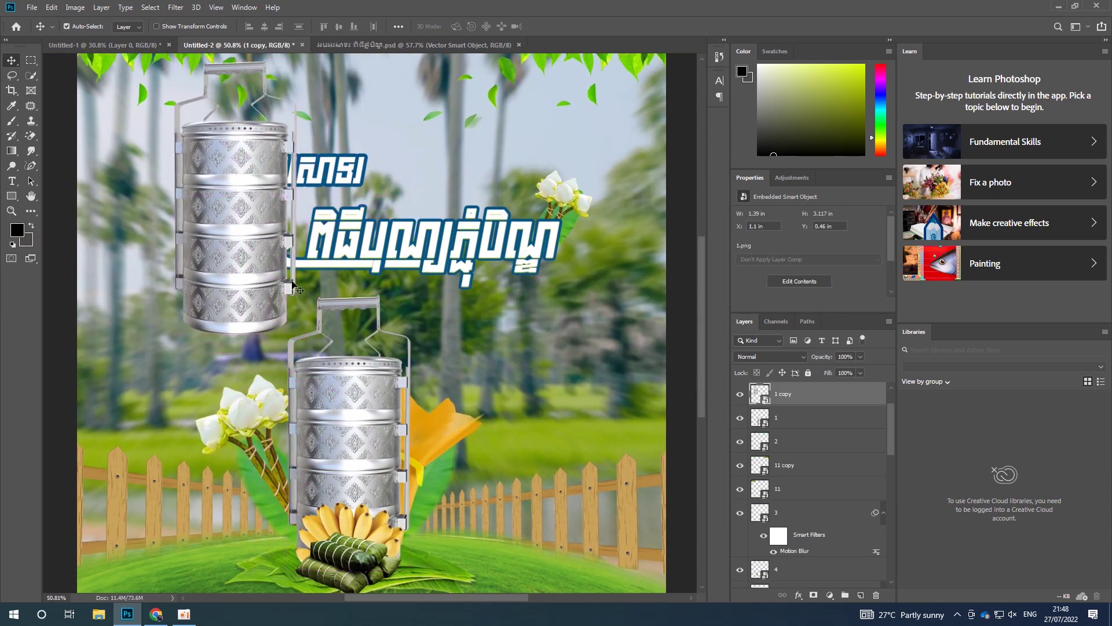
Step: Scale the tiffin copy to about 11%, tilt it about -10°, and place it by the title
key(ctrl+t)
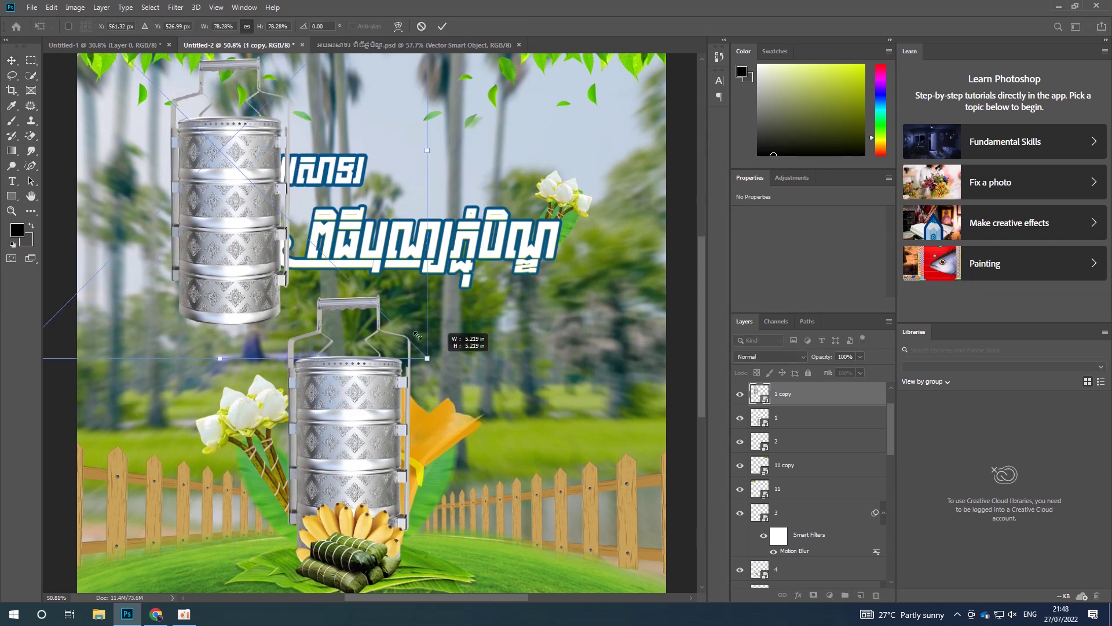
drag(484, 414, 196, 127)
drag(146, 94, 298, 222)
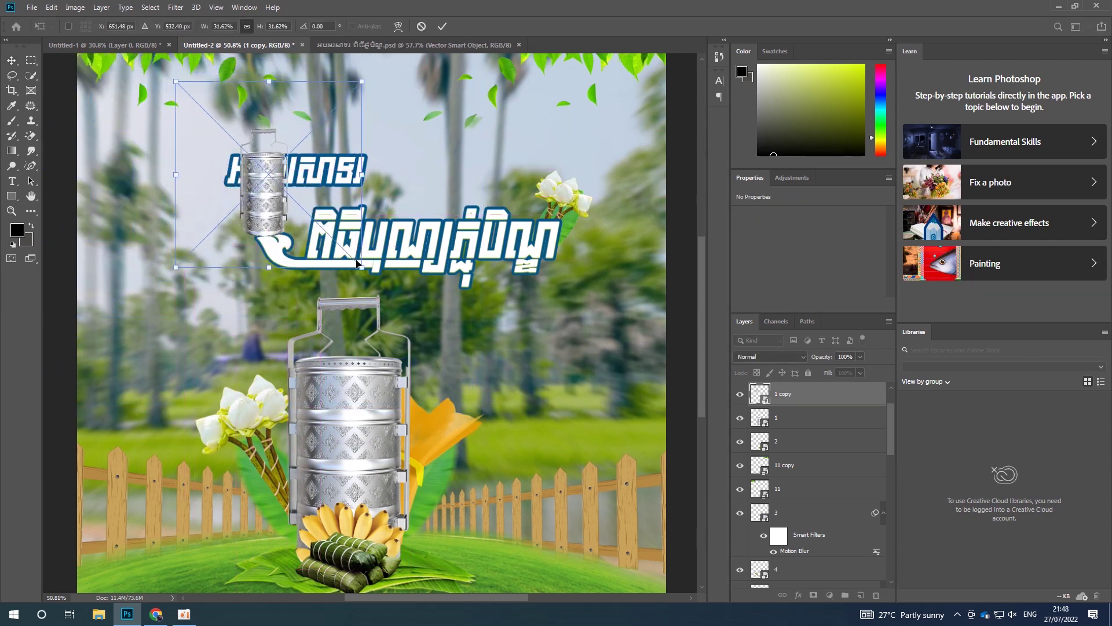
drag(349, 255, 226, 132)
scroll(230, 128, up, 1)
scroll(230, 128, up, 1)
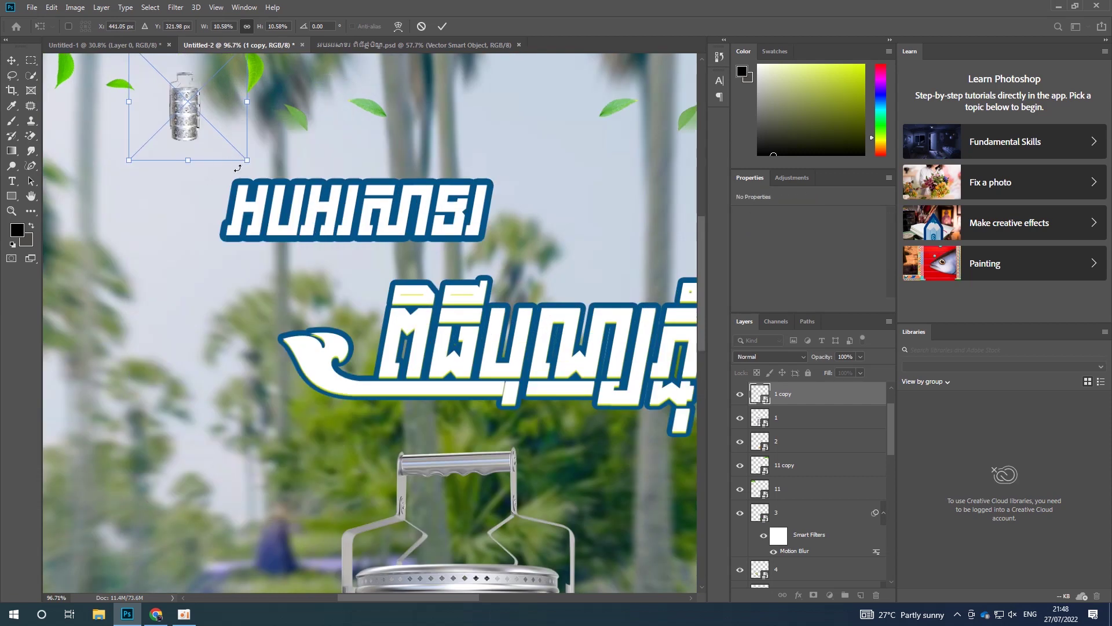
drag(255, 178, 265, 163)
drag(193, 99, 226, 173)
click(442, 26)
Step: Move the '1 copy' tiffin layer below the title text layer in the stack
mouse_move(811, 394)
mouse_down()
mouse_move(812, 574)
mouse_move(812, 540)
mouse_up()
scroll(813, 525, down, 1)
drag(814, 465, 806, 552)
drag(811, 472, 817, 571)
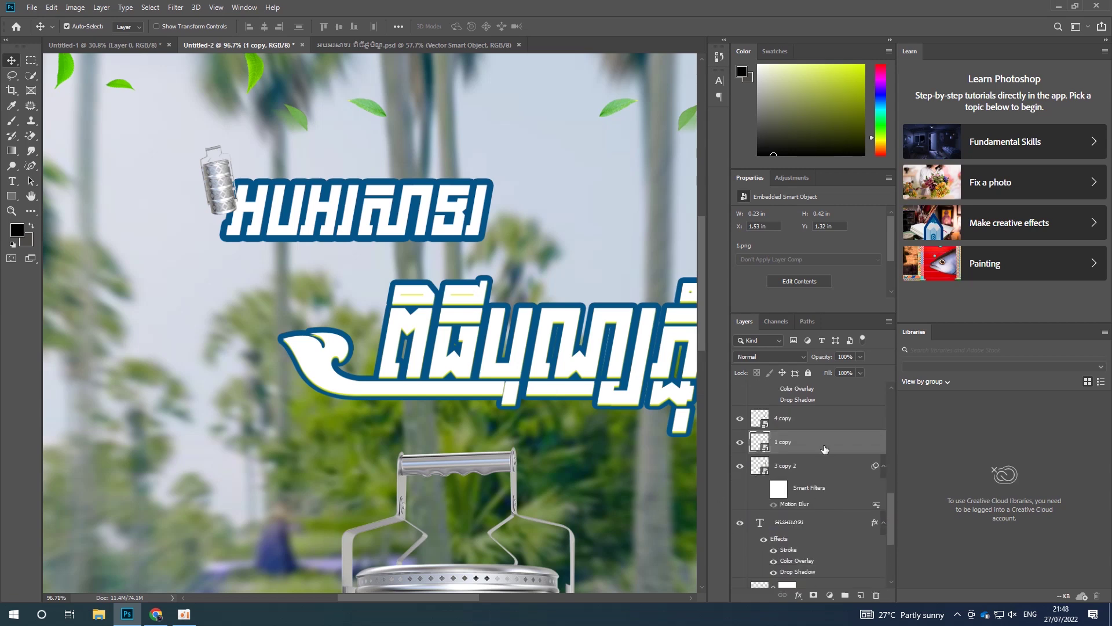
drag(822, 503, 849, 553)
scroll(212, 196, up, 2)
Step: Enlarge the tiffin icon slightly and fine-tune its position at the title's left end
drag(223, 191, 257, 226)
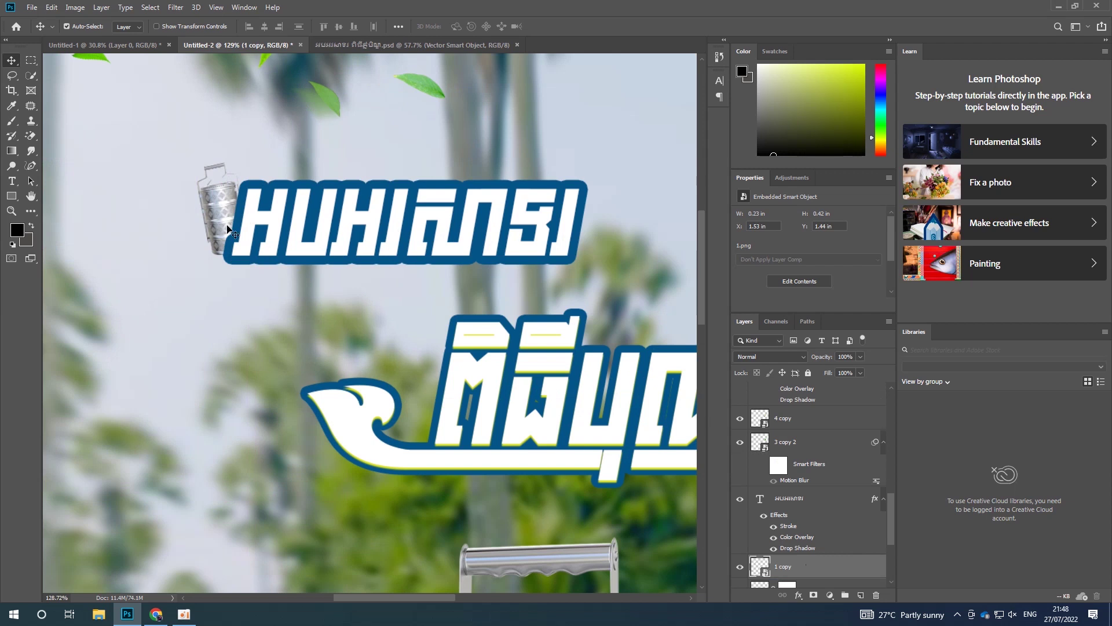
key(ctrl+t)
drag(134, 139, 124, 132)
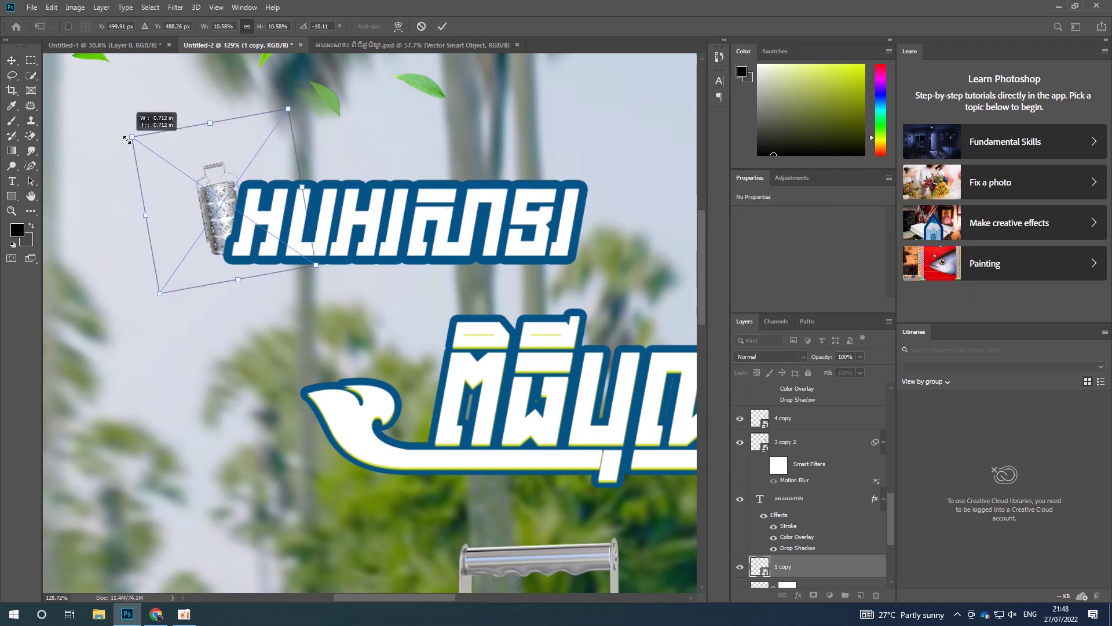
click(442, 27)
drag(219, 213, 223, 216)
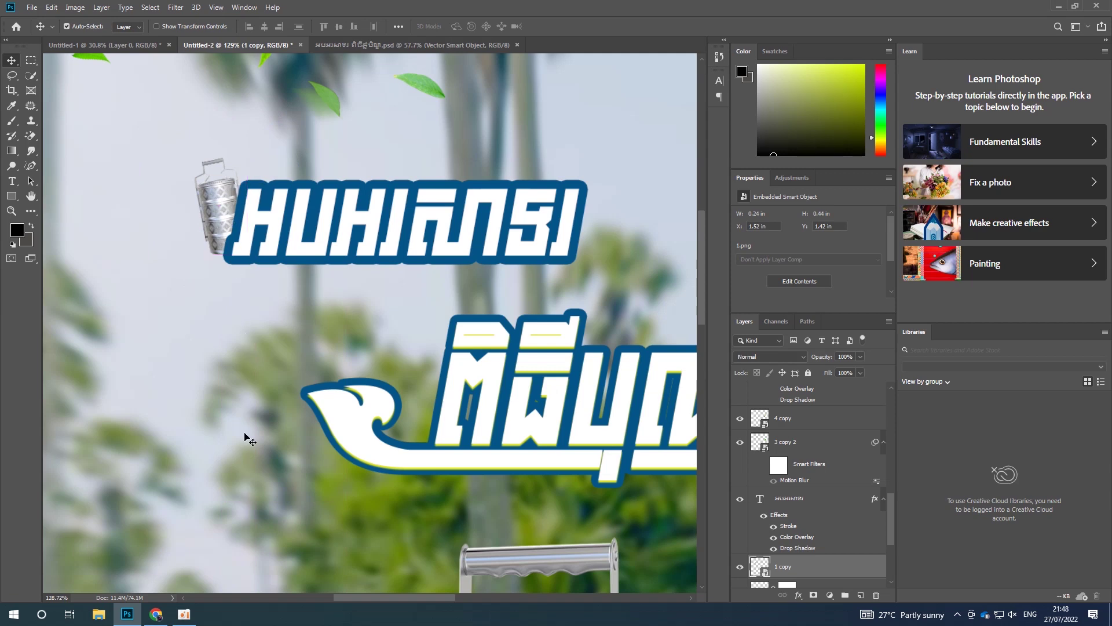
scroll(236, 423, down, 3)
scroll(179, 455, down, 4)
scroll(351, 487, up, 3)
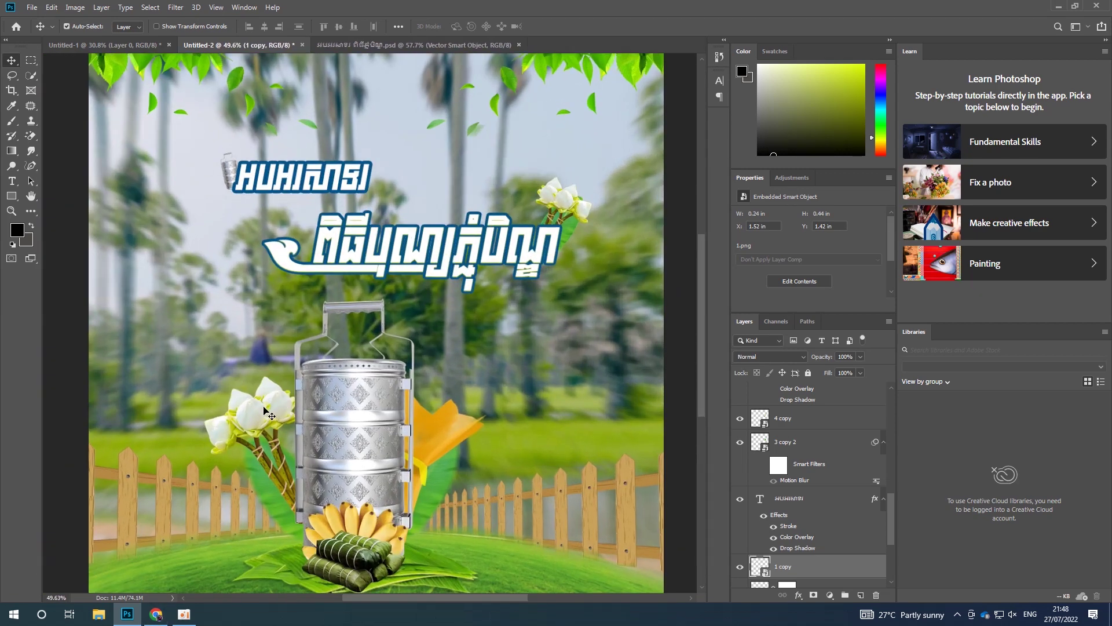
Step: Duplicate the lotus, flip it horizontally, shrink it, and set it on the tiffin icon
drag(270, 414, 263, 181)
key(ctrl+z)
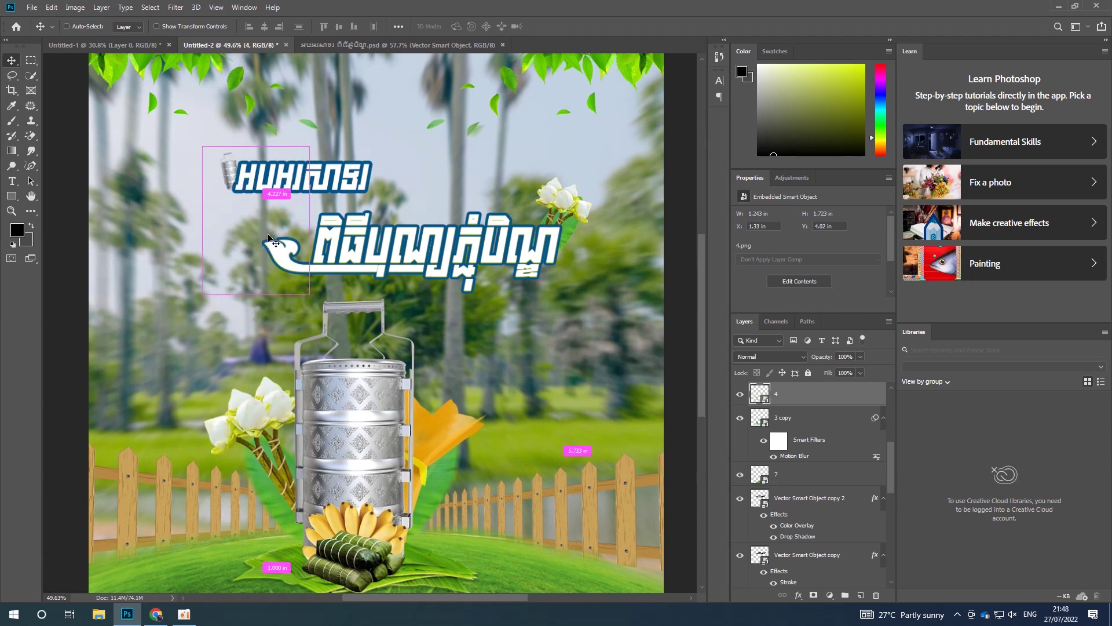
drag(251, 413, 244, 182)
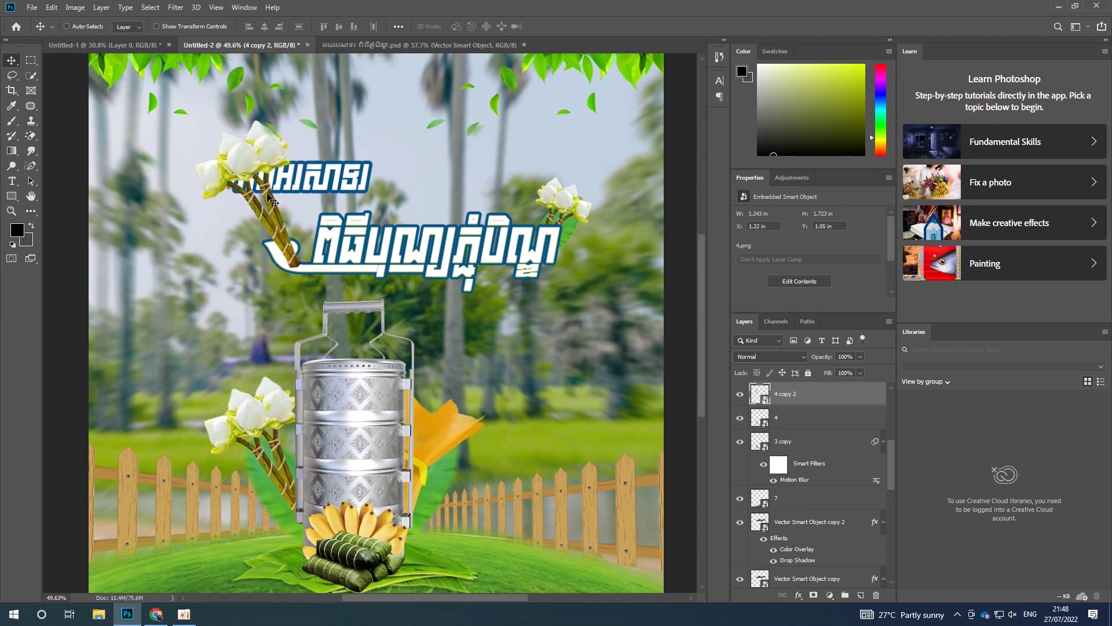
key(ctrl+t)
right_click(223, 189)
click(249, 322)
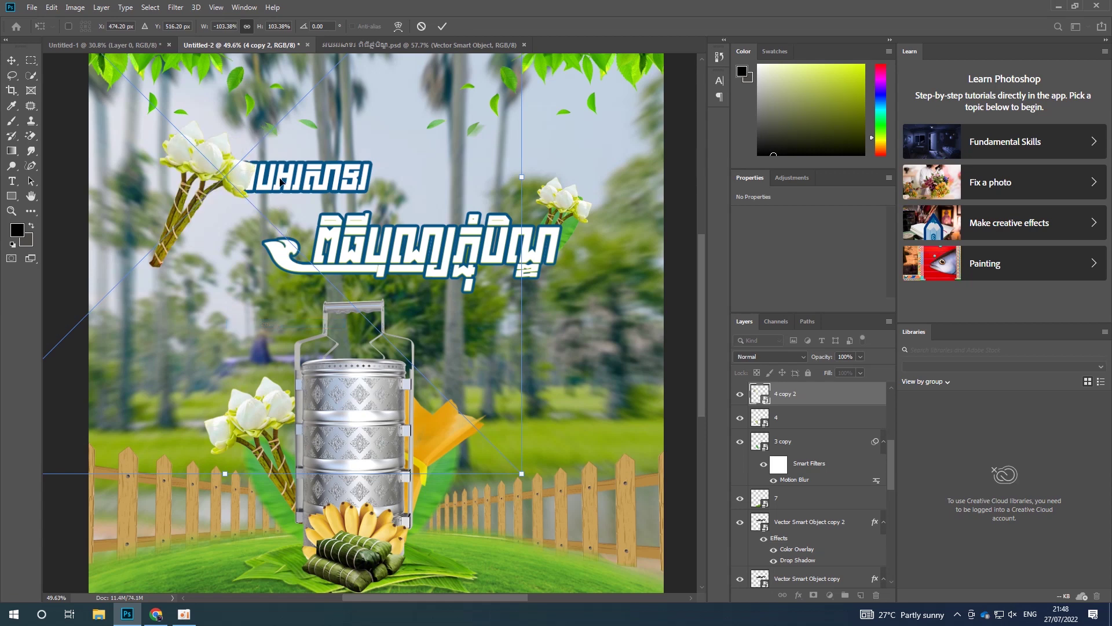
scroll(392, 310, down, 2)
mouse_move(445, 406)
mouse_down()
mouse_move(174, 123)
mouse_move(313, 235)
mouse_up()
scroll(315, 232, up, 3)
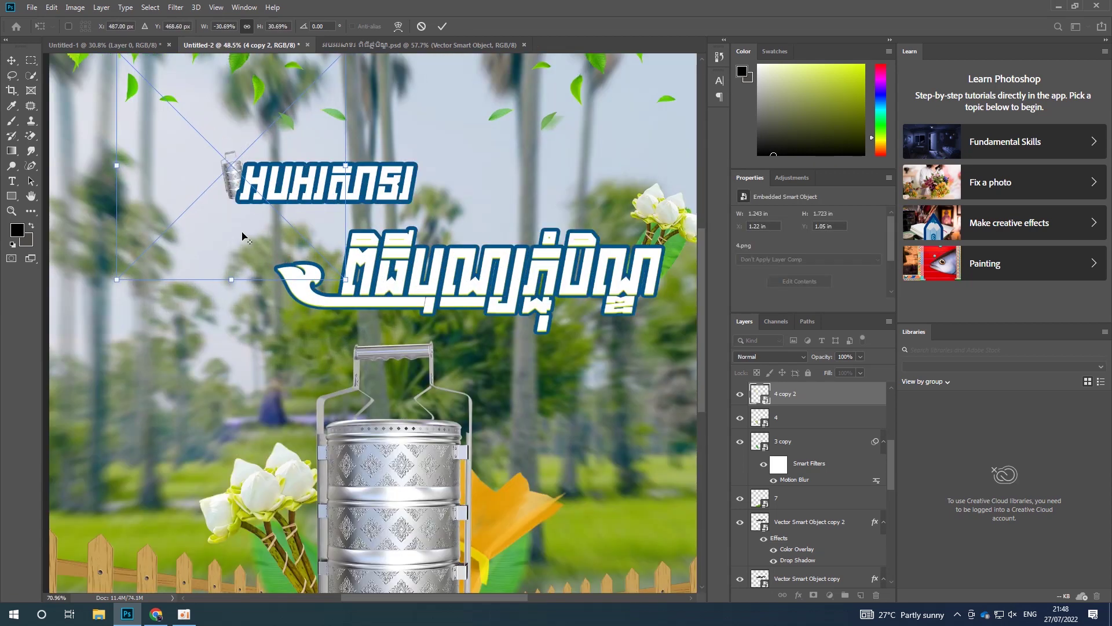
drag(351, 282, 298, 227)
drag(202, 144, 260, 167)
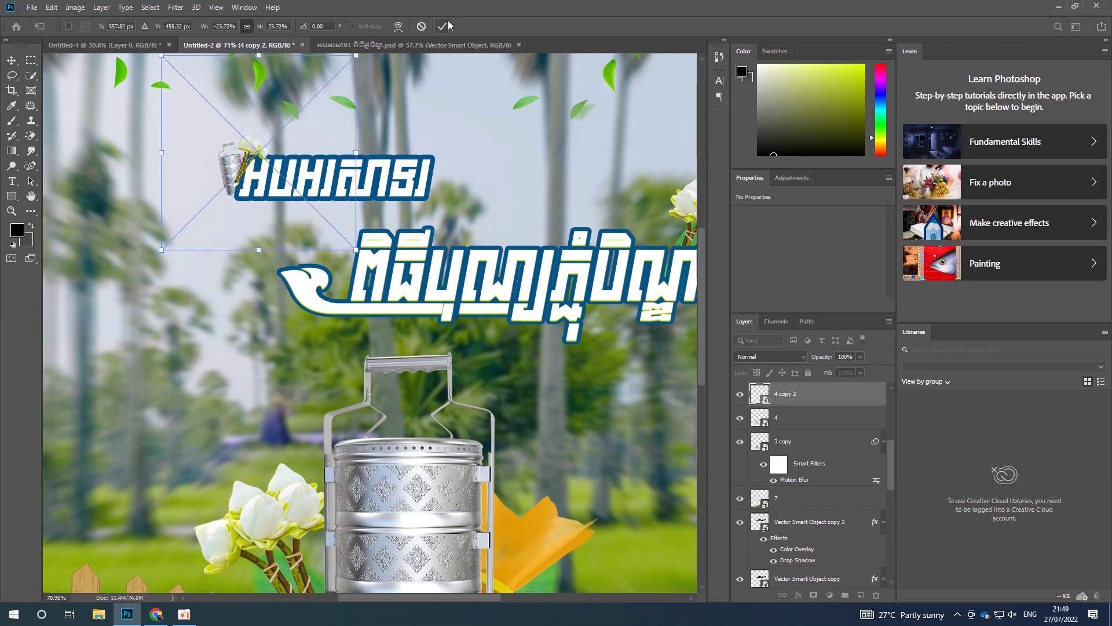
click(447, 24)
Step: Move the lotus copy layer down the stack beneath the title text
drag(804, 415, 802, 450)
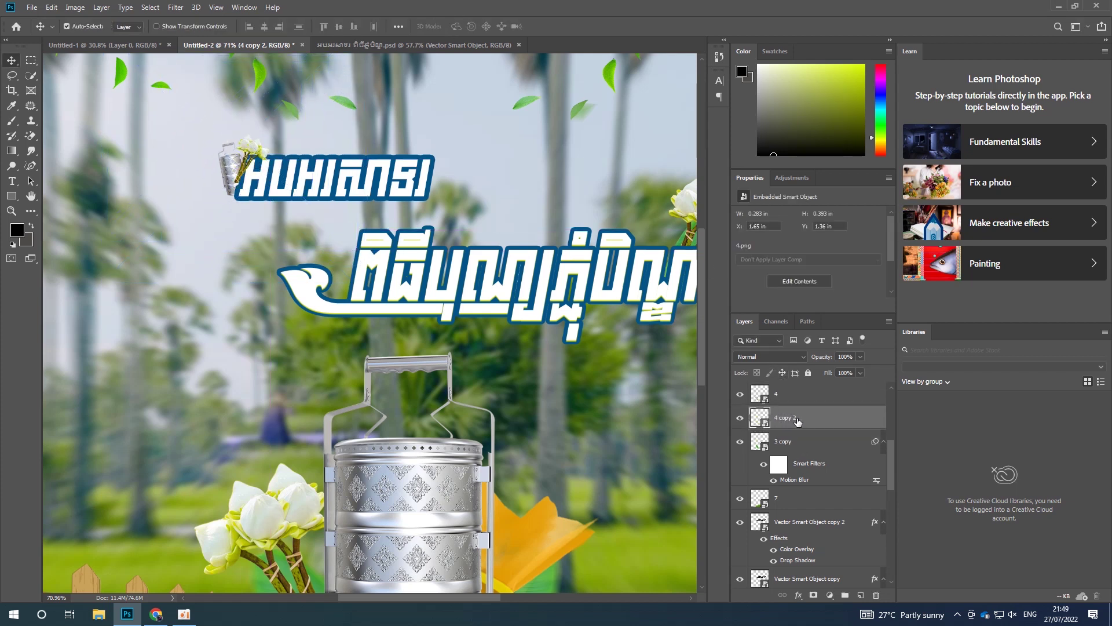
scroll(800, 426, down, 1)
mouse_move(805, 403)
mouse_down()
mouse_move(822, 531)
mouse_move(803, 562)
mouse_up()
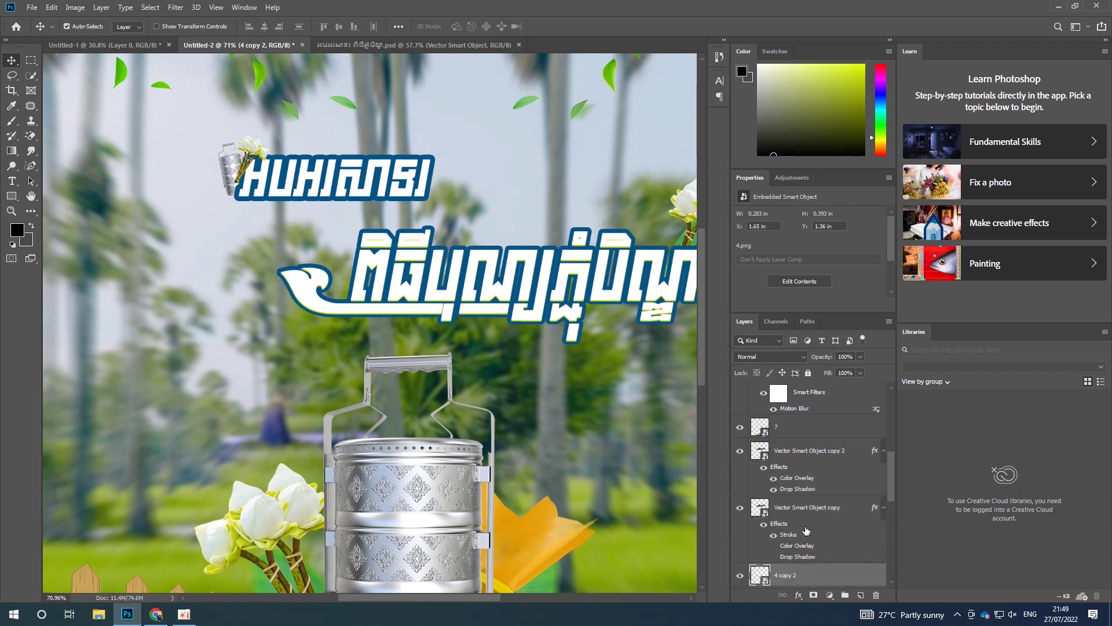
drag(803, 562, 810, 559)
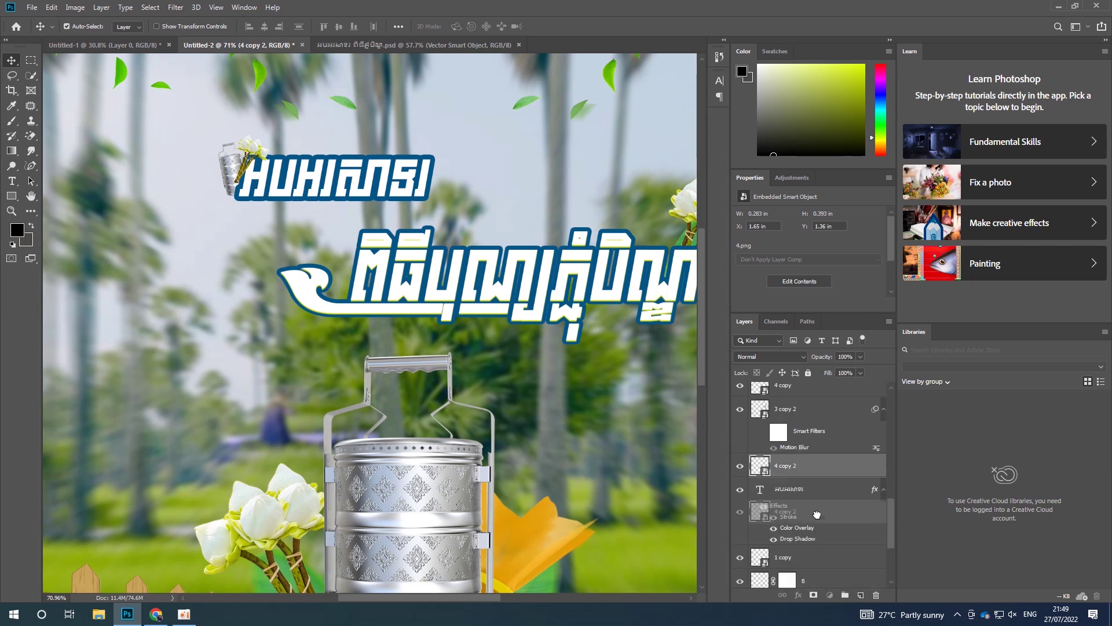
drag(810, 559, 825, 470)
scroll(268, 165, up, 2)
scroll(268, 166, up, 2)
scroll(268, 165, up, 2)
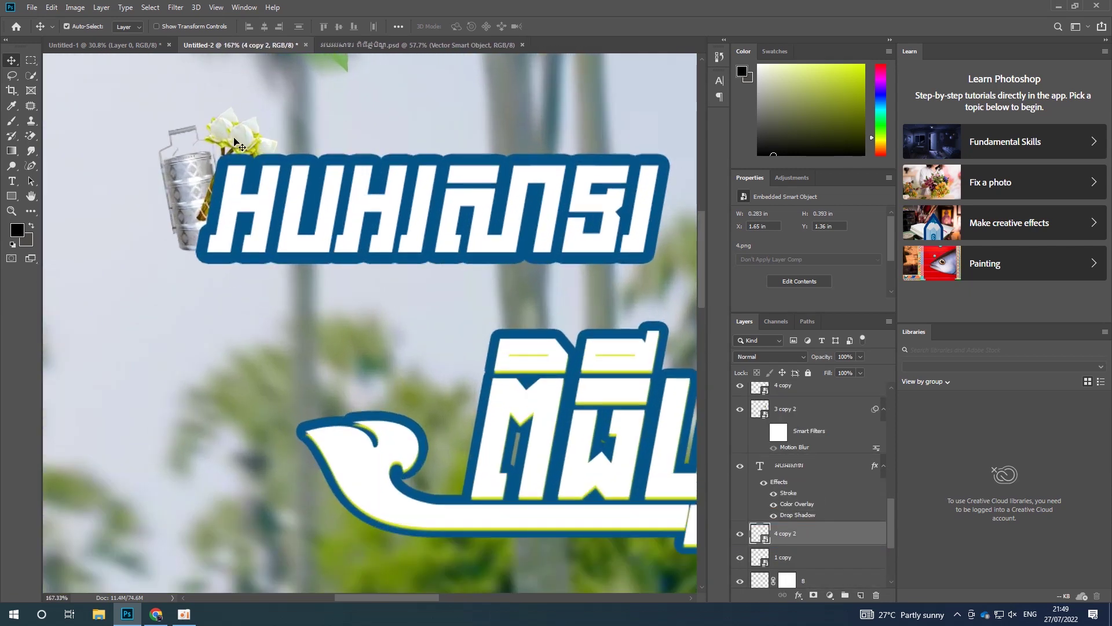
Step: Nudge the lotus copy right and move the tiffin icon against the title
drag(239, 141, 246, 141)
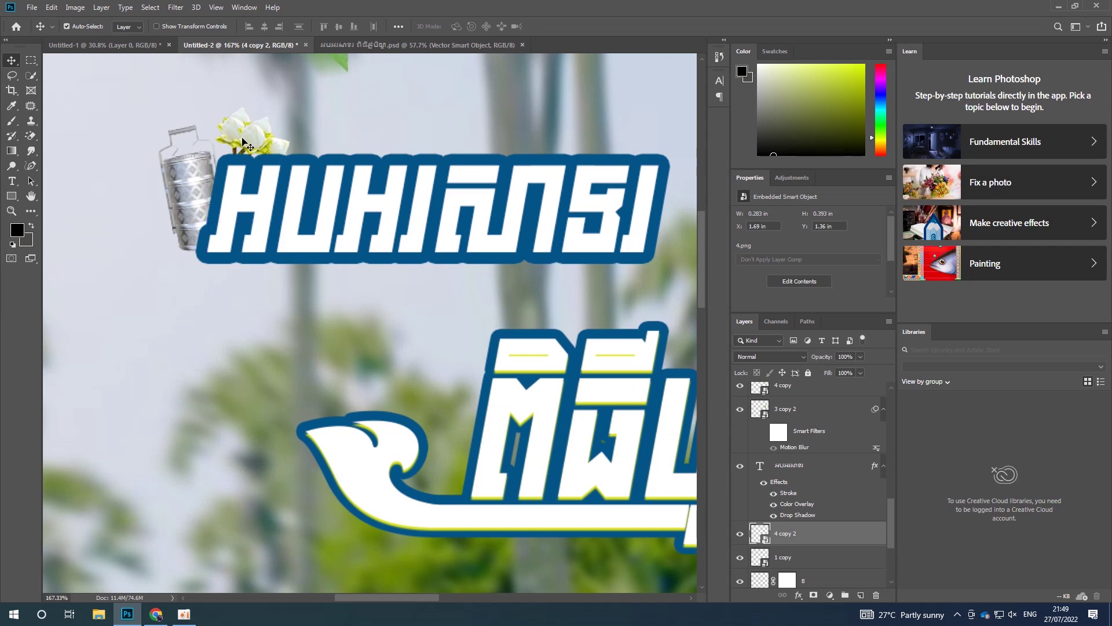
click(191, 169)
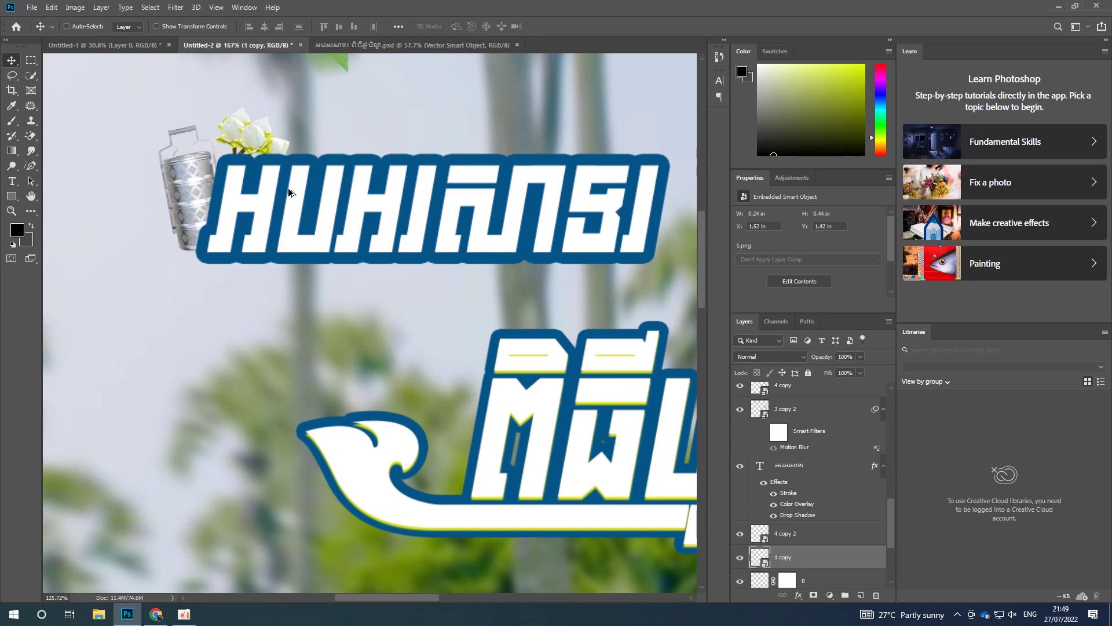
scroll(287, 187, down, 3)
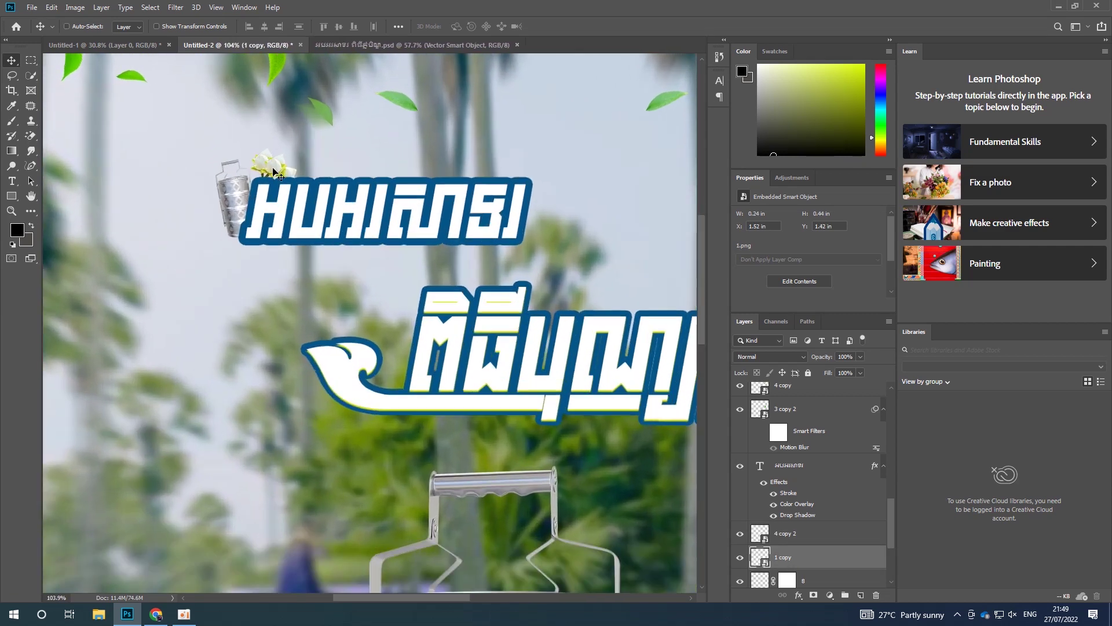
drag(287, 188, 269, 179)
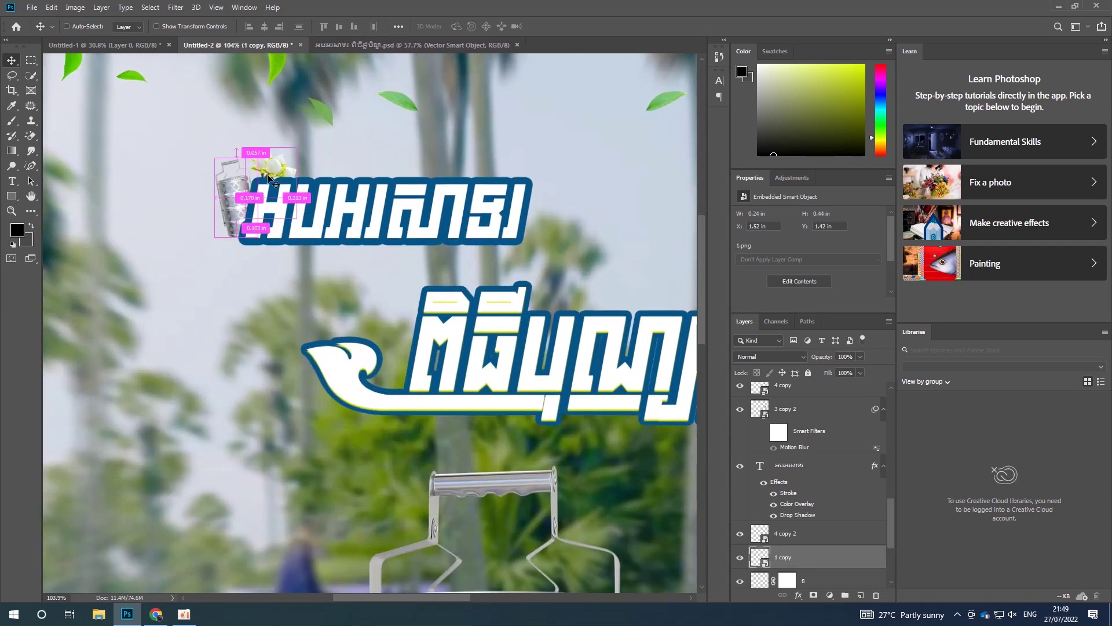
key(ctrl+t)
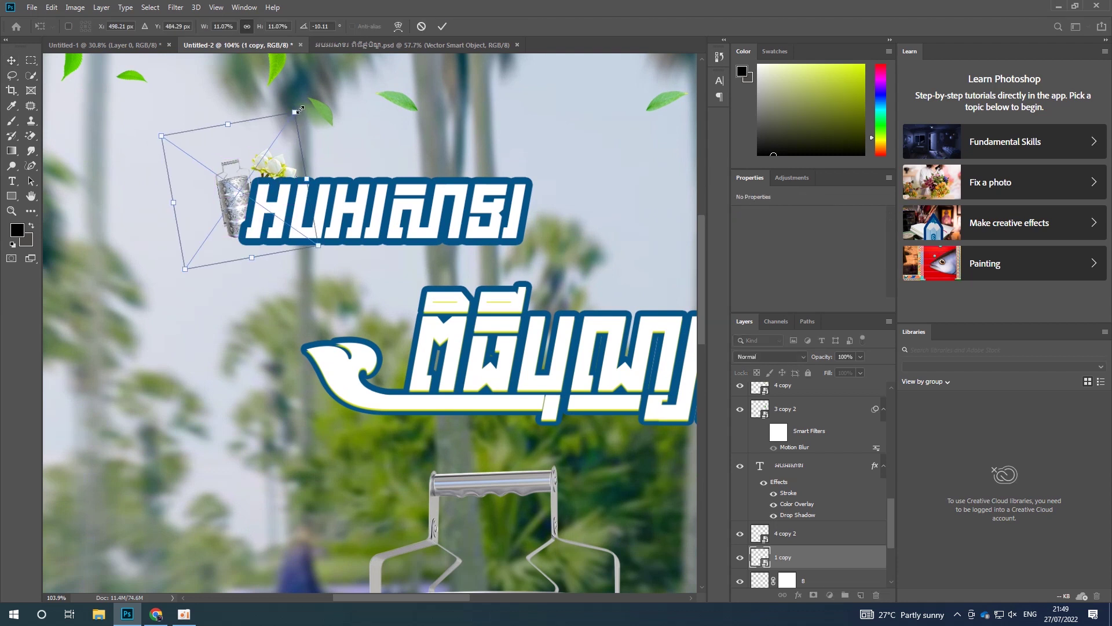
click(442, 26)
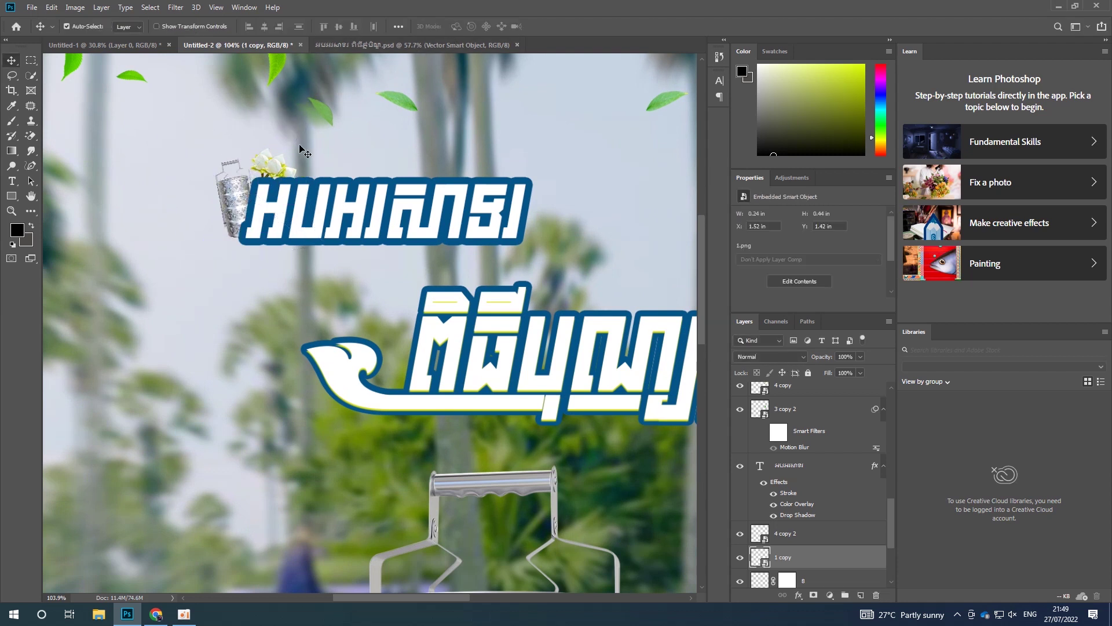
Step: Enlarge the lotus copy slightly, seat it on the tiffin, and shift the tiffin right
click(300, 151)
key(ctrl+t)
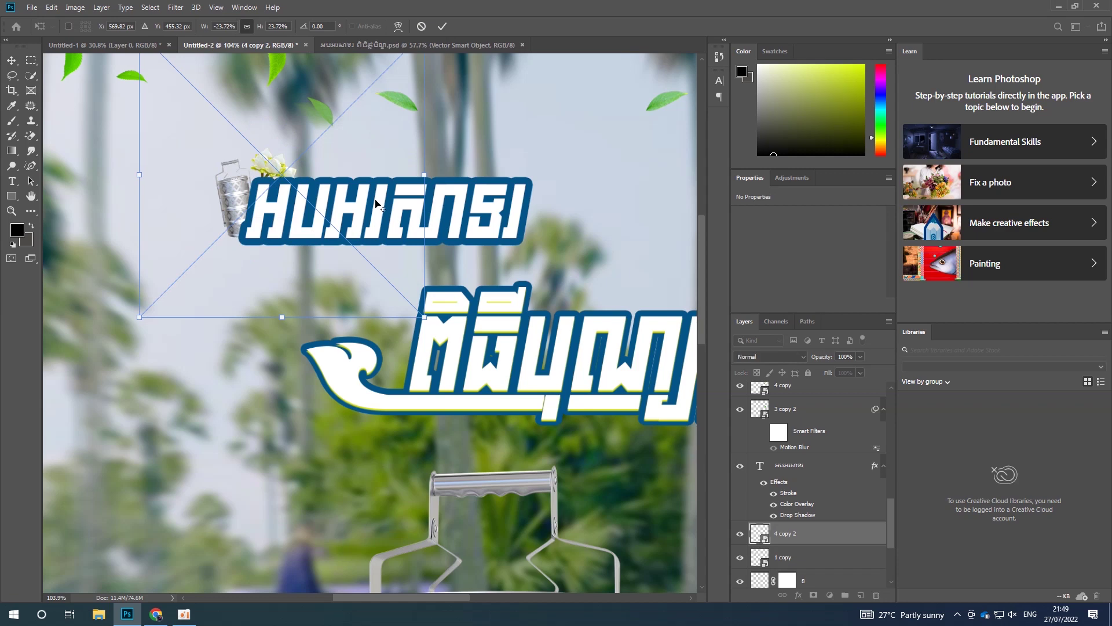
scroll(376, 204, down, 3)
drag(410, 85, 436, 56)
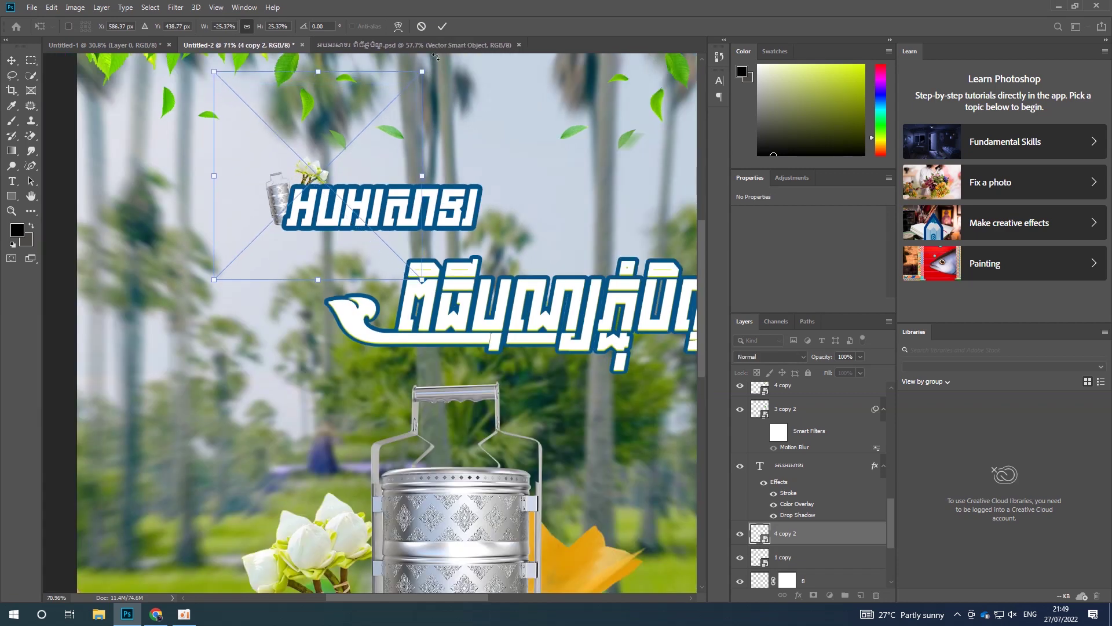
click(443, 27)
scroll(306, 152, up, 3)
drag(317, 184, 318, 184)
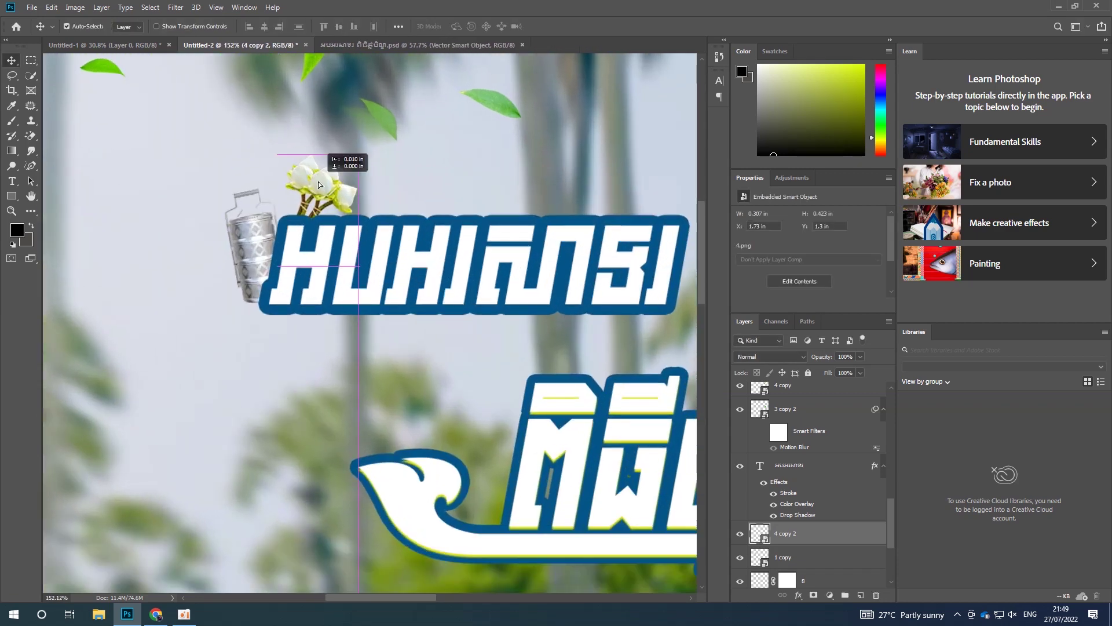
scroll(341, 255, down, 2)
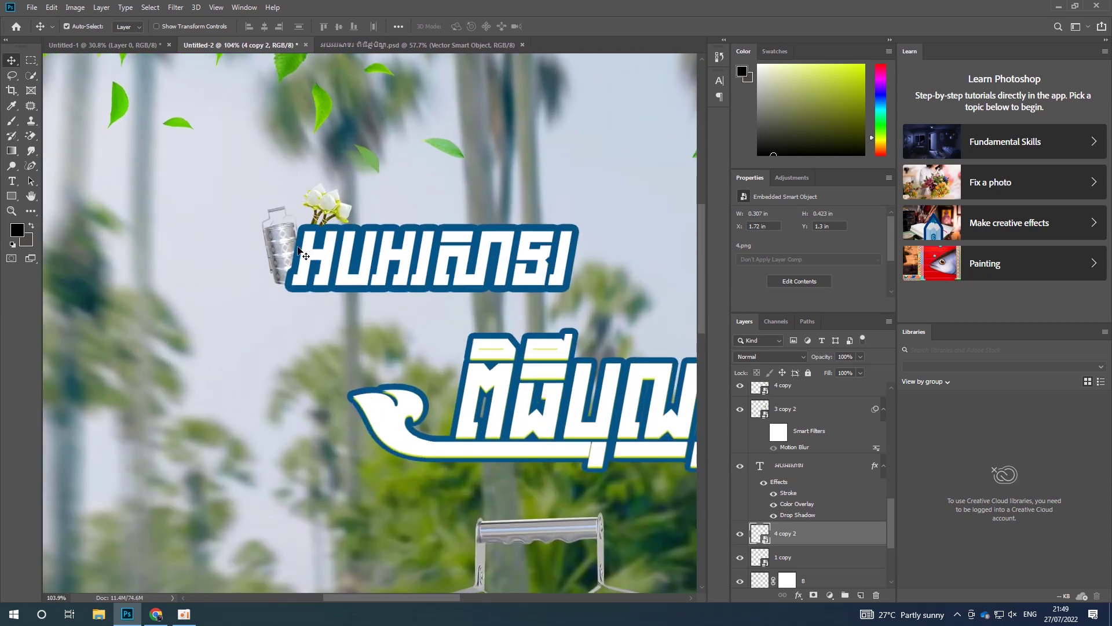
click(280, 253)
drag(280, 253, 281, 253)
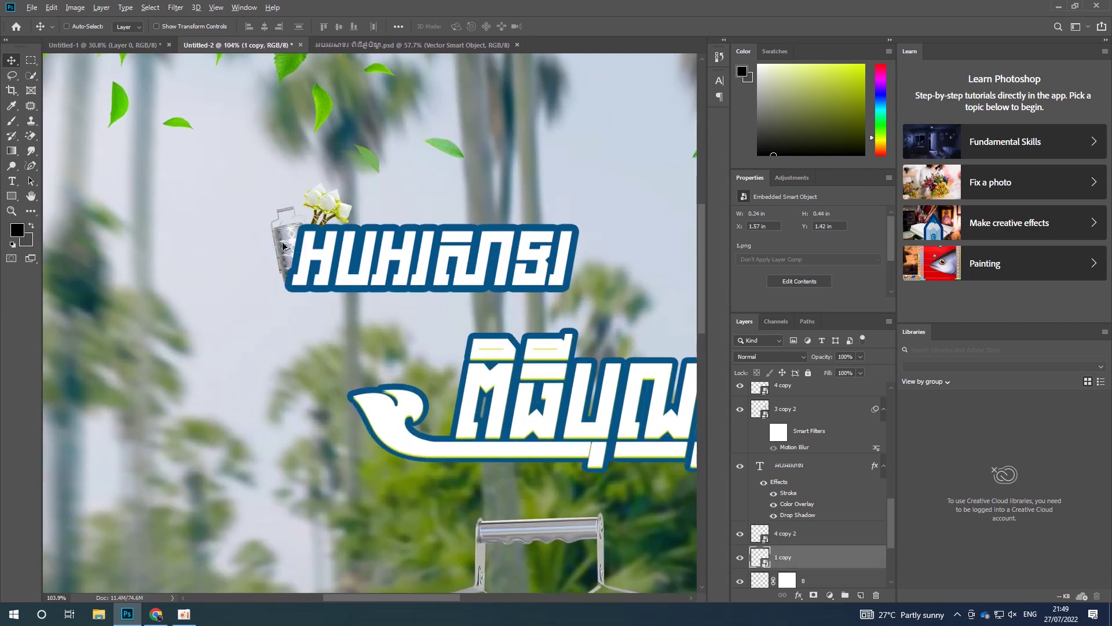
Step: Select the sticky rice cakes and bananas layers together
scroll(282, 246, down, 3)
scroll(449, 446, down, 2)
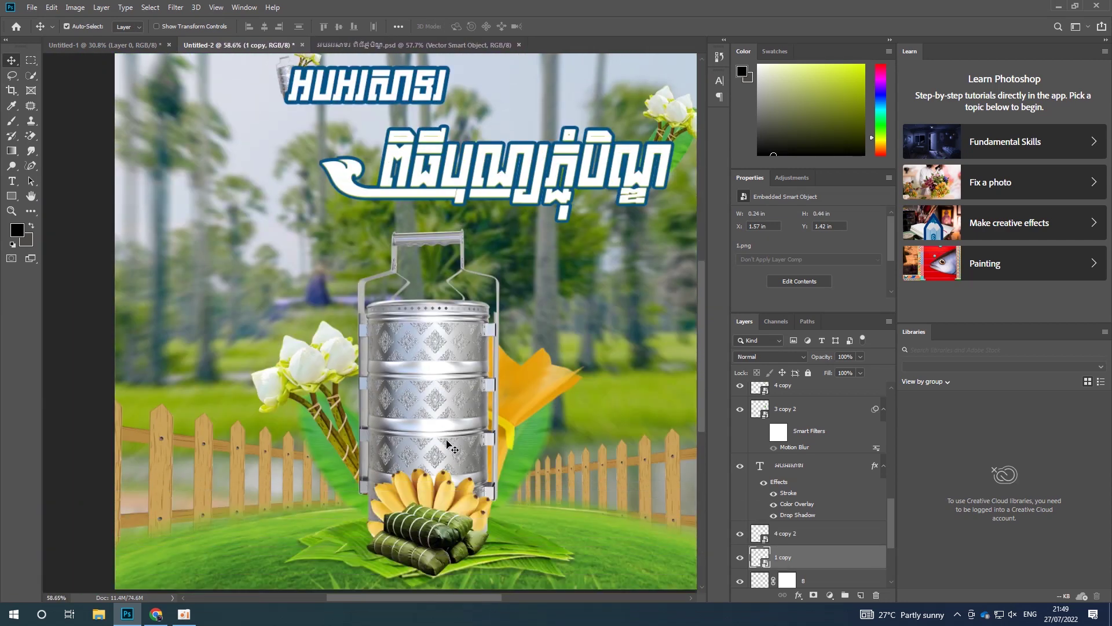
click(430, 523)
shift+click(439, 493)
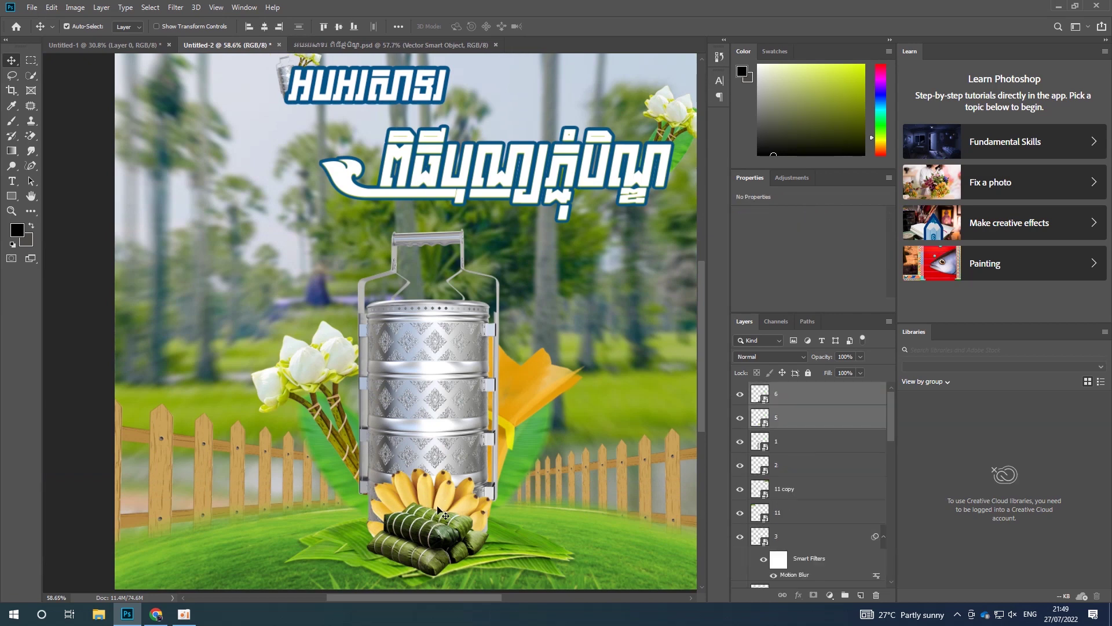
Step: Copy the sticky rice cakes up to the top left, undoing a mistaken banana copy
click(812, 417)
drag(428, 538, 417, 599)
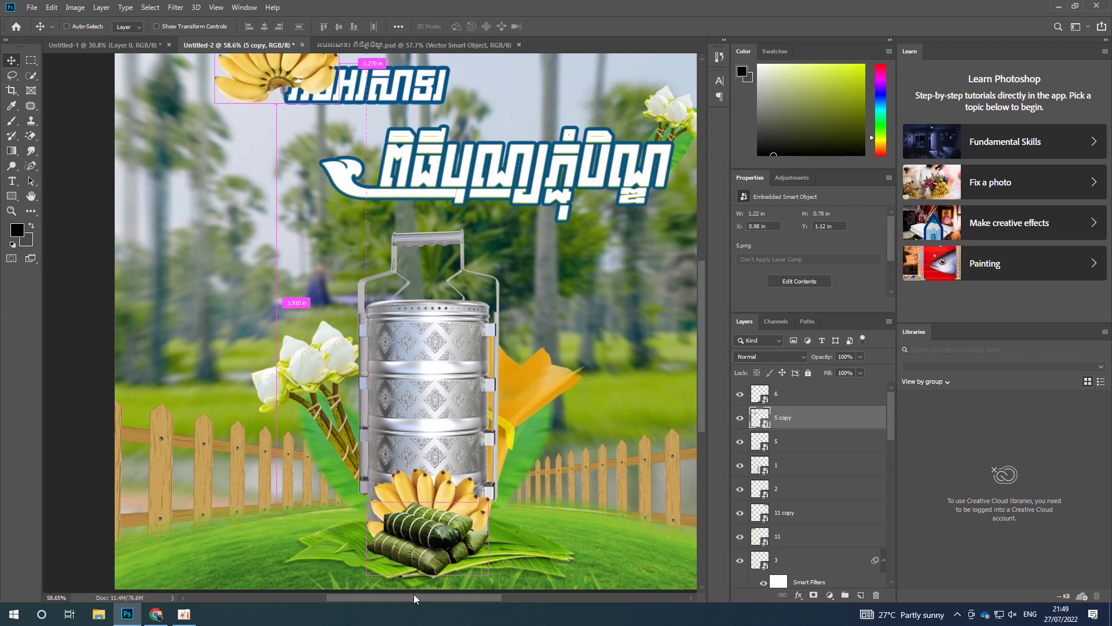
key(ctrl+z)
ctrl+click(426, 524)
drag(426, 524, 297, 129)
Step: Shrink the rice cake copy and move it beside the title
key(ctrl+t)
mouse_move(591, 342)
mouse_down()
mouse_move(528, 251)
mouse_move(336, 116)
mouse_up()
scroll(371, 267, down, 3)
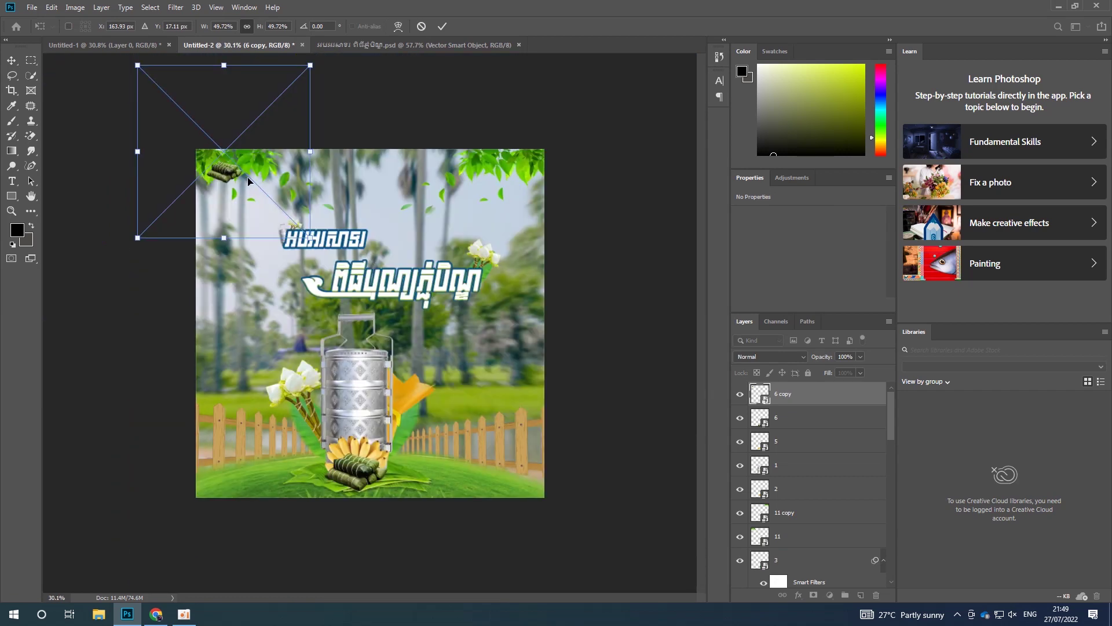
drag(311, 235, 270, 197)
mouse_move(221, 139)
mouse_down()
mouse_move(267, 191)
mouse_move(254, 217)
mouse_up()
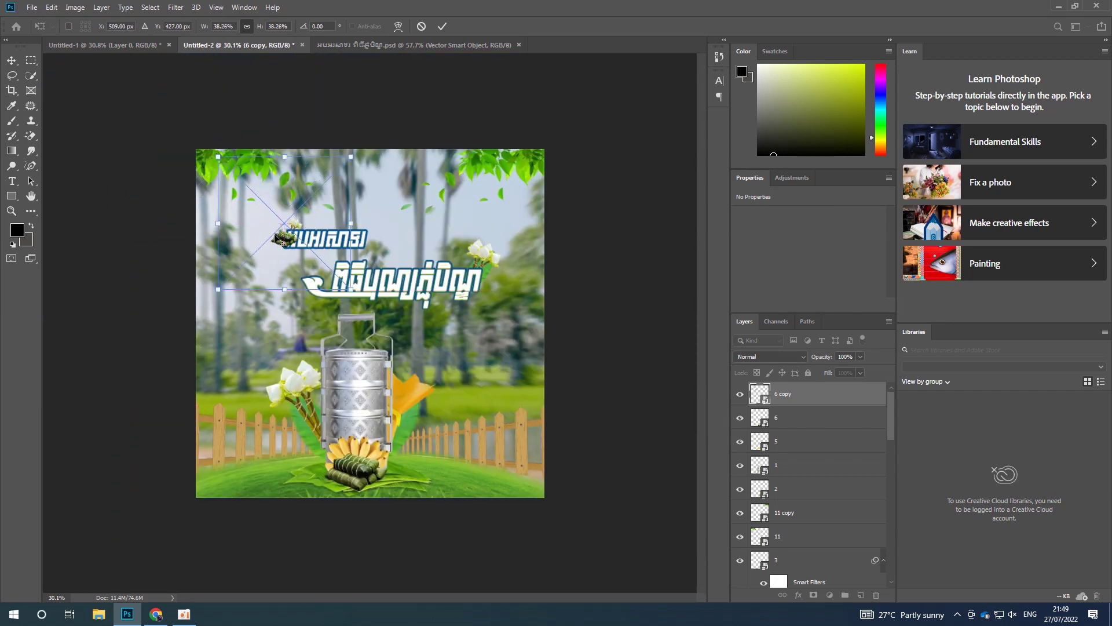
scroll(254, 218, up, 3)
scroll(243, 218, up, 3)
Step: Resize the rice cake to 14.36%, commit, and set it beside the mini tiffin
drag(325, 254, 255, 181)
drag(216, 118, 335, 273)
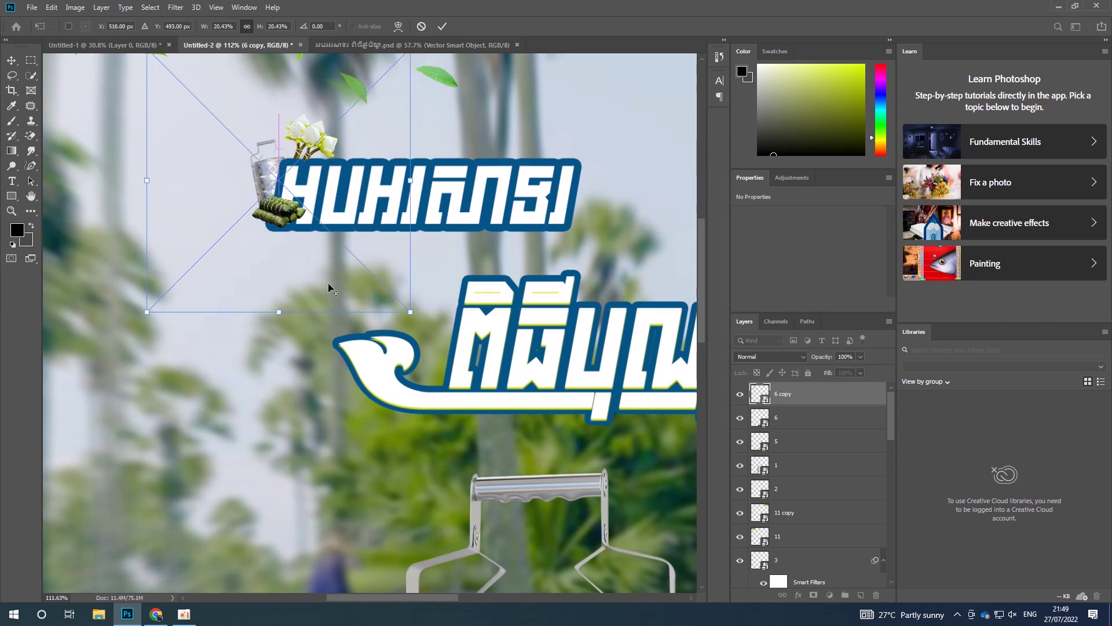
scroll(302, 234, up, 2)
mouse_move(472, 370)
mouse_down()
mouse_move(347, 246)
mouse_move(272, 223)
mouse_move(273, 234)
mouse_up()
drag(410, 328, 421, 342)
click(442, 26)
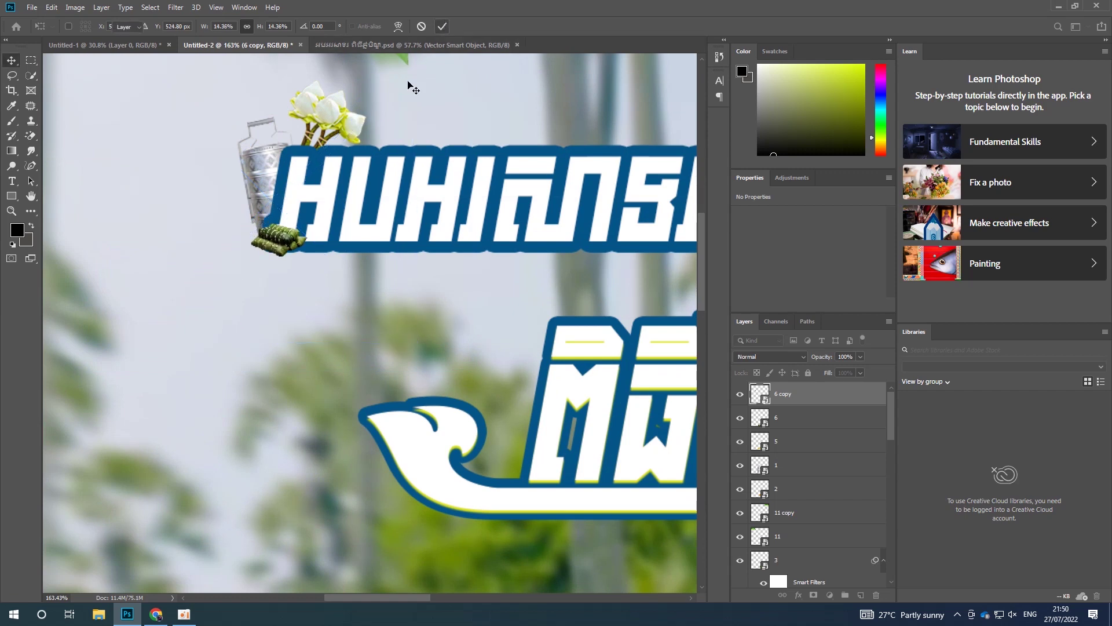
scroll(286, 215, up, 3)
scroll(286, 215, up, 2)
drag(273, 257, 271, 269)
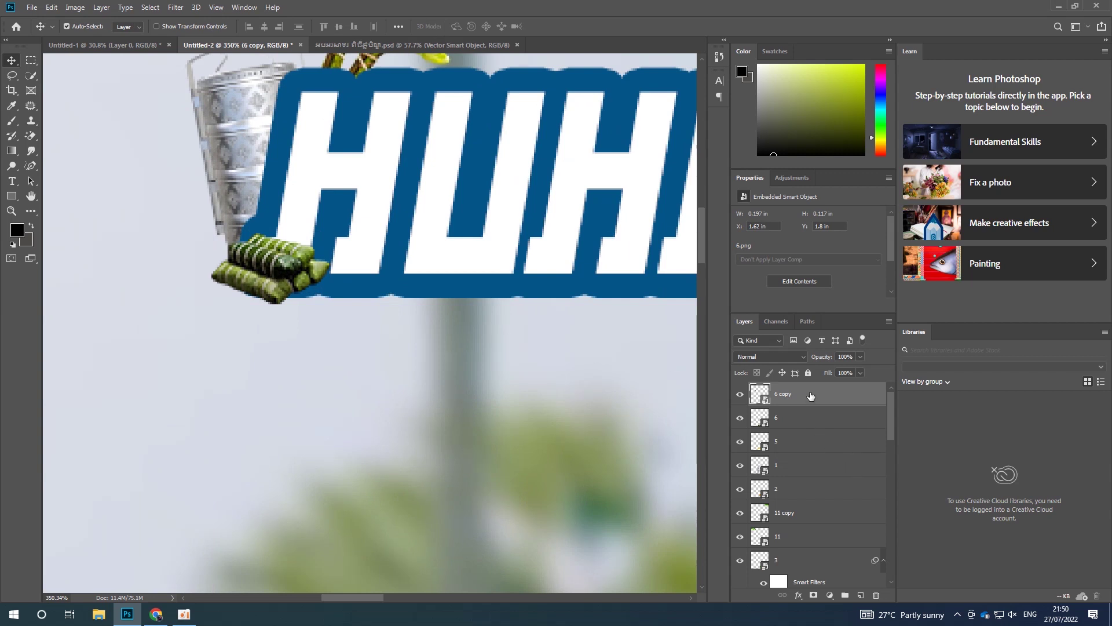
Step: Drag the '6 copy' rice cake layer down past layers 11, 3 and 4
drag(809, 395, 806, 501)
drag(821, 450, 823, 491)
drag(805, 444, 820, 506)
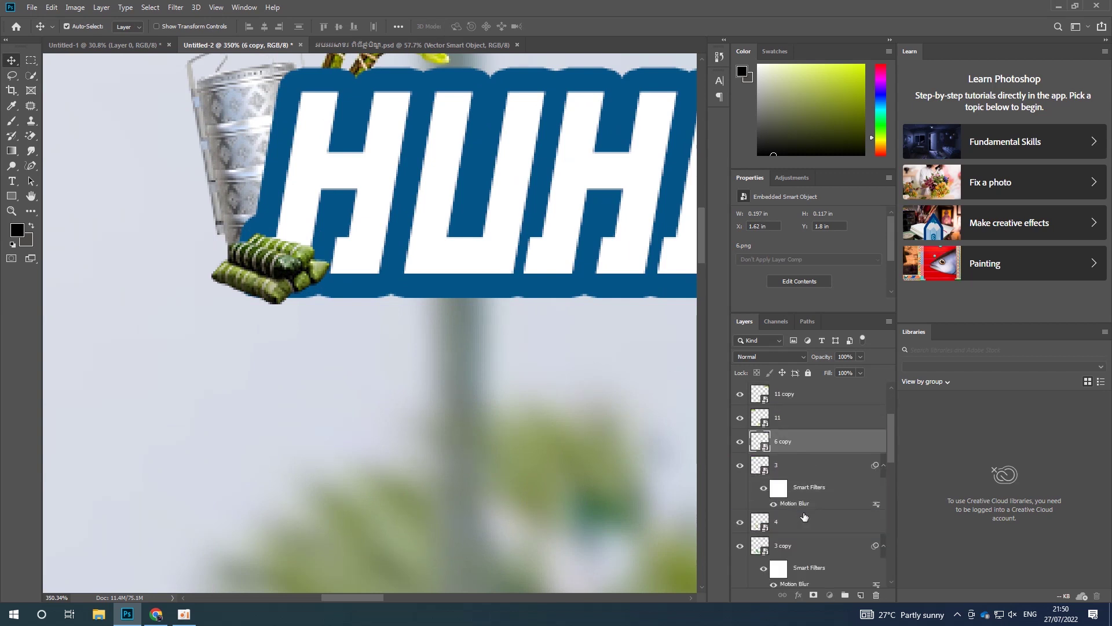
drag(814, 453, 802, 490)
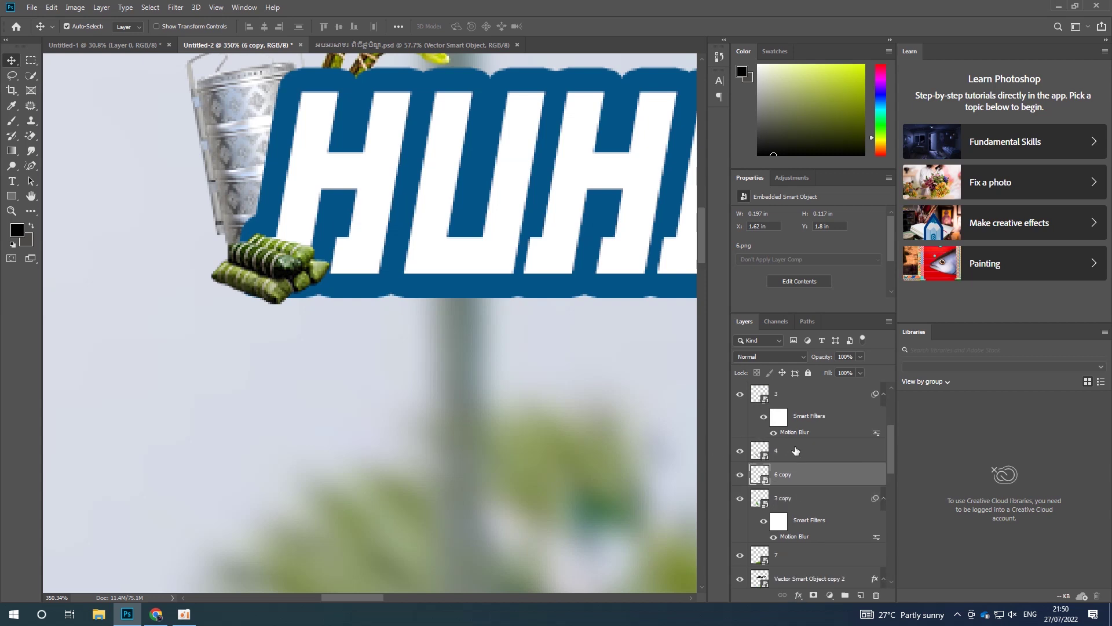
scroll(806, 443, down, 1)
drag(818, 431, 804, 503)
Step: Keep lowering '6 copy' until it sits beneath the title text layer
scroll(809, 479, down, 1)
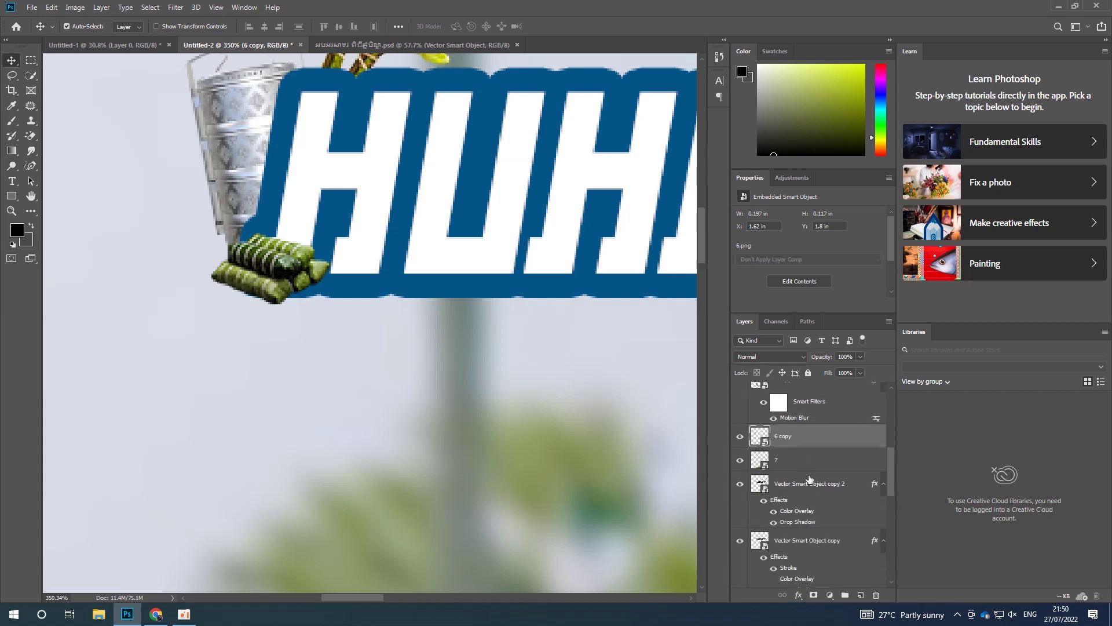
drag(807, 443, 805, 487)
scroll(805, 486, down, 1)
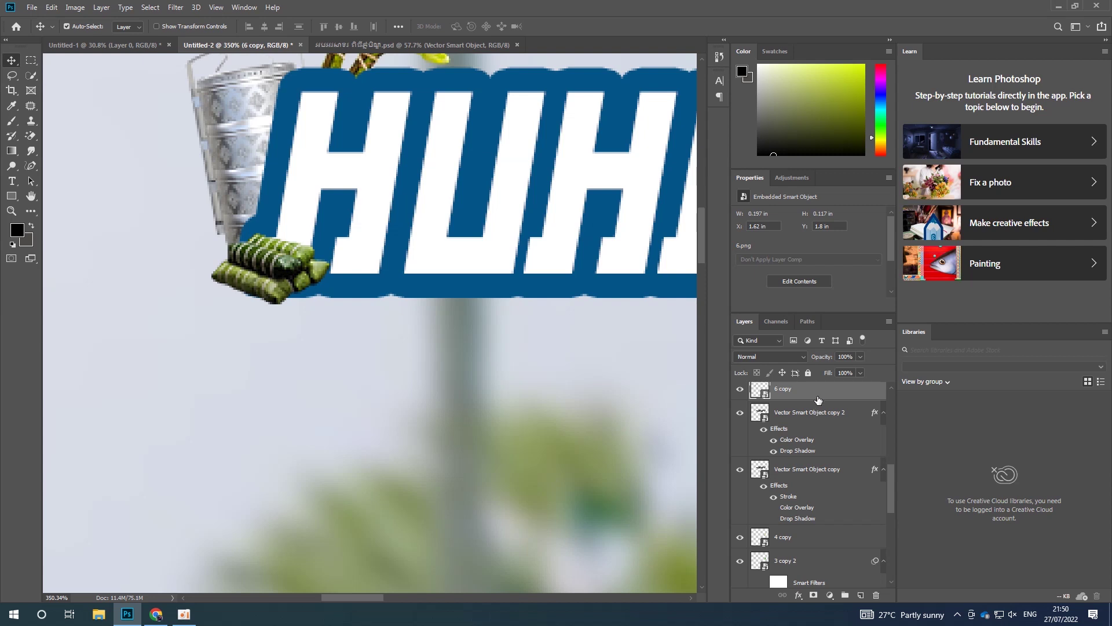
drag(817, 400, 812, 507)
scroll(811, 499, down, 1)
drag(815, 452, 805, 560)
scroll(781, 472, down, 1)
drag(782, 475, 808, 534)
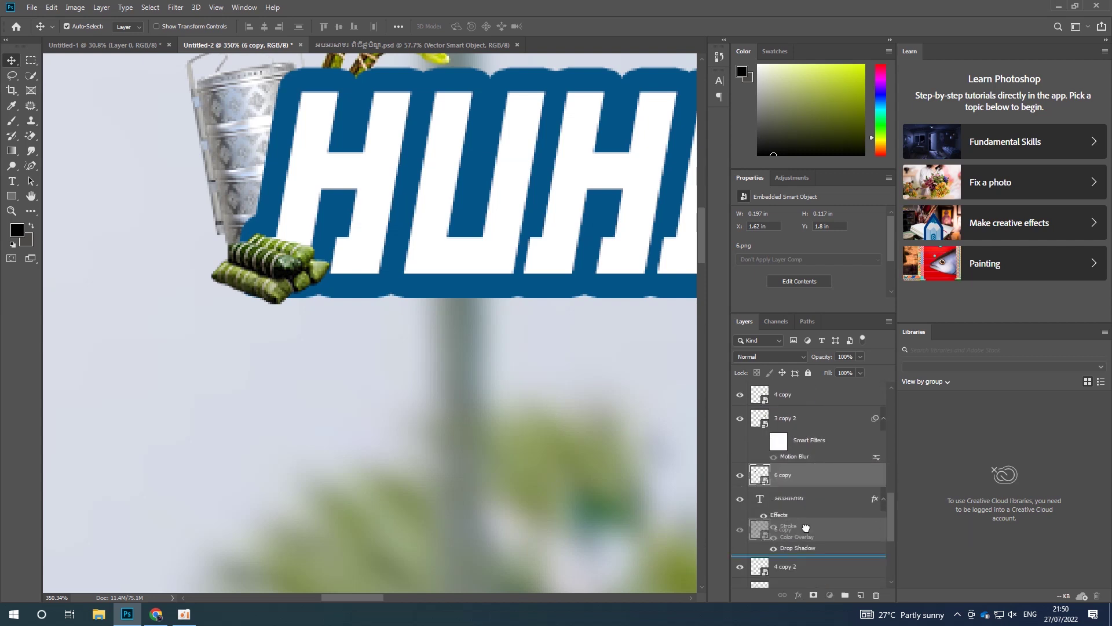
scroll(232, 282, up, 1)
Step: Tuck the rice cake up-left behind the banner, then duplicate the green leaf toward the top-left
drag(231, 282, 171, 258)
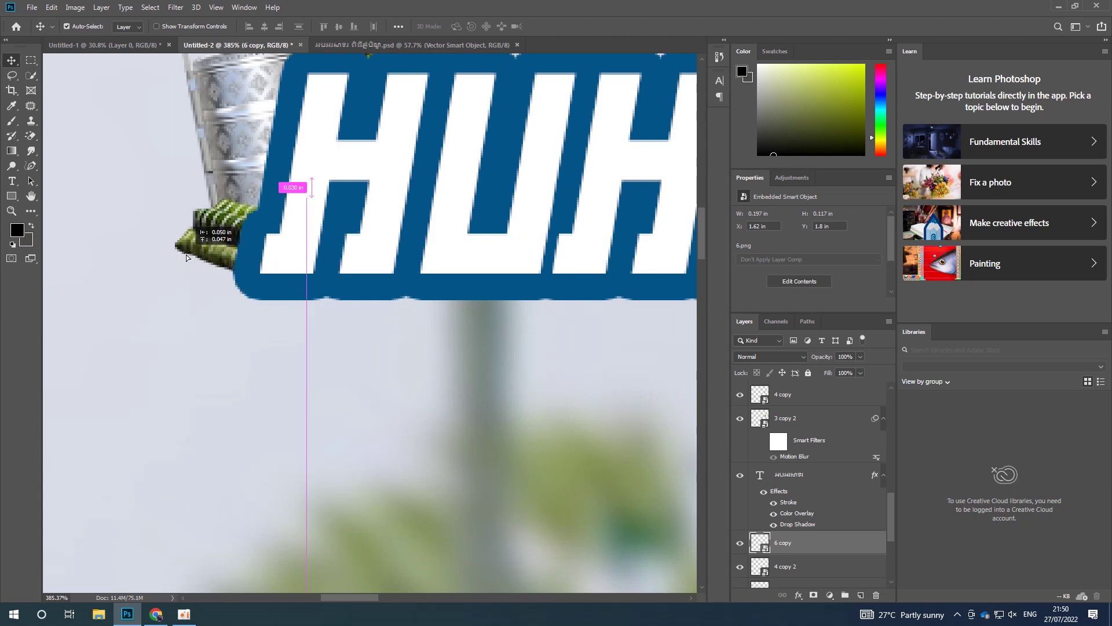
scroll(231, 249, down, 5)
scroll(231, 249, down, 1)
scroll(231, 249, up, 1)
scroll(218, 250, down, 3)
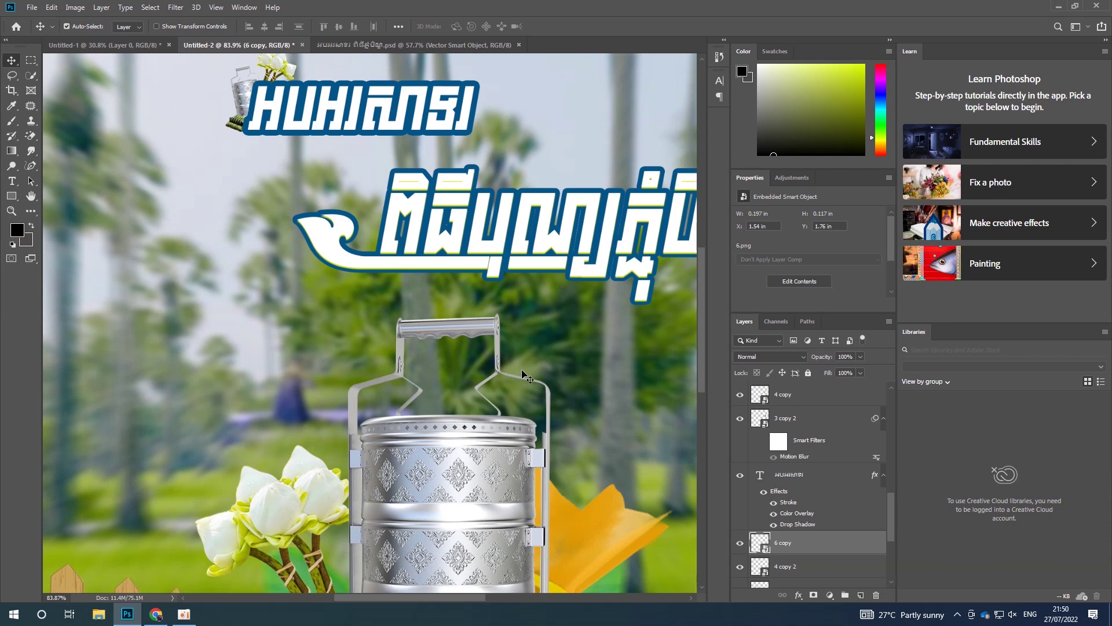
scroll(374, 452, down, 2)
drag(294, 515, 273, 315)
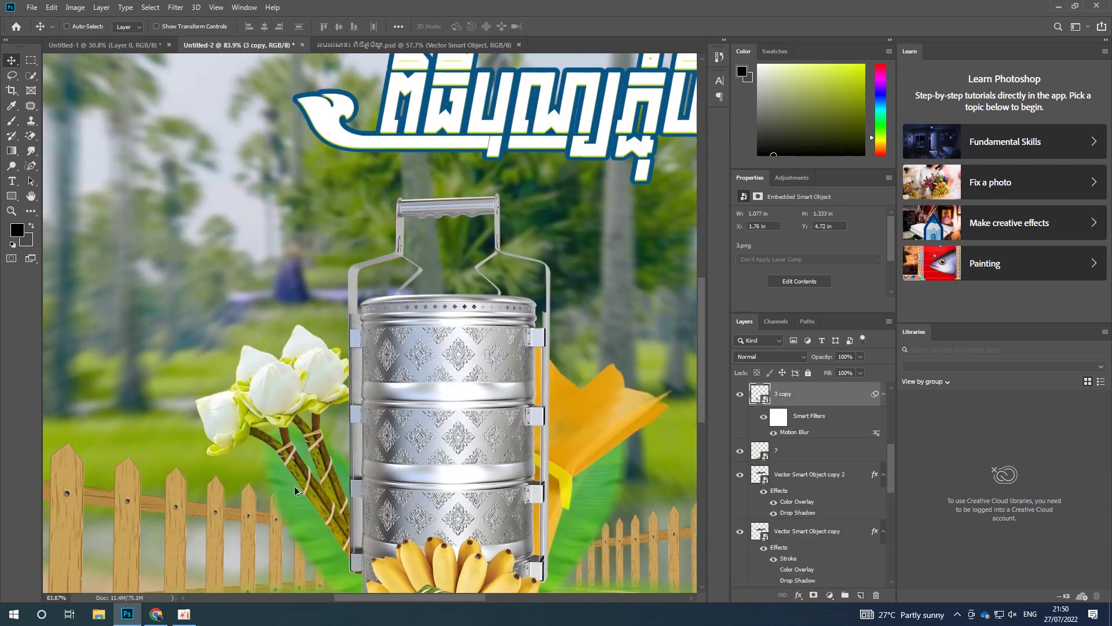
Step: Duplicate the blurred leaf, scale the copy to about 25%, and set it beside the upper title
drag(227, 235, 248, 149)
scroll(255, 174, up, 1)
scroll(262, 205, up, 1)
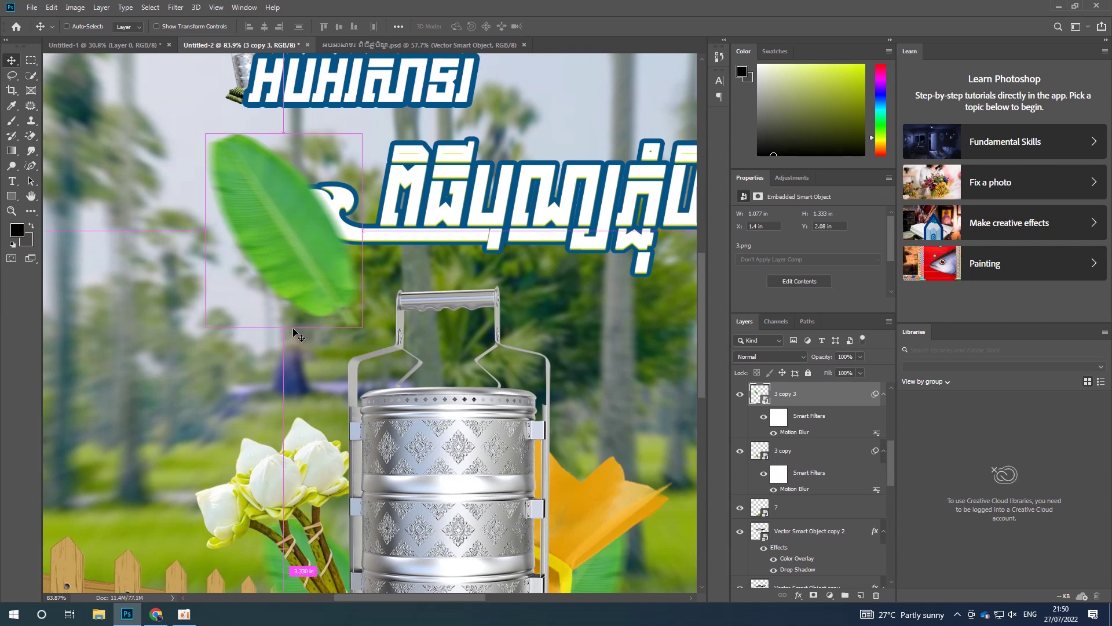
key(ctrl+t)
scroll(299, 287, down, 2)
drag(558, 551, 249, 131)
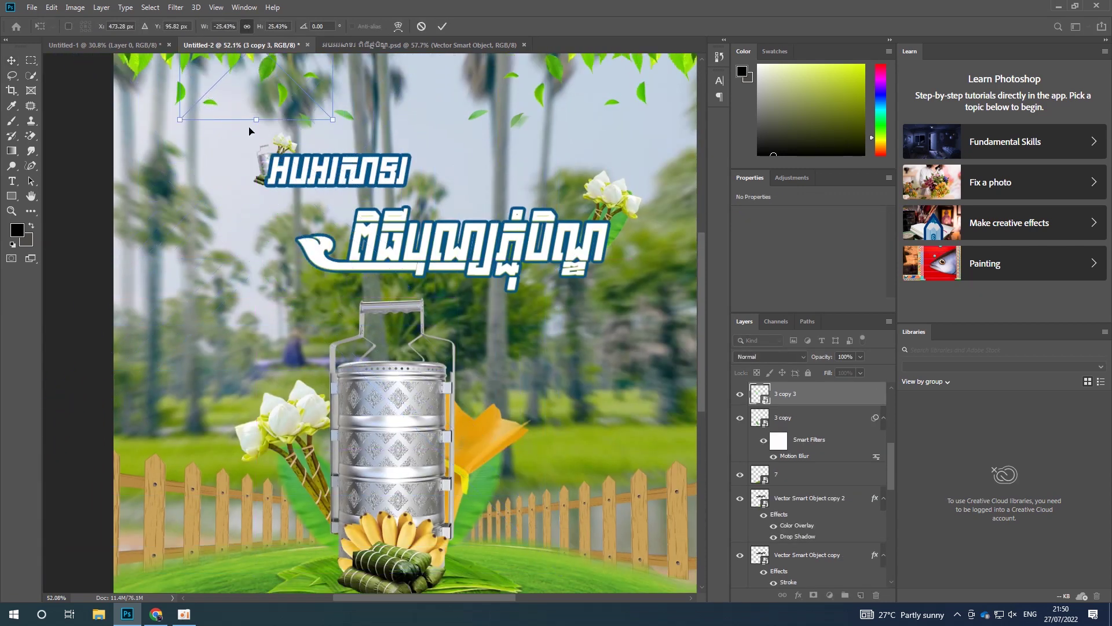
scroll(291, 217, up, 2)
drag(282, 118, 259, 238)
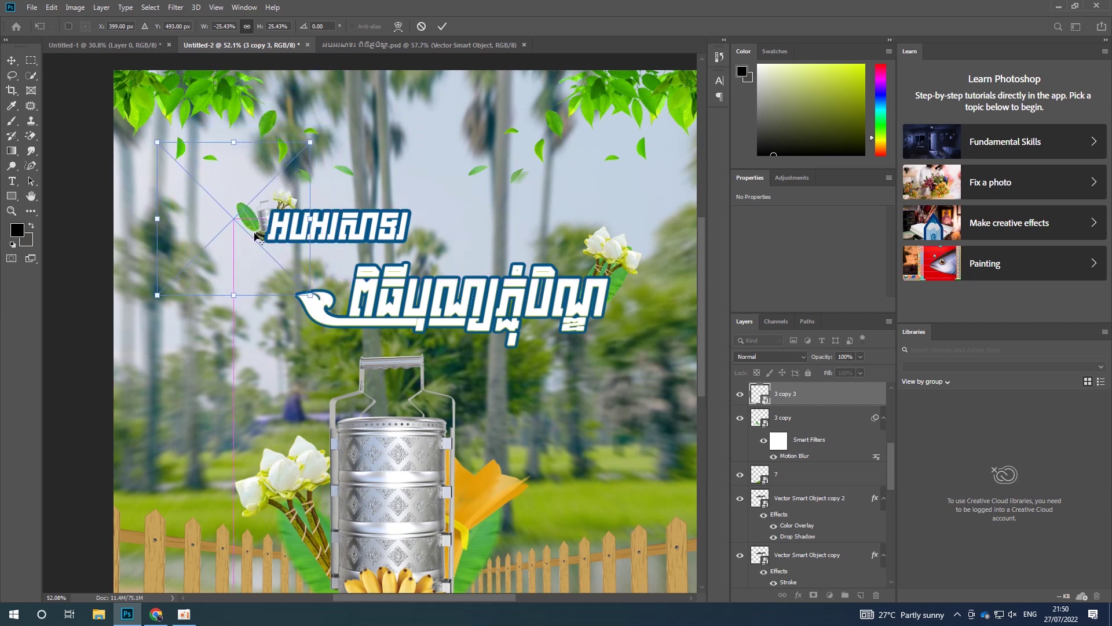
scroll(260, 239, up, 2)
click(442, 28)
Step: Move the '3 copy 3' leaf layer below layer 7 and Vector Smart Object copy, adjusting its position
alt+drag(795, 455, 785, 394)
drag(794, 521, 793, 520)
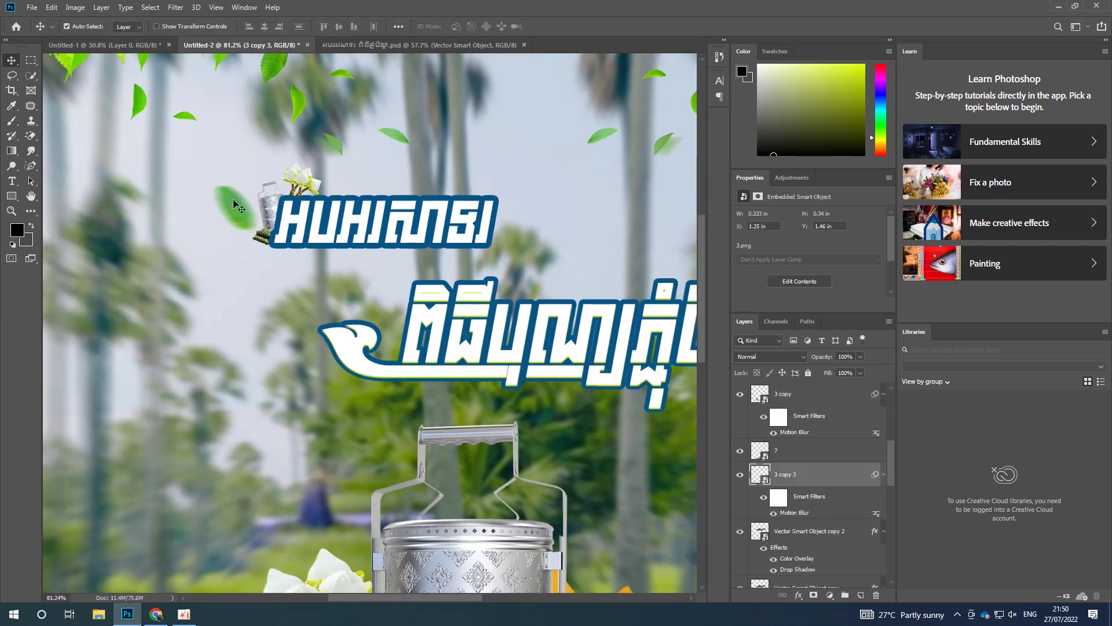
drag(788, 475, 814, 577)
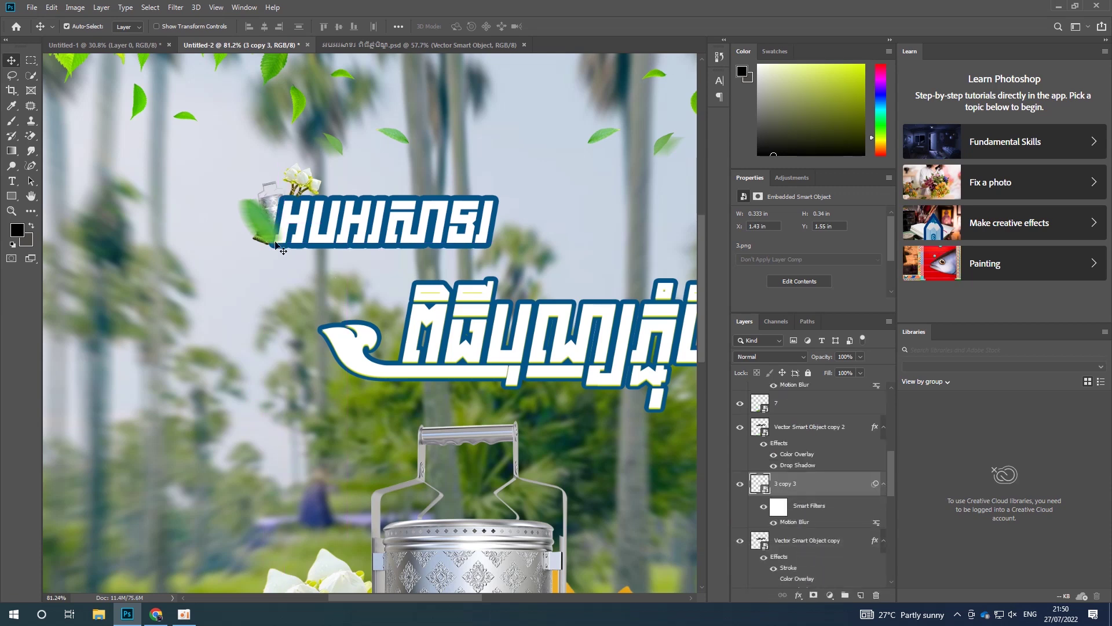
scroll(255, 225, up, 3)
drag(229, 217, 222, 217)
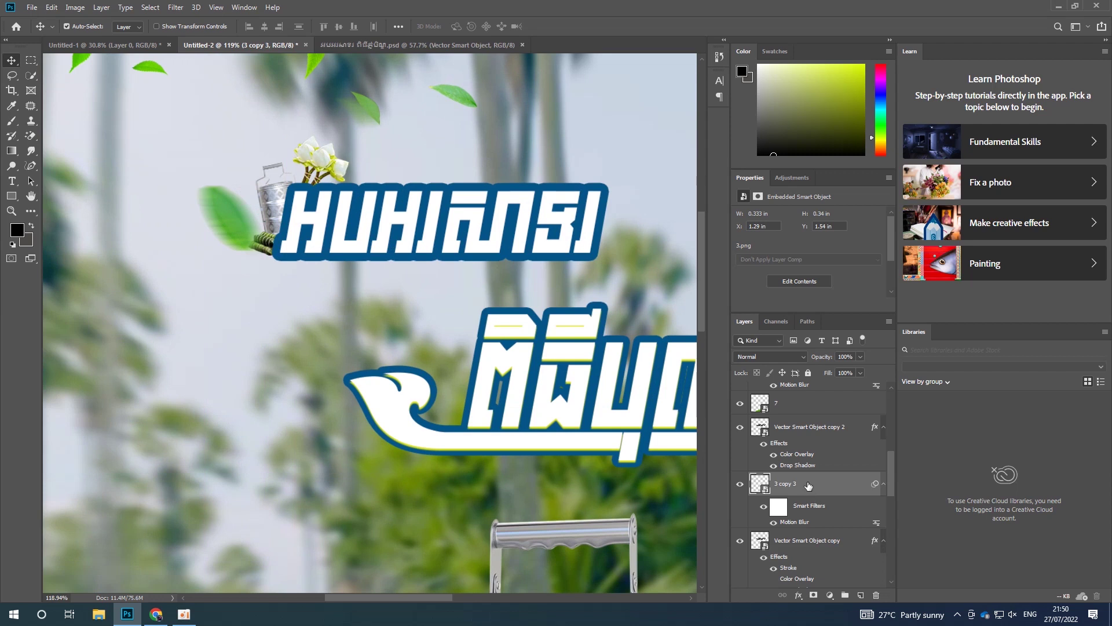
drag(809, 485, 816, 537)
scroll(226, 214, up, 2)
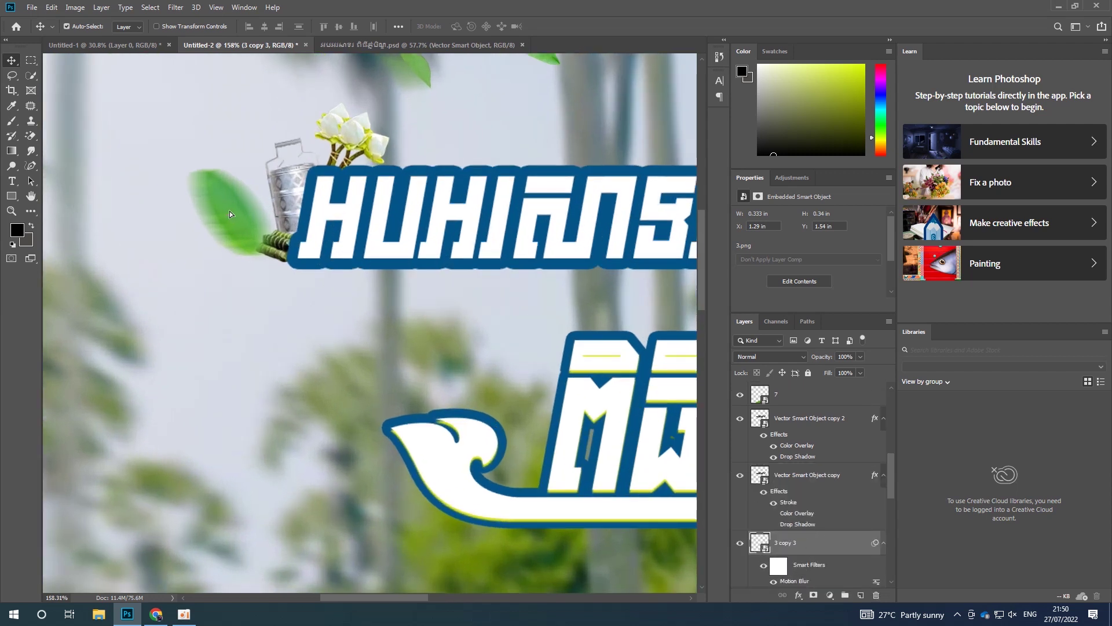
drag(226, 214, 249, 214)
scroll(855, 523, down, 3)
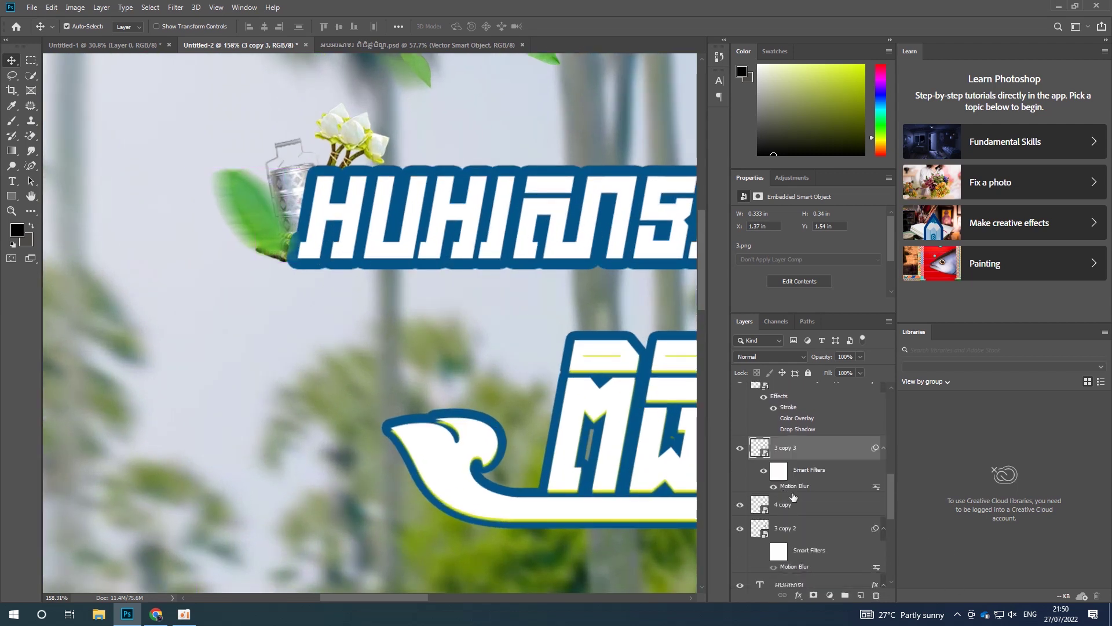
Step: Push the leaf layer further down and nudge the small leaf right, tucked behind the mini tiffin
drag(811, 449, 802, 542)
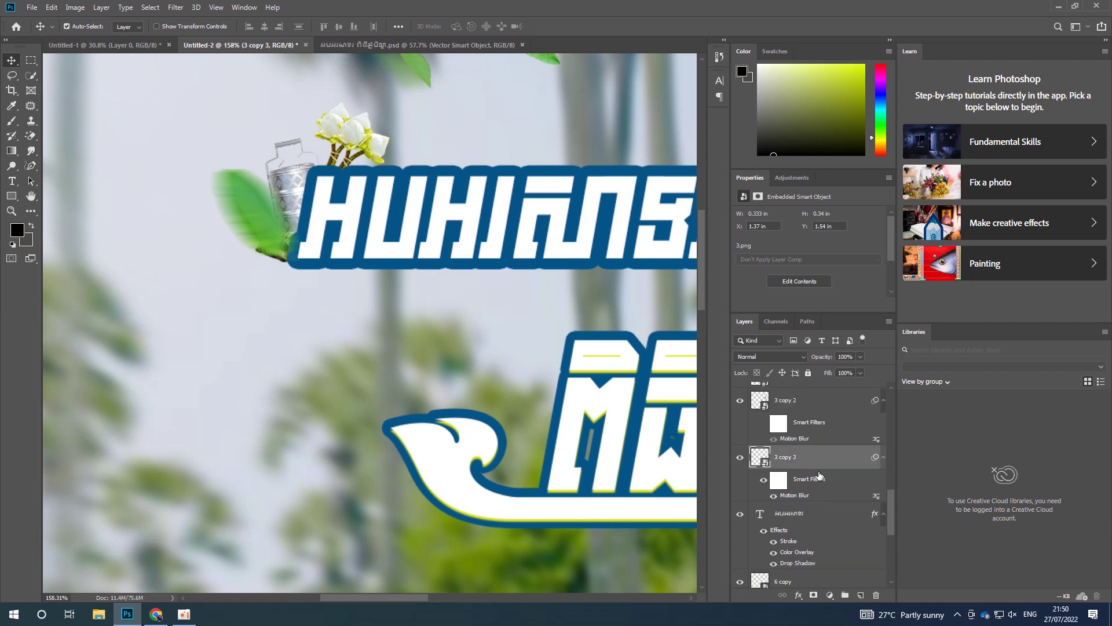
drag(819, 475, 817, 573)
scroll(816, 522, down, 1)
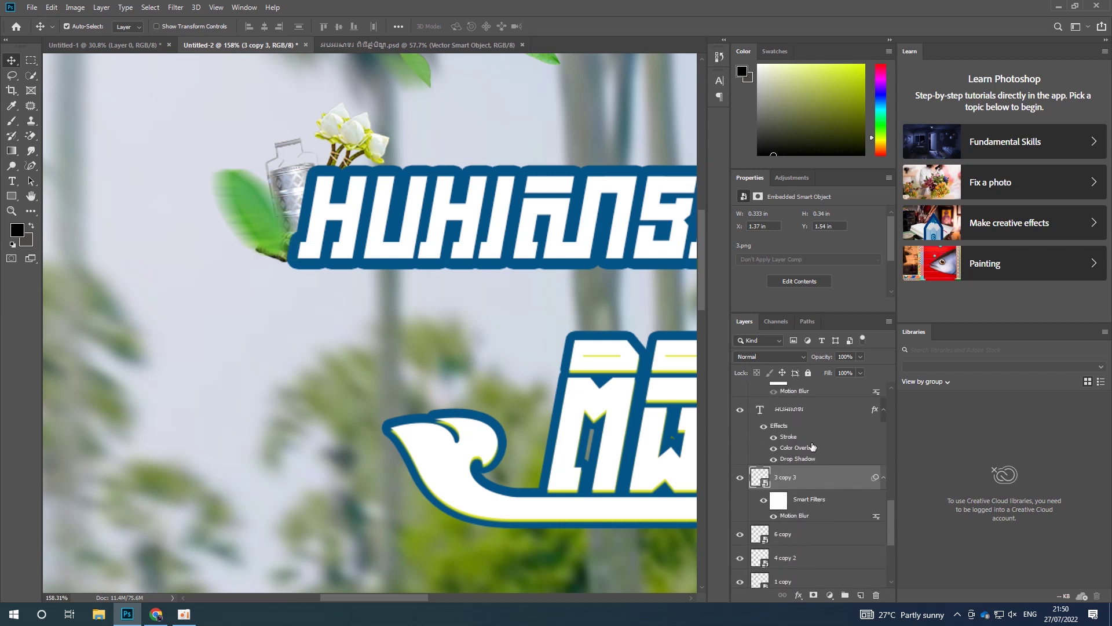
scroll(795, 445, down, 1)
drag(832, 435, 823, 579)
drag(274, 234, 284, 234)
alt+scroll(275, 226, down, 5)
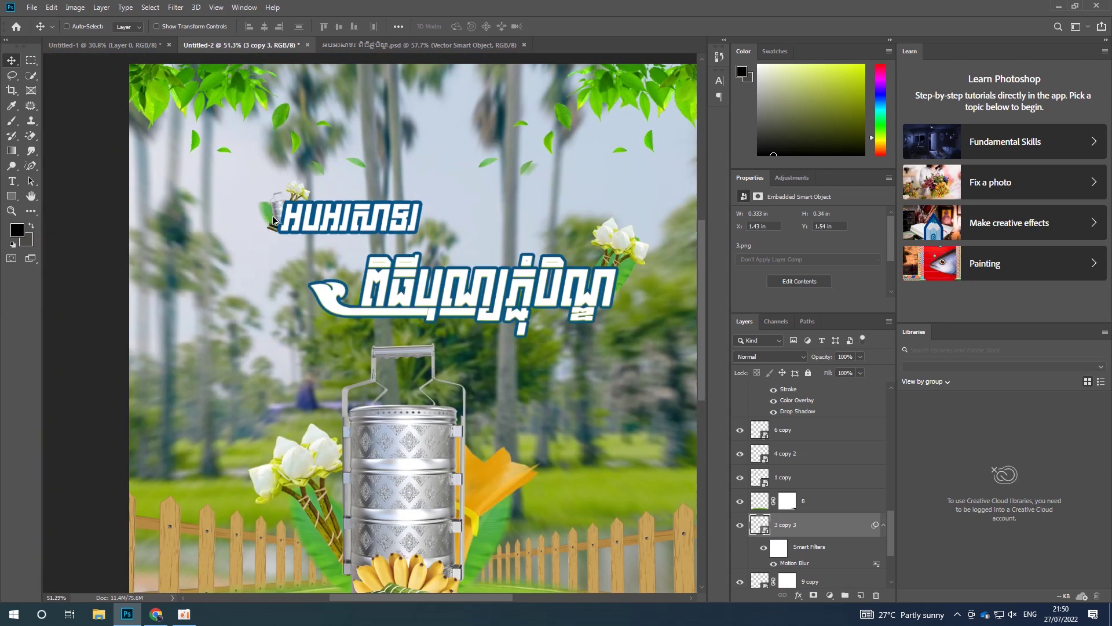
alt+scroll(277, 205, up, 2)
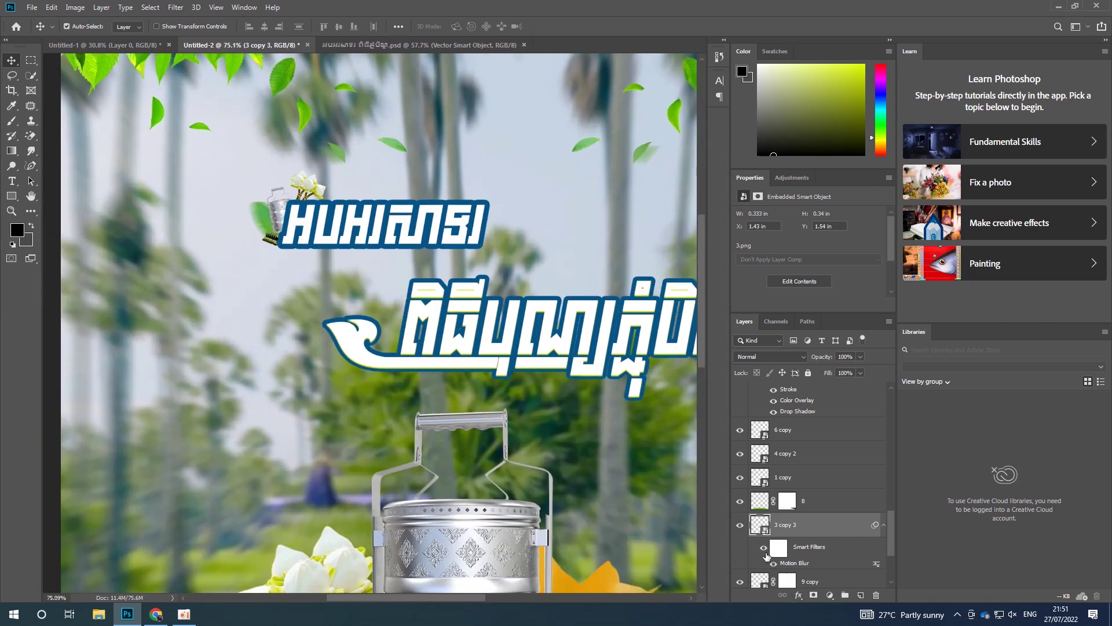
alt+scroll(275, 232, down, 3)
alt+scroll(370, 231, up, 1)
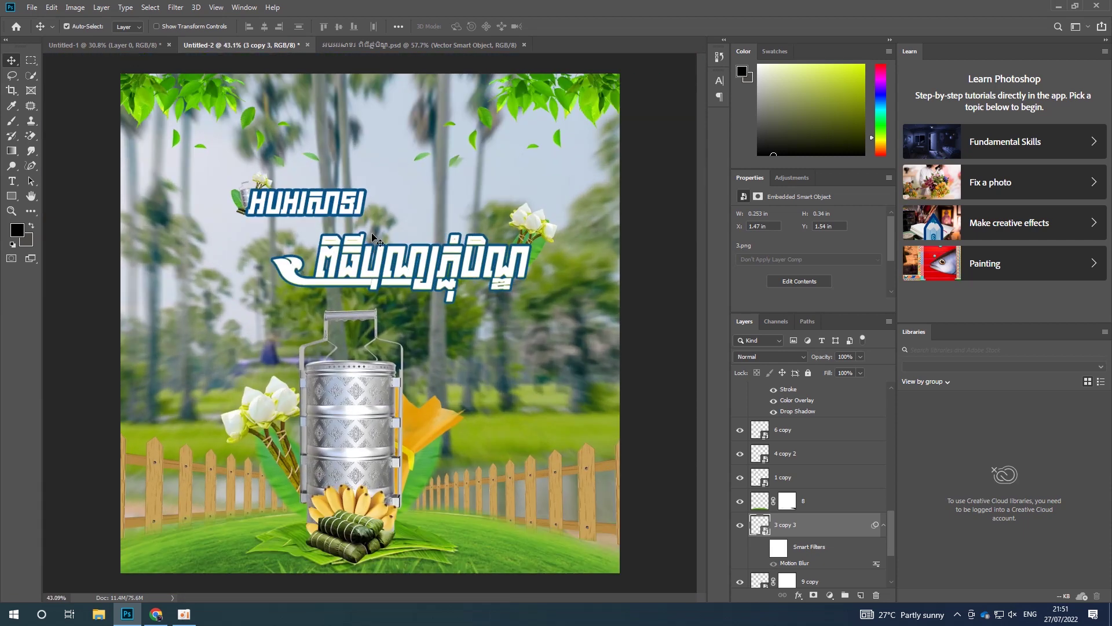
click(32, 7)
Step: Place the 'light' flare image as embedded and move it up and right
click(58, 242)
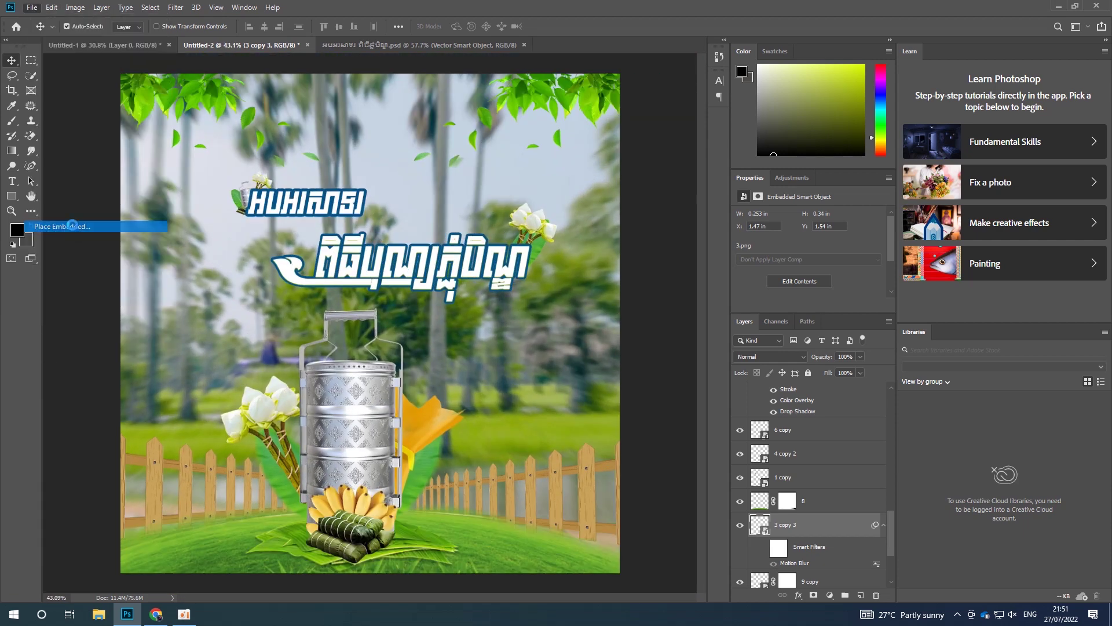
double_click(1074, 84)
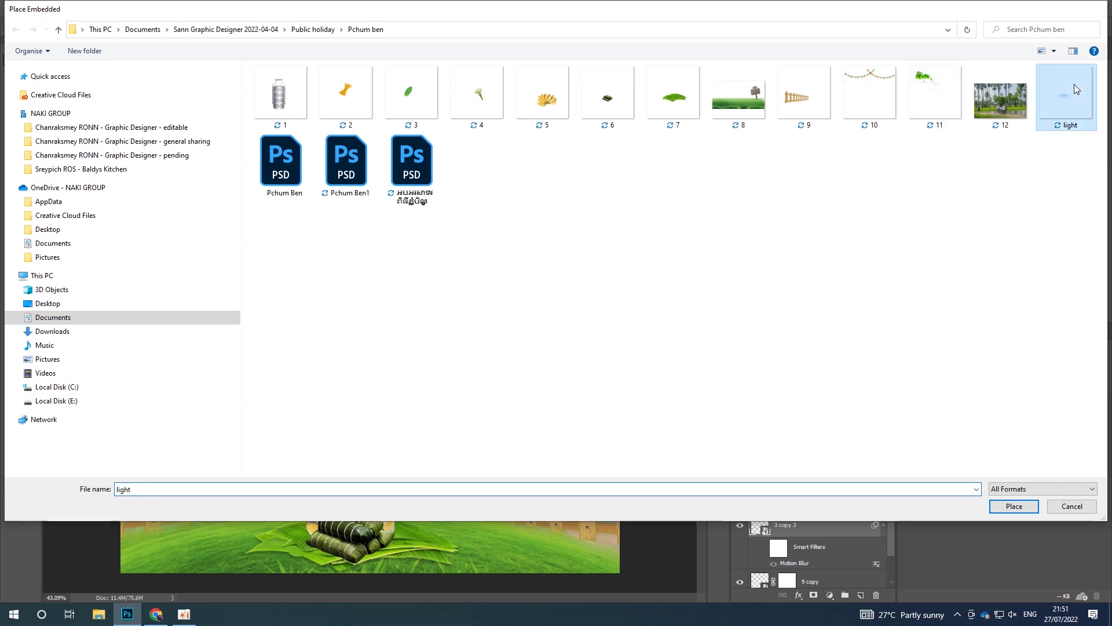
alt+scroll(529, 269, up, 1)
drag(324, 354, 530, 248)
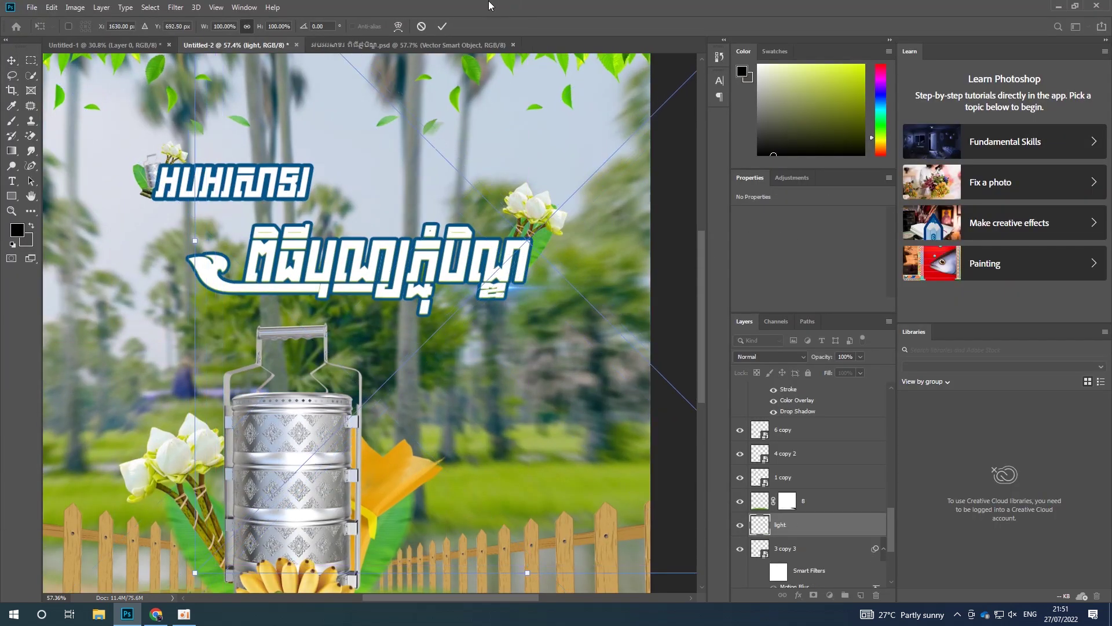
key(Return)
Step: Raise the light layer above Vector Smart Object copy 2 and nudge the flare left to the title's end
key(ctrl+bracketright)
key(ctrl+bracketright)
key(ctrl+bracketright)
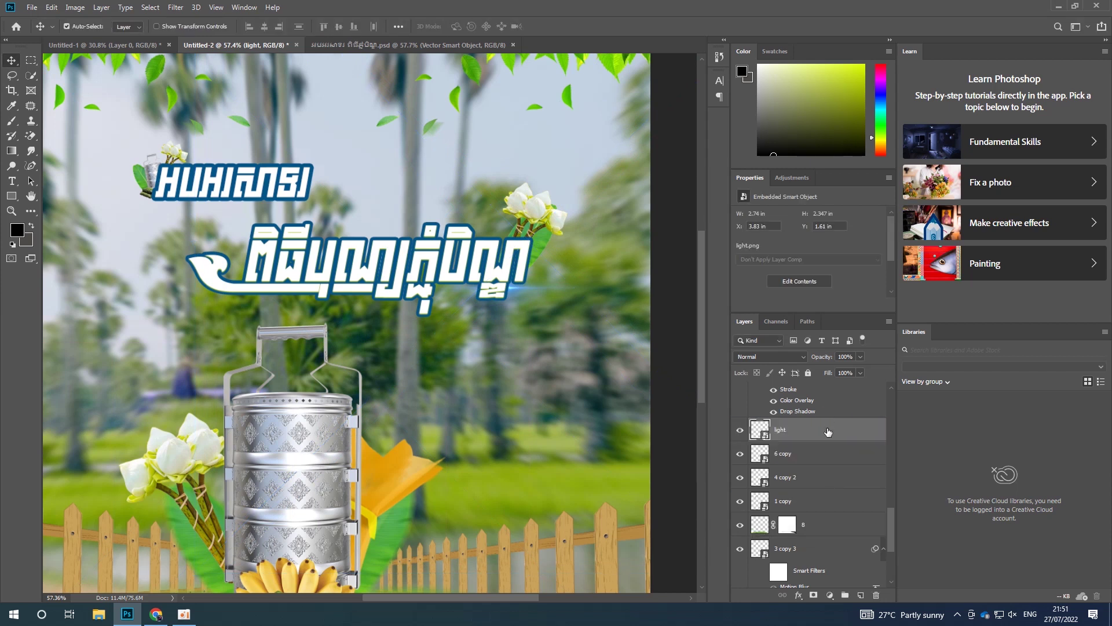
key(ctrl+bracketright)
scroll(826, 435, up, 3)
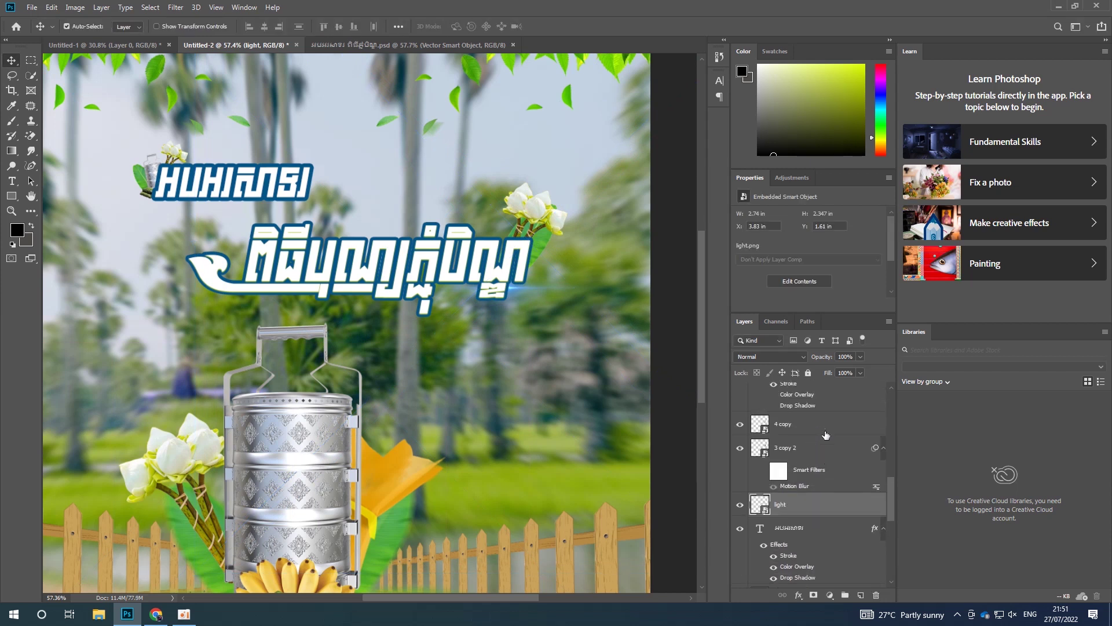
key(ctrl+bracketright)
key(ctrl+bracketright)
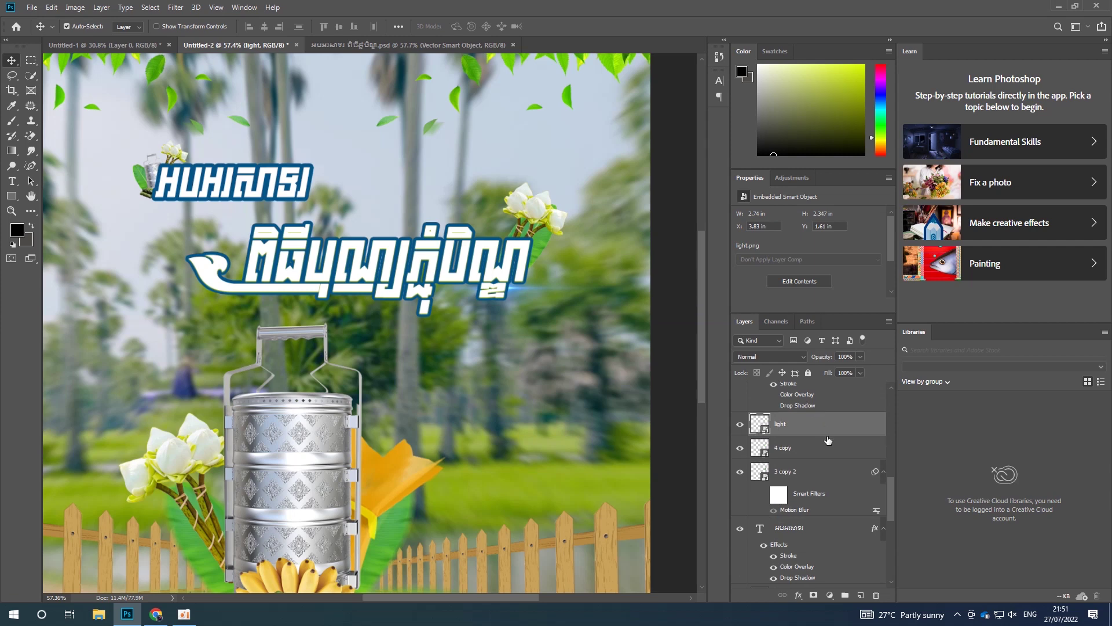
scroll(828, 473, up, 2)
drag(800, 516, 800, 408)
scroll(533, 282, up, 2)
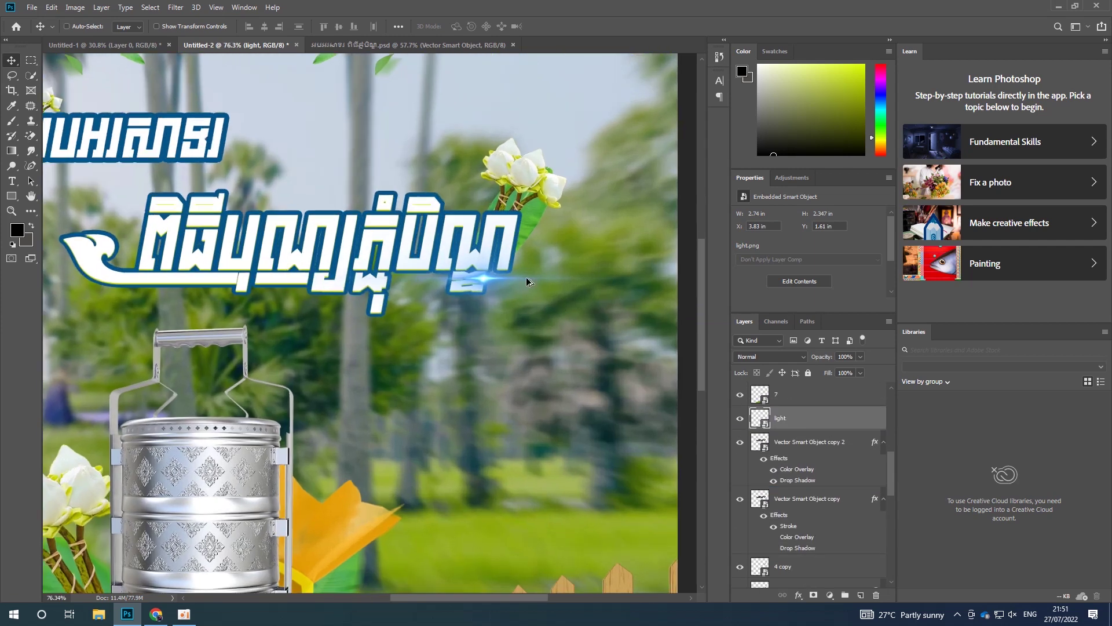
drag(486, 273, 472, 276)
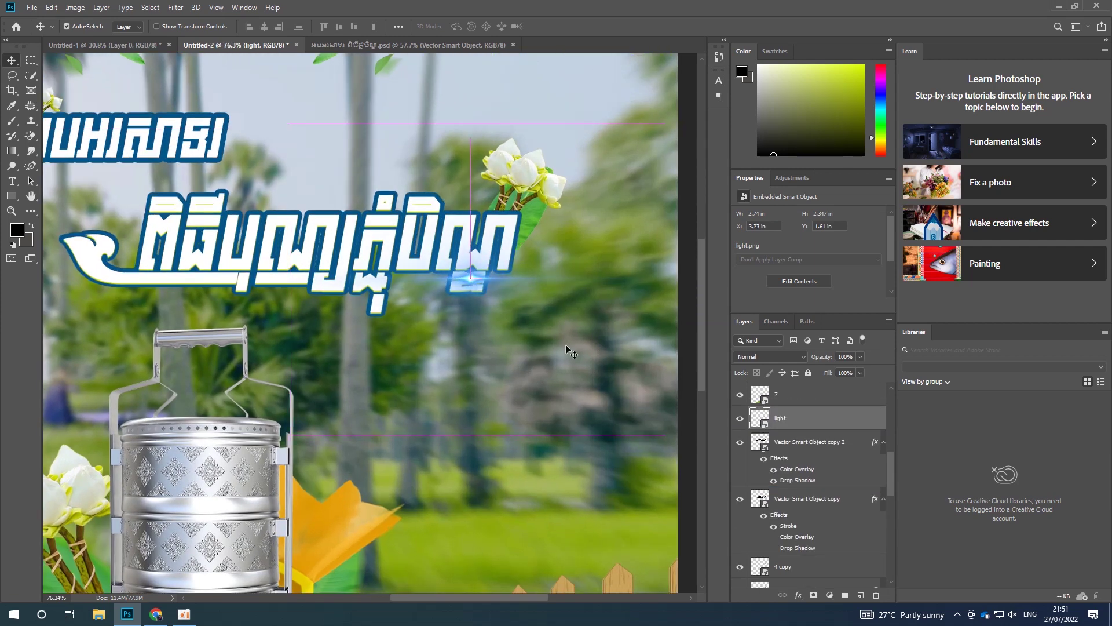
Step: Give the light layer a white Color Overlay and set its blend mode to Overlay
double_click(829, 414)
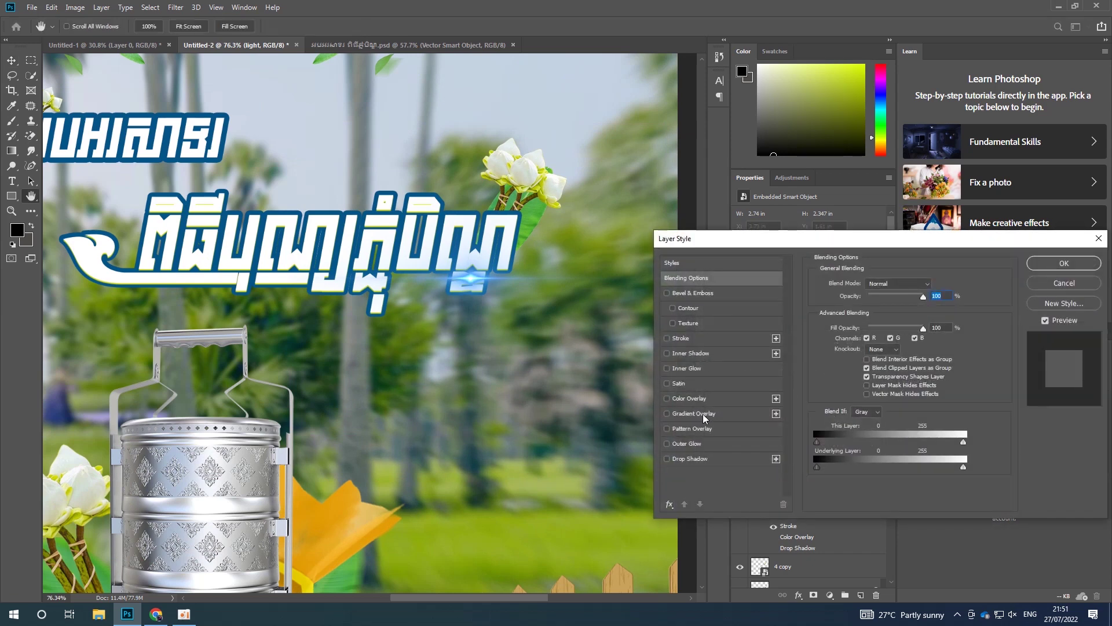
click(724, 399)
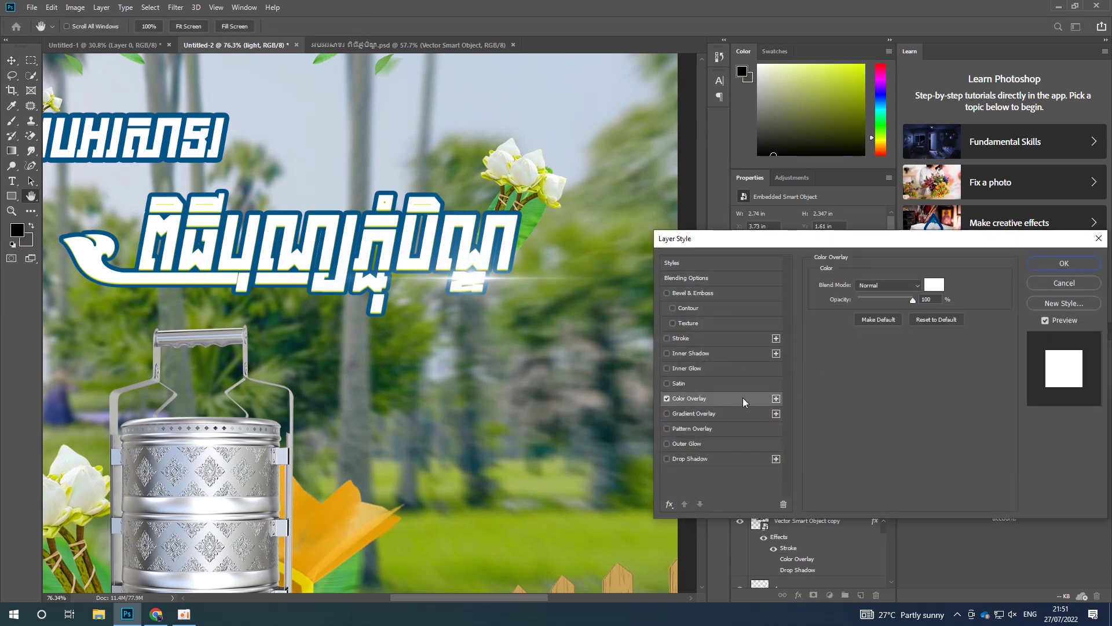
click(1063, 264)
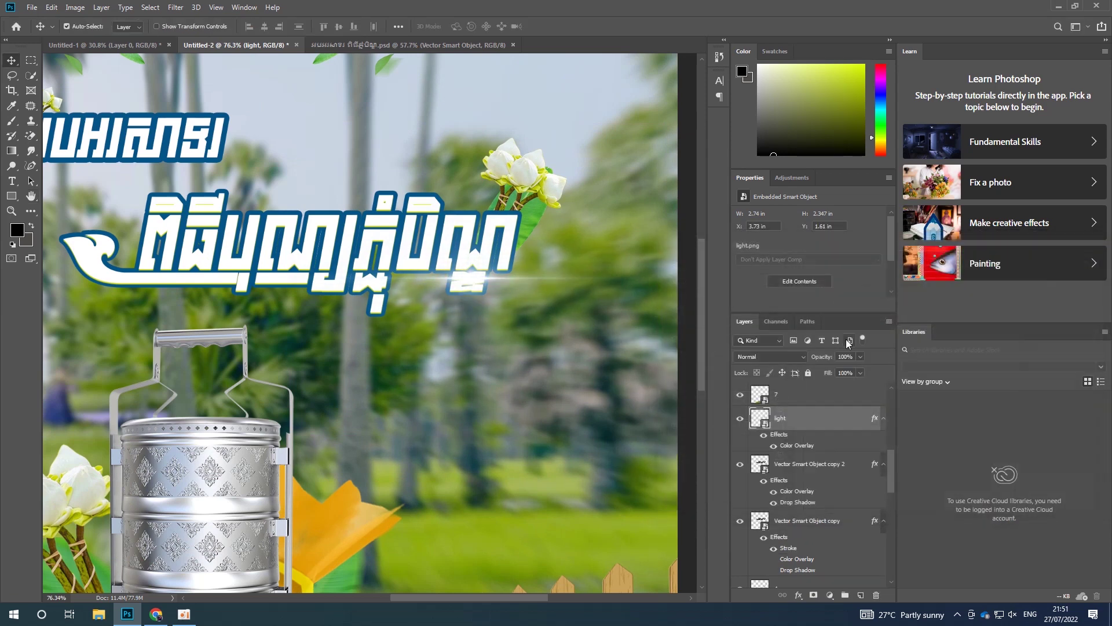
click(792, 358)
click(756, 457)
Step: Scale the flare to 72% and position it beside the end of the title
drag(510, 287, 572, 367)
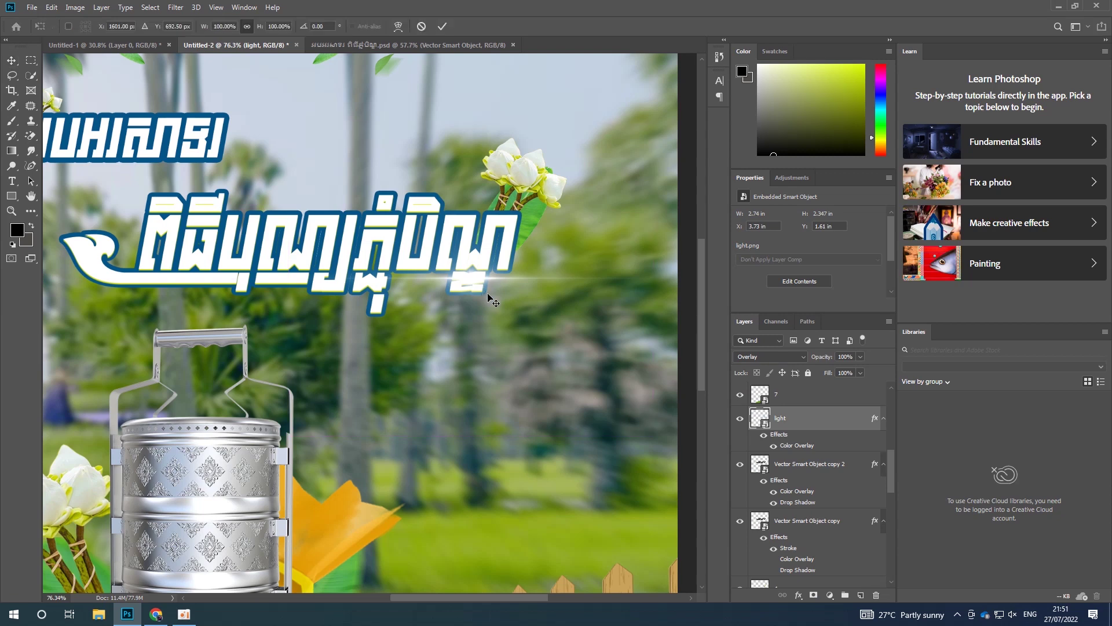
key(ctrl+t)
key(ctrl+0)
drag(276, 480, 431, 339)
drag(562, 214, 495, 285)
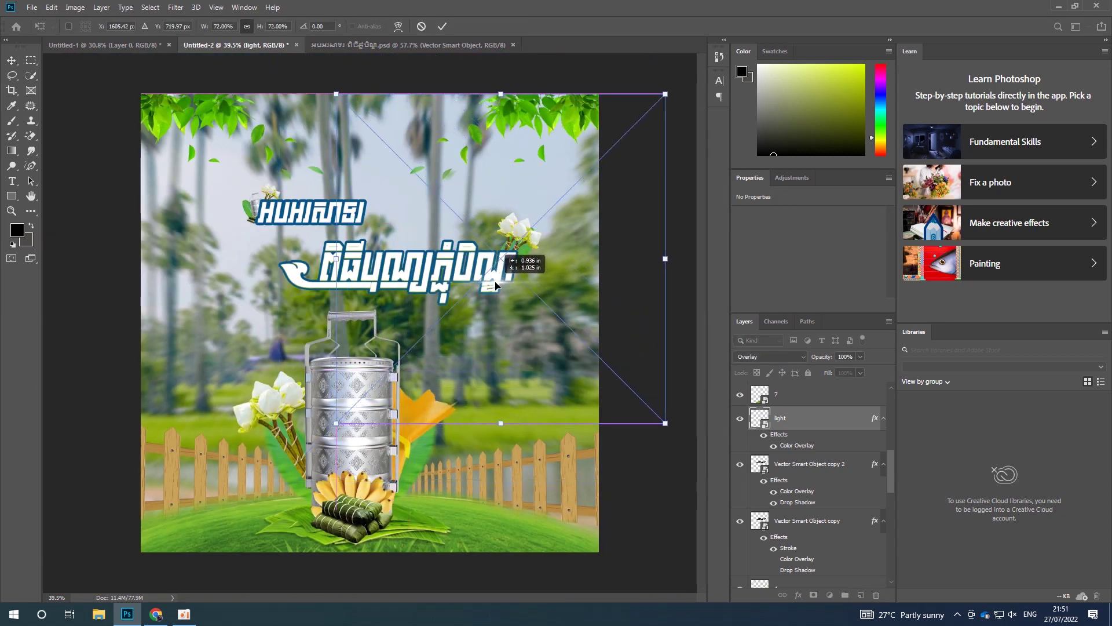
scroll(491, 286, up, 5)
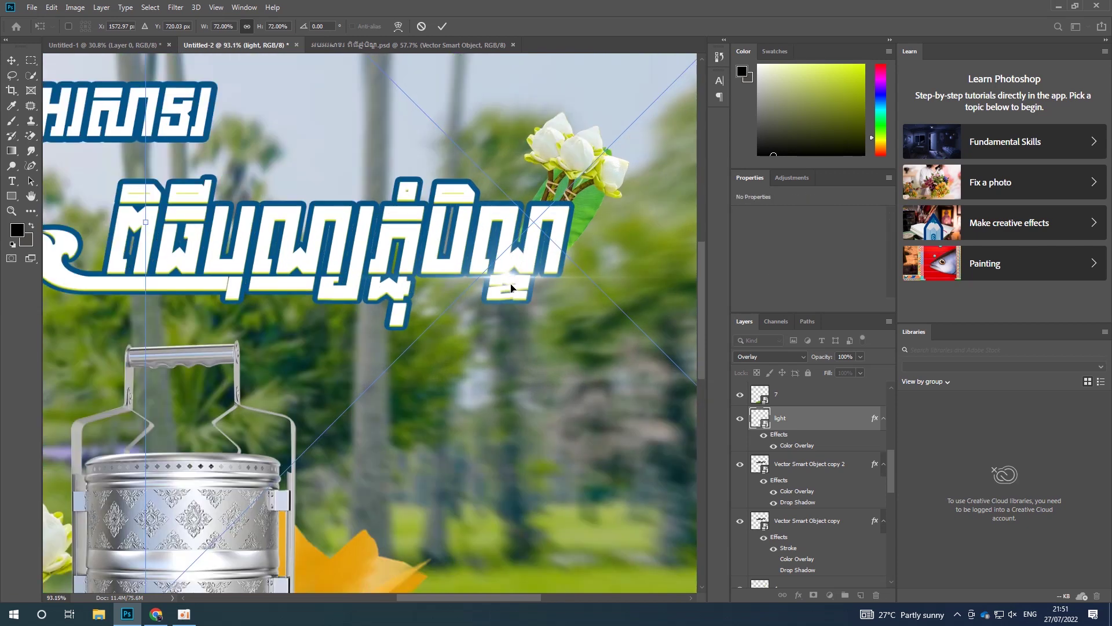
drag(491, 286, 511, 291)
Step: Commit the flare's size, duplicate it, and move 'light copy' up the stack above layer 1
click(443, 27)
key(ctrl+0)
drag(492, 251, 353, 267)
scroll(800, 433, up, 2)
drag(800, 492, 804, 423)
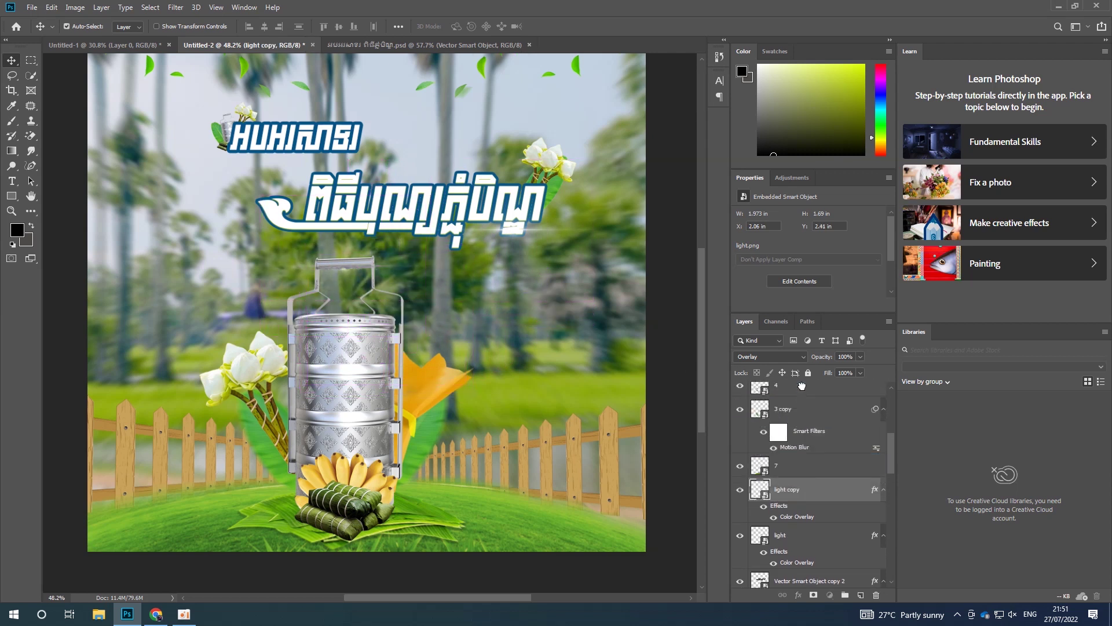
drag(800, 482, 794, 431)
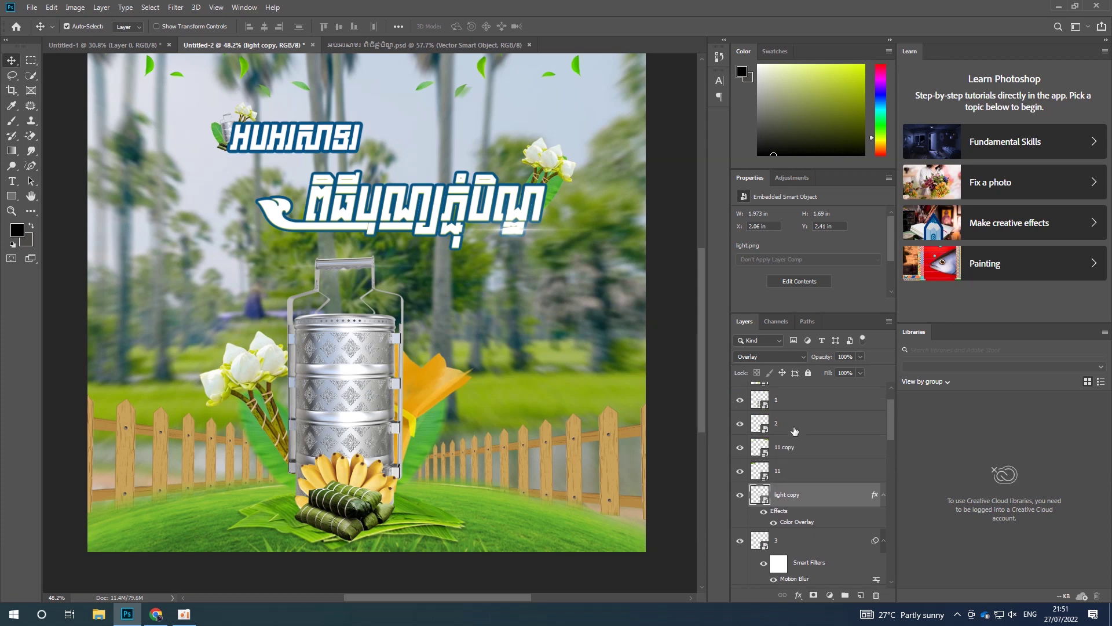
drag(798, 499, 803, 392)
Step: Settle the sparkle copy on top of the tiffin handle and select layer 8
scroll(804, 398, up, 1)
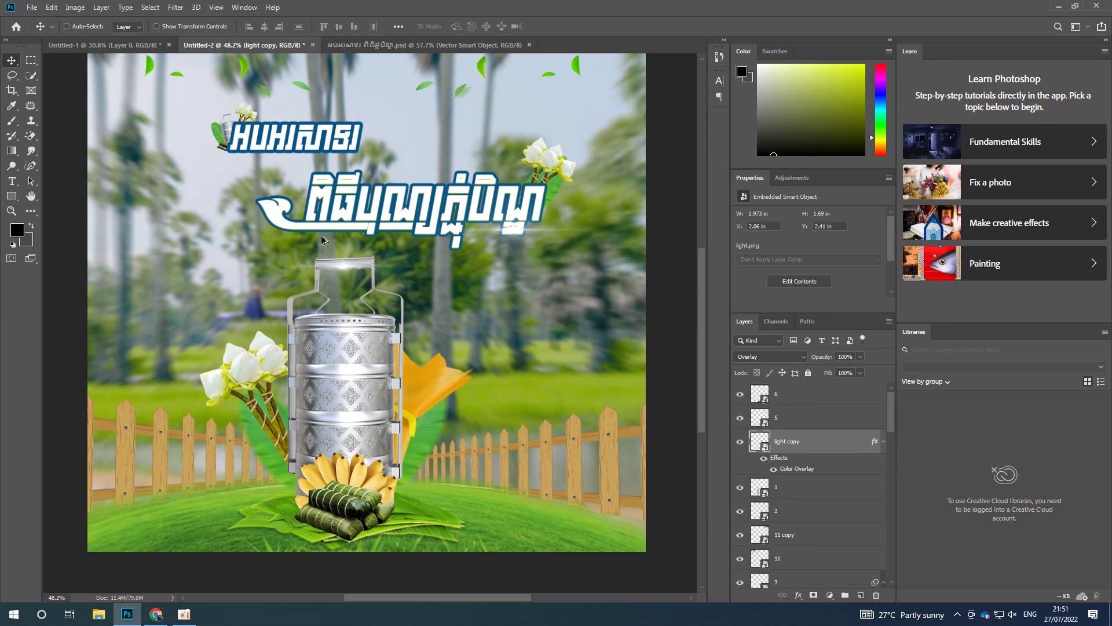
scroll(363, 278, up, 3)
drag(354, 279, 354, 276)
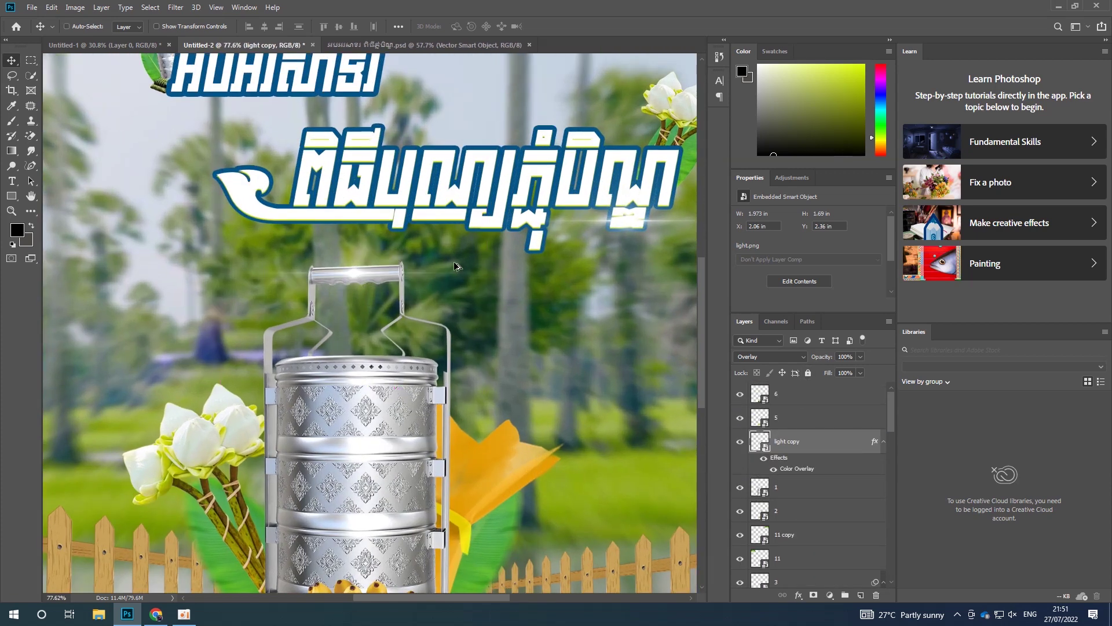
scroll(400, 270, down, 2)
scroll(469, 452, down, 1)
ctrl+click(534, 393)
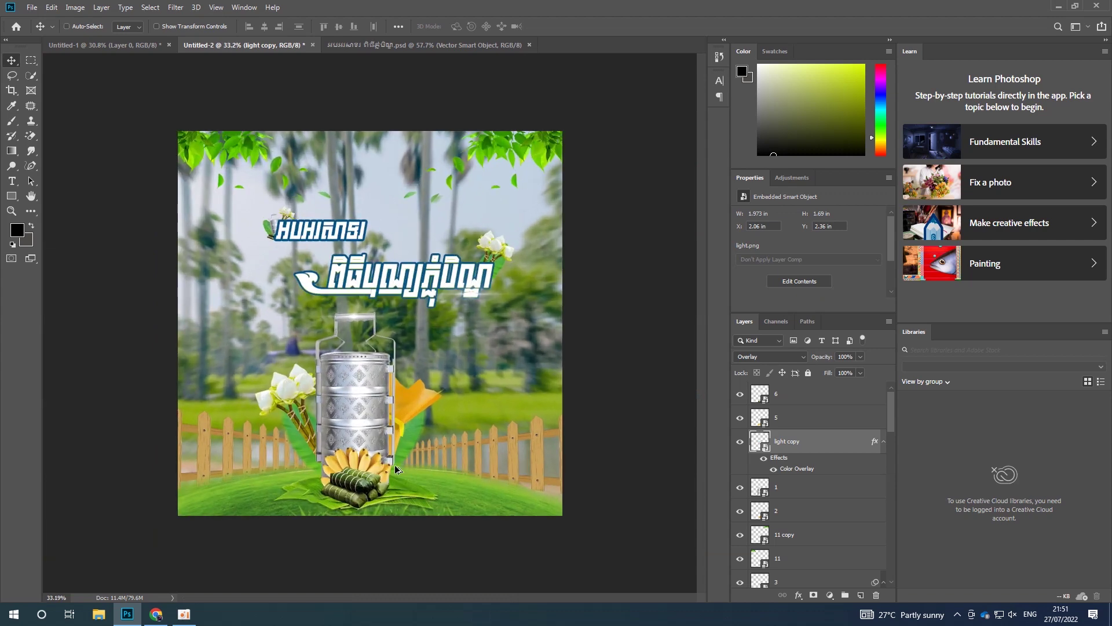
scroll(498, 510, up, 1)
click(175, 7)
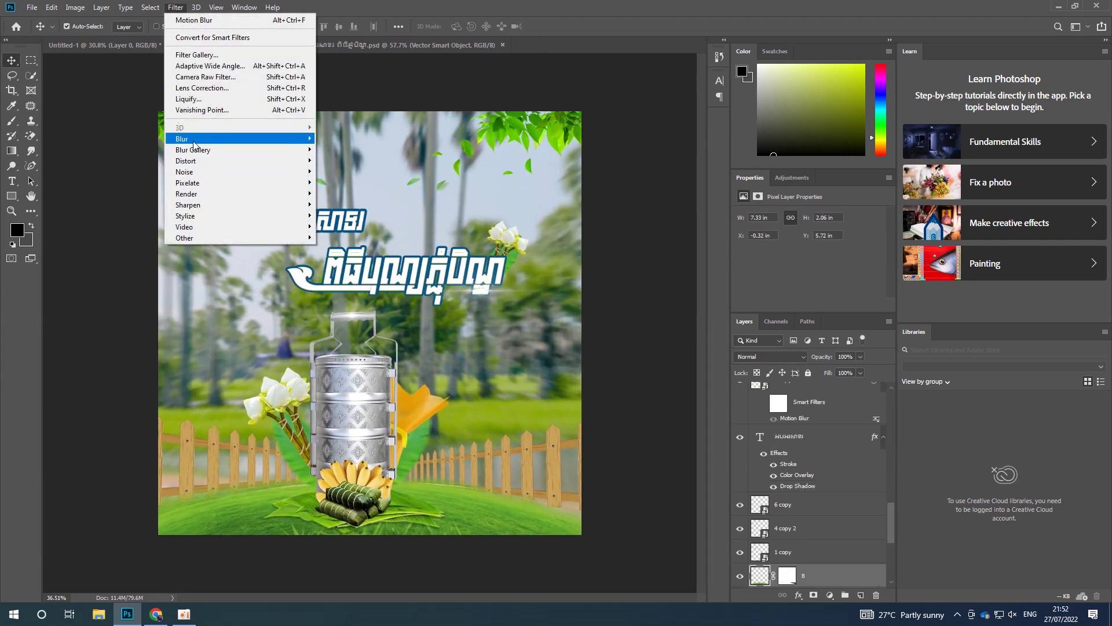
Step: Apply a Zoom radial blur with amount 10 to layer 8
click(350, 217)
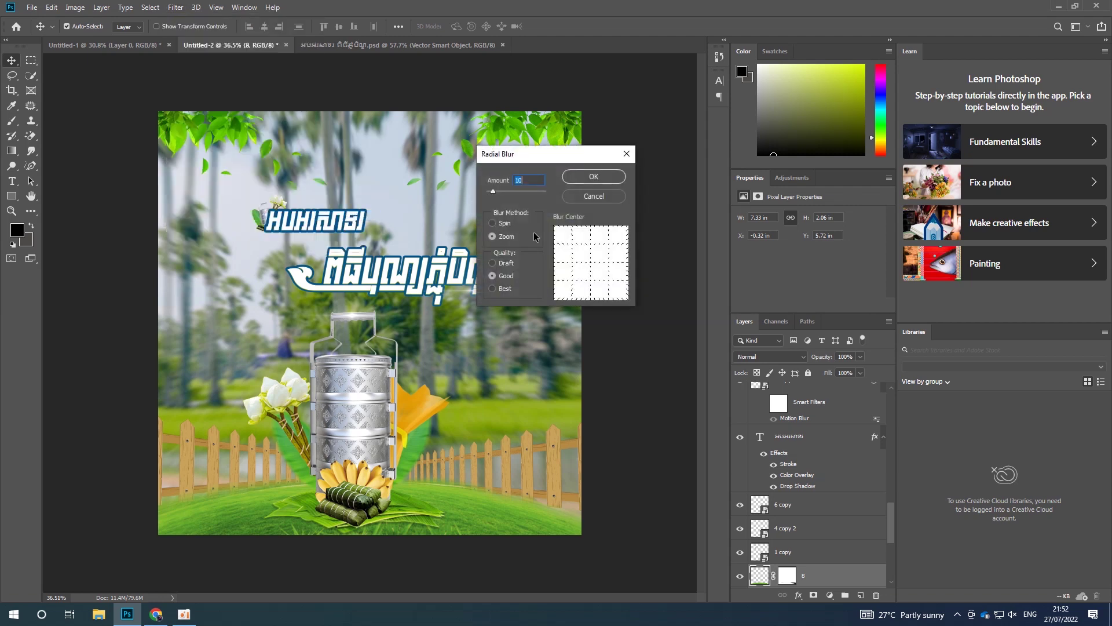
click(594, 177)
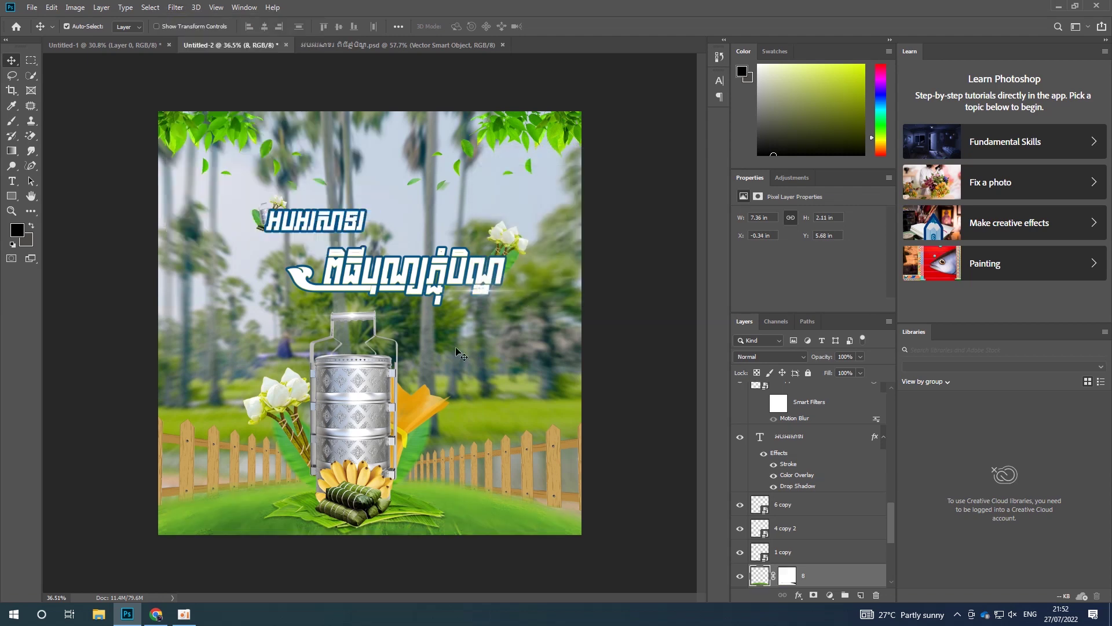
scroll(381, 474, up, 3)
scroll(320, 449, down, 1)
Step: Scroll through the finished poster and select layers 1 through 3 and layer 11
scroll(336, 428, down, 1)
scroll(359, 417, down, 1)
scroll(365, 405, down, 1)
scroll(355, 364, down, 1)
scroll(383, 393, up, 2)
click(346, 402)
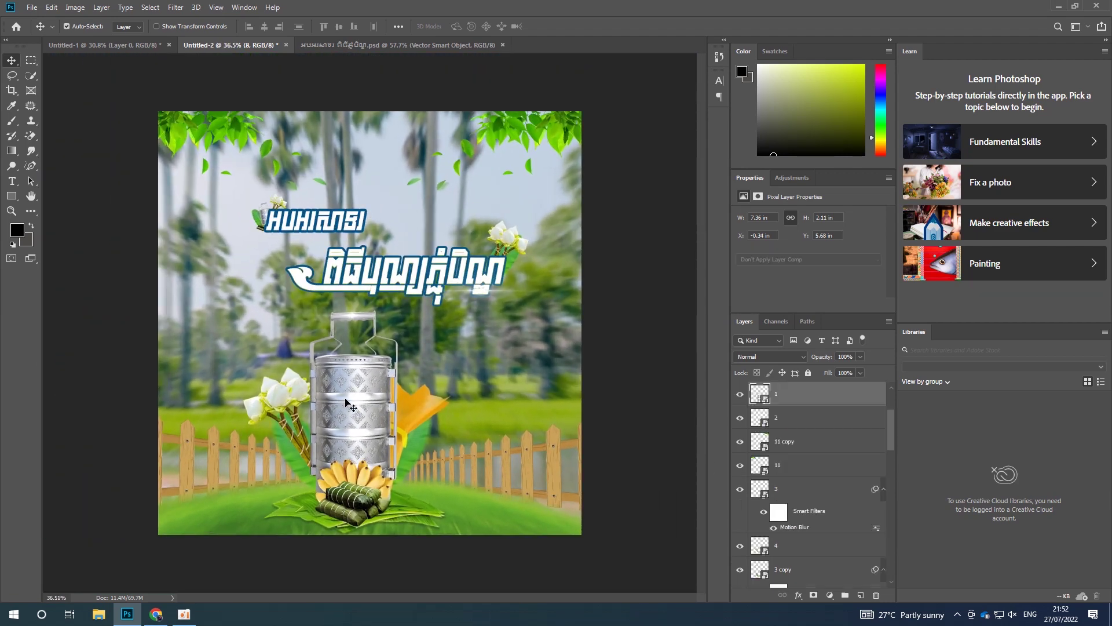
shift+click(799, 492)
click(806, 472)
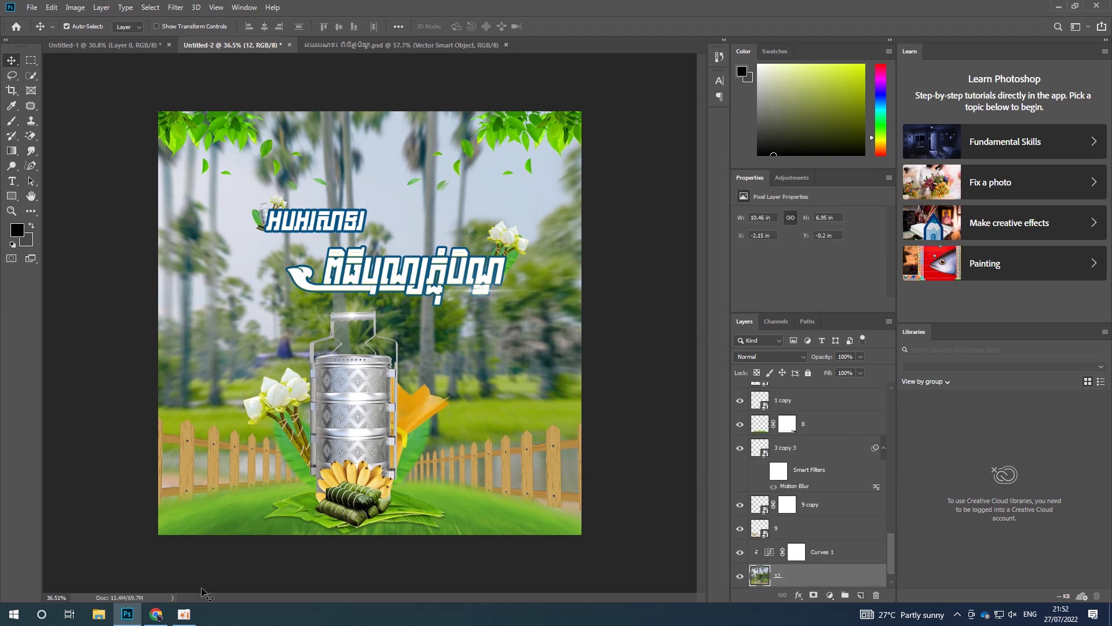
click(196, 614)
click(312, 193)
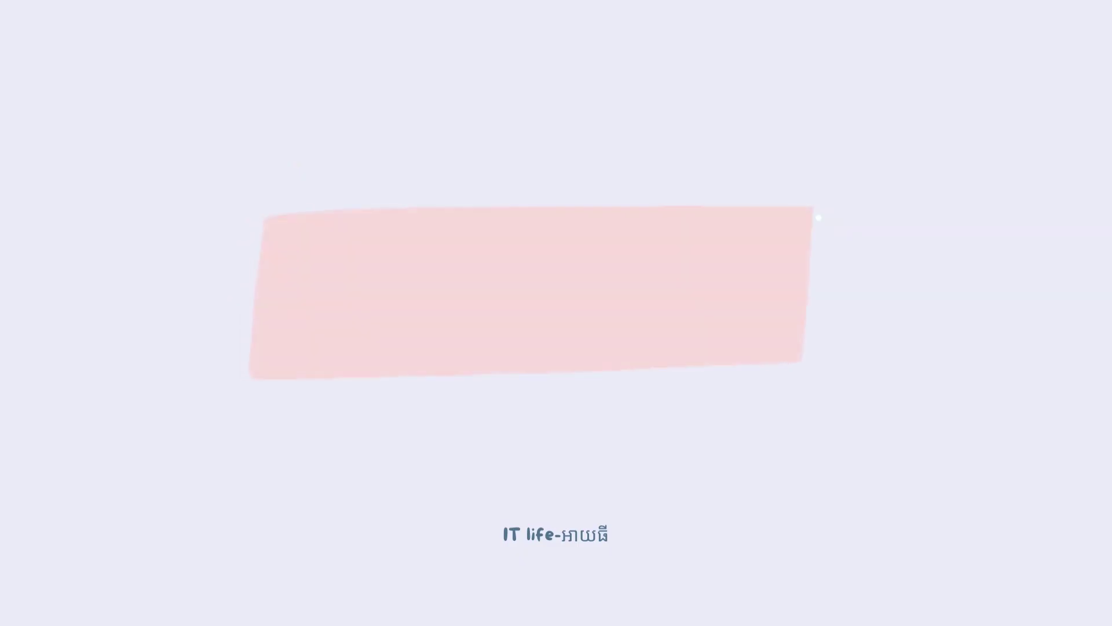